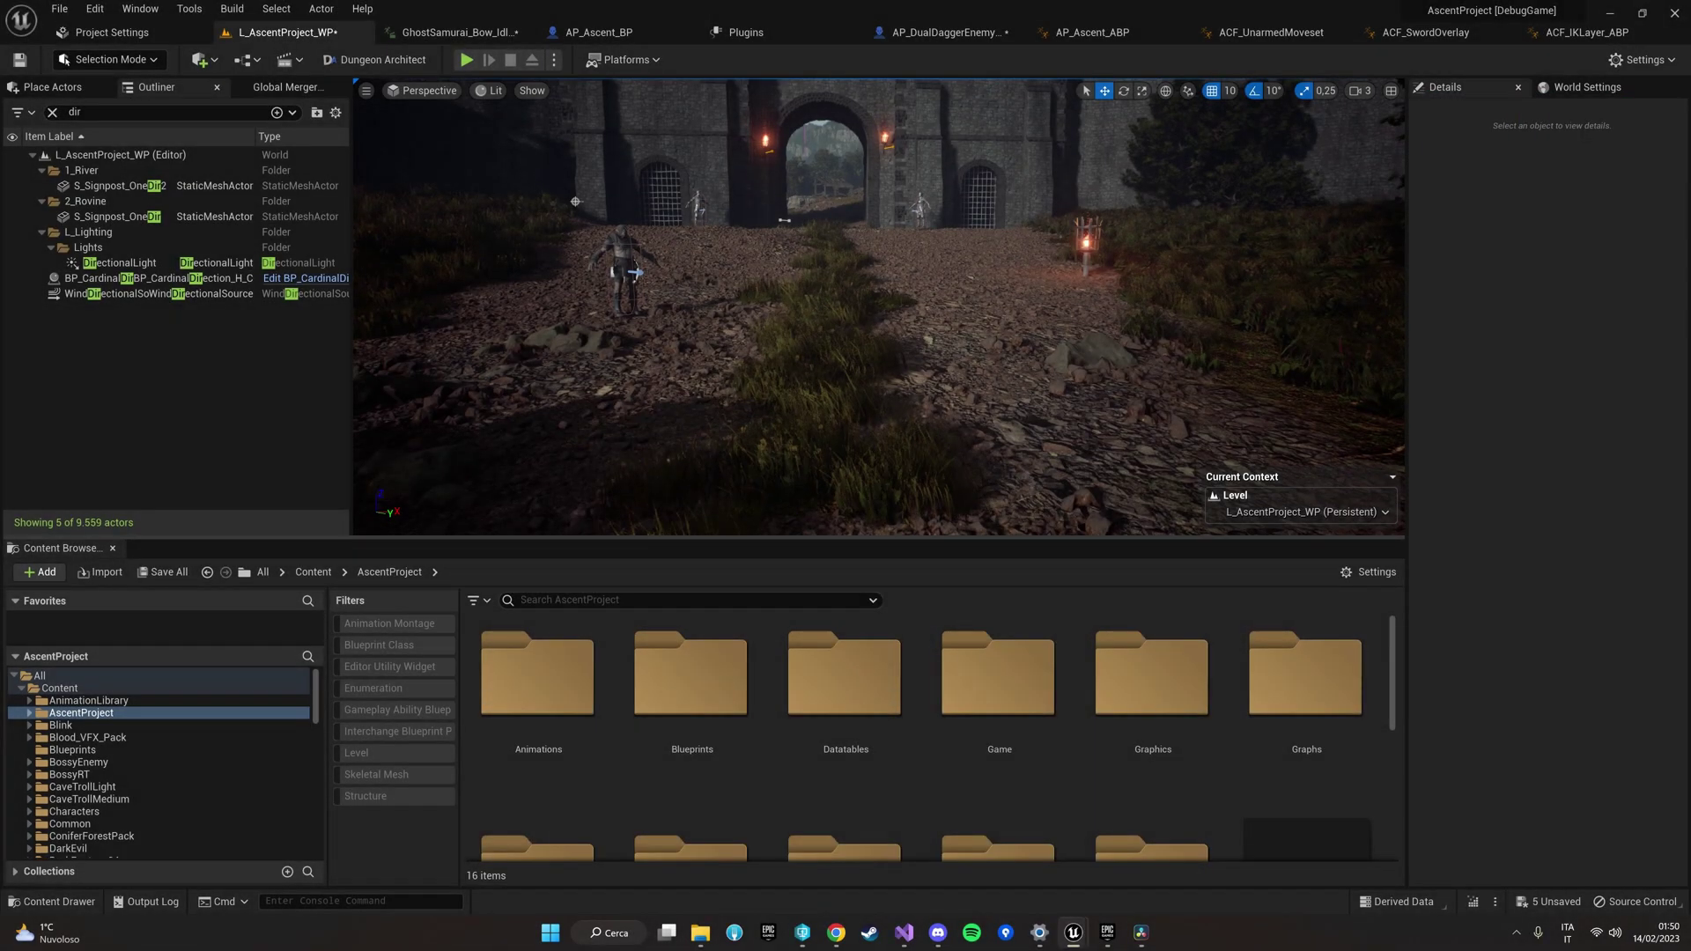
Step: Look over the project settings and the installed ACF Tools plugins, and return to the L_AscentProject_WP level
right_click_drag(879, 307, 770, 346)
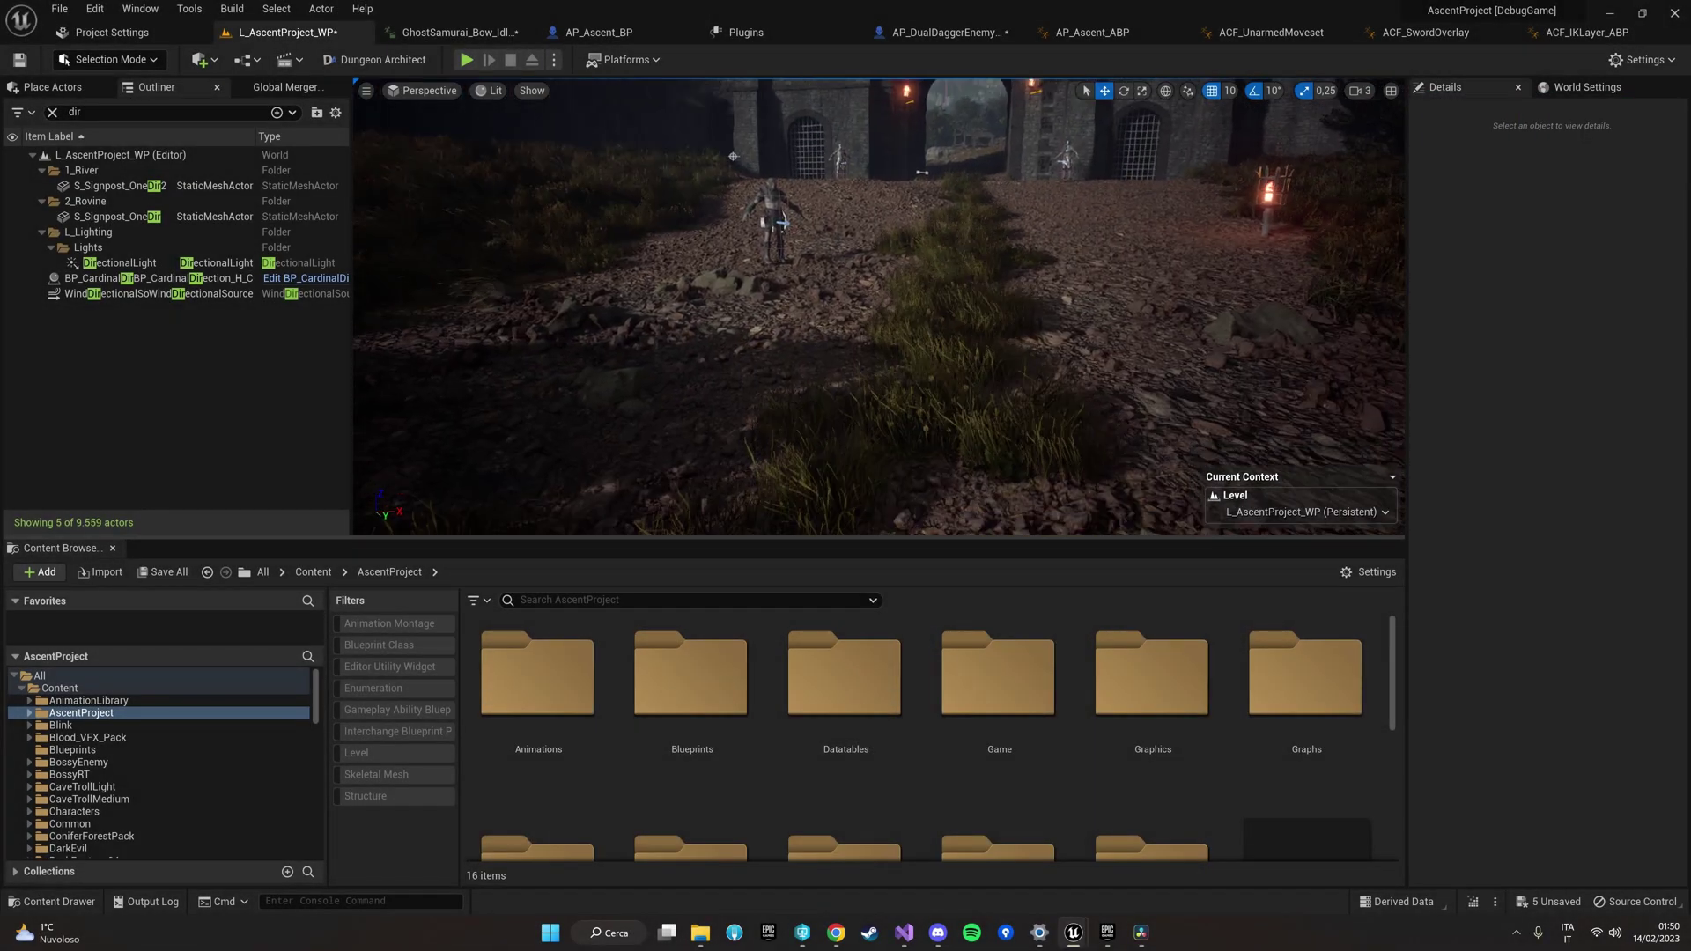
left_click(112, 34)
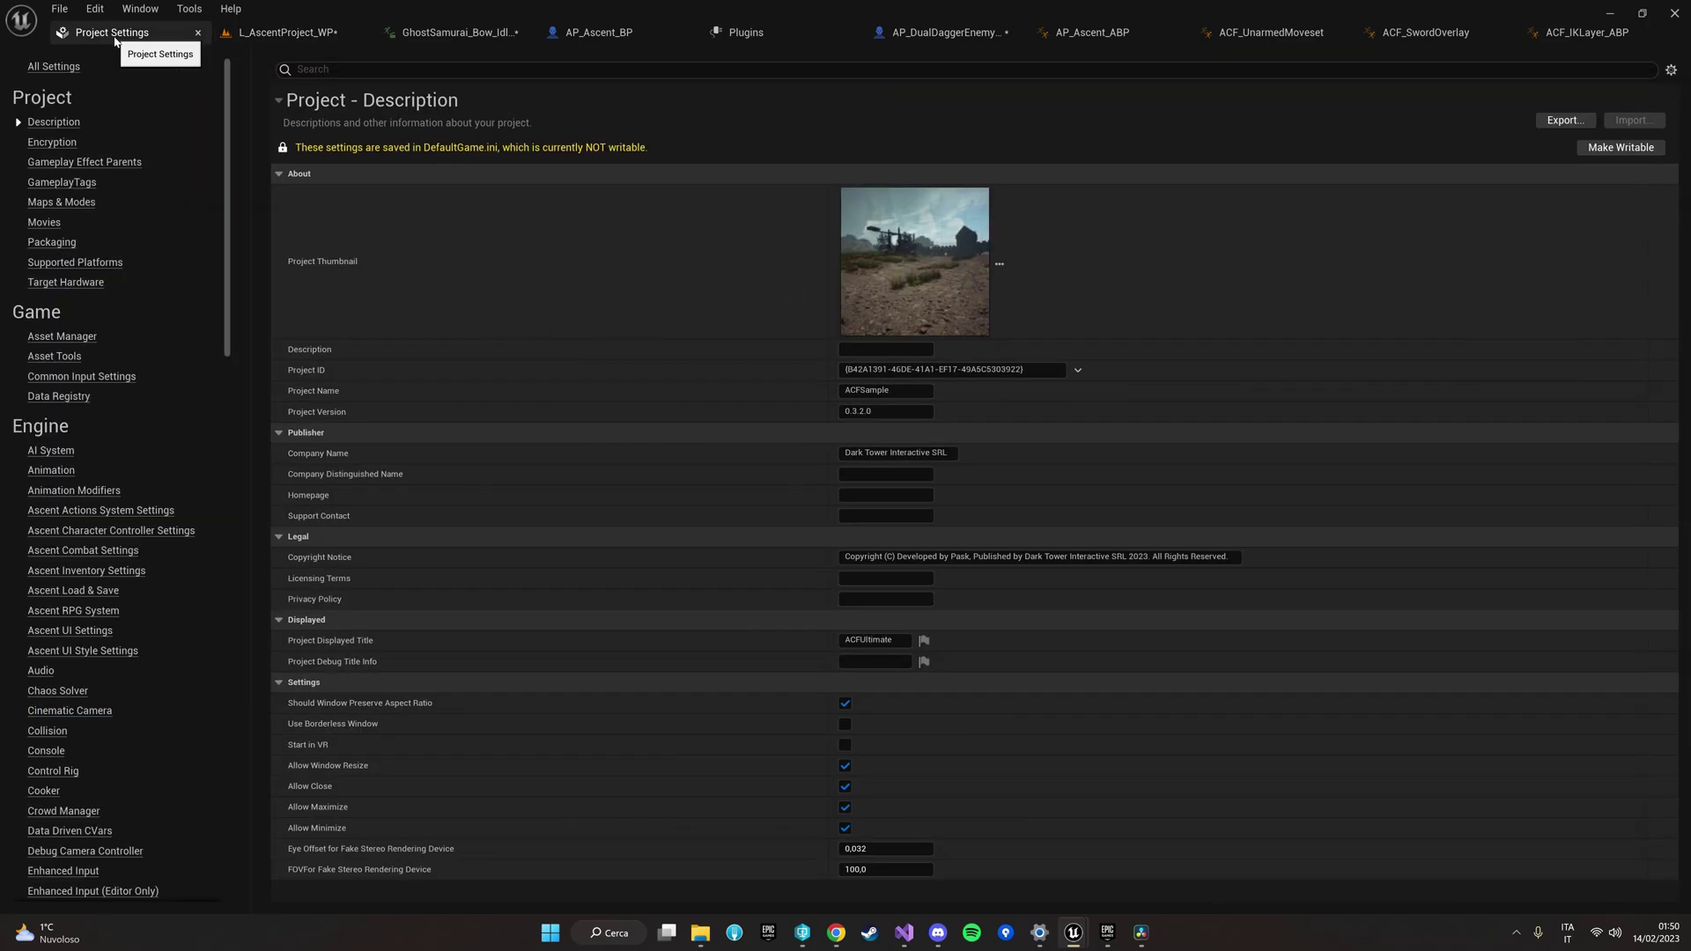
left_click(271, 35)
left_click(740, 32)
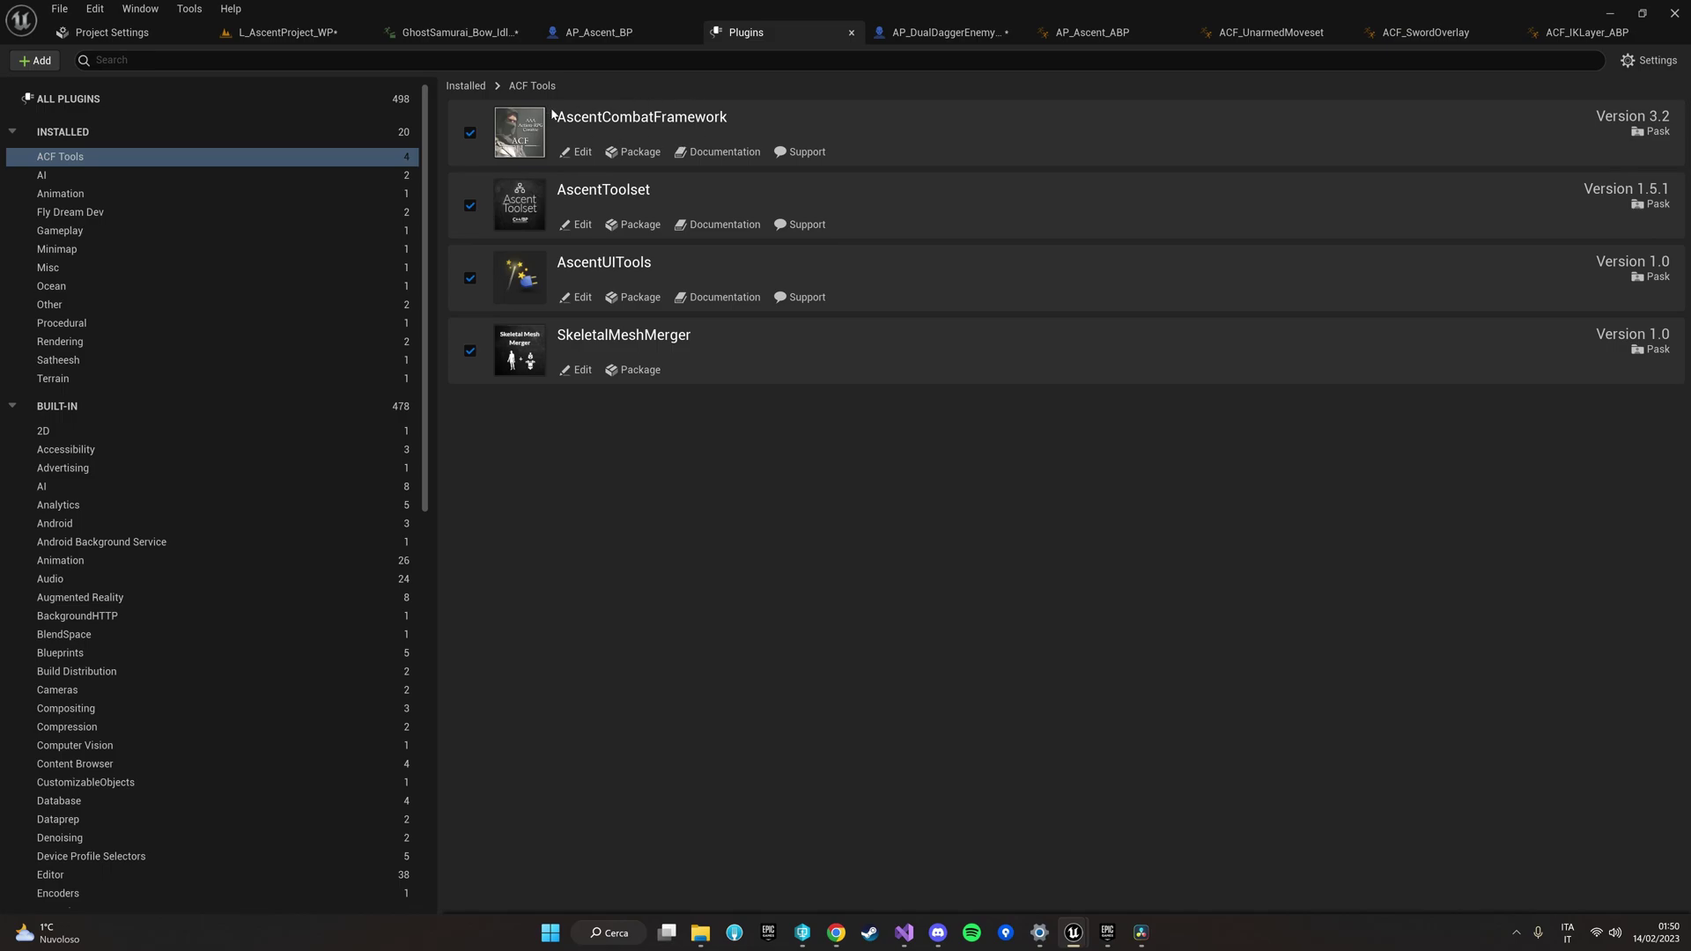
left_click(260, 35)
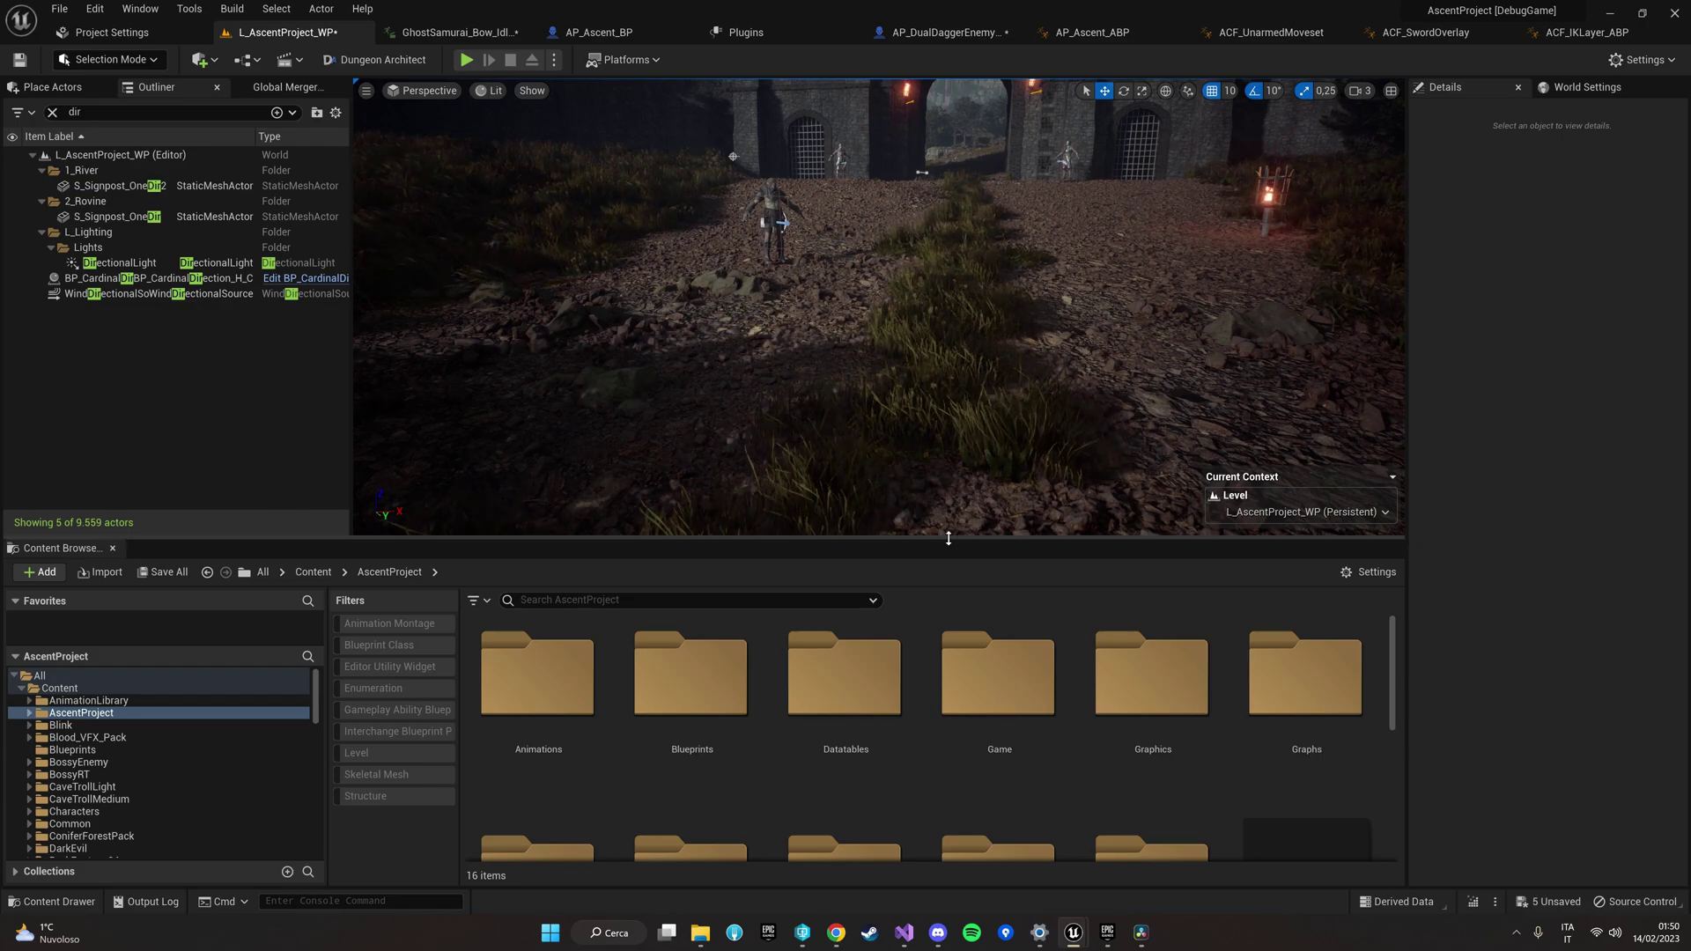
Step: Enlarge the level viewport slightly and aim its view at the castle gate and its archway
left_click_drag(948, 536, 956, 589)
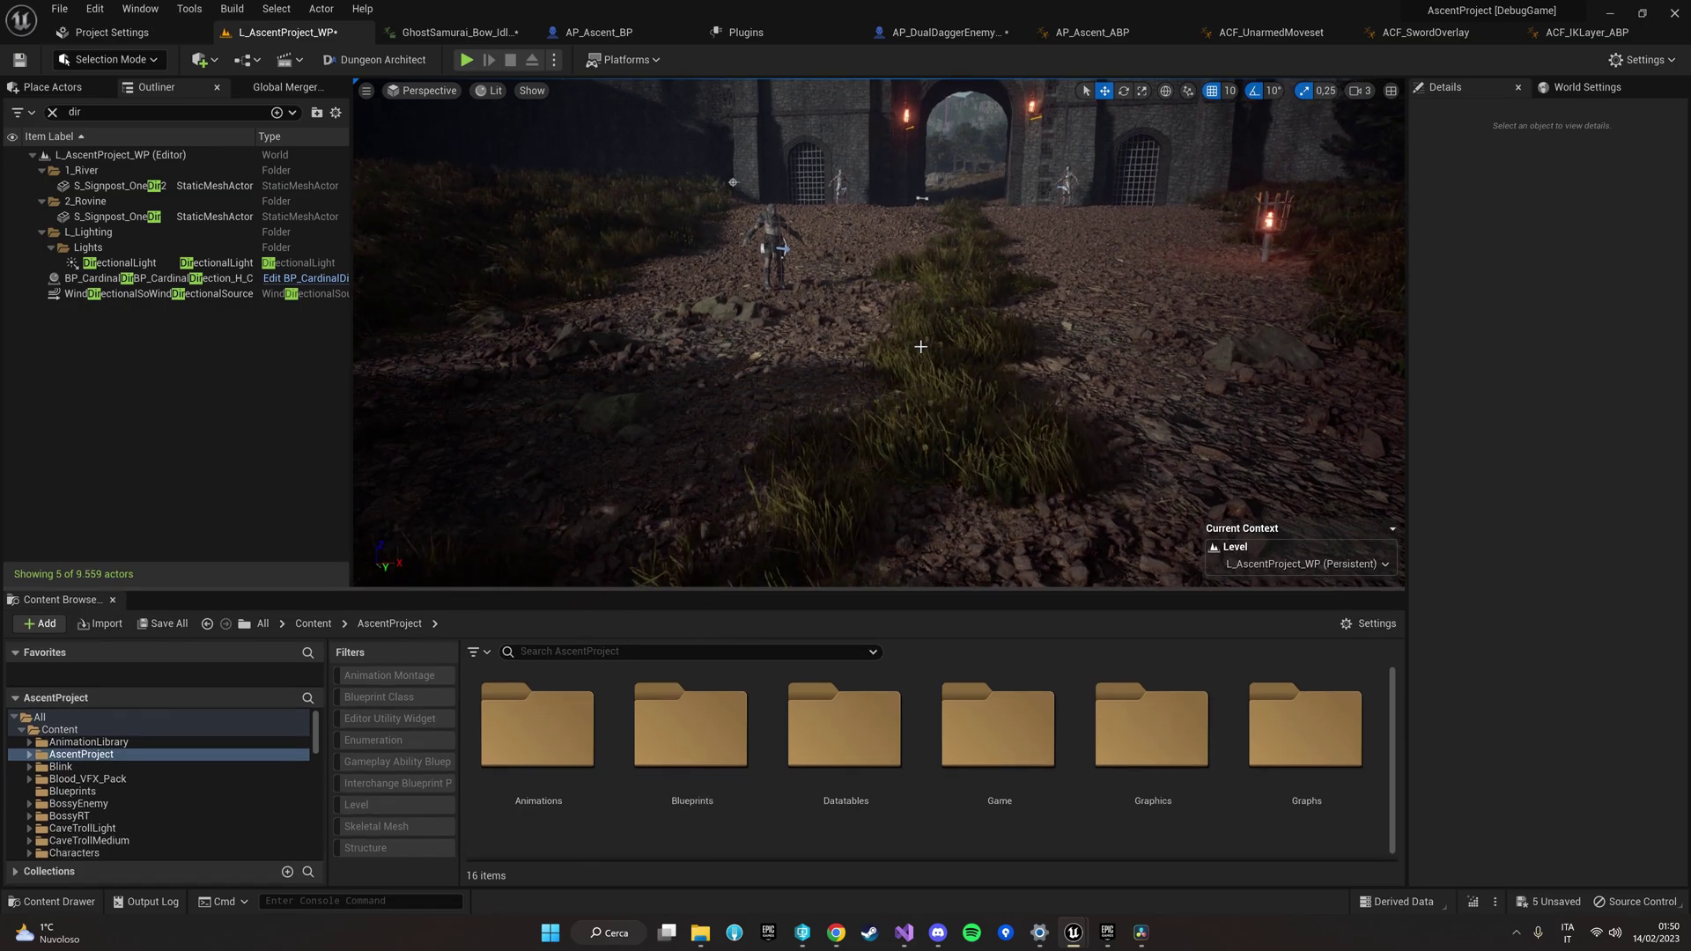
right_click_drag(747, 287, 772, 256)
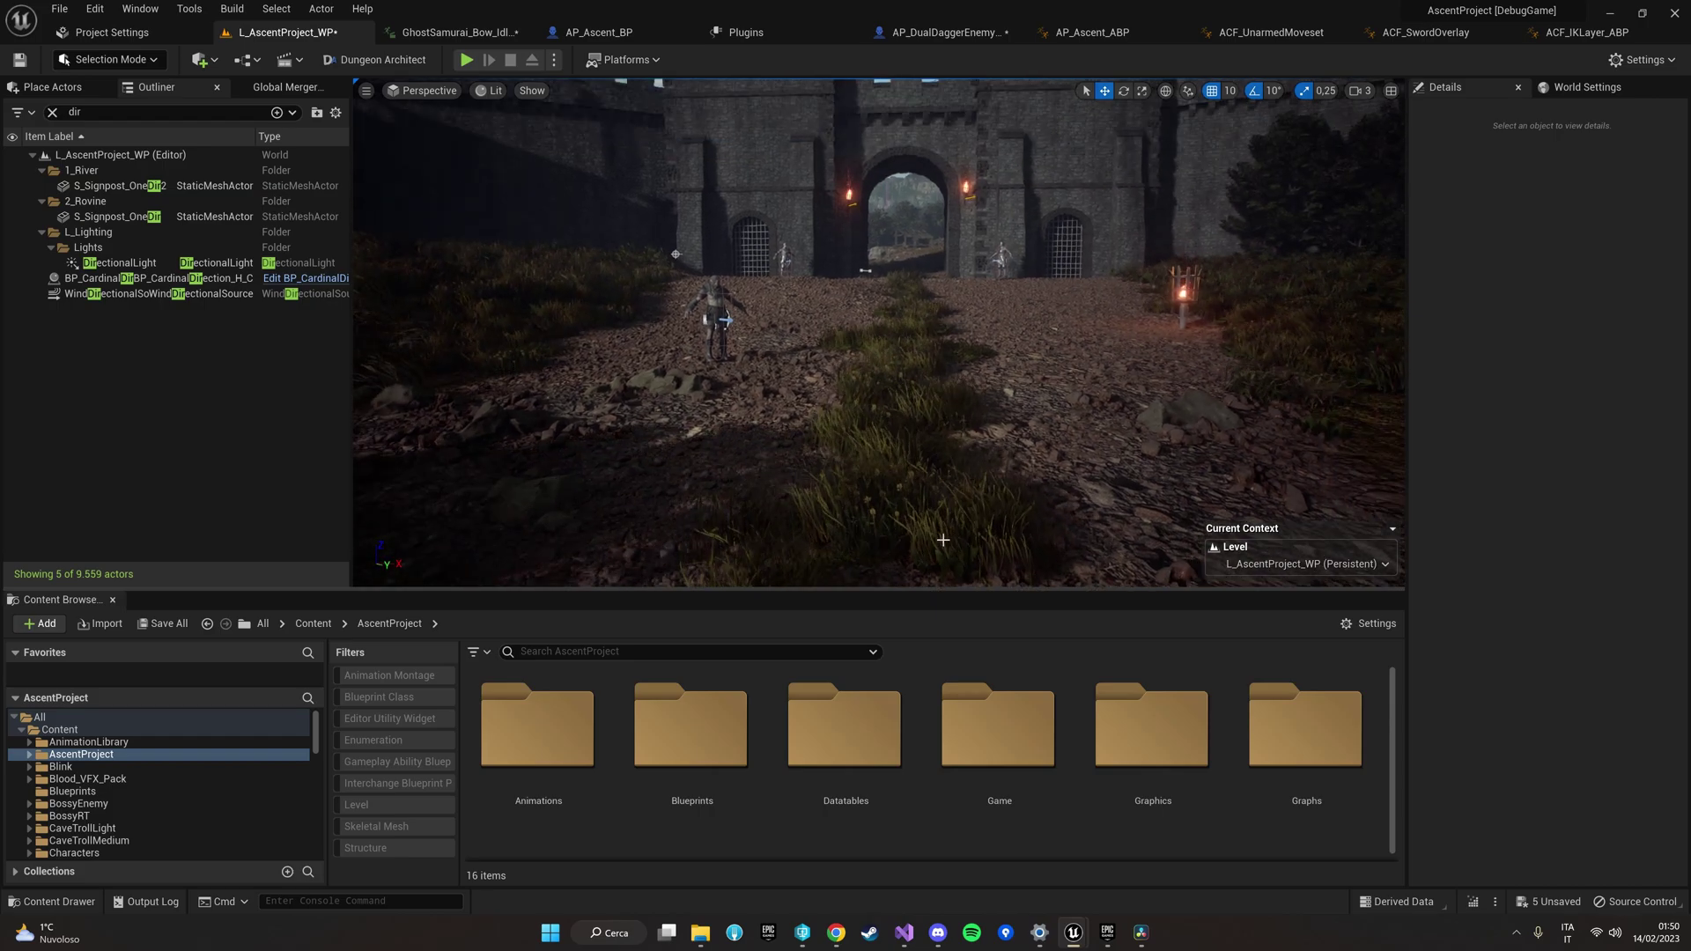
left_click_drag(947, 589, 948, 564)
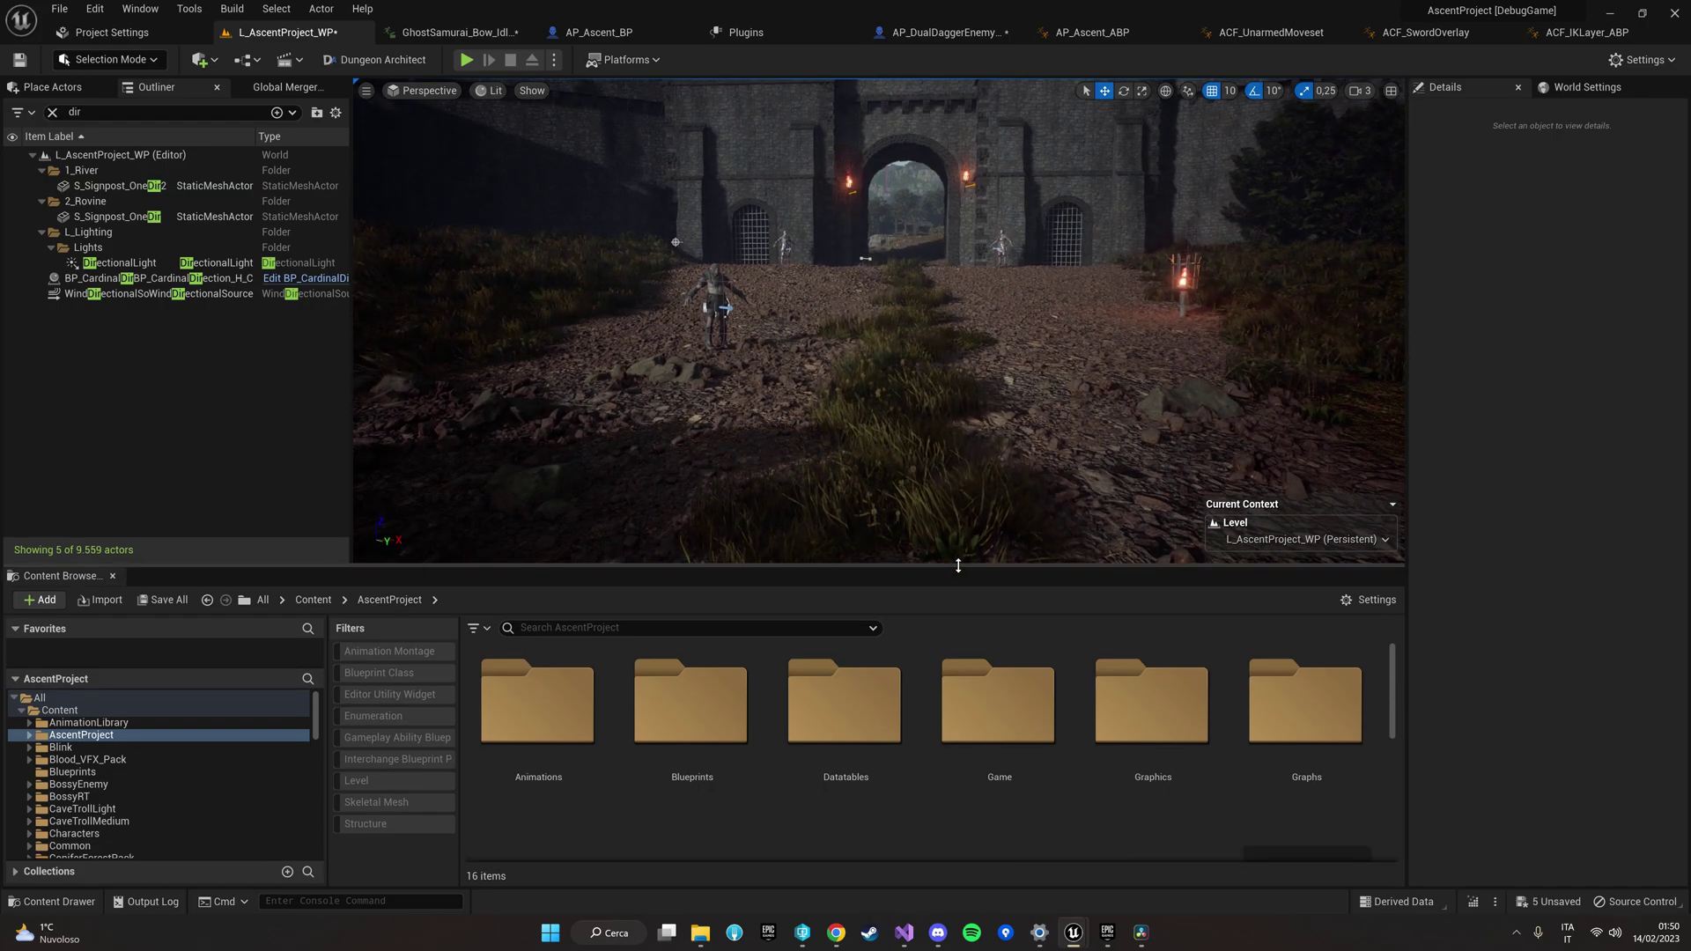
Step: Show the AP_Ascent_BP character, select its Mesh component and locate its Anim Class asset in the content browser
left_click(632, 39)
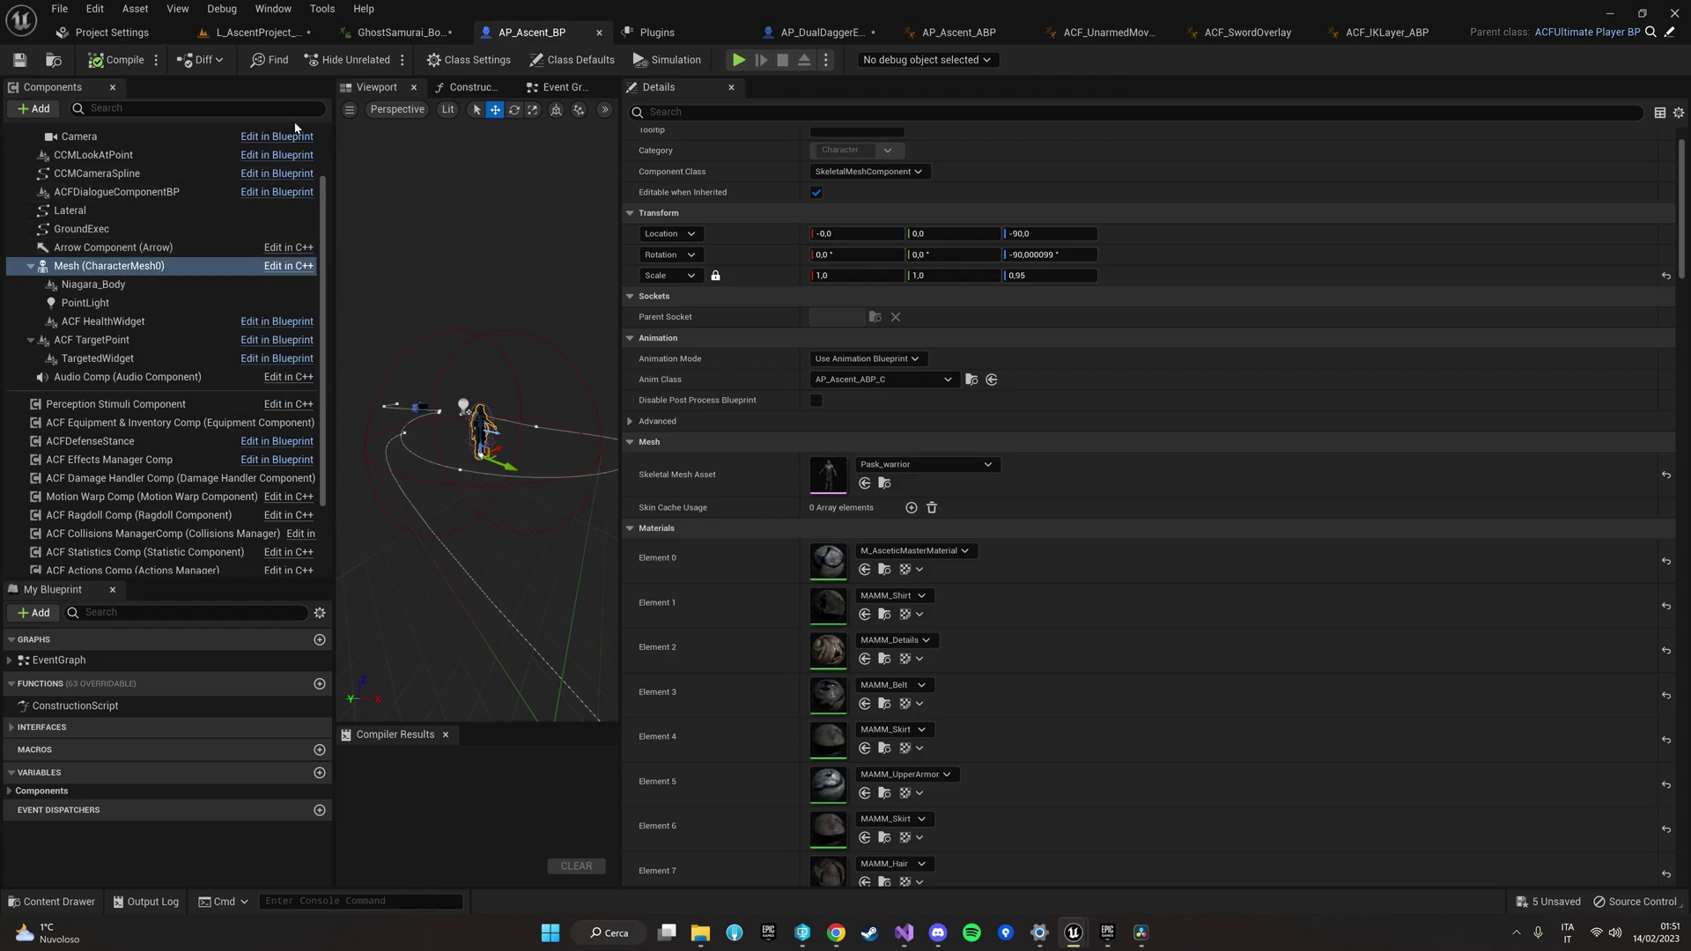
scroll(518, 397, "up", 3)
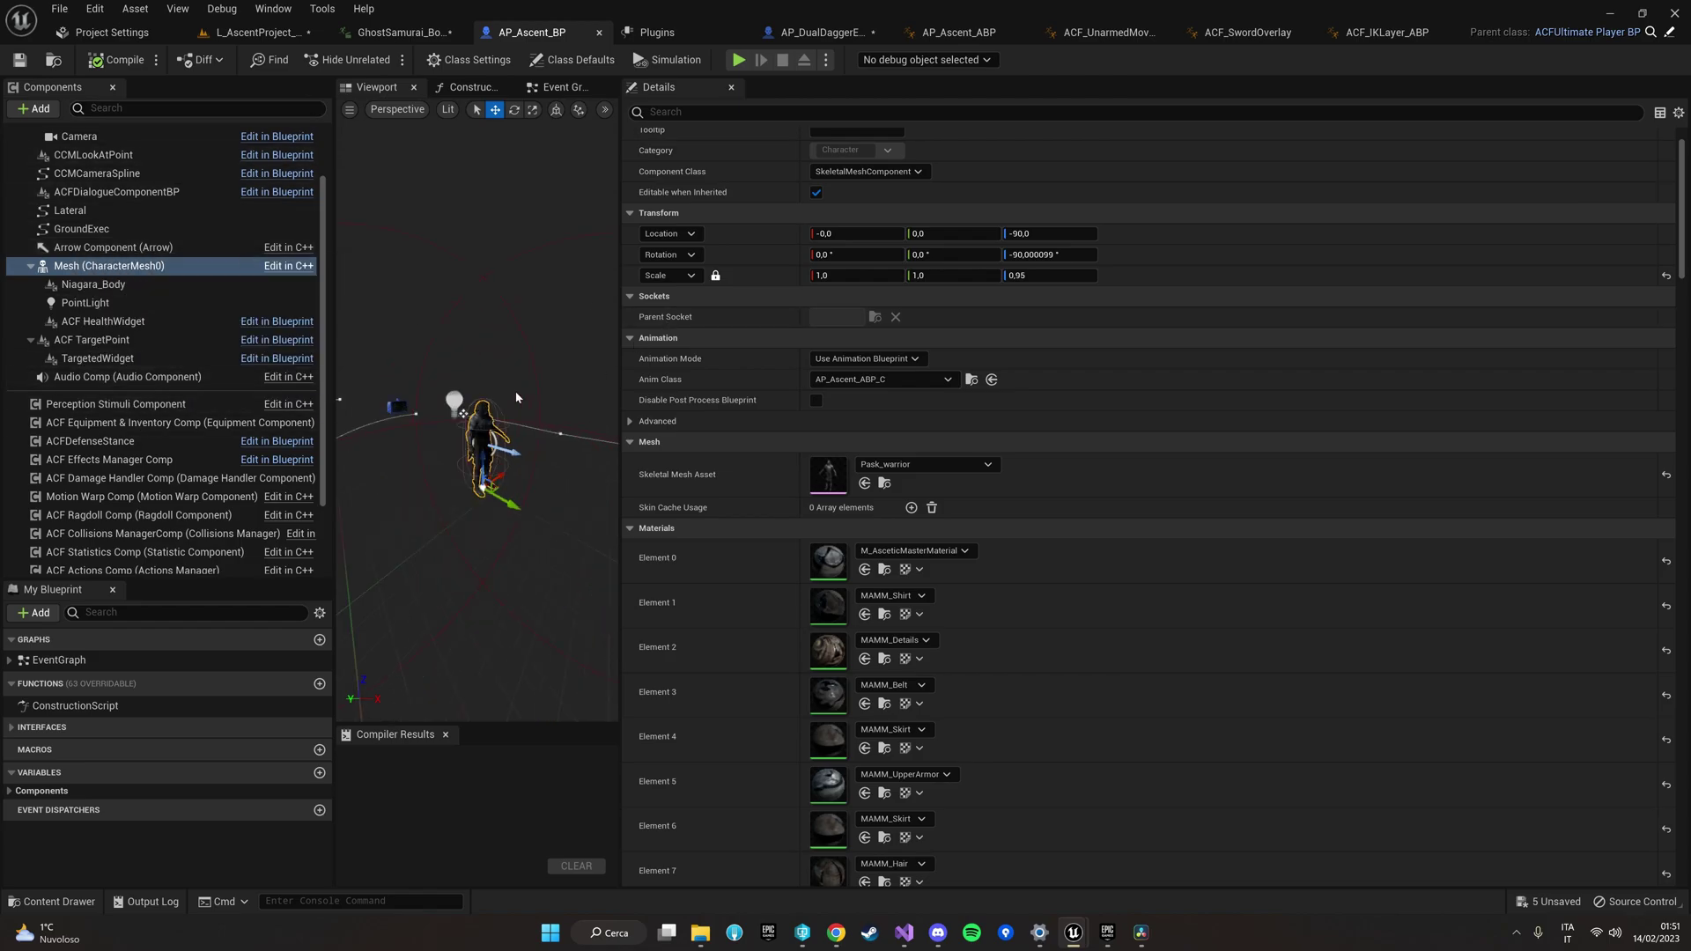
left_click(88, 262)
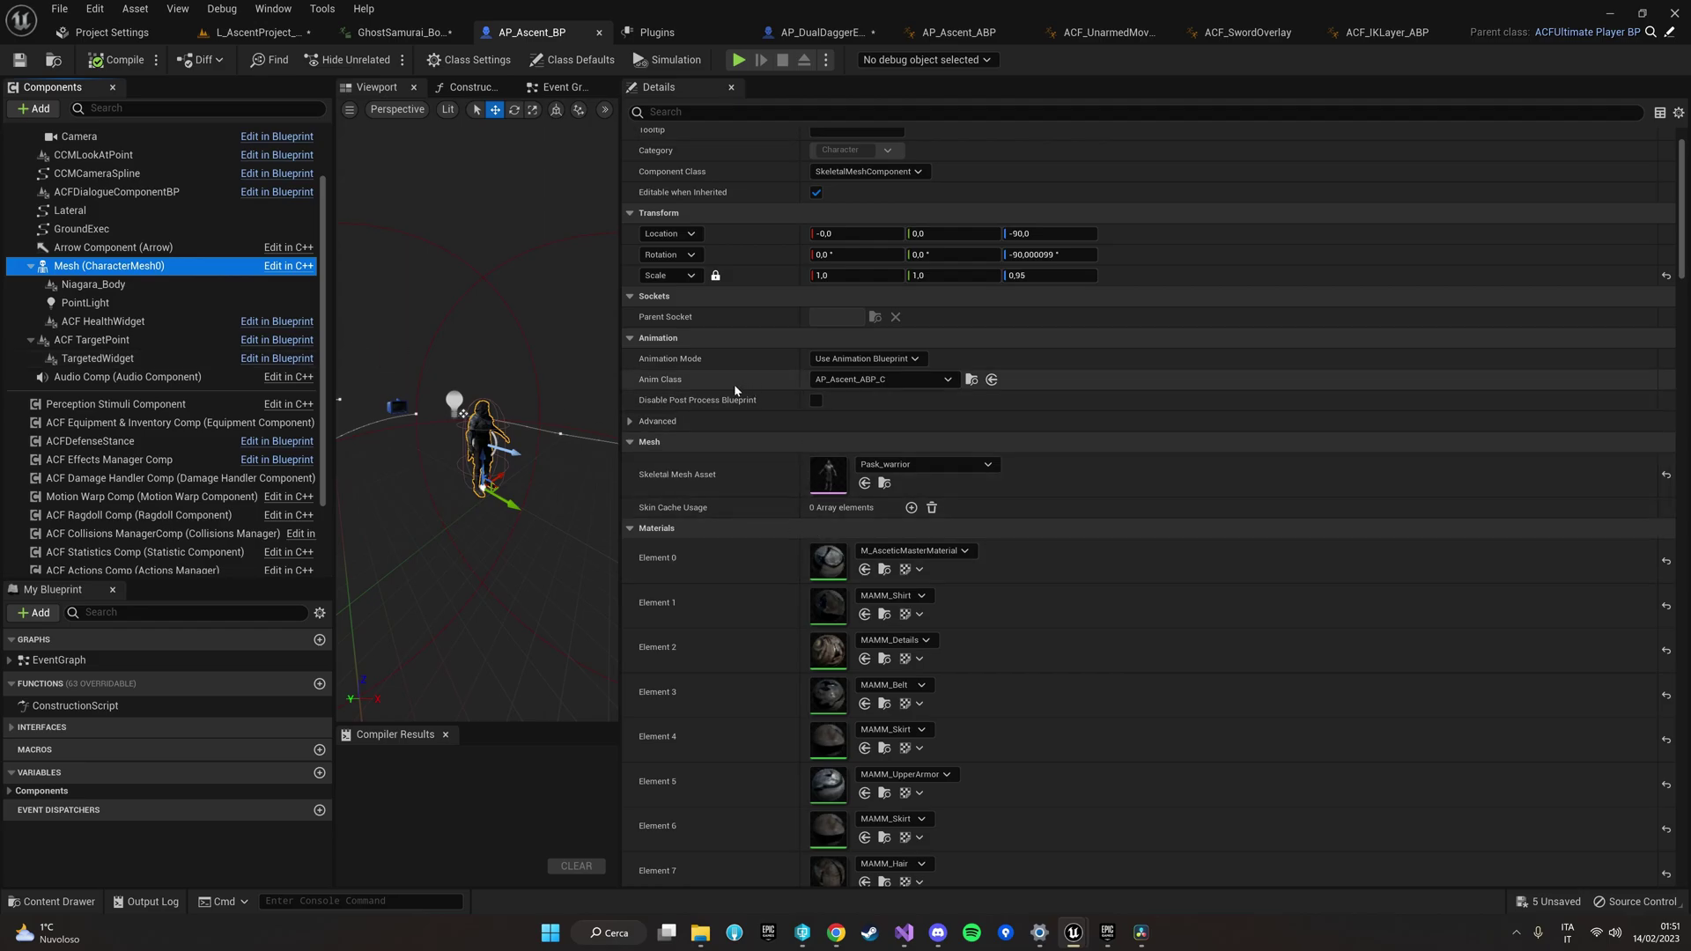
left_click(973, 381)
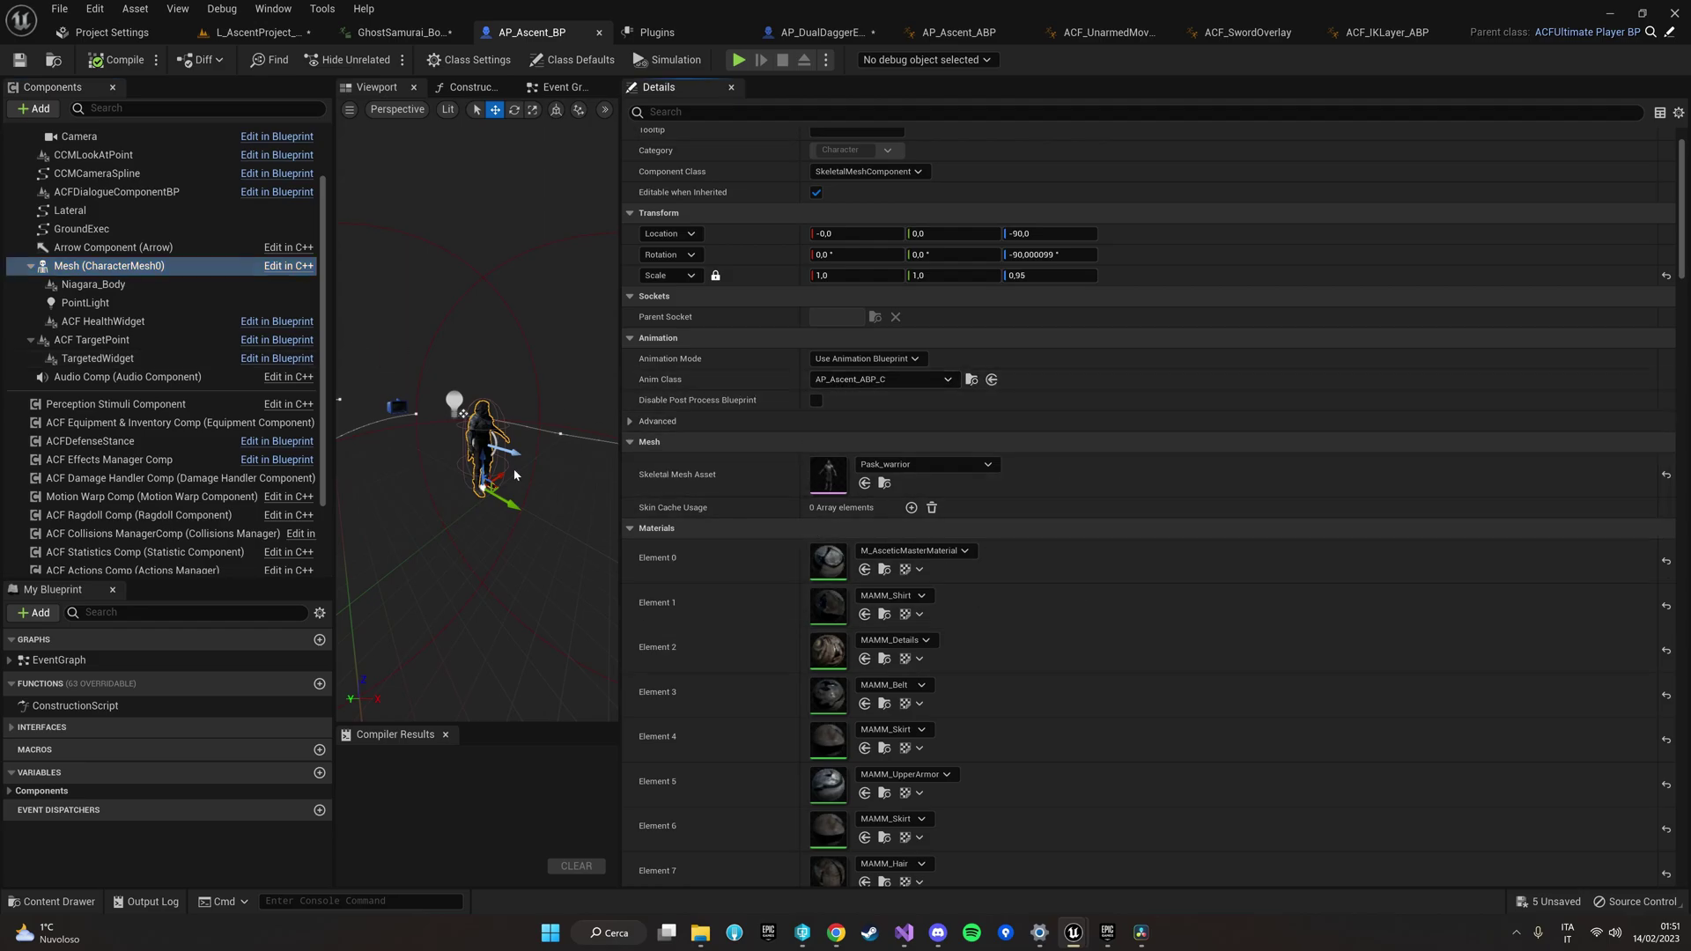
Step: Show the AP_Ascent_ABP animation blueprint and collapse its Moveset Layers and Overlay Layers arrays
left_click(960, 32)
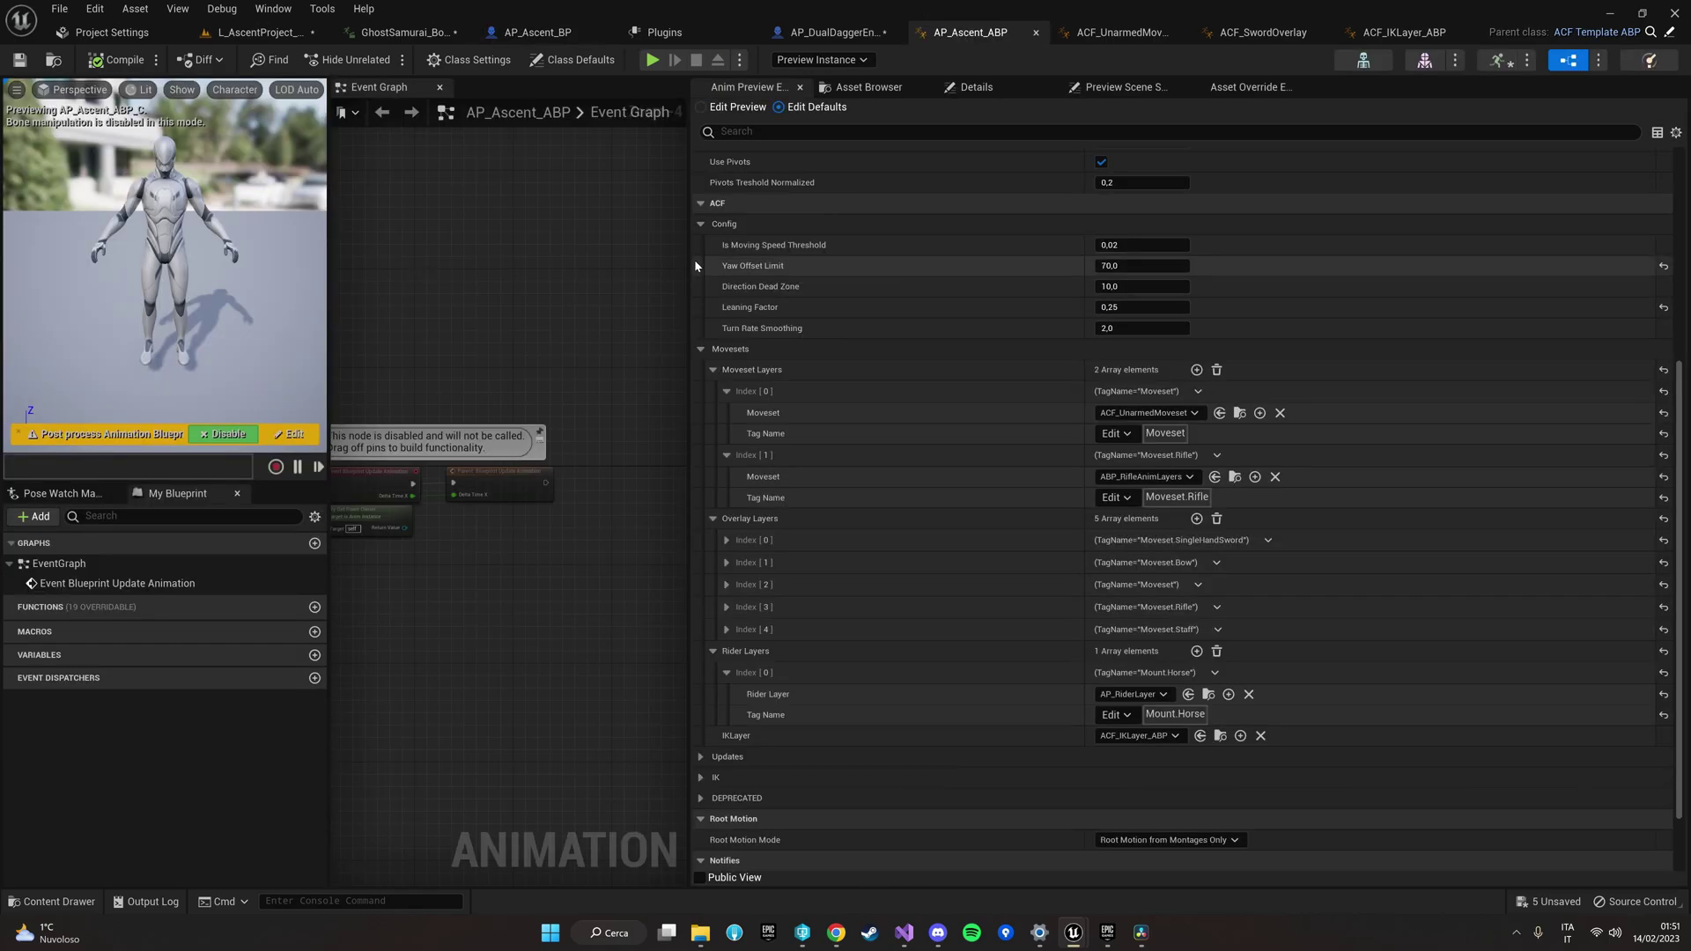
left_click(711, 369)
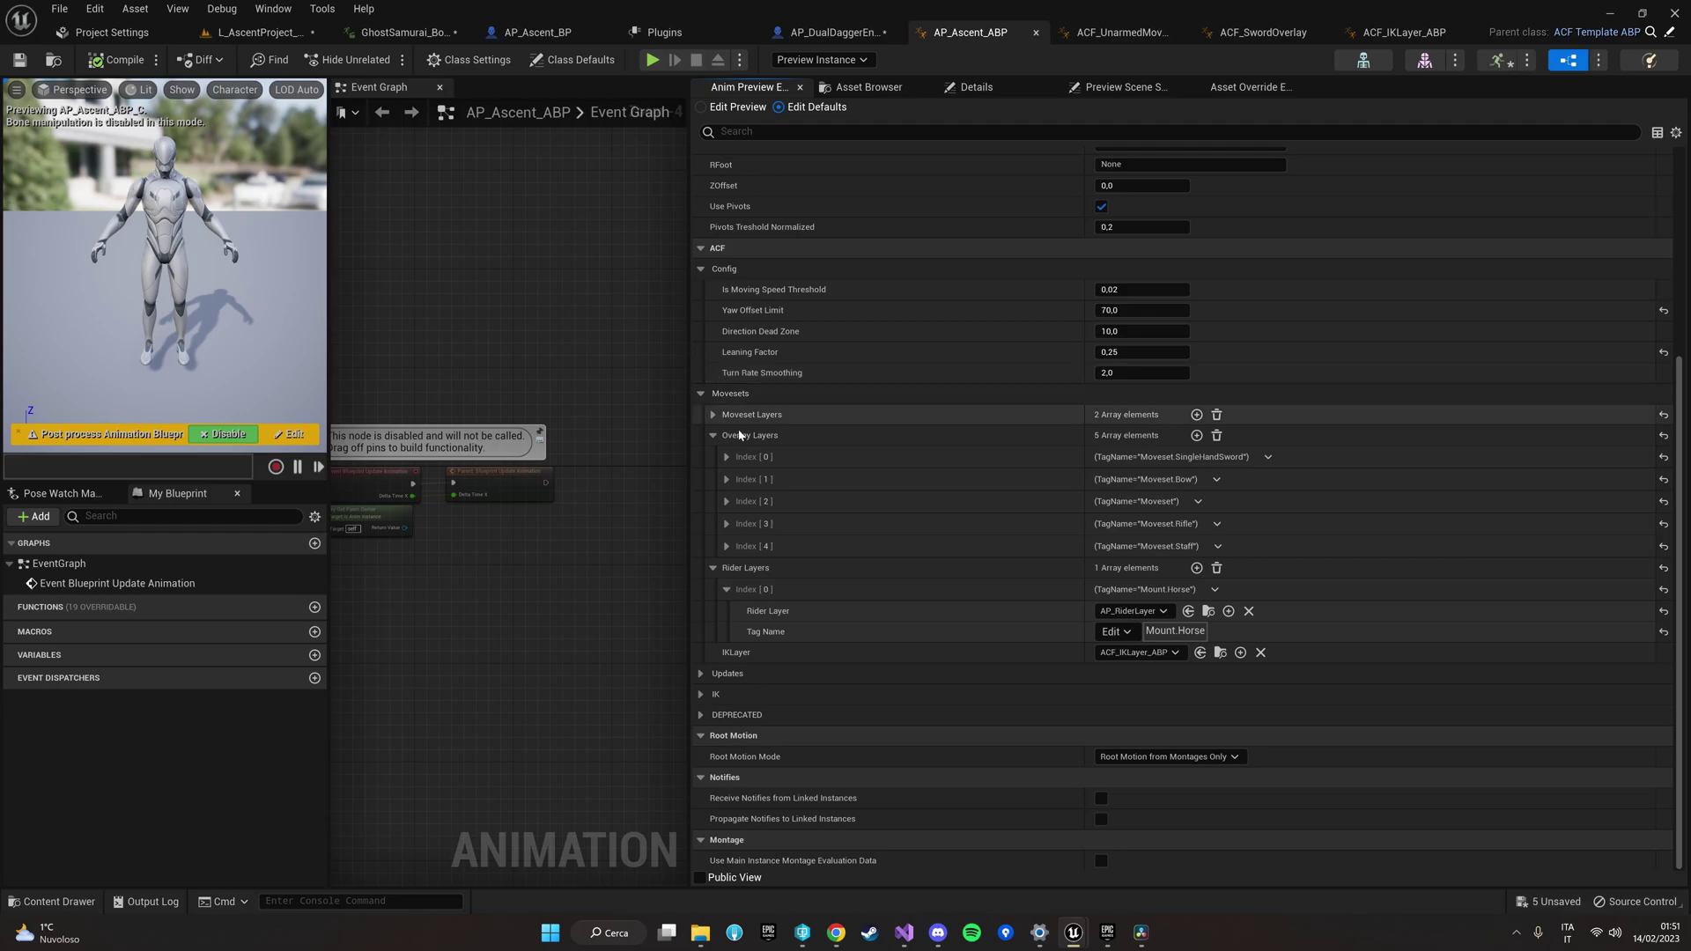
left_click(715, 435)
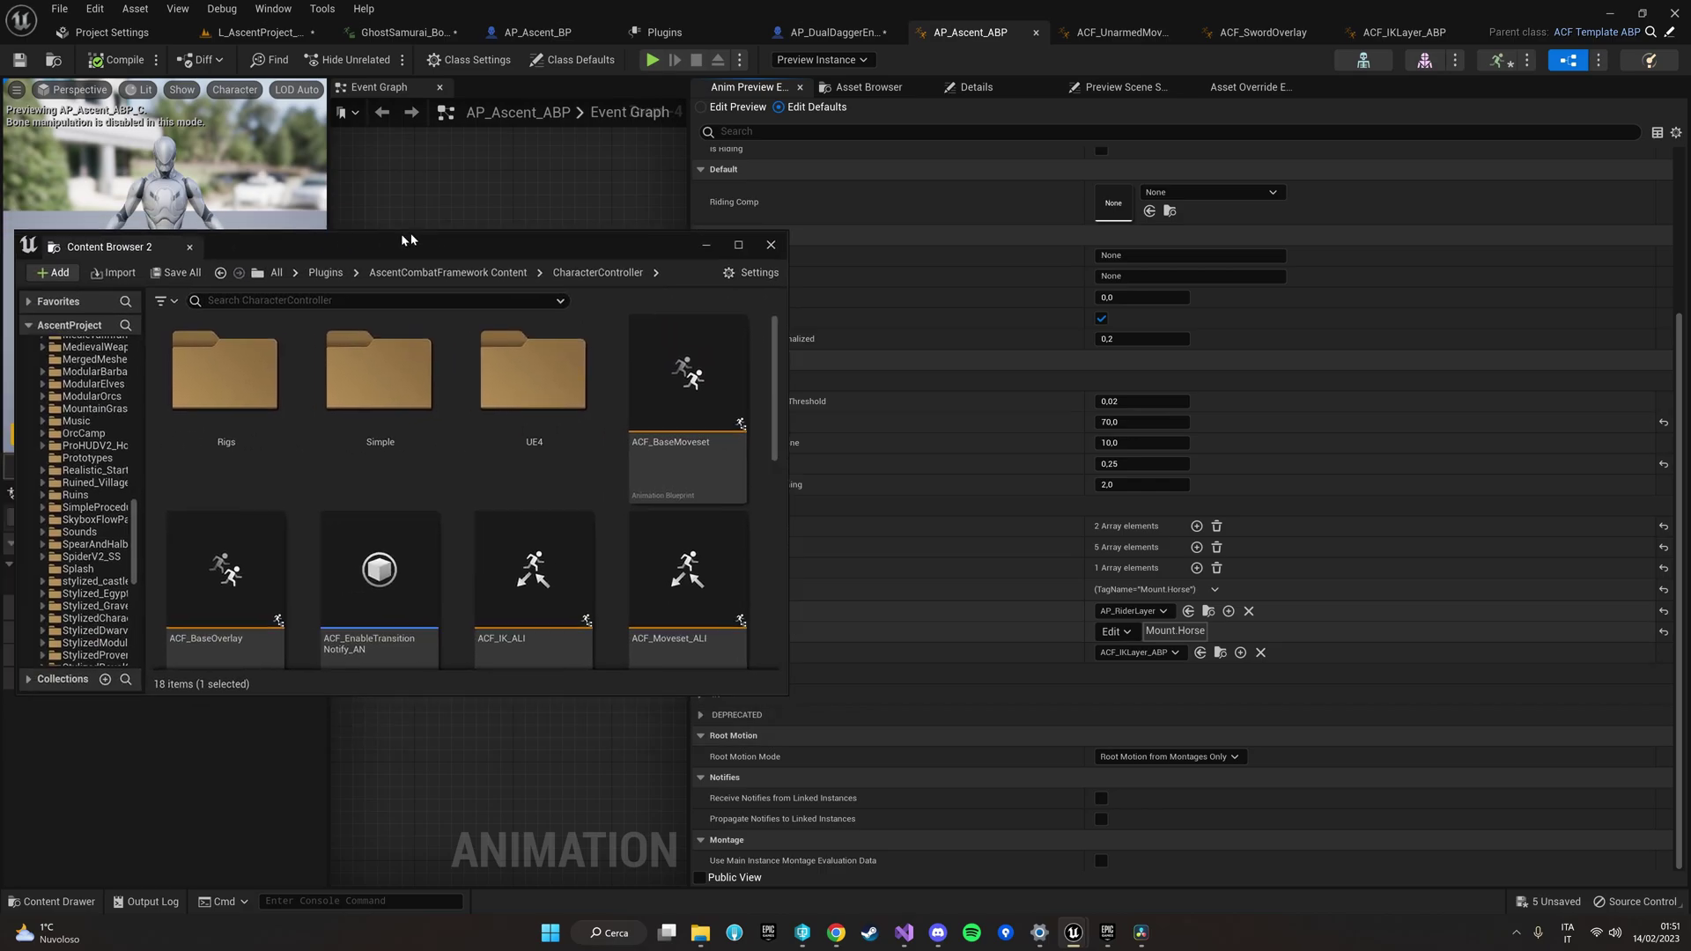
Step: View the CharacterController folder with ACF_Template_ABP in a maximized content browser, and move that window out of the way
left_click(1034, 201)
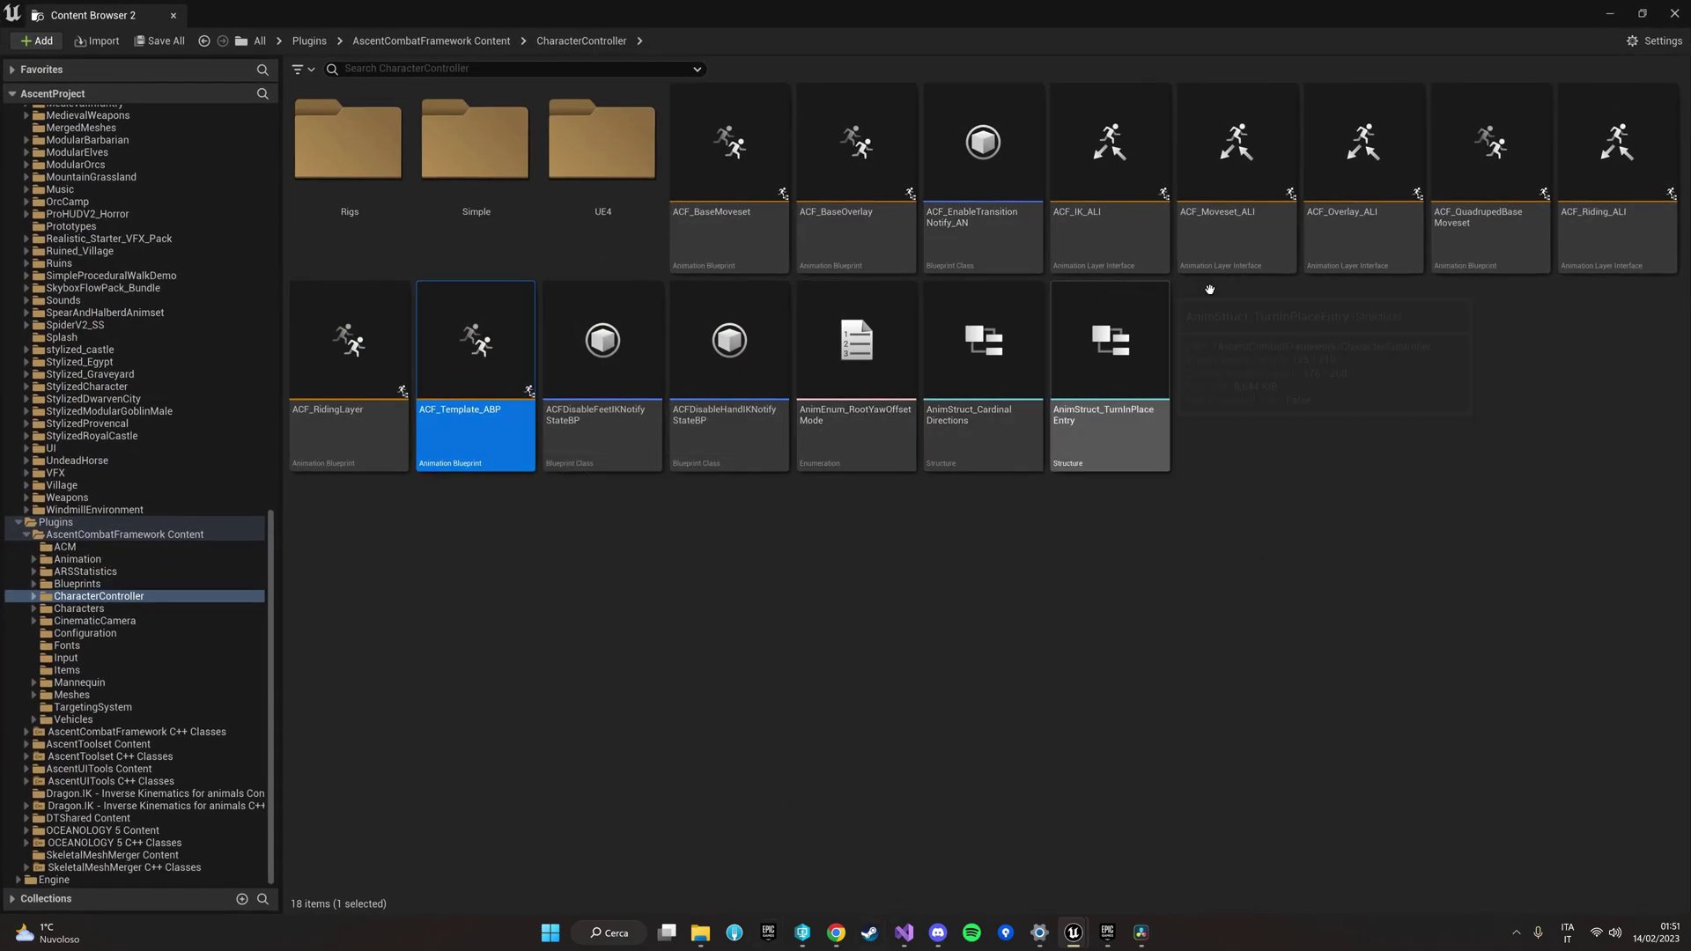
left_click_drag(1254, 23, 1, 220)
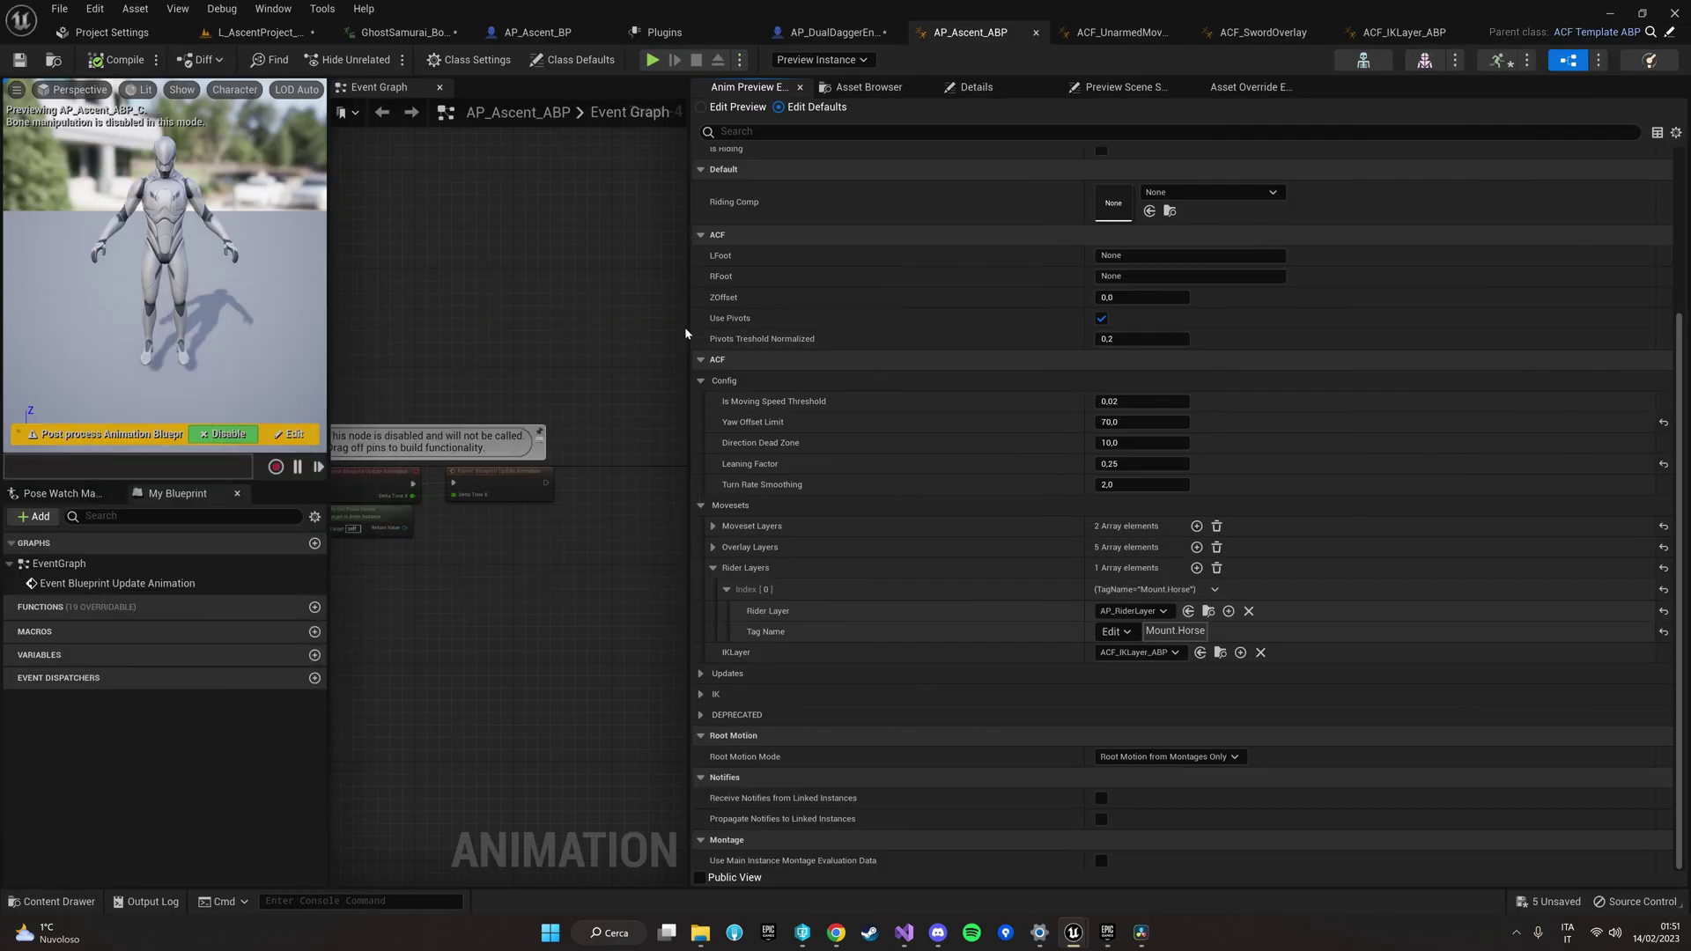
mouse_move(689, 386)
left_mouse_down()
mouse_move(1013, 385)
mouse_move(685, 388)
left_mouse_up()
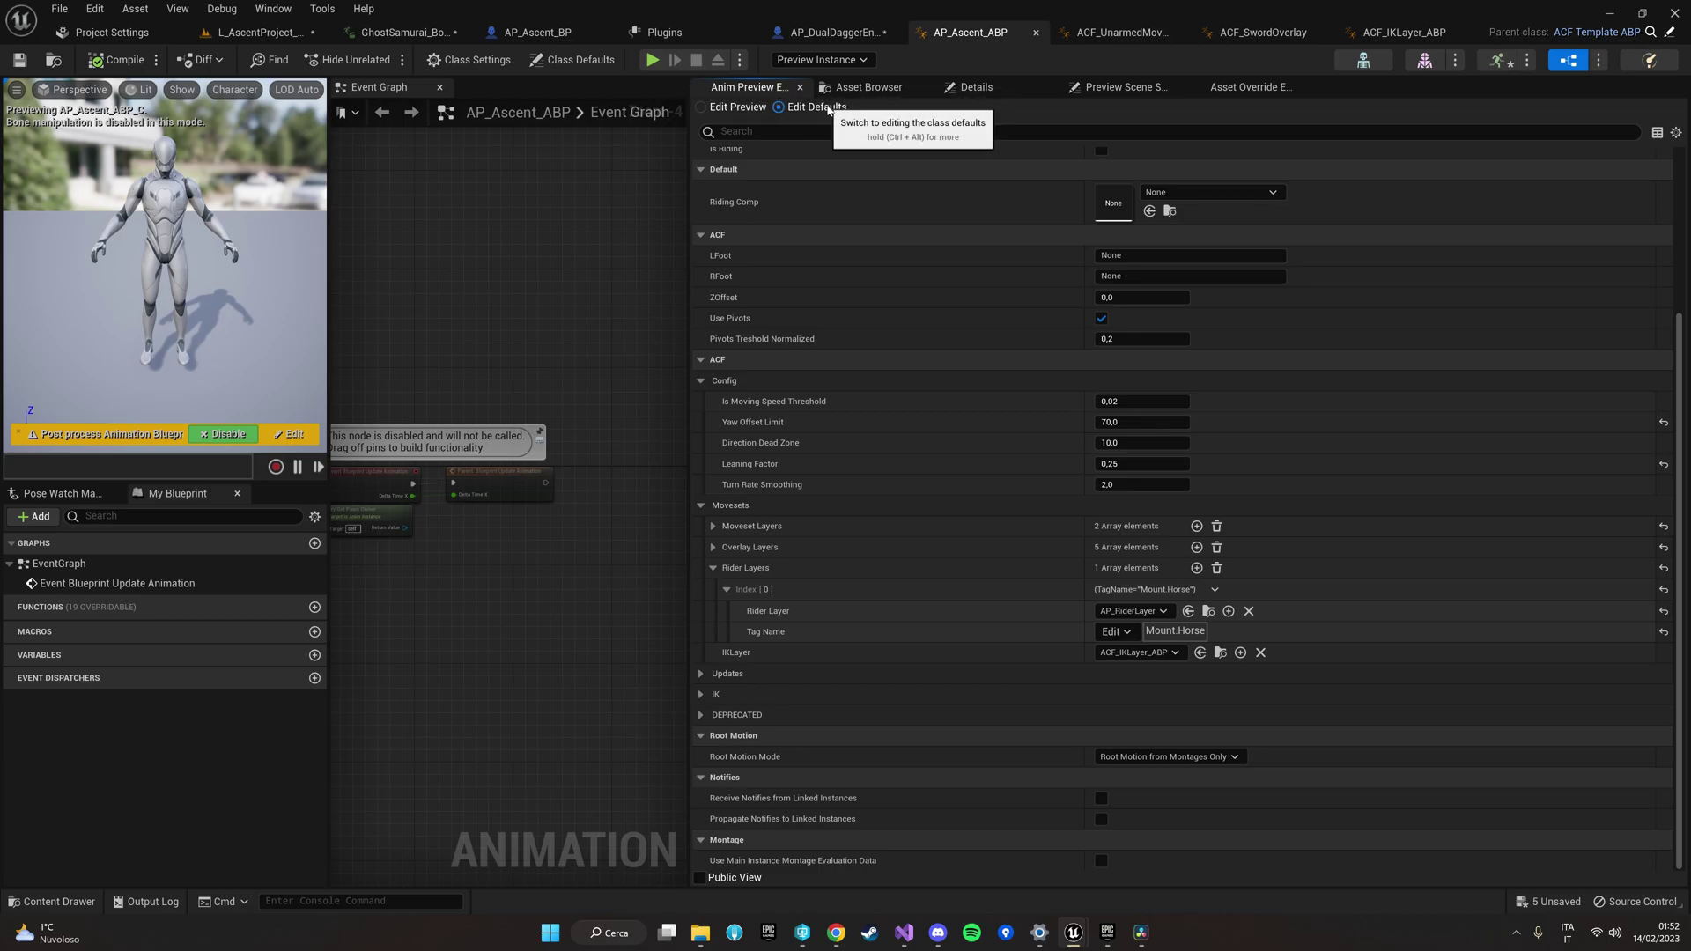
Step: Review the Moveset Layers and Overlay Layers in the animation blueprint defaults, leaving both and the Rider Layers collapsed
left_click(712, 526)
scroll(716, 523, "down", 2)
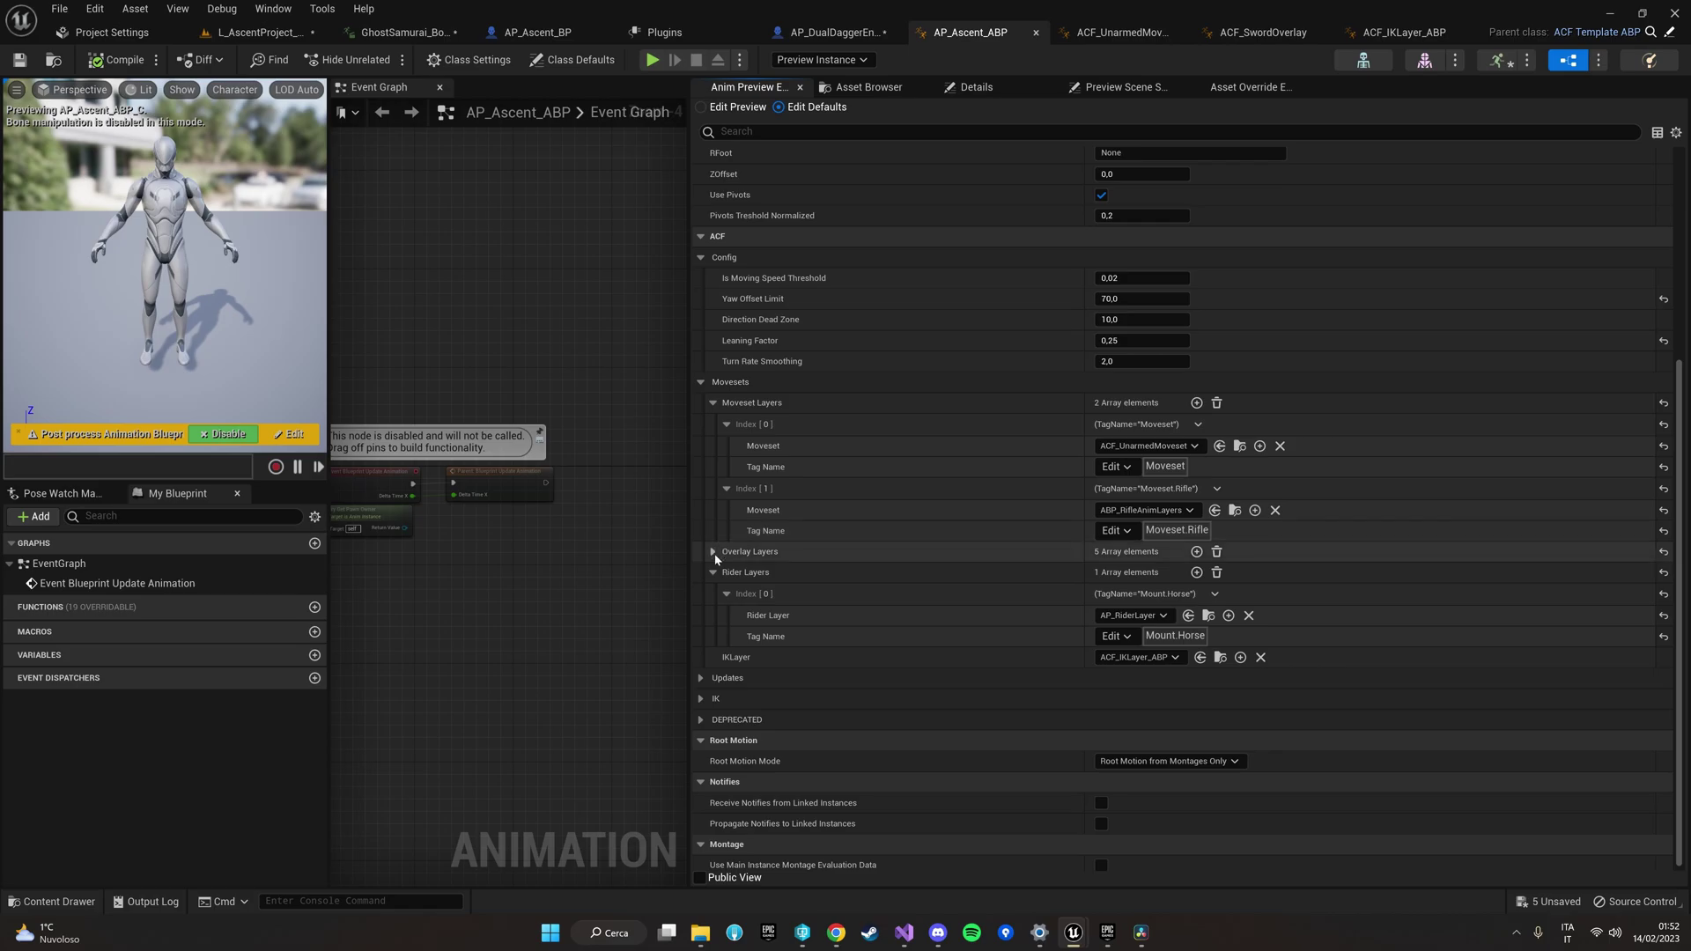
left_click(713, 551)
scroll(707, 554, "down", 2)
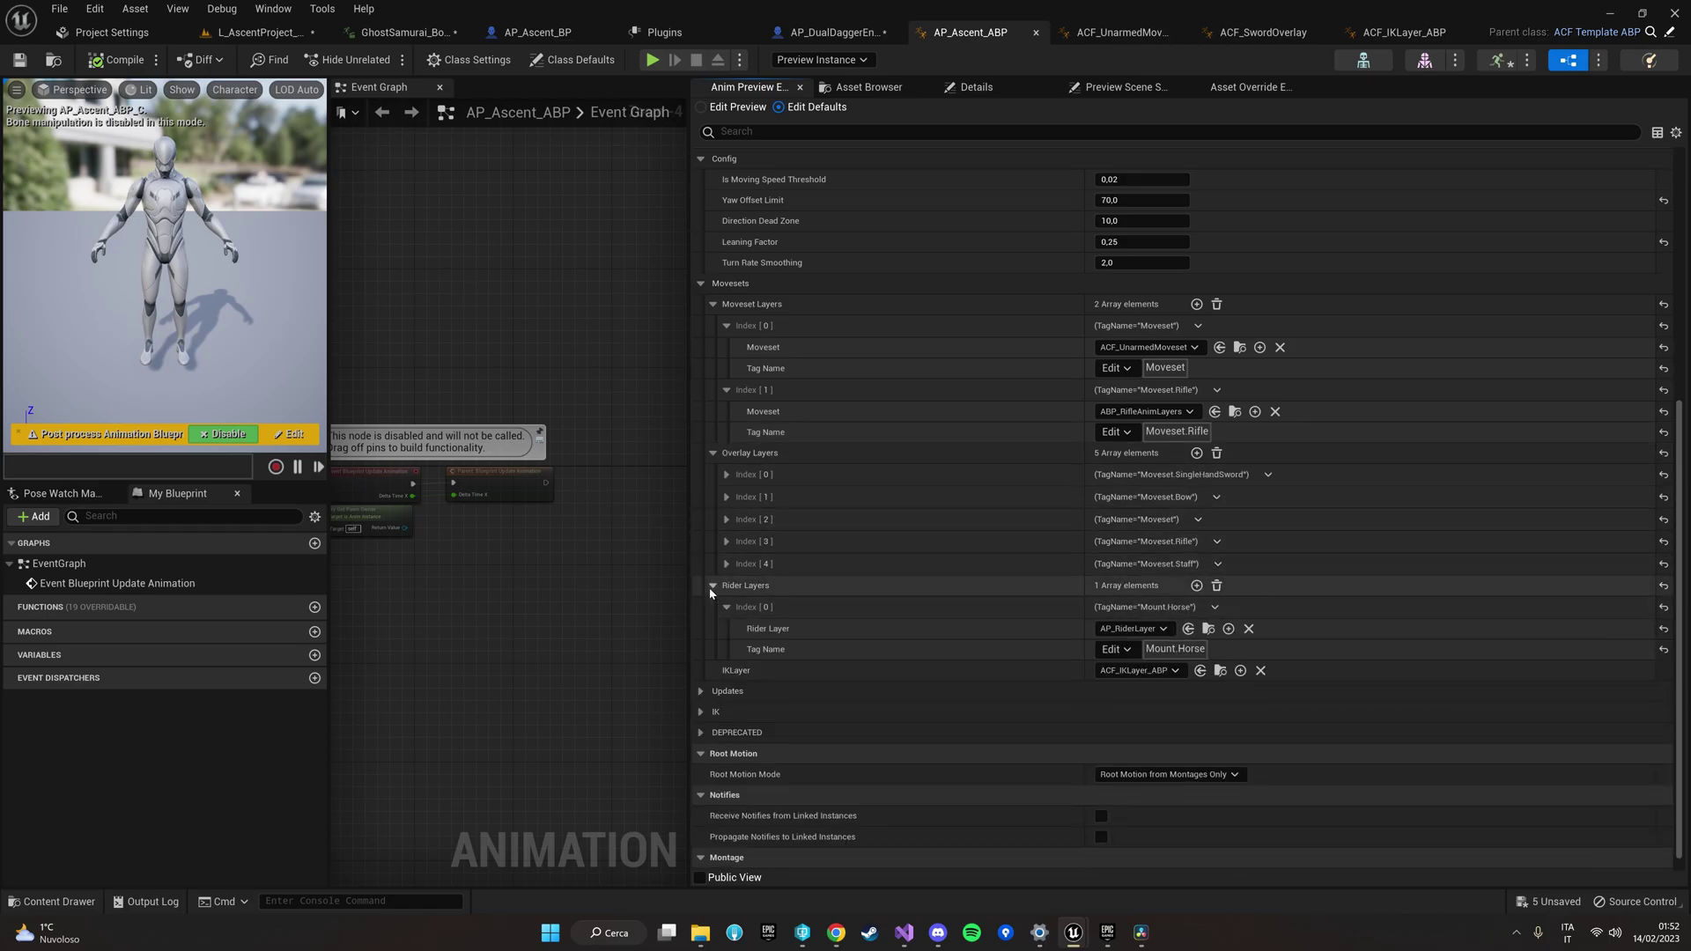
left_click(713, 585)
left_click(712, 349)
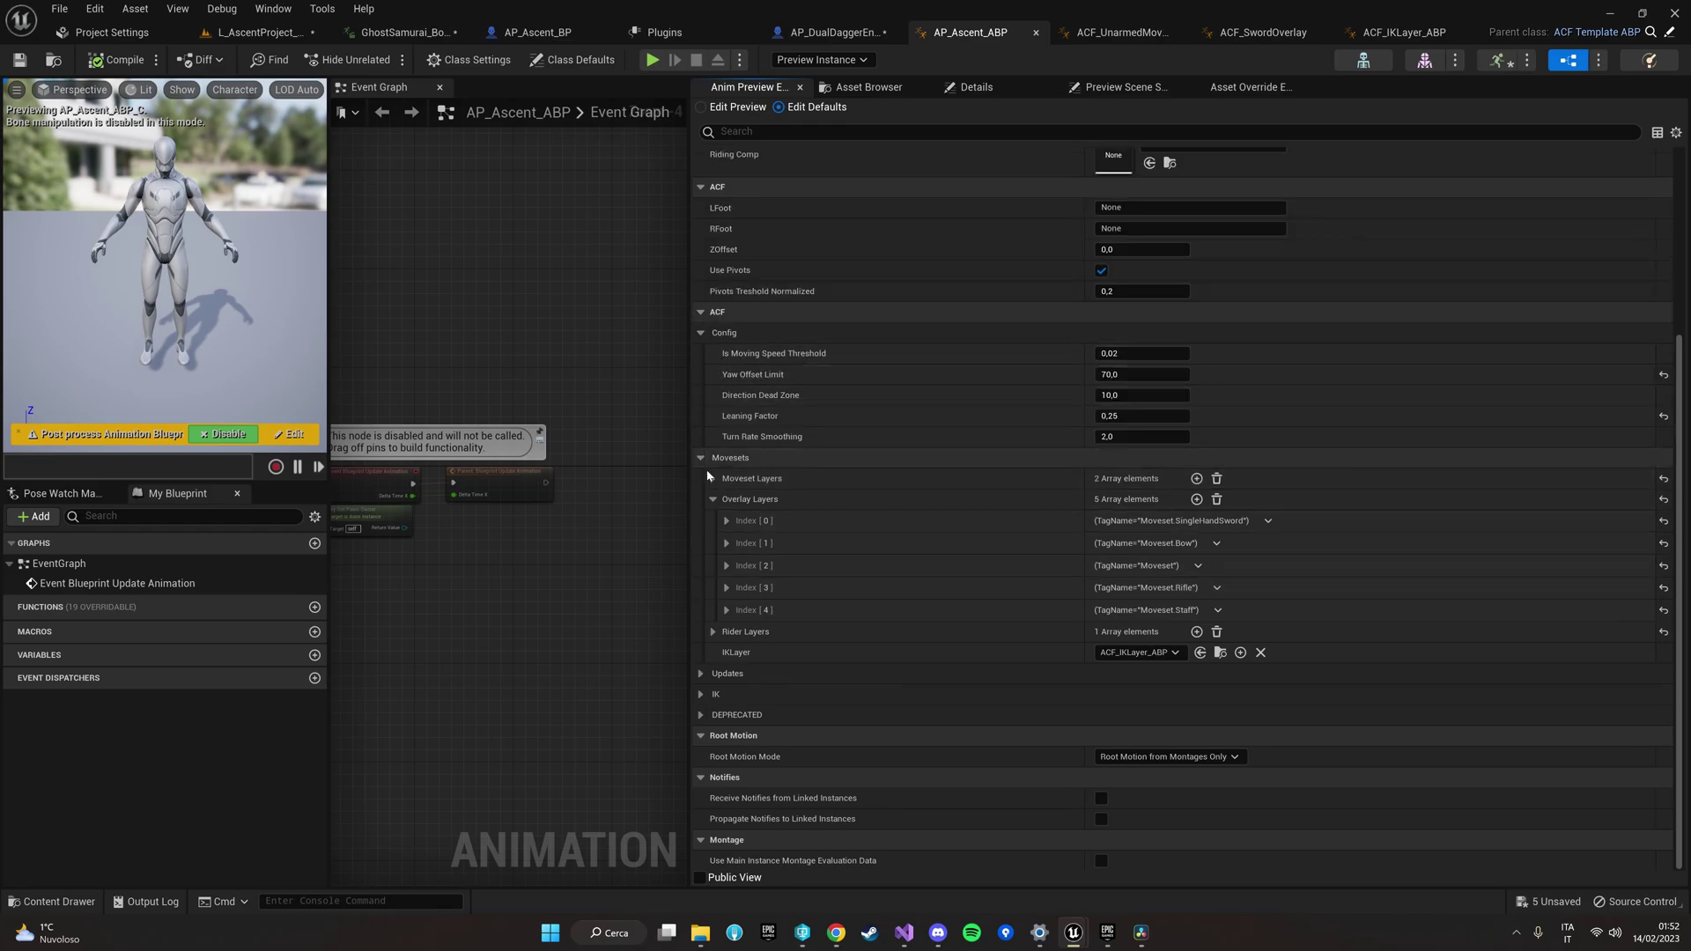
left_click(713, 502)
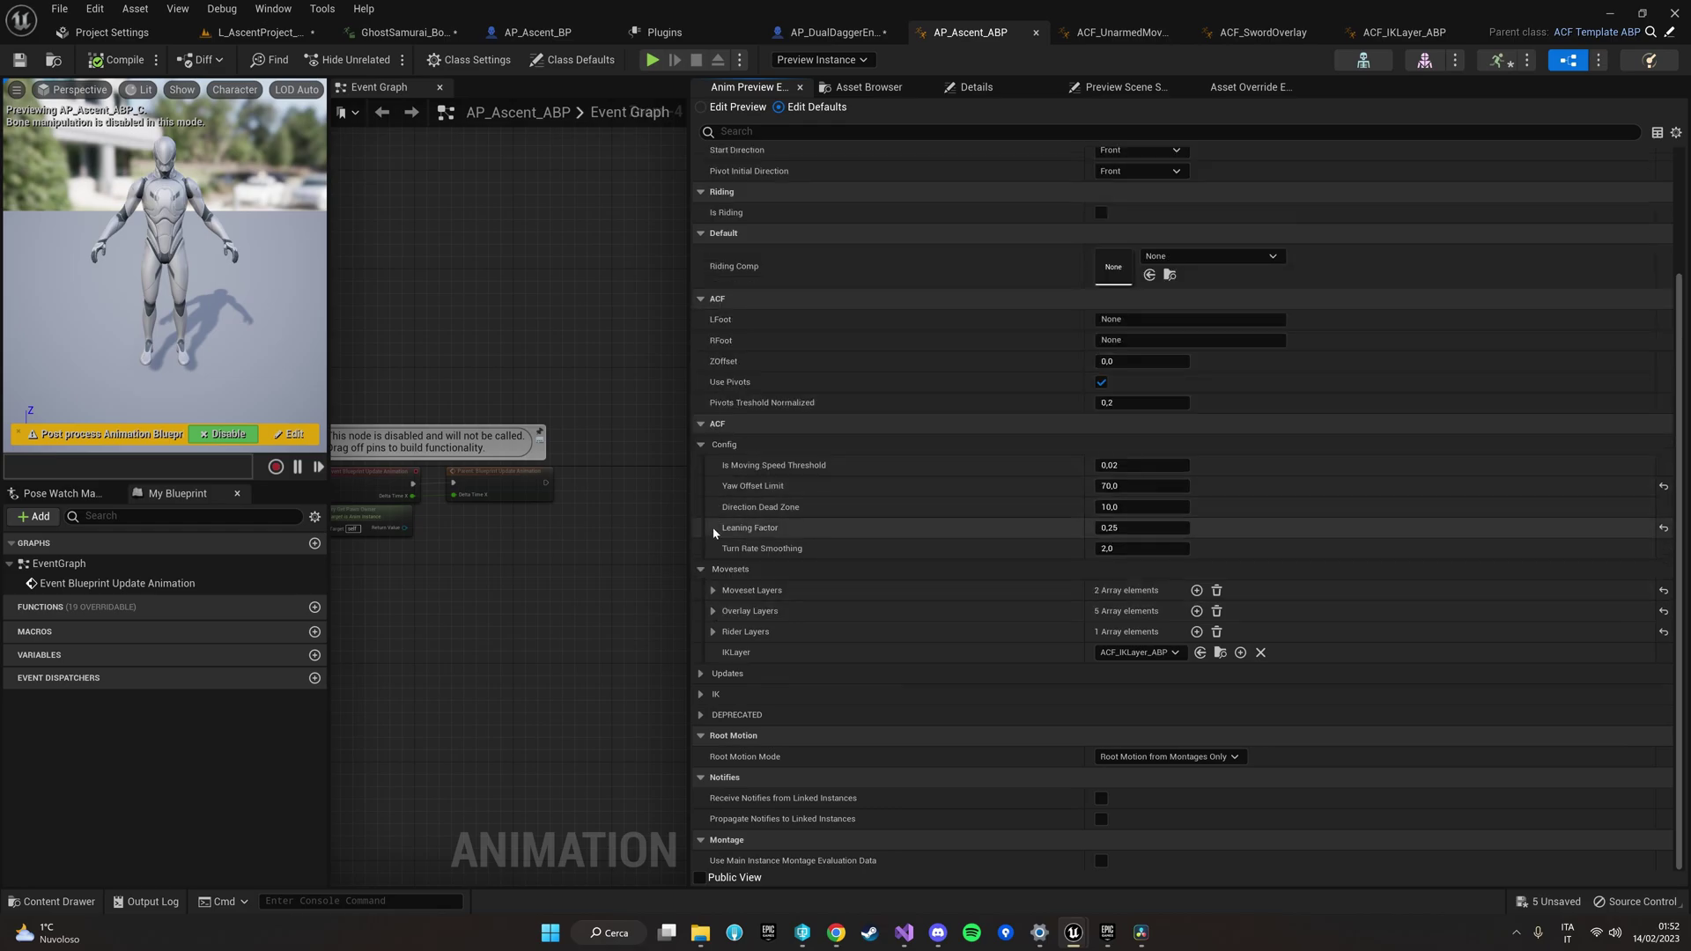
Step: Expand the Moveset Layers and Overlay Layers, and show the entries for the SingleHandSword and Bow overlays
left_click(713, 590)
scroll(716, 581, "down", 3)
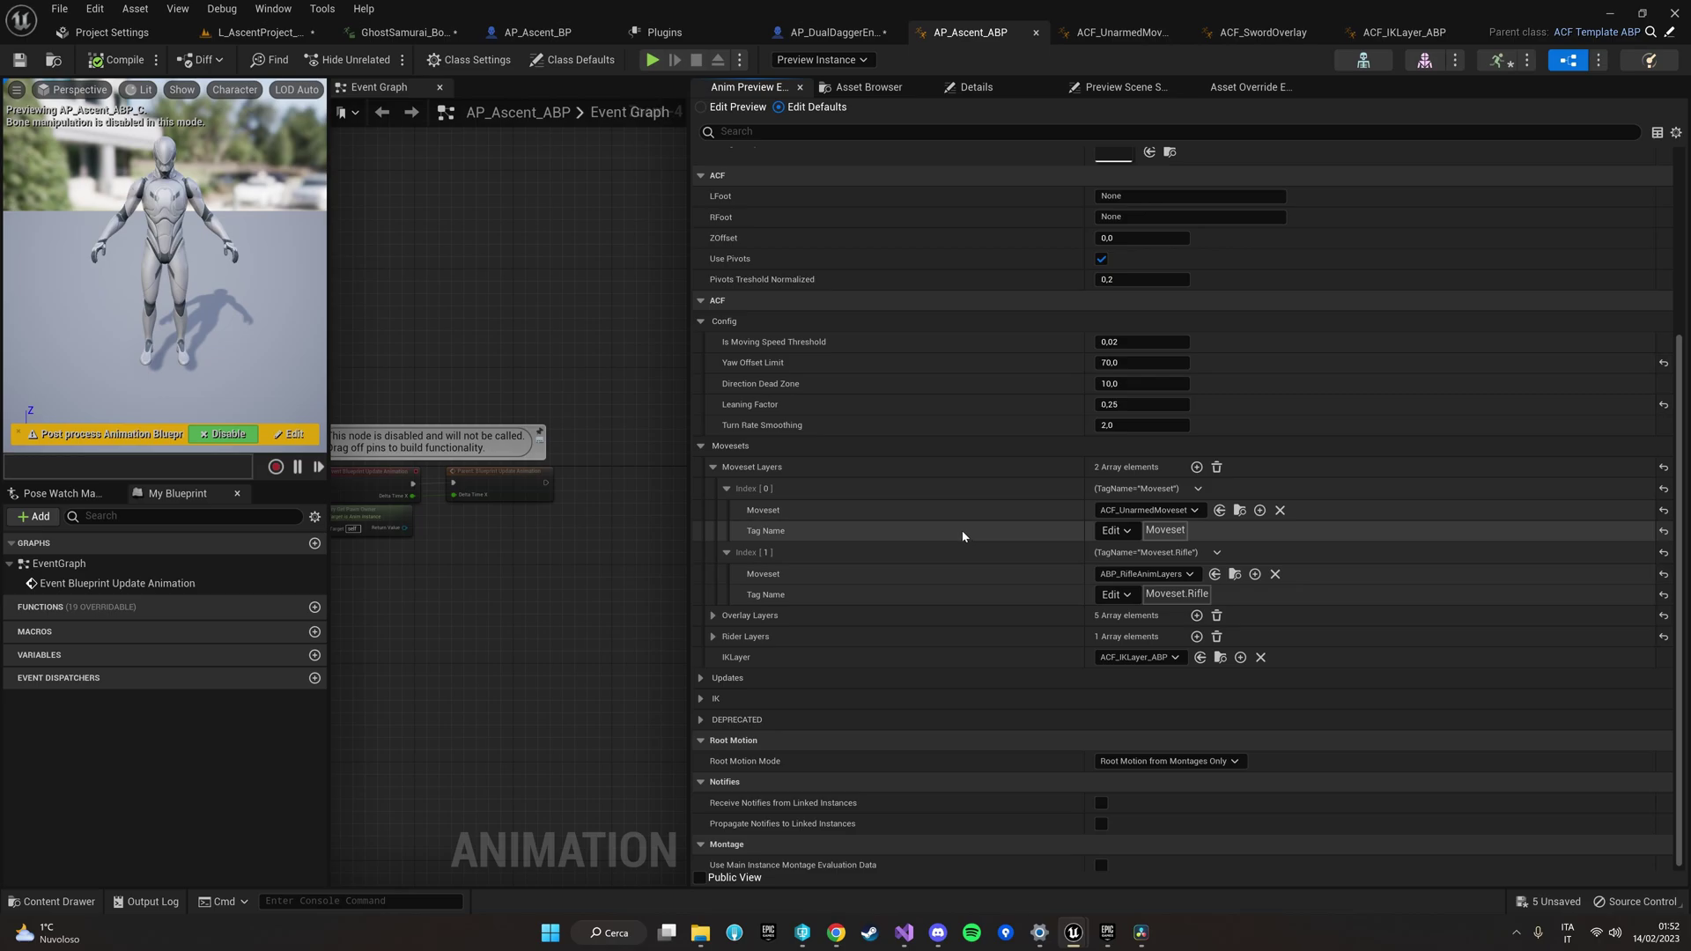
left_click(713, 615)
scroll(722, 615, "down", 3)
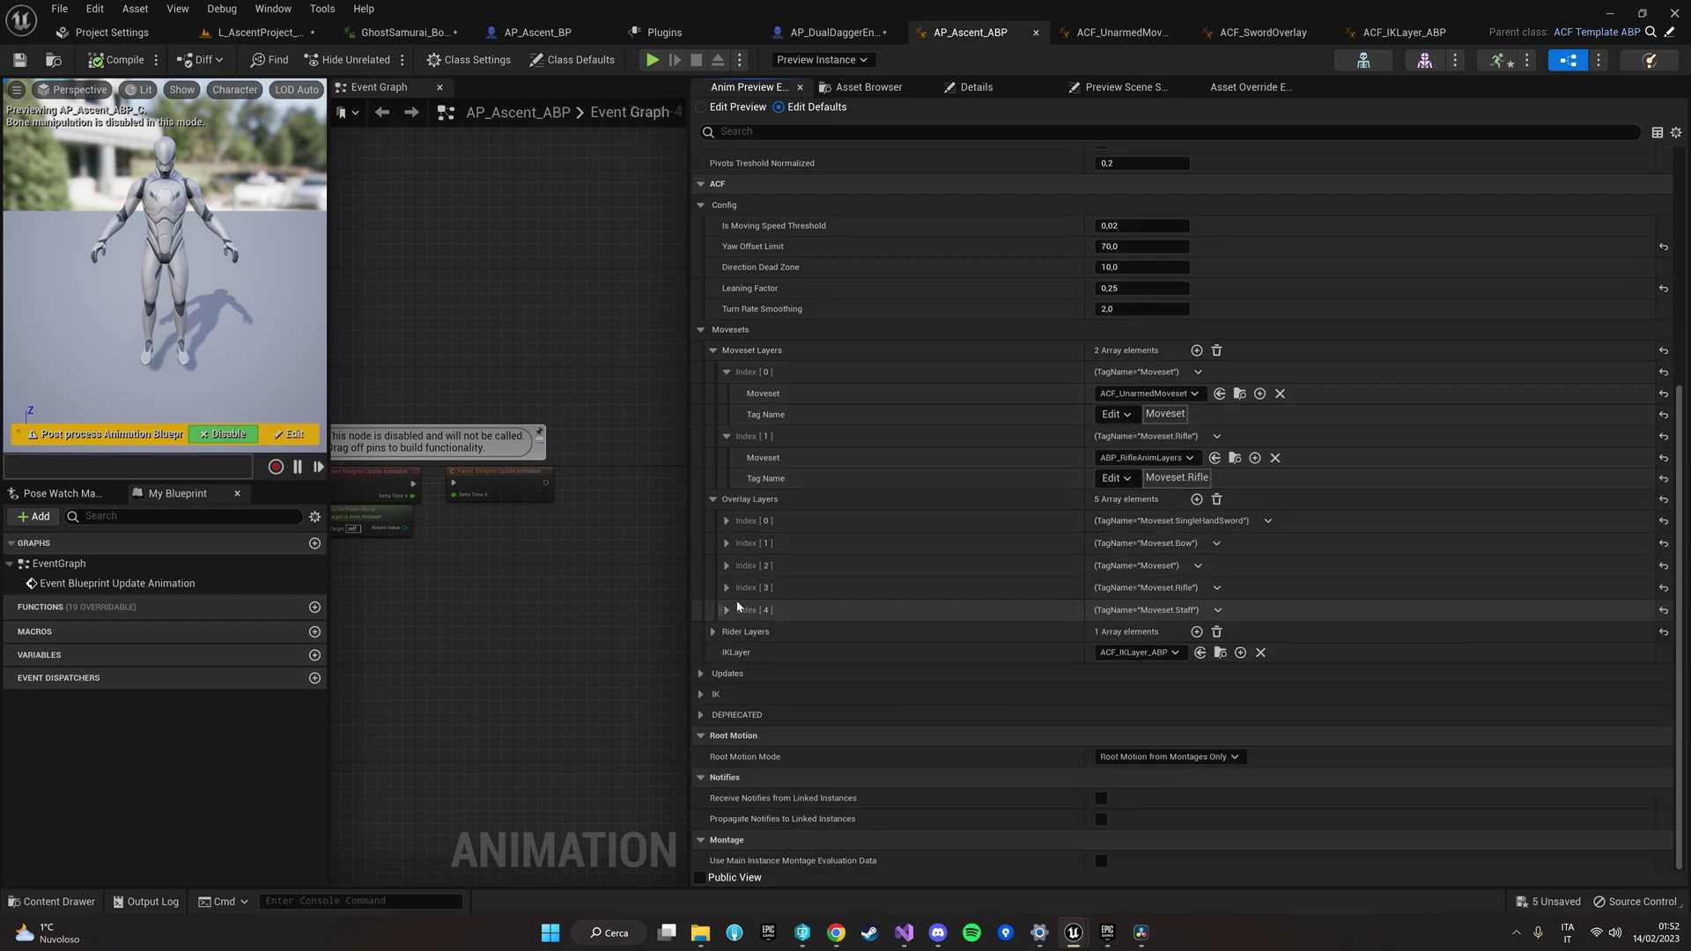
left_click(727, 520)
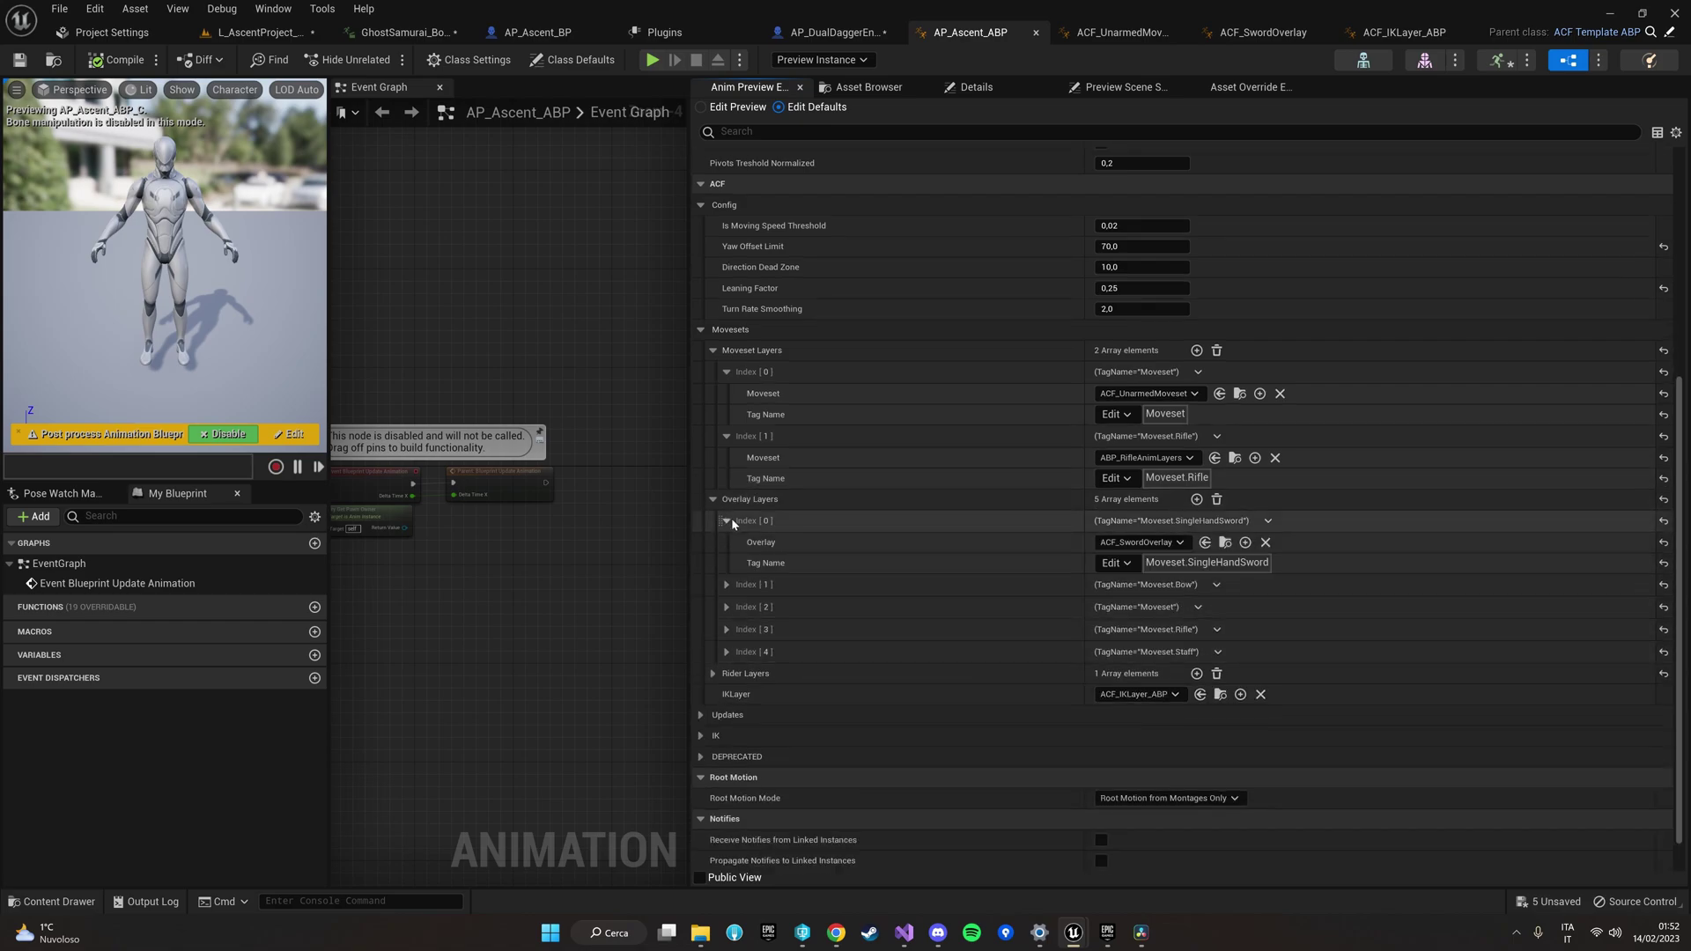
left_click(727, 585)
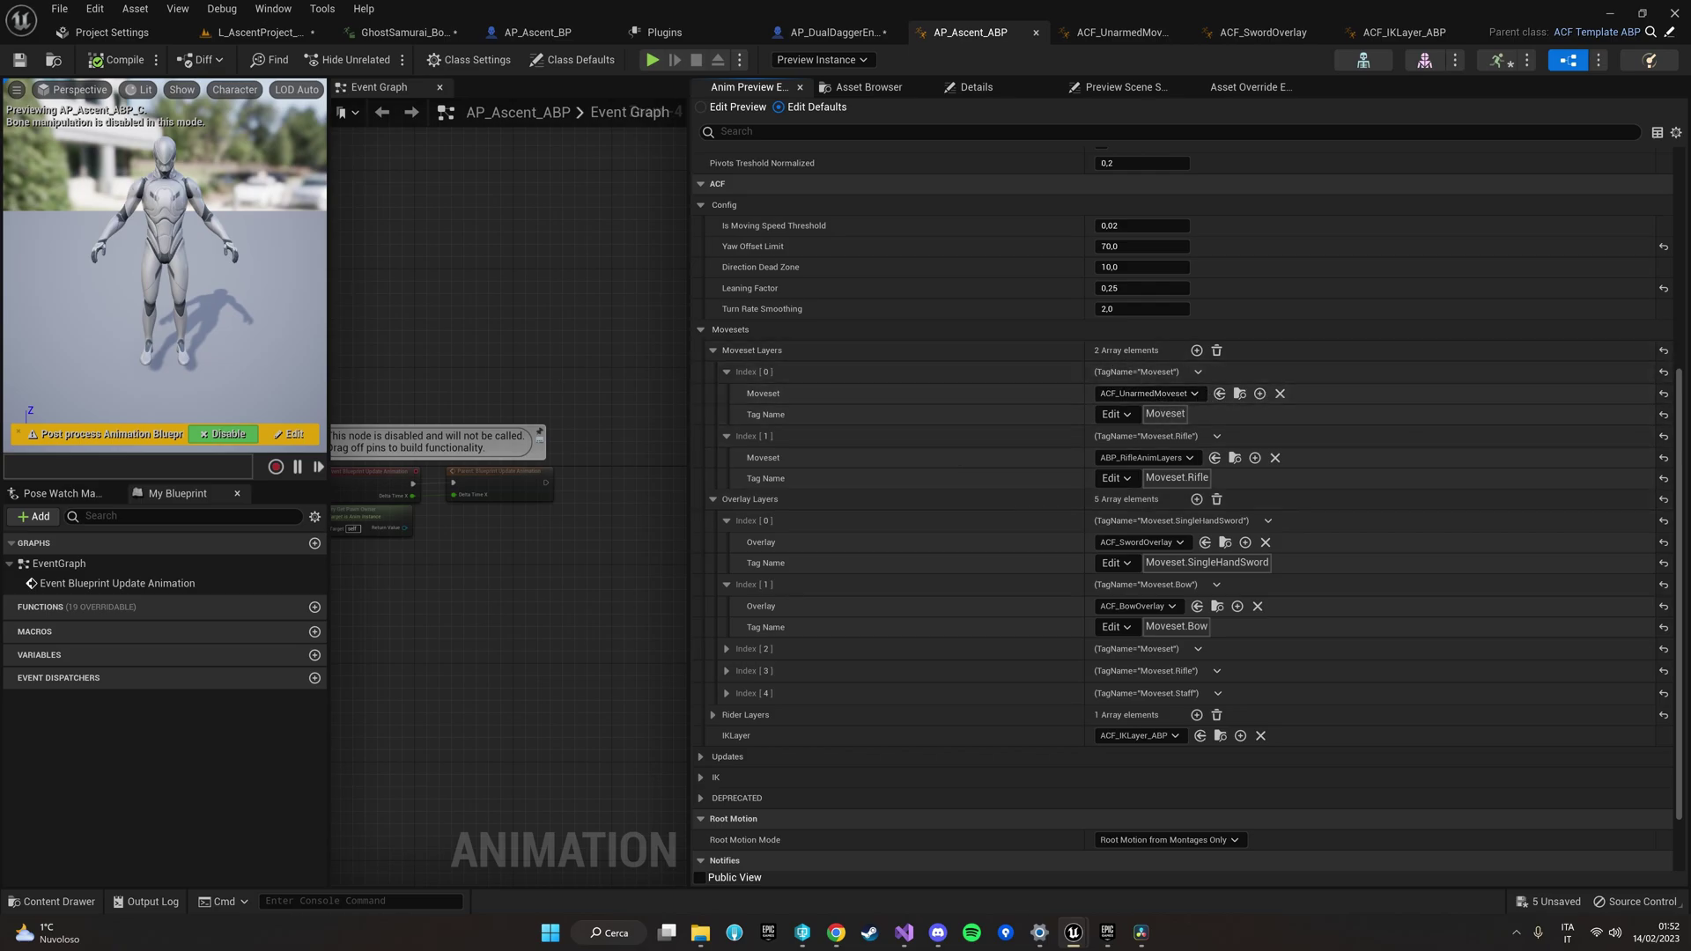
Step: Show the ACF_UnarmedMoveset defaults and collapse the Walk, Crouch Walk, Jog, Jog Pivot and Jog Start Cardinals
left_click(1122, 32)
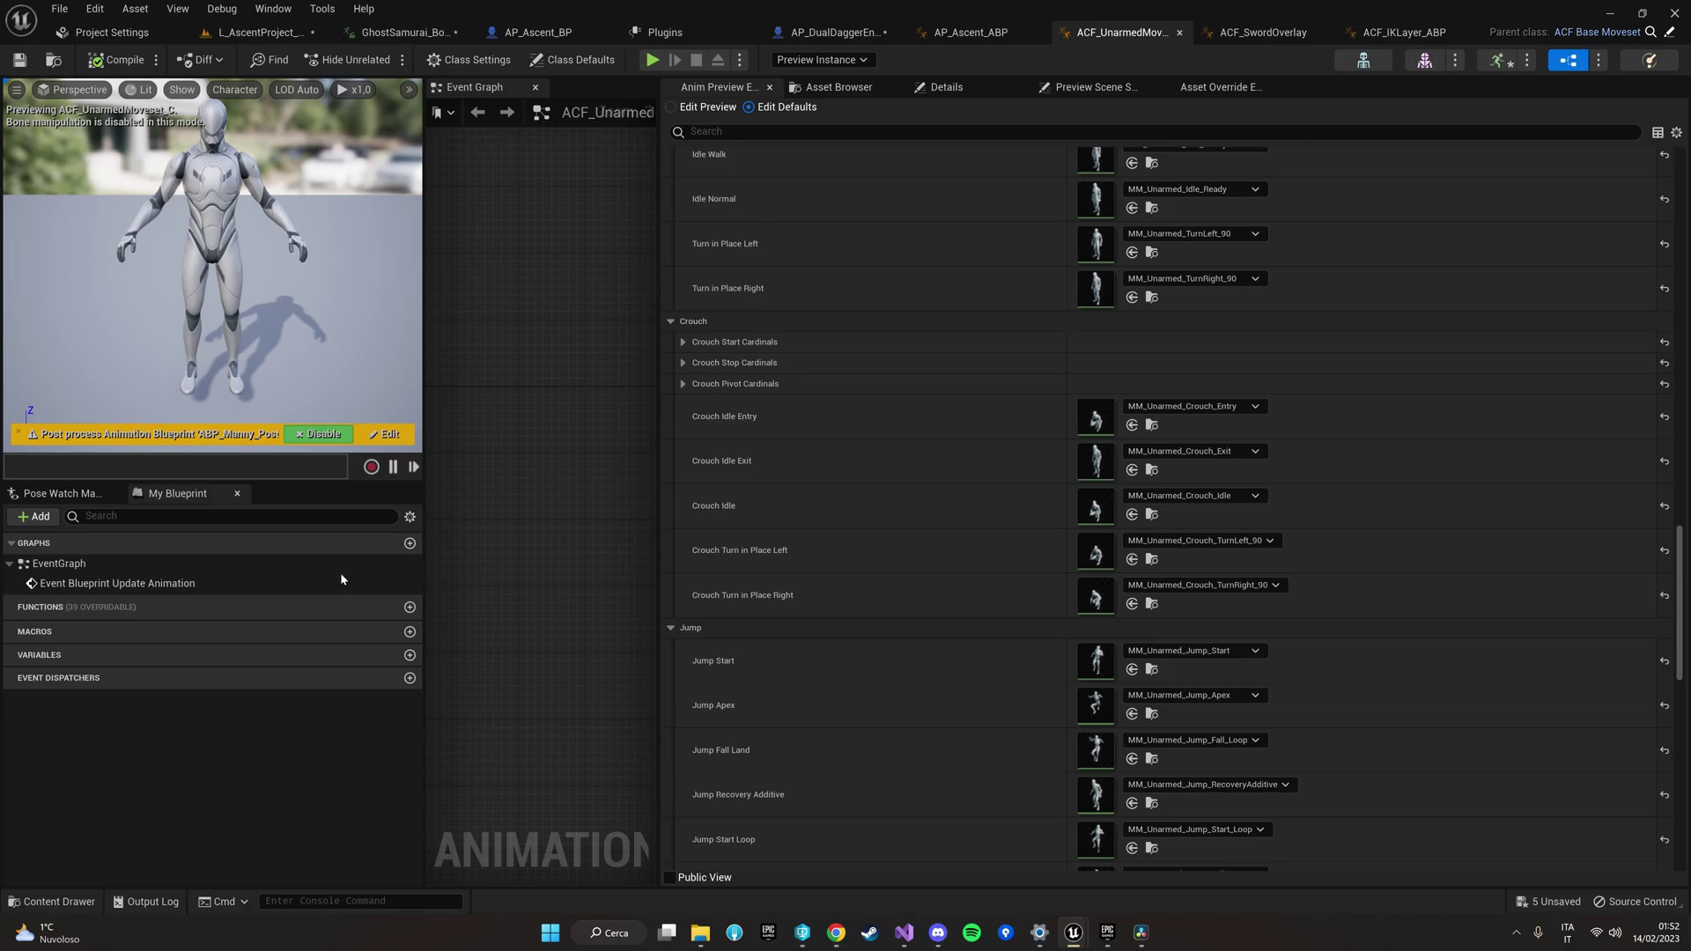
scroll(680, 488, "up", 5)
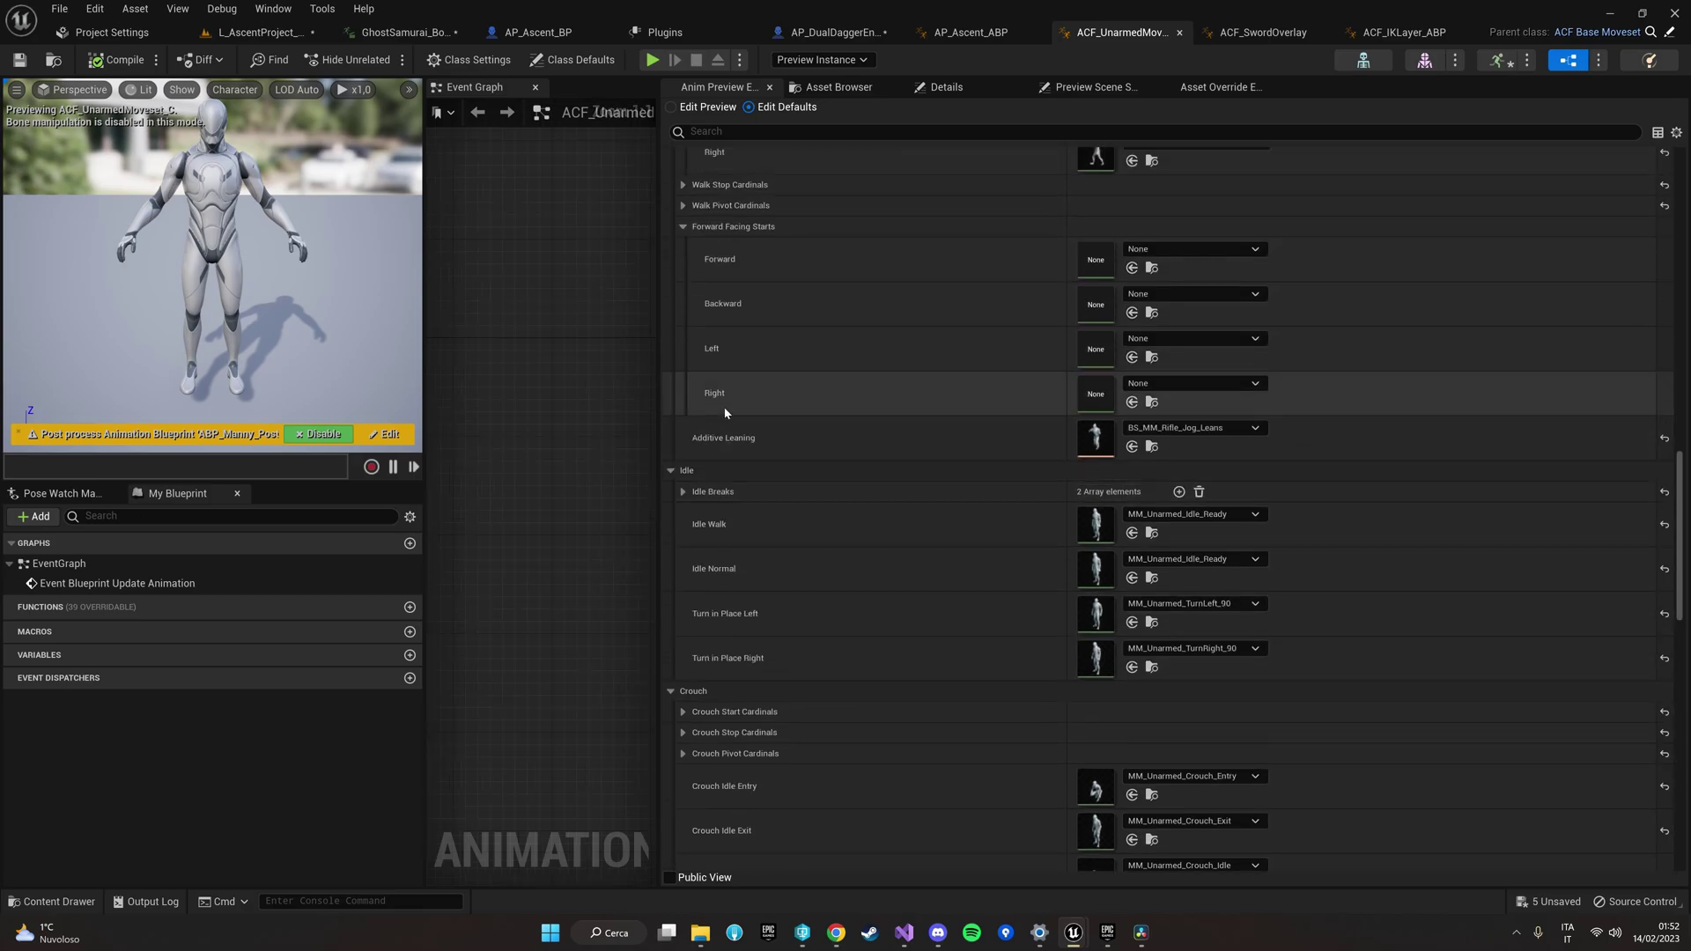
scroll(724, 412, "up", 9)
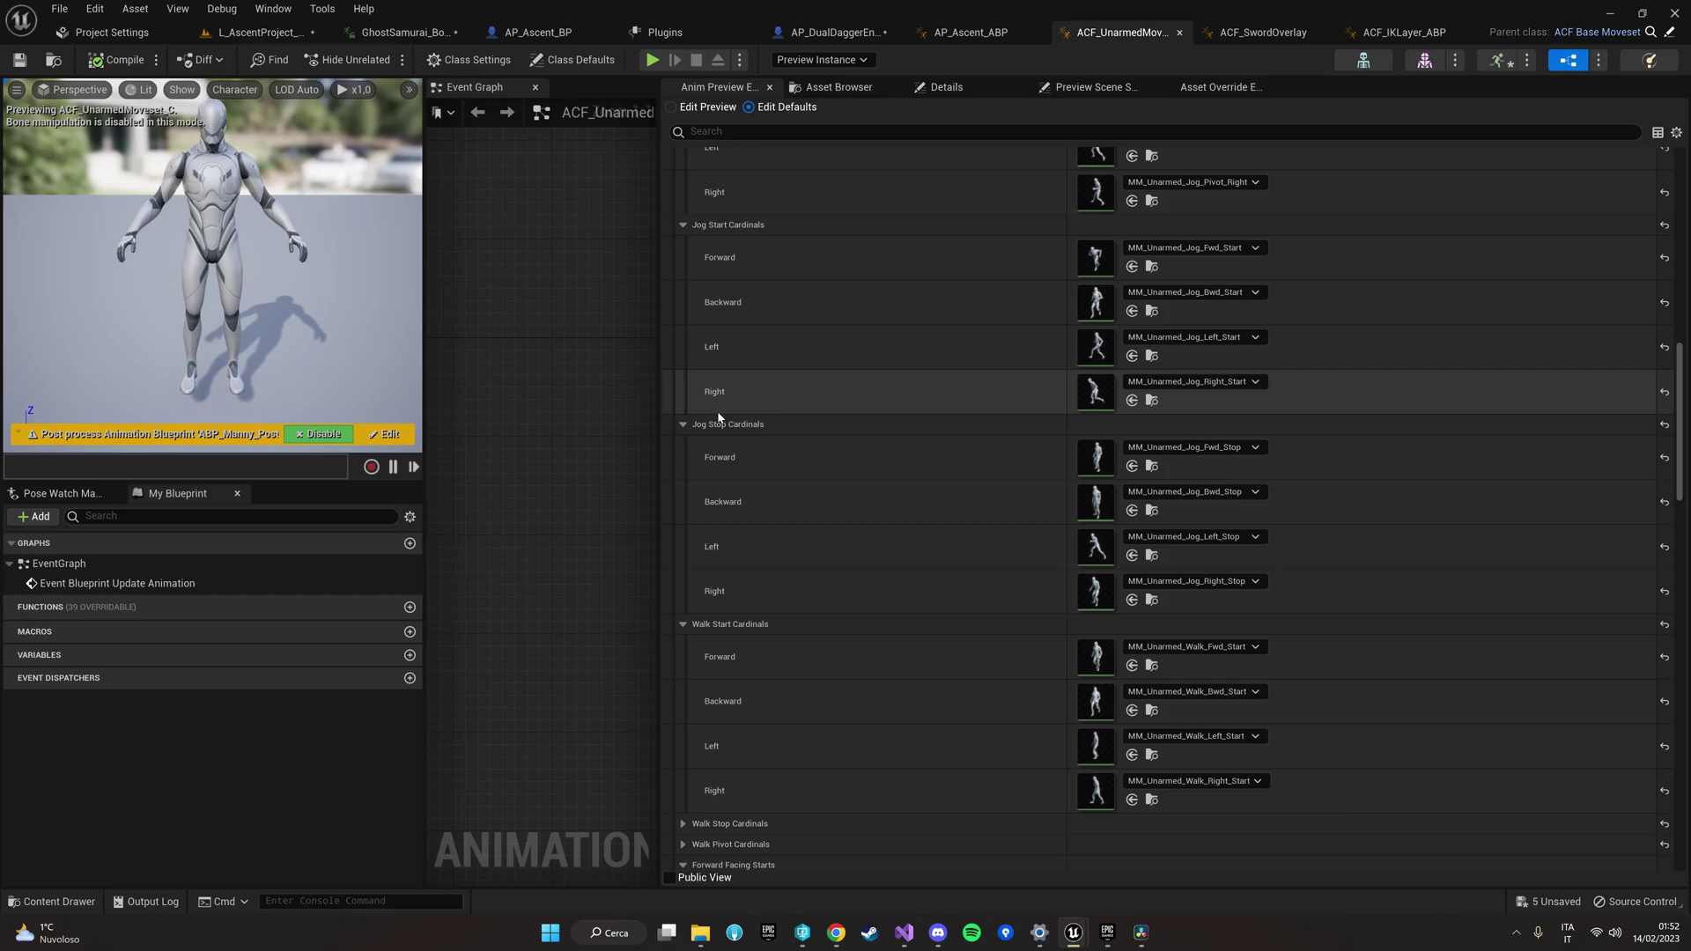
scroll(725, 414, "up", 12)
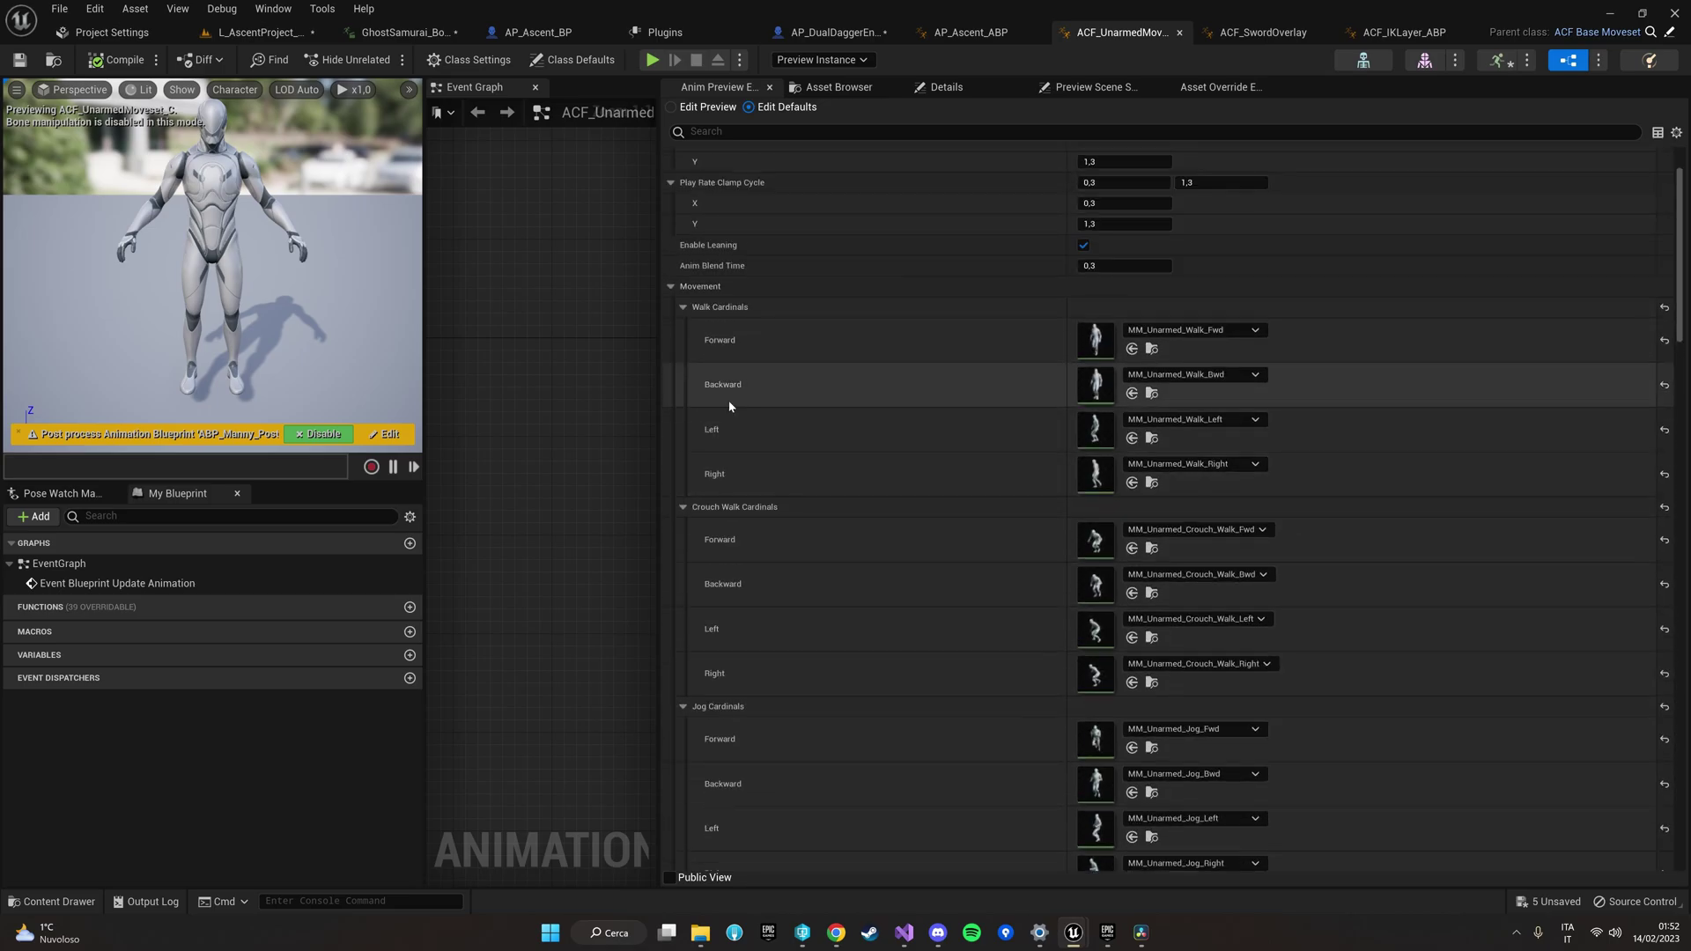
scroll(722, 403, "up", 1)
left_click(682, 365)
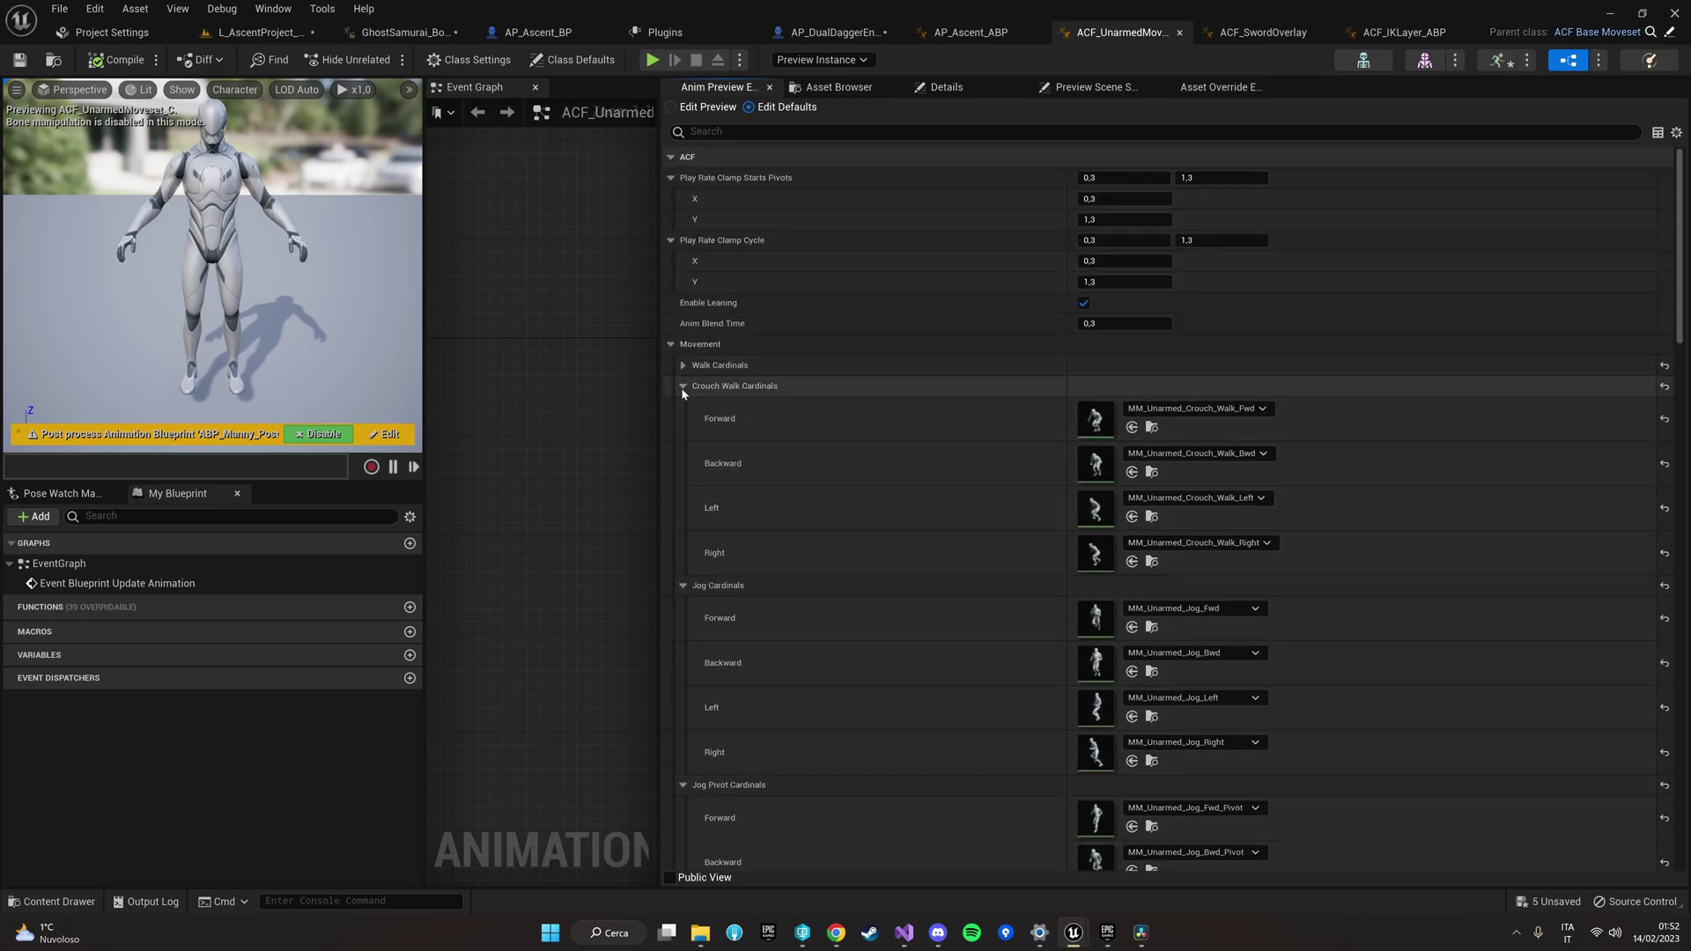
left_click(682, 386)
left_click(683, 406)
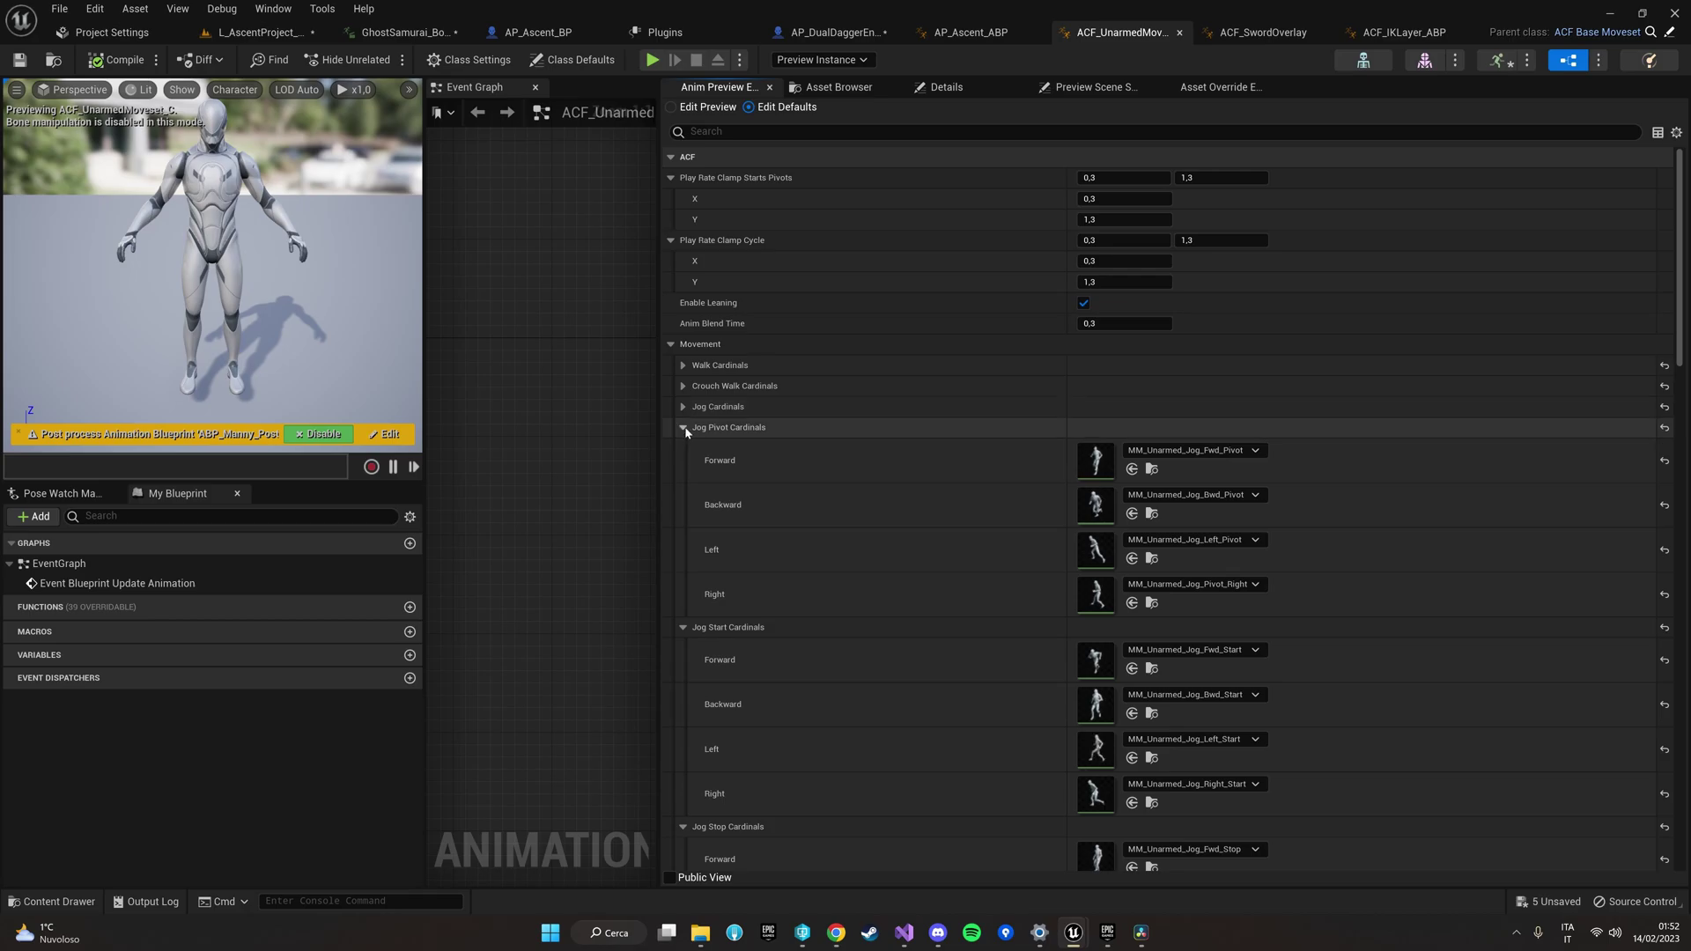
left_click(683, 428)
left_click(683, 449)
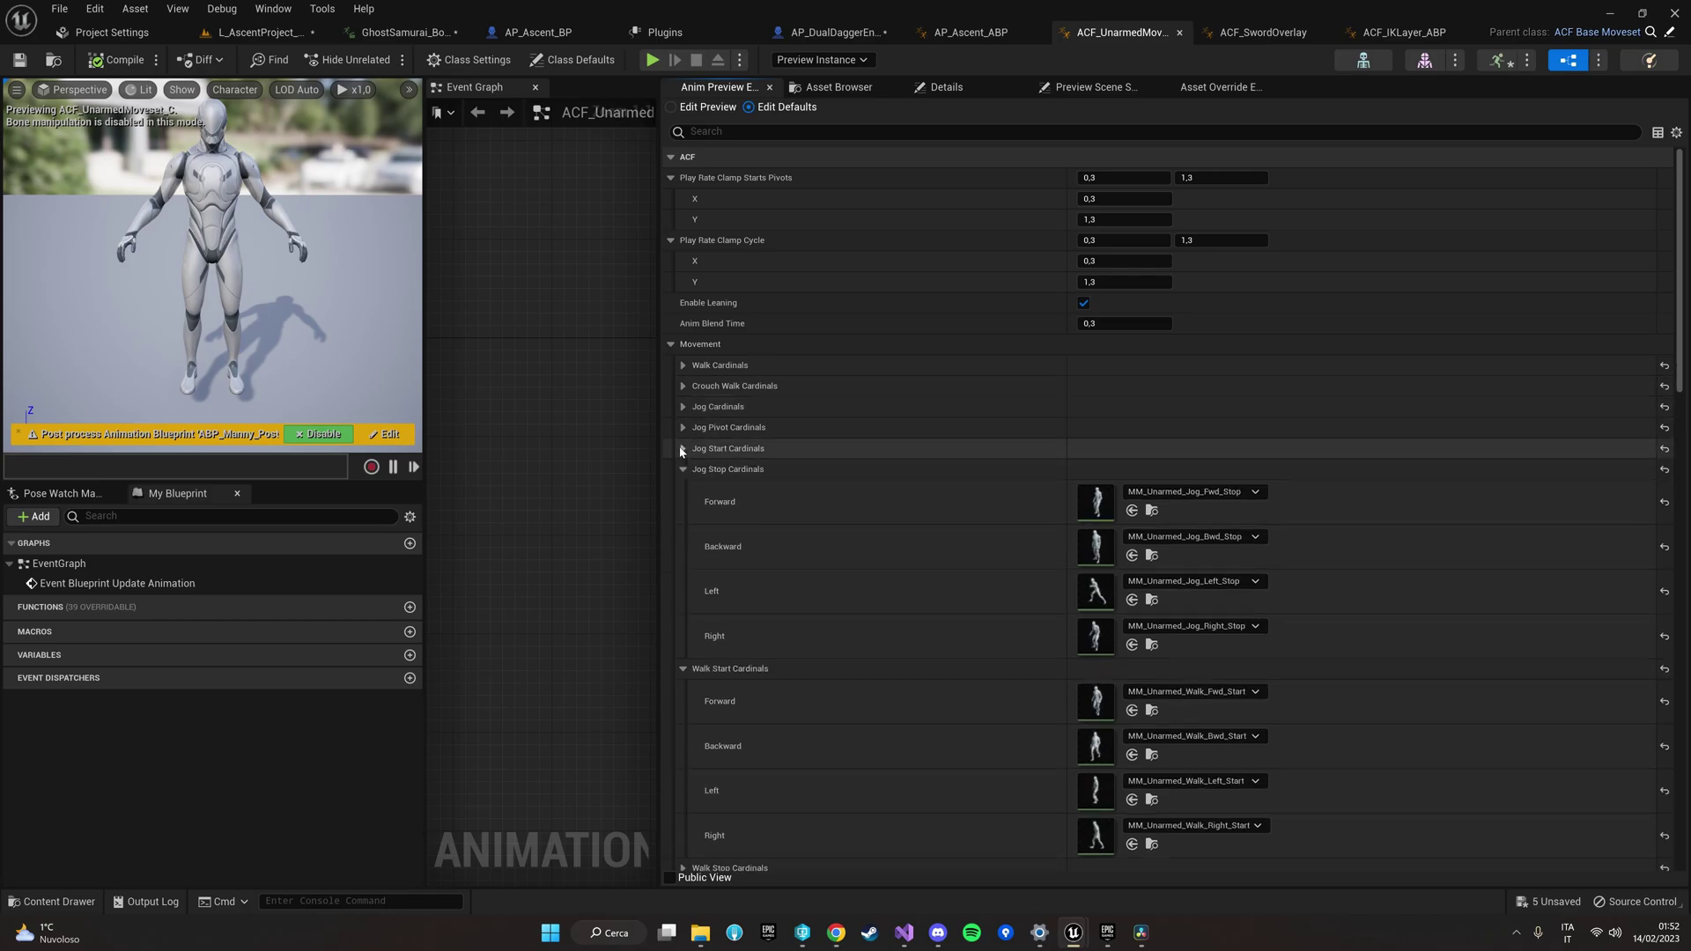
Step: Examine the unarmed moveset's Walk Start, Forward Facing Starts, Additive Leaning, Idle and Crouch animation settings
scroll(683, 454, "down", 1)
scroll(685, 516, "down", 8)
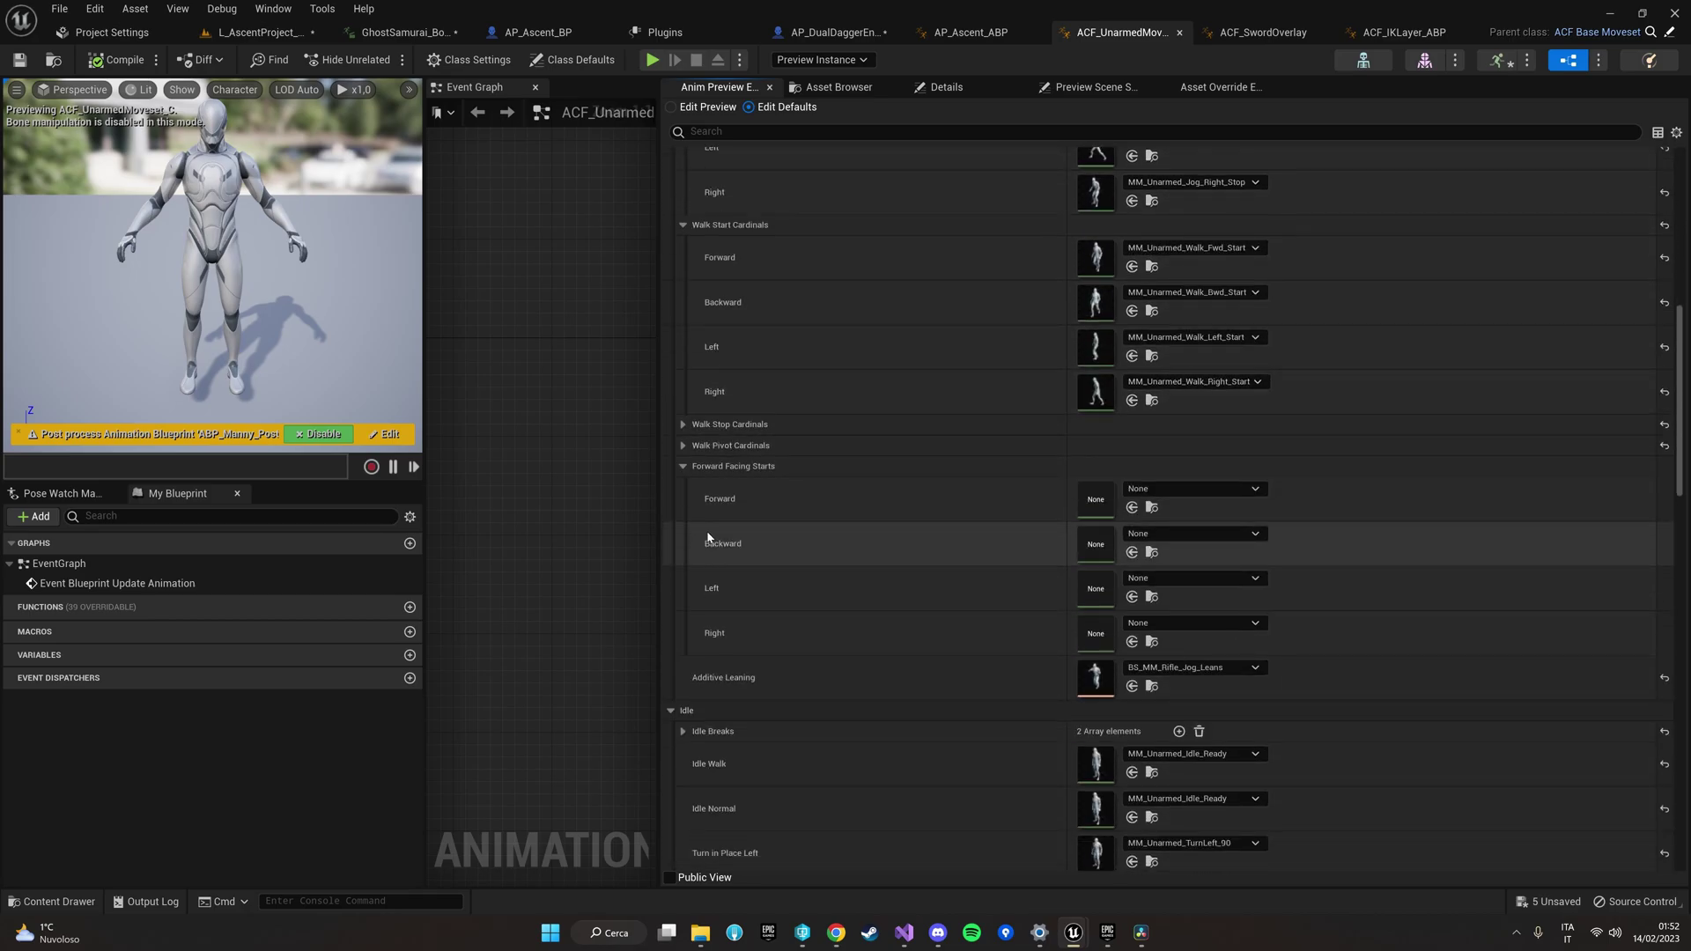
scroll(707, 533, "down", 2)
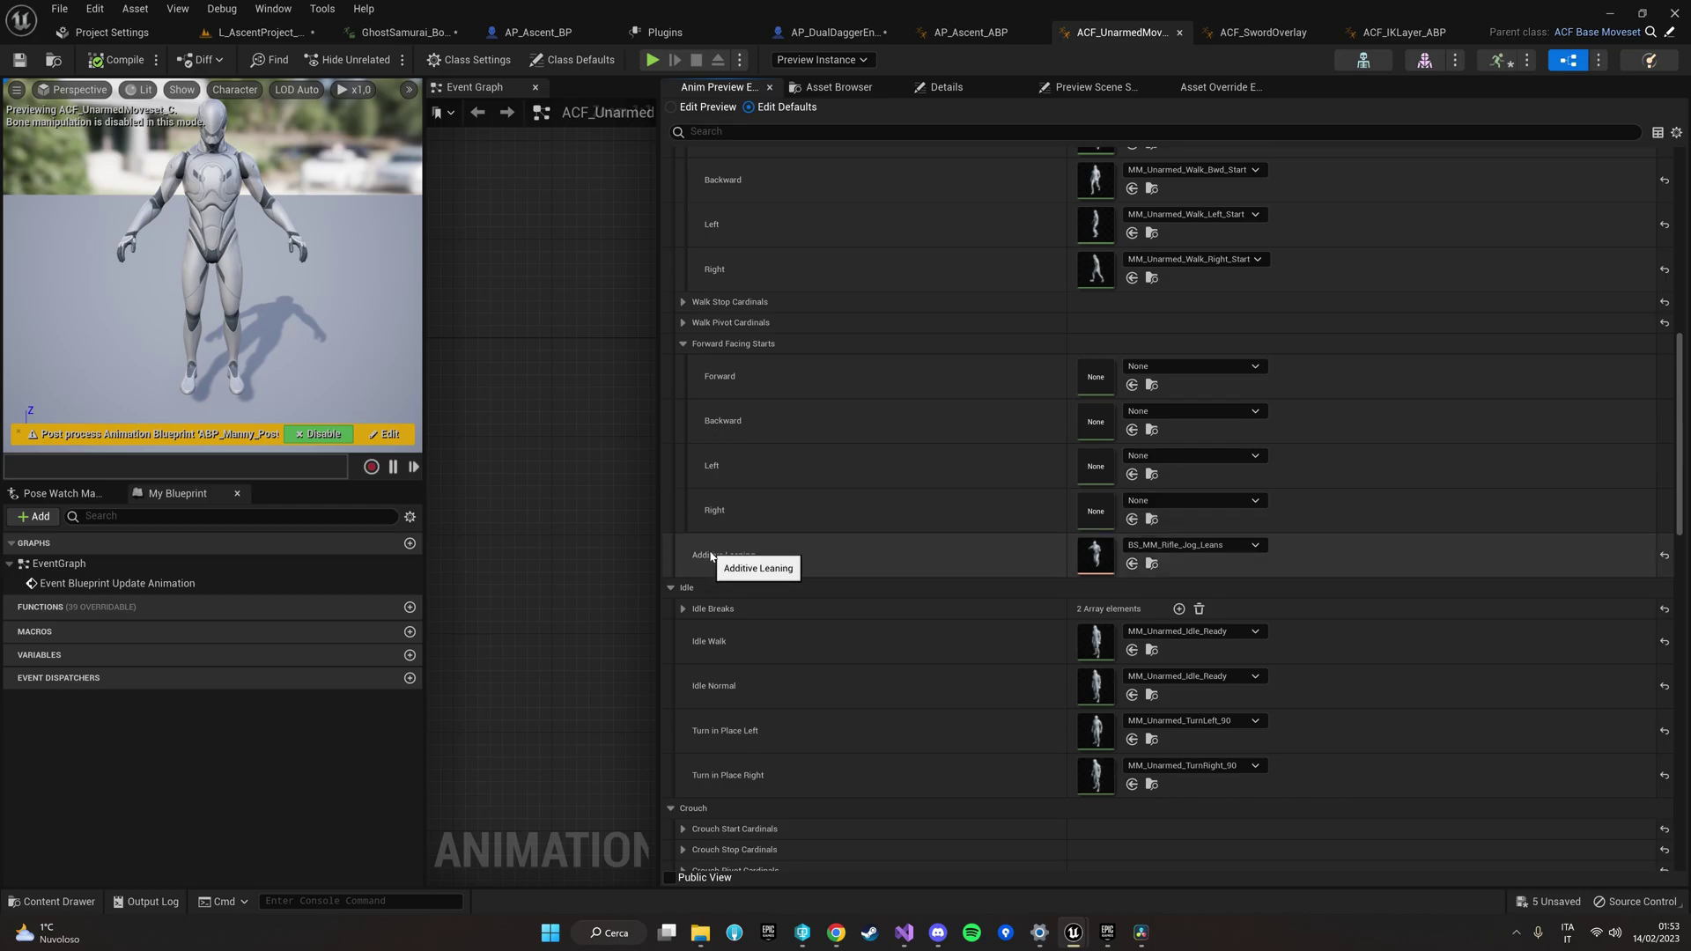
scroll(691, 591, "down", 3)
scroll(705, 632, "down", 3)
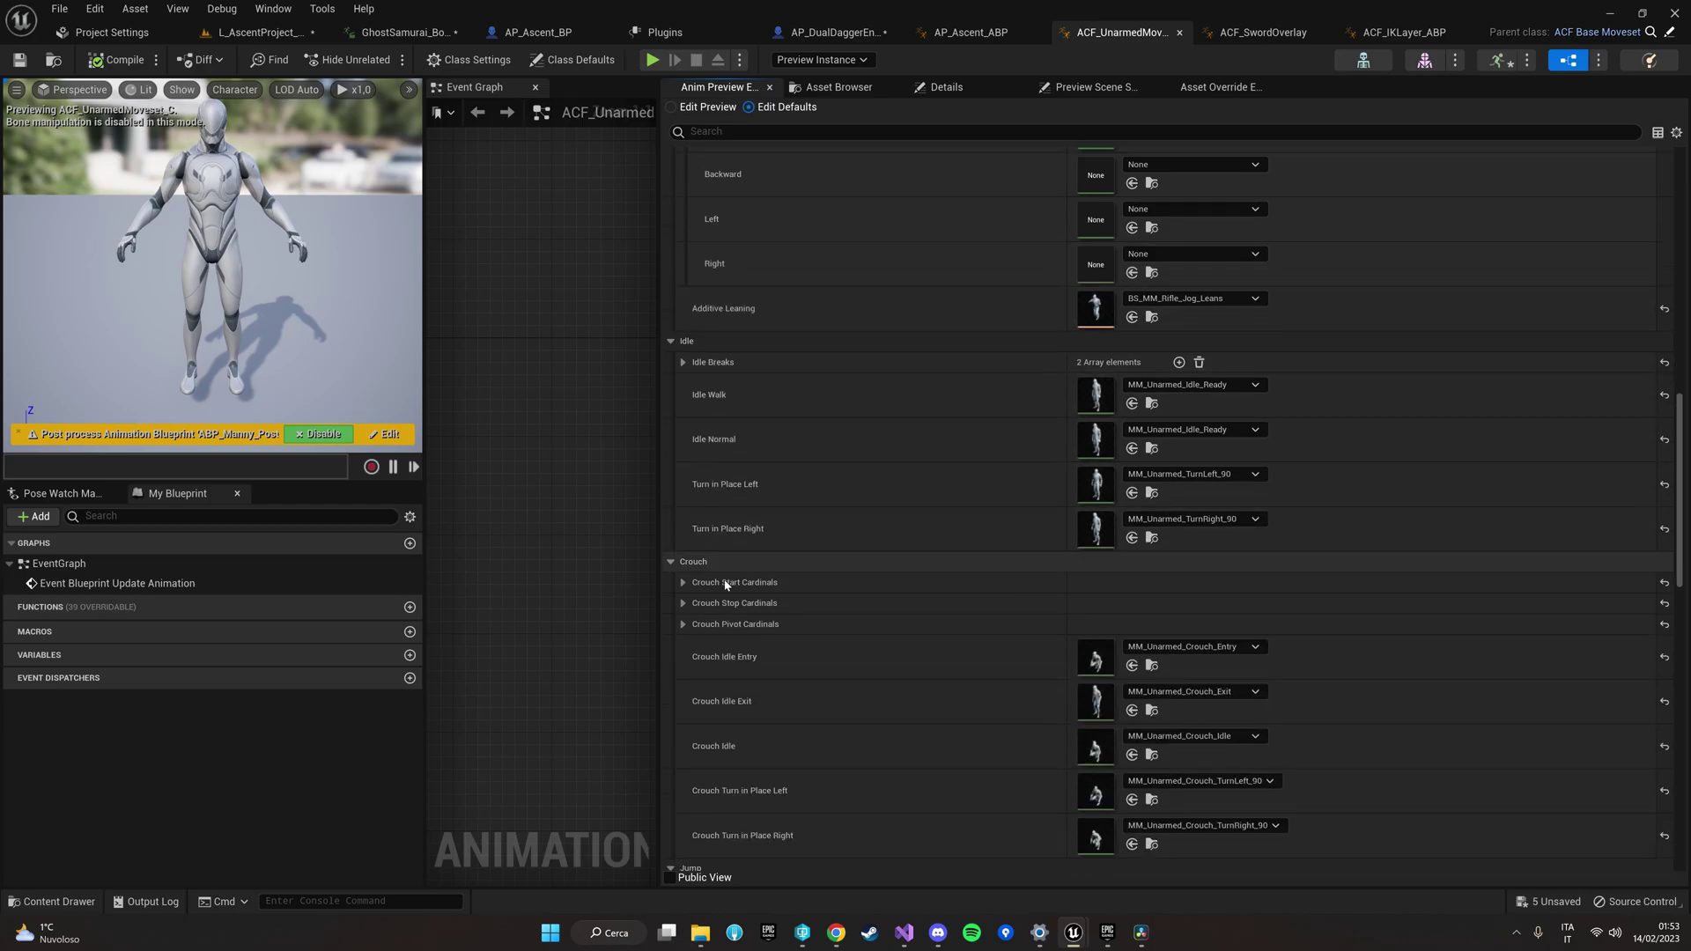
scroll(671, 596, "down", 1)
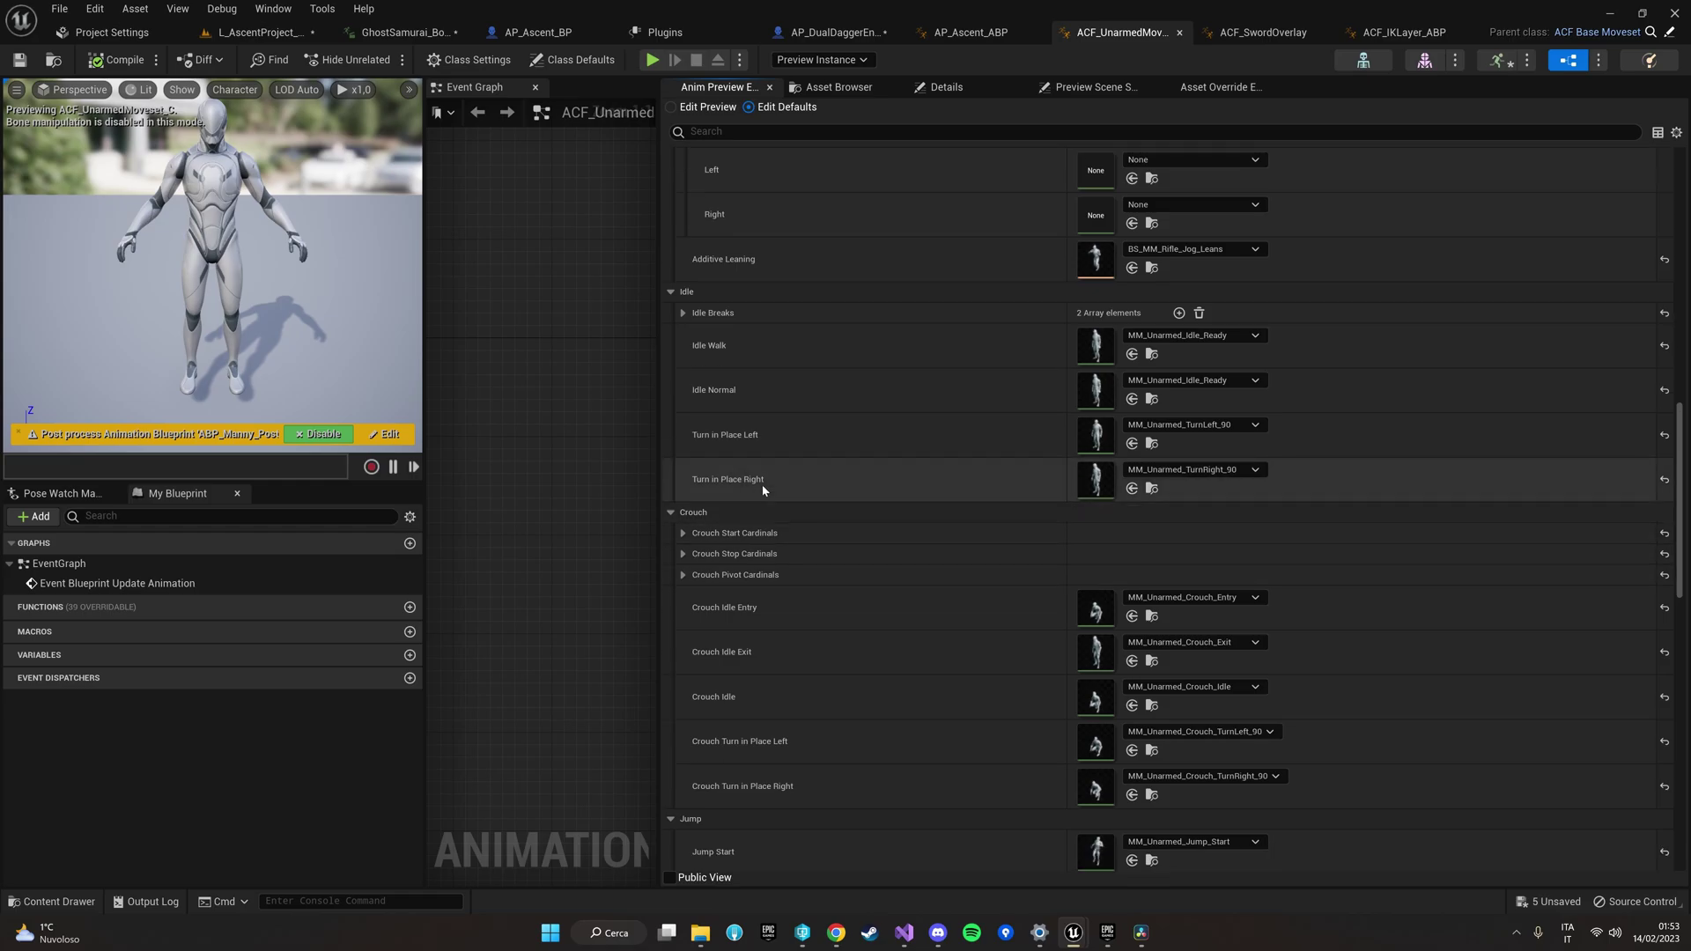
left_click(237, 33)
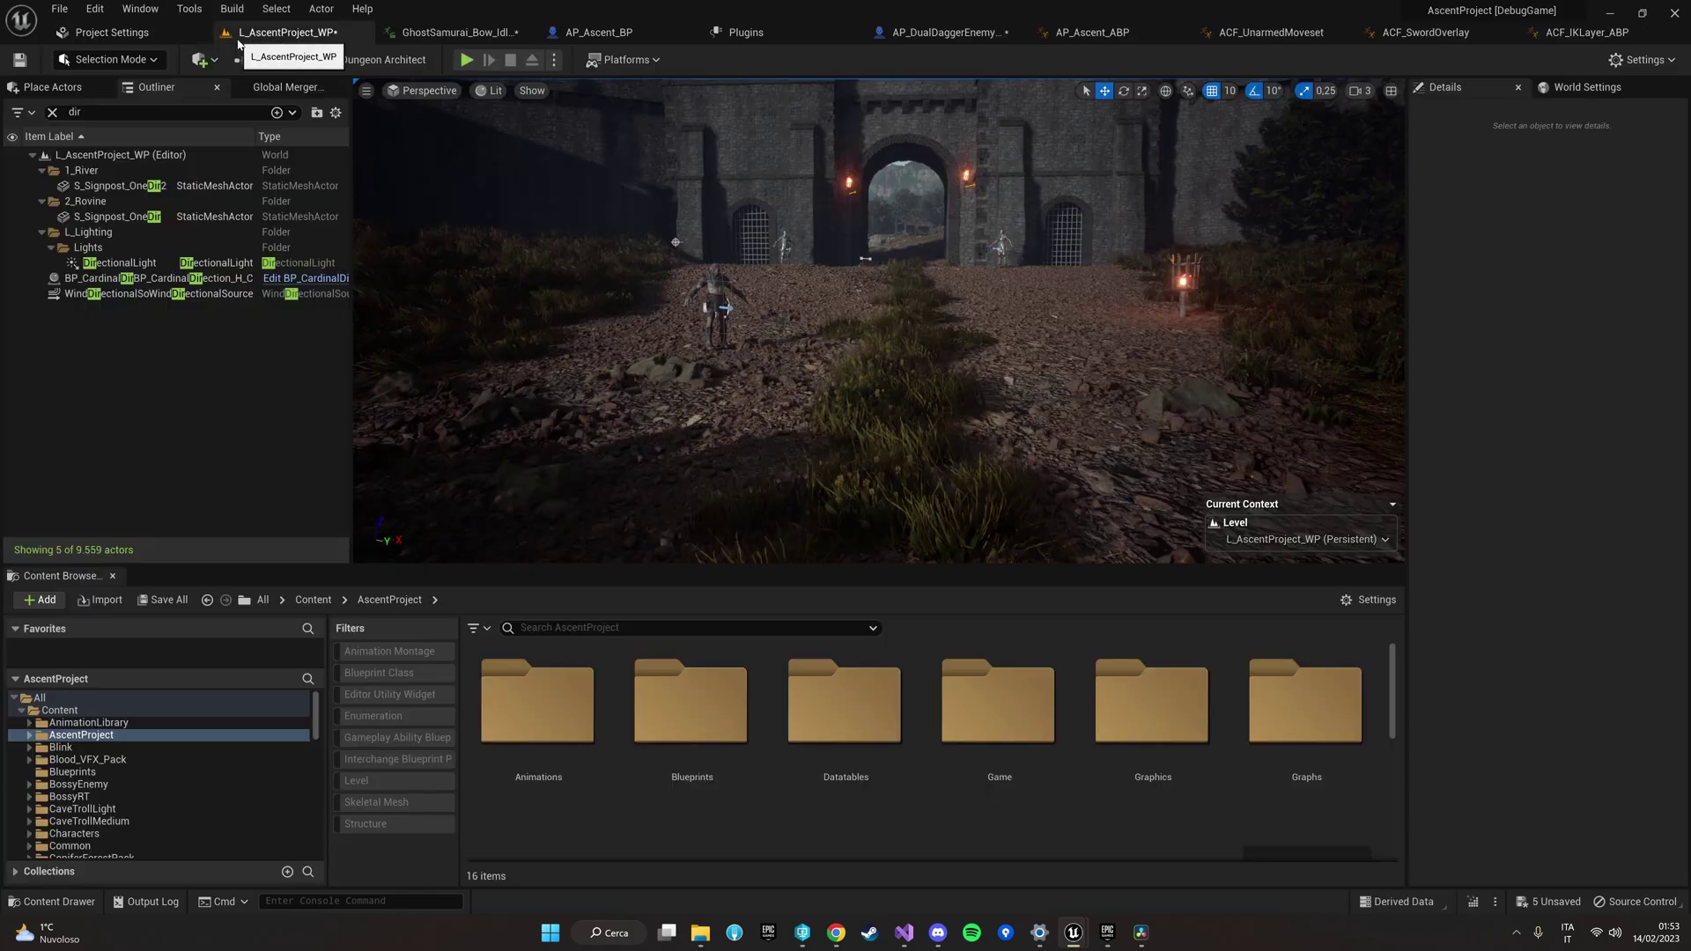
left_click(599, 31)
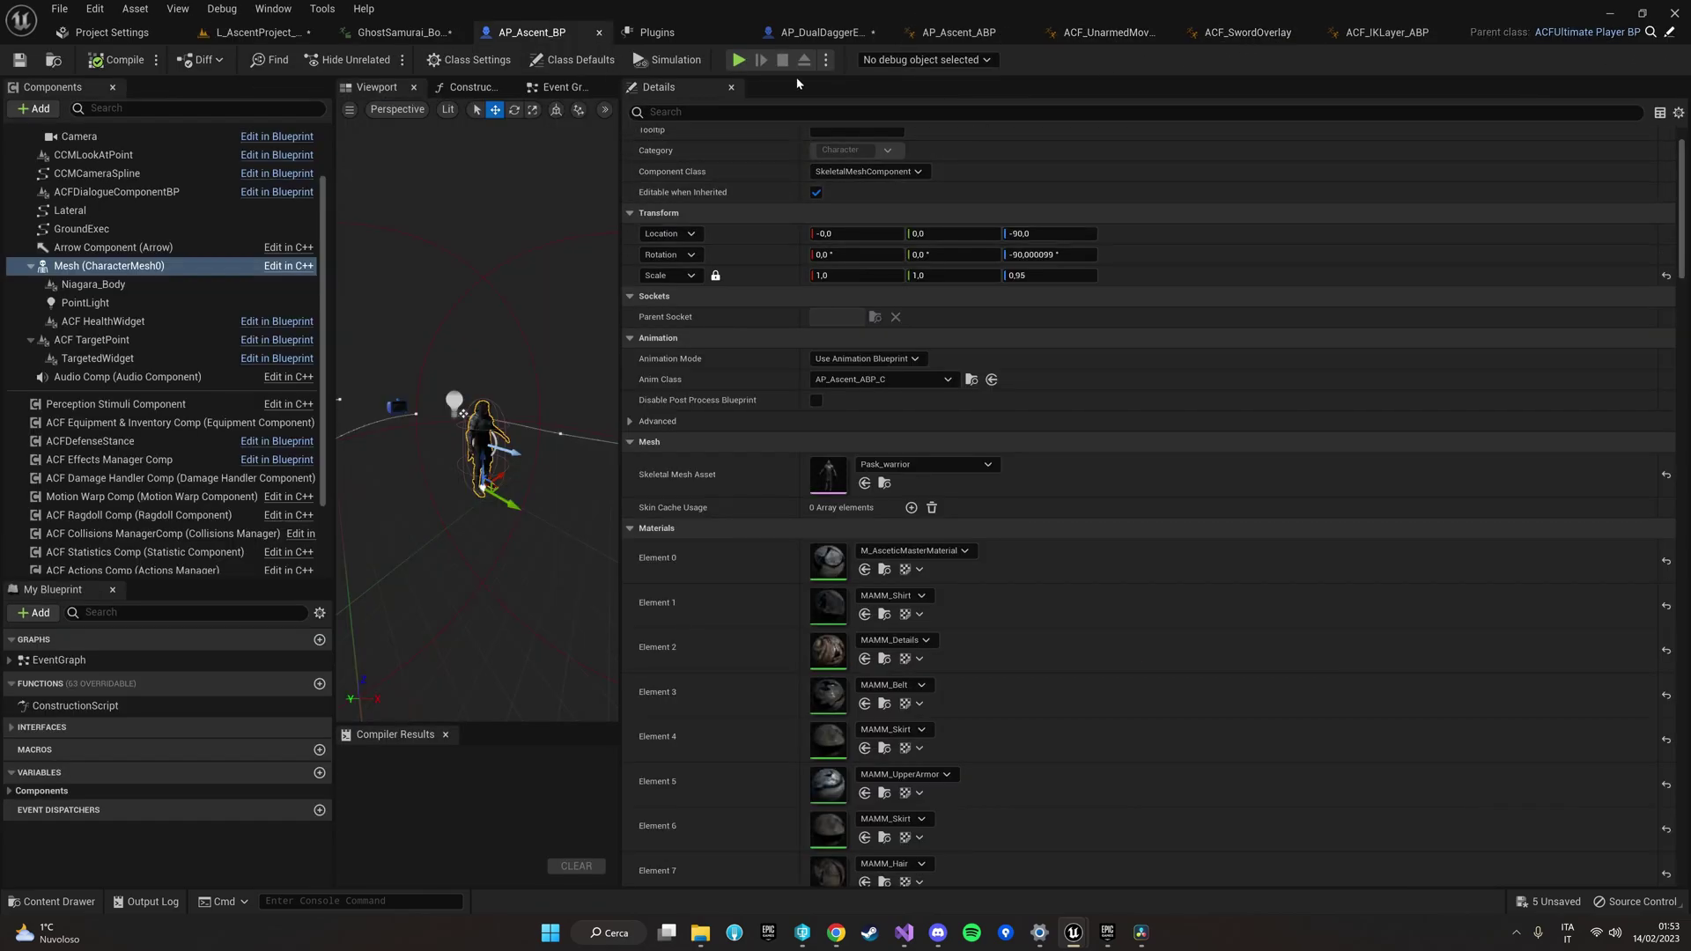
left_click(244, 37)
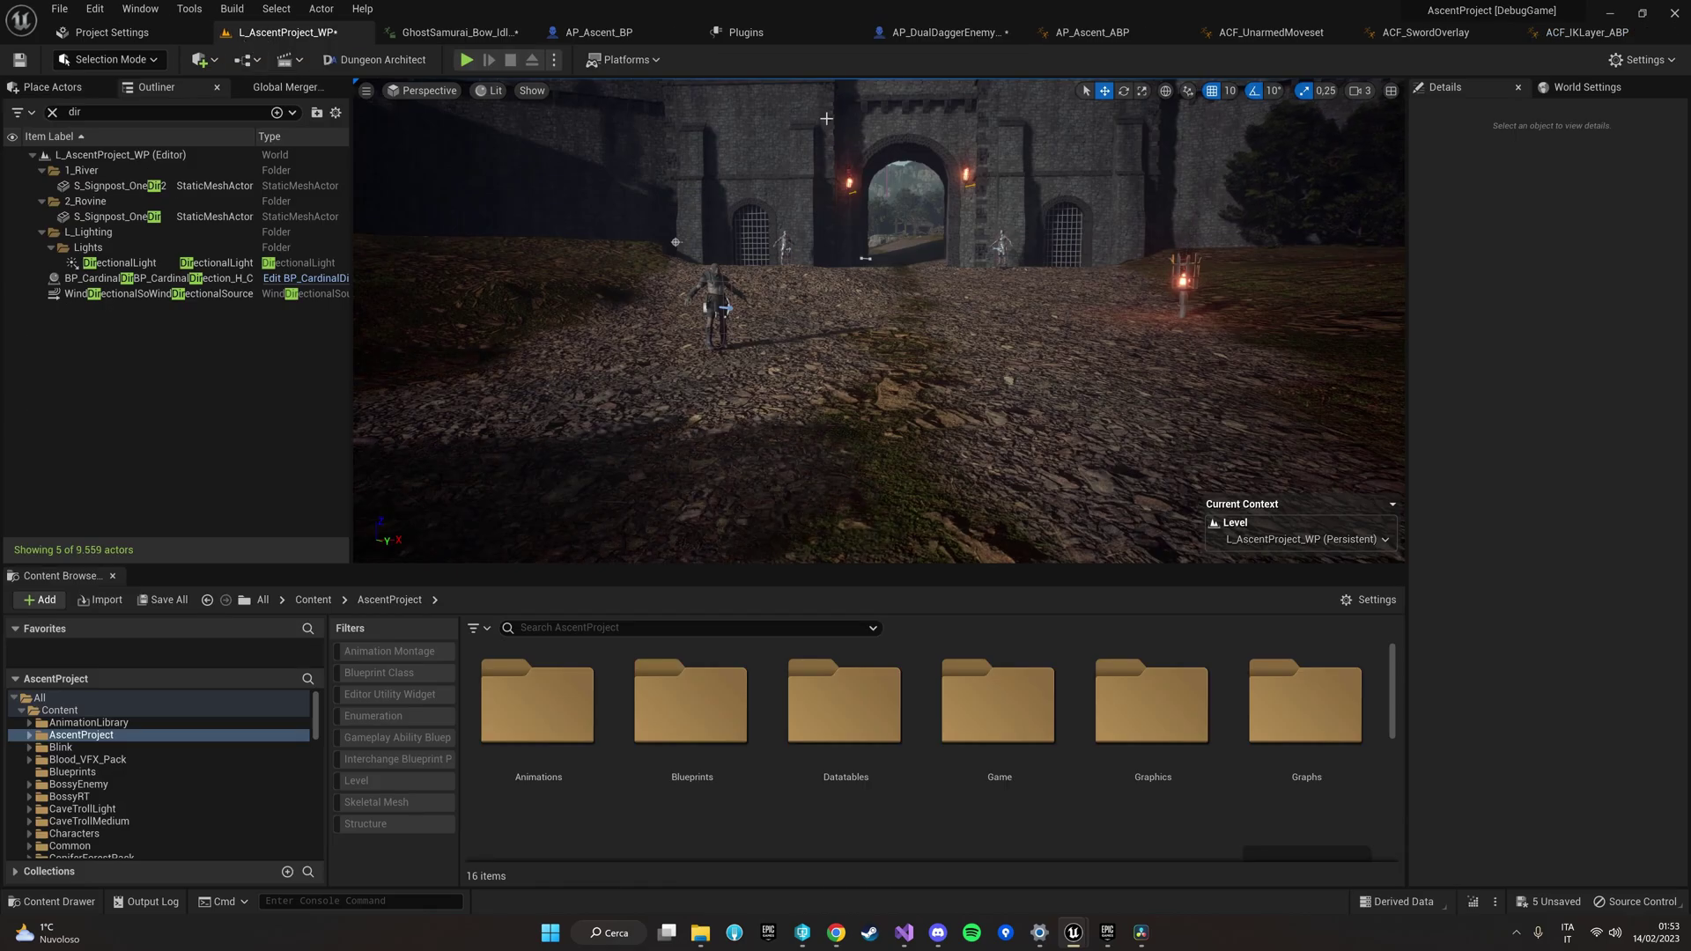
Step: In the AP_Ascent_ABP defaults, collapse both Moveset Layers entries and expand the Overlay Layers entries for Moveset, Moveset.Rifle and Moveset.Staff
left_click(1093, 32)
scroll(744, 415, "down", 3)
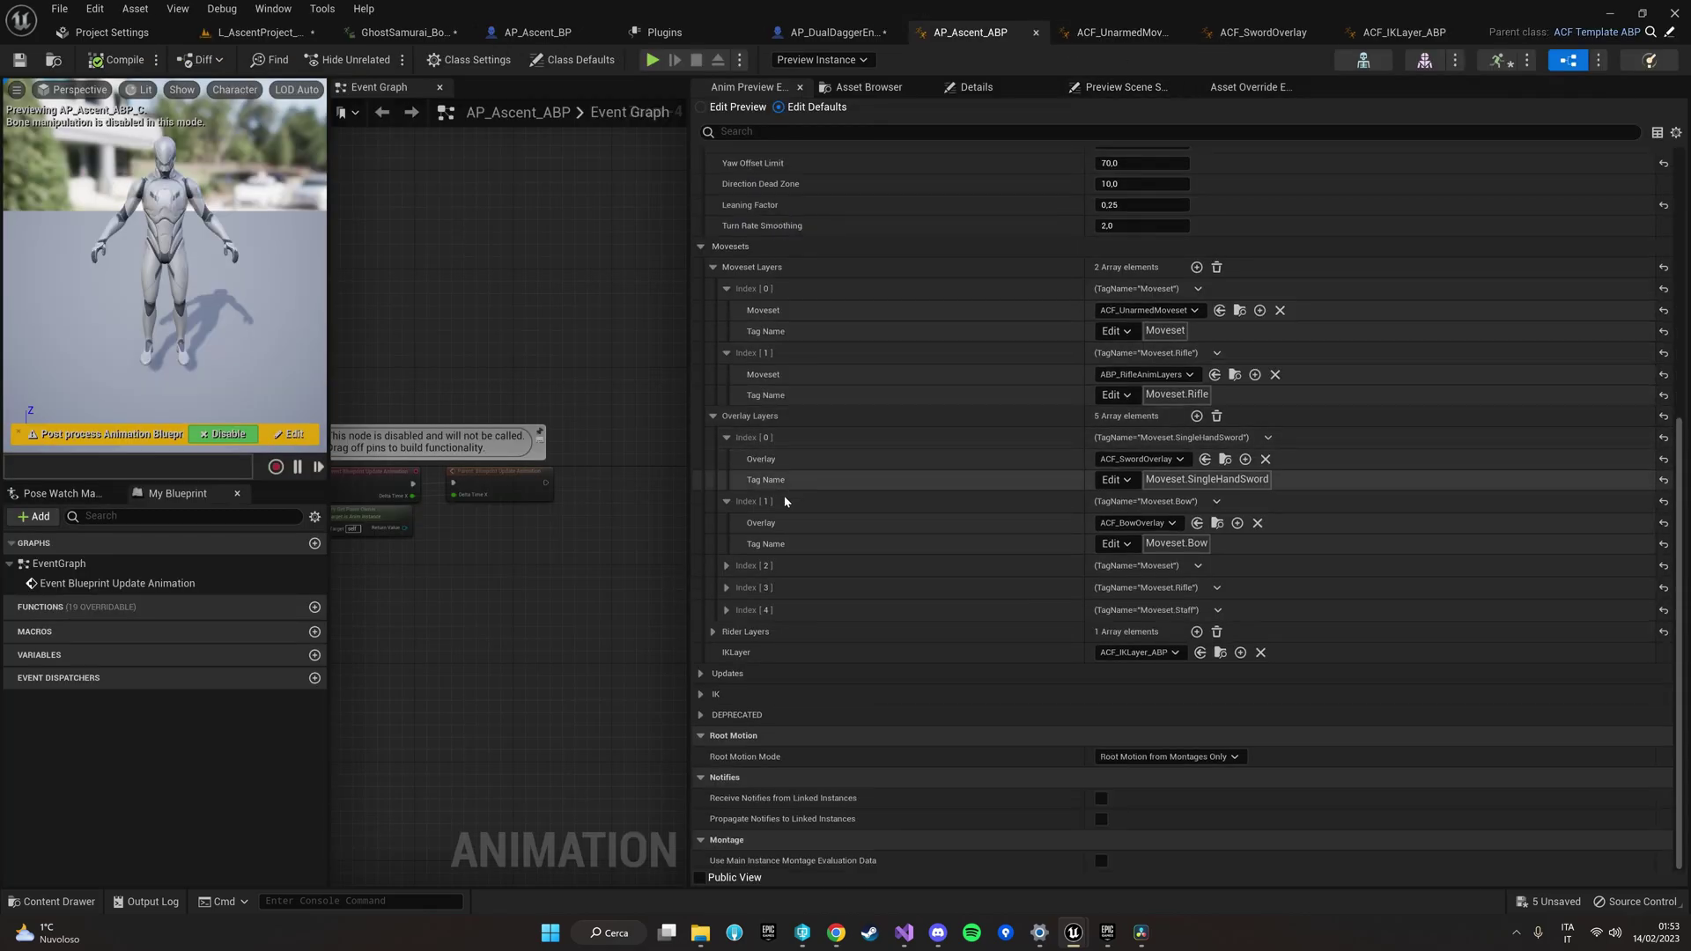
left_click(727, 288)
left_click(728, 353)
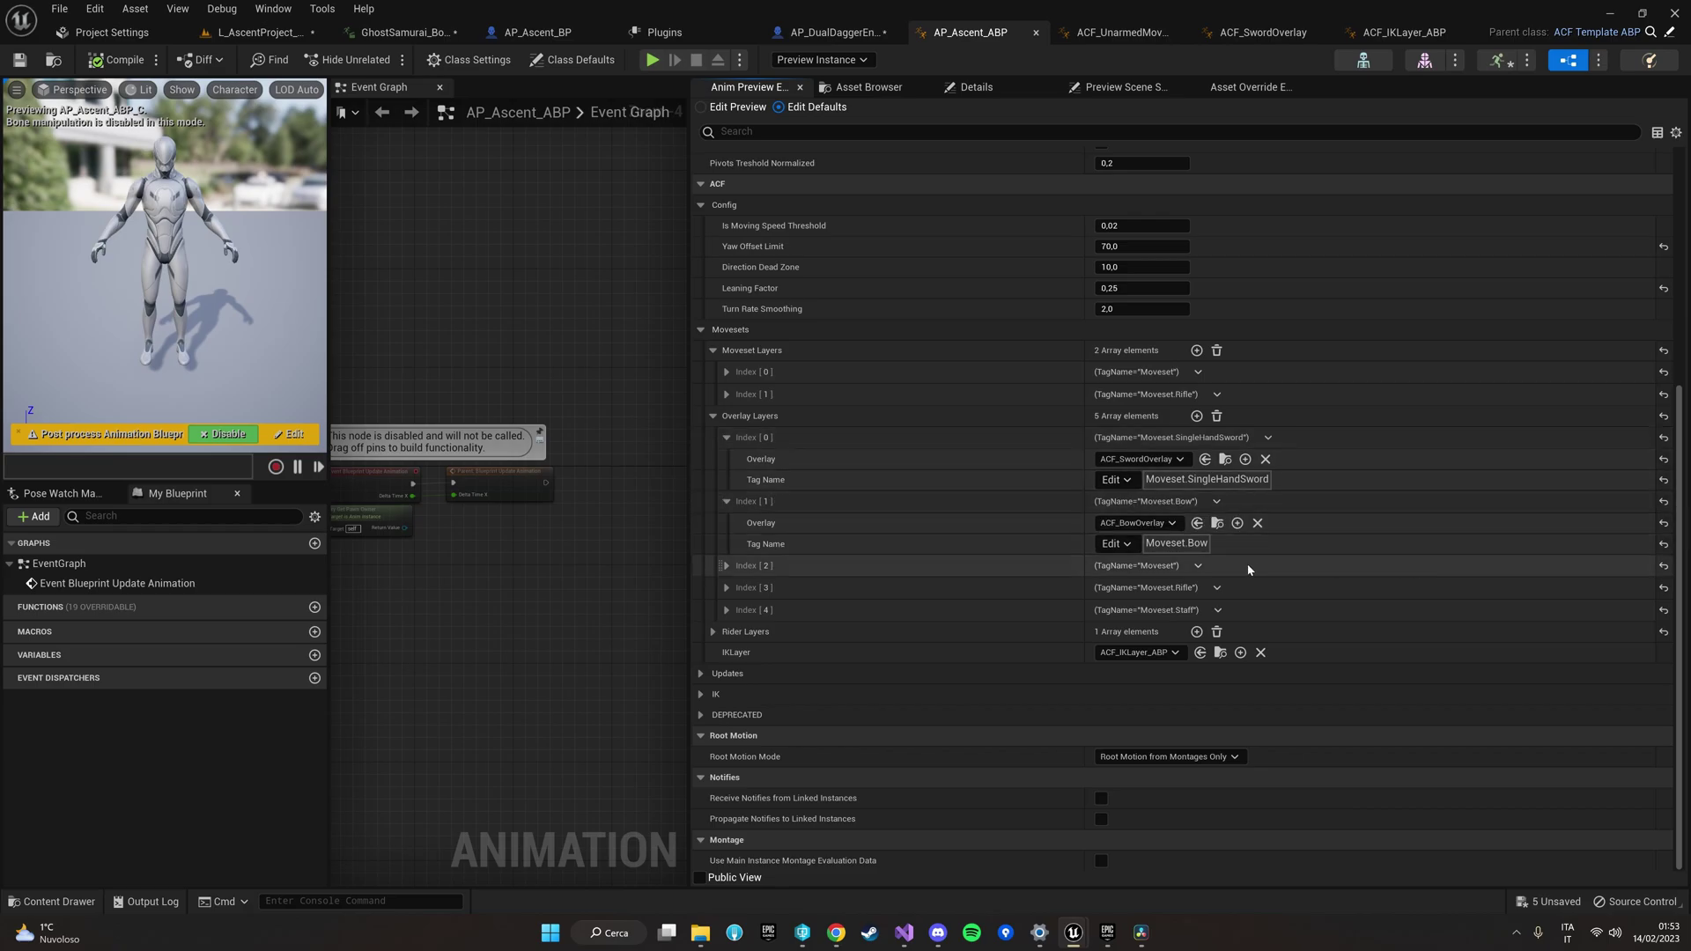
left_click(729, 565)
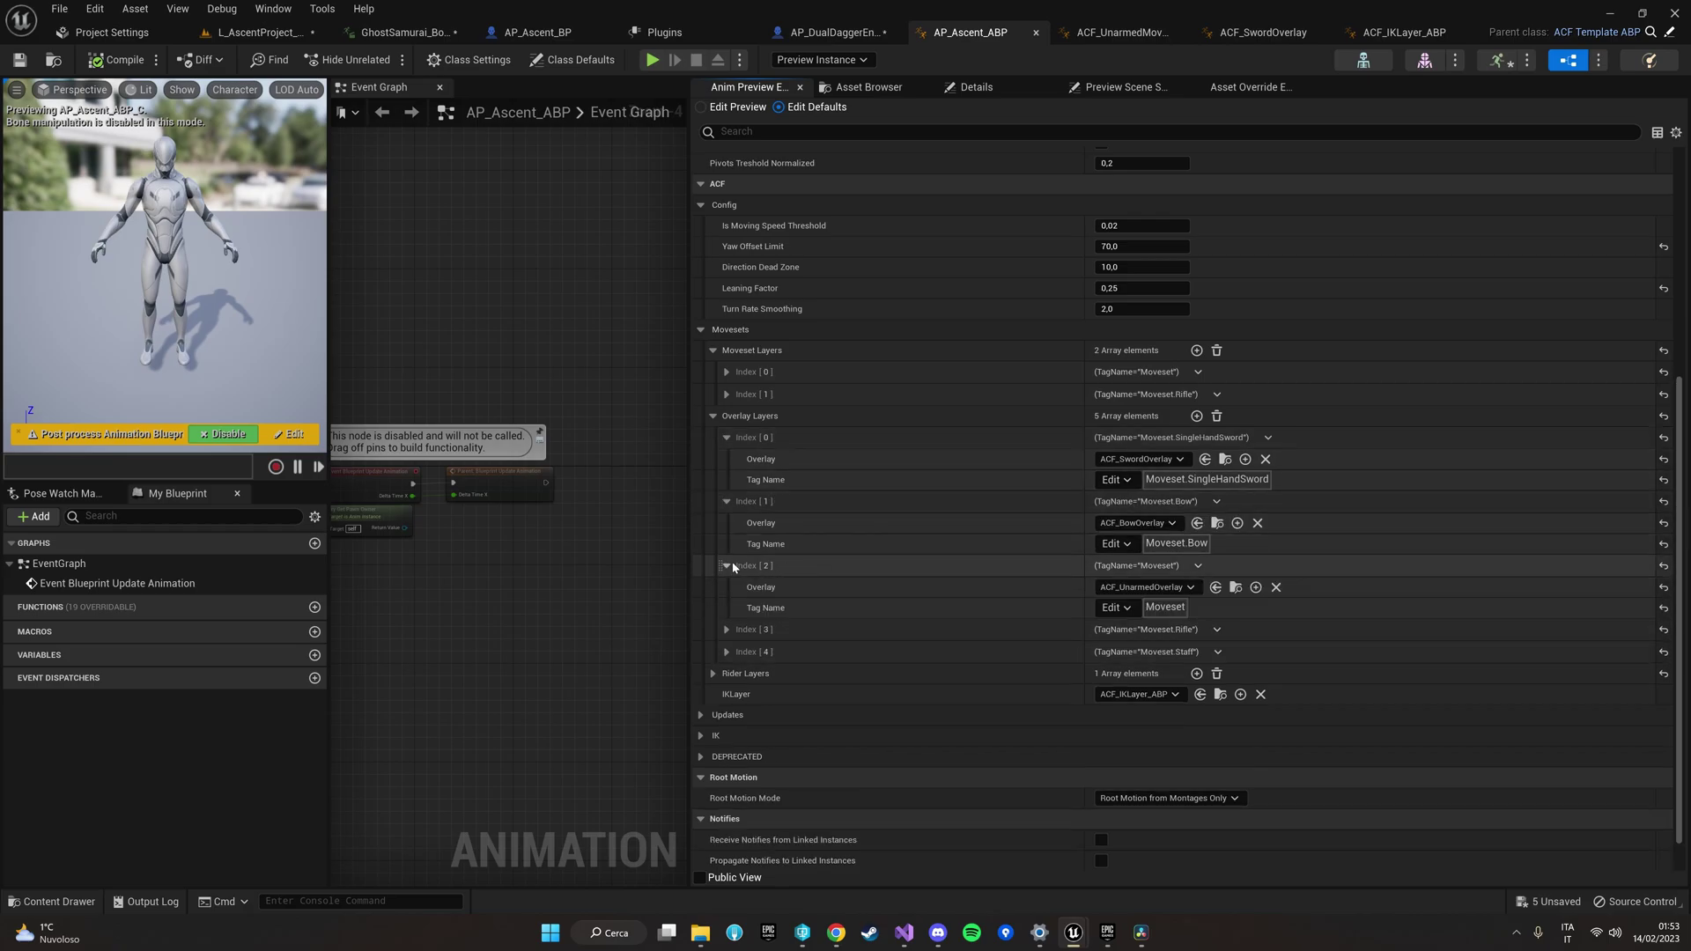
left_click(726, 631)
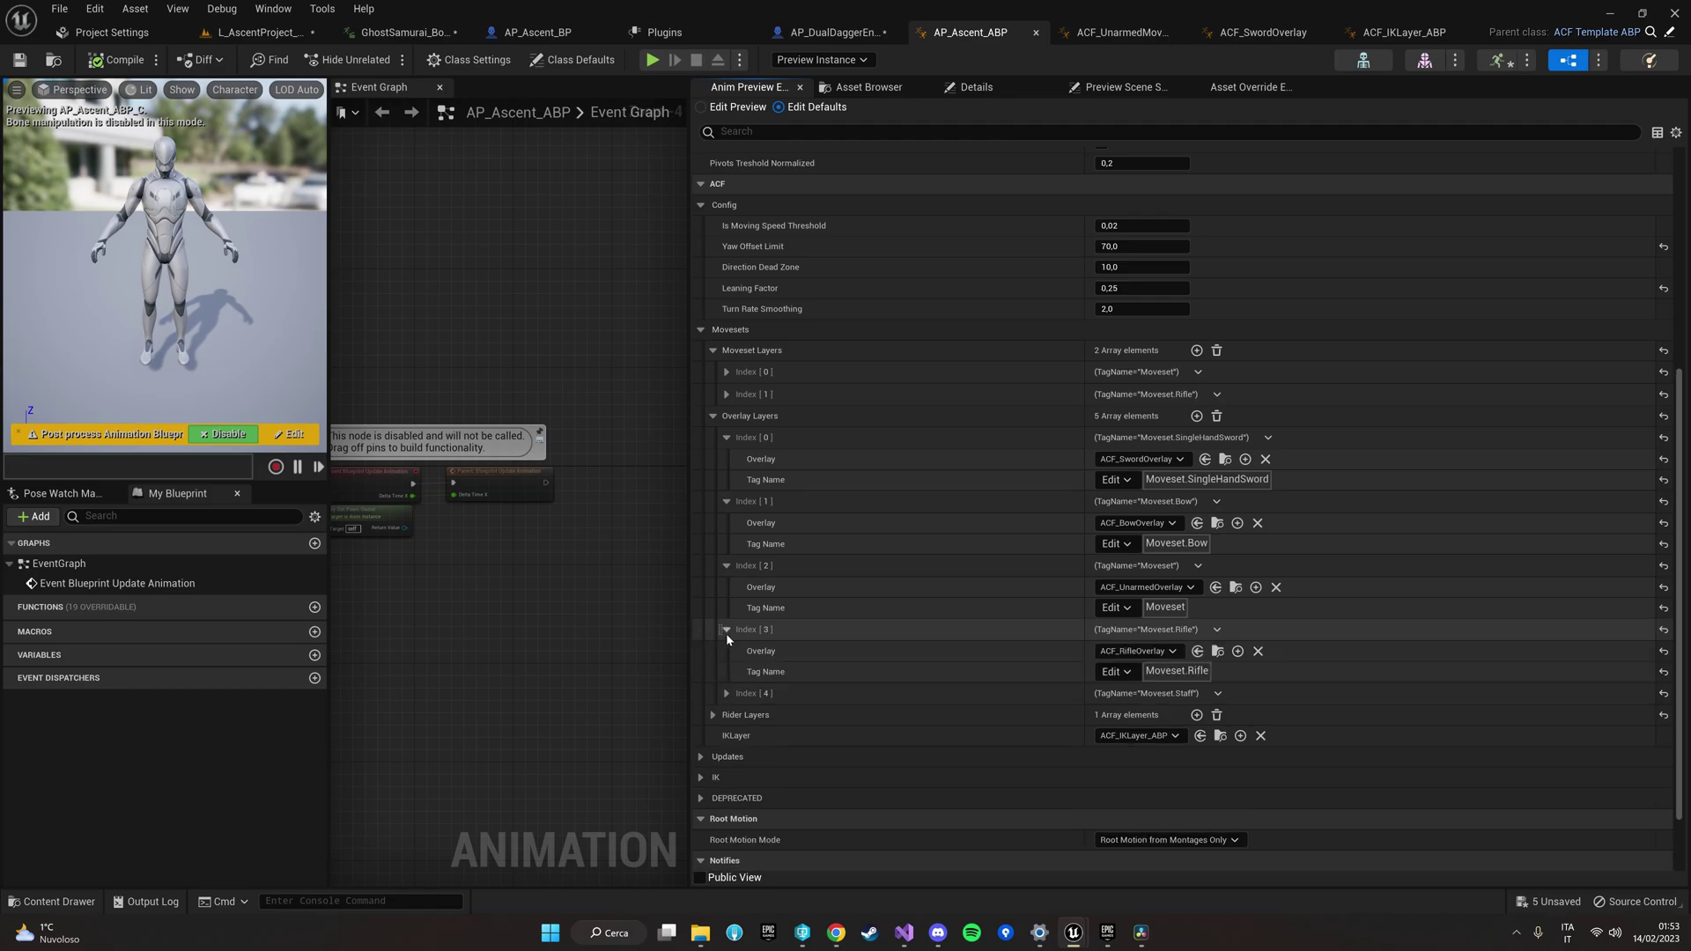
left_click(727, 693)
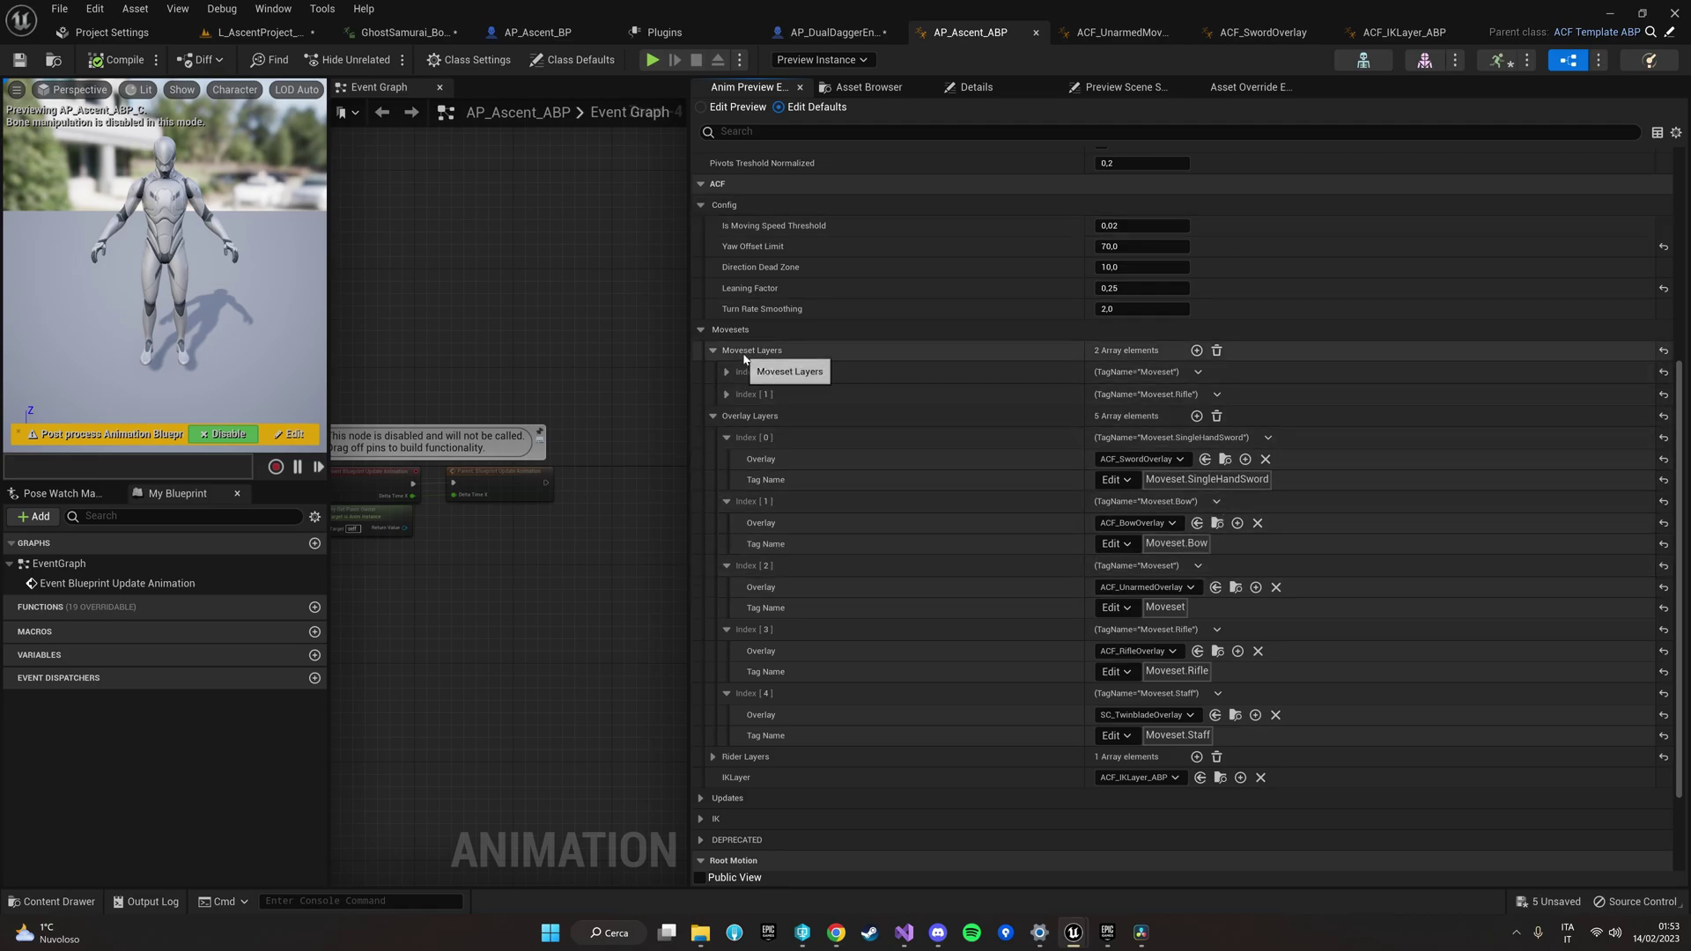
Step: From the level editor, search the project assets for "right hand sword" and "r dagger", and open the AP_DaggerR_BP blueprint
left_click(244, 35)
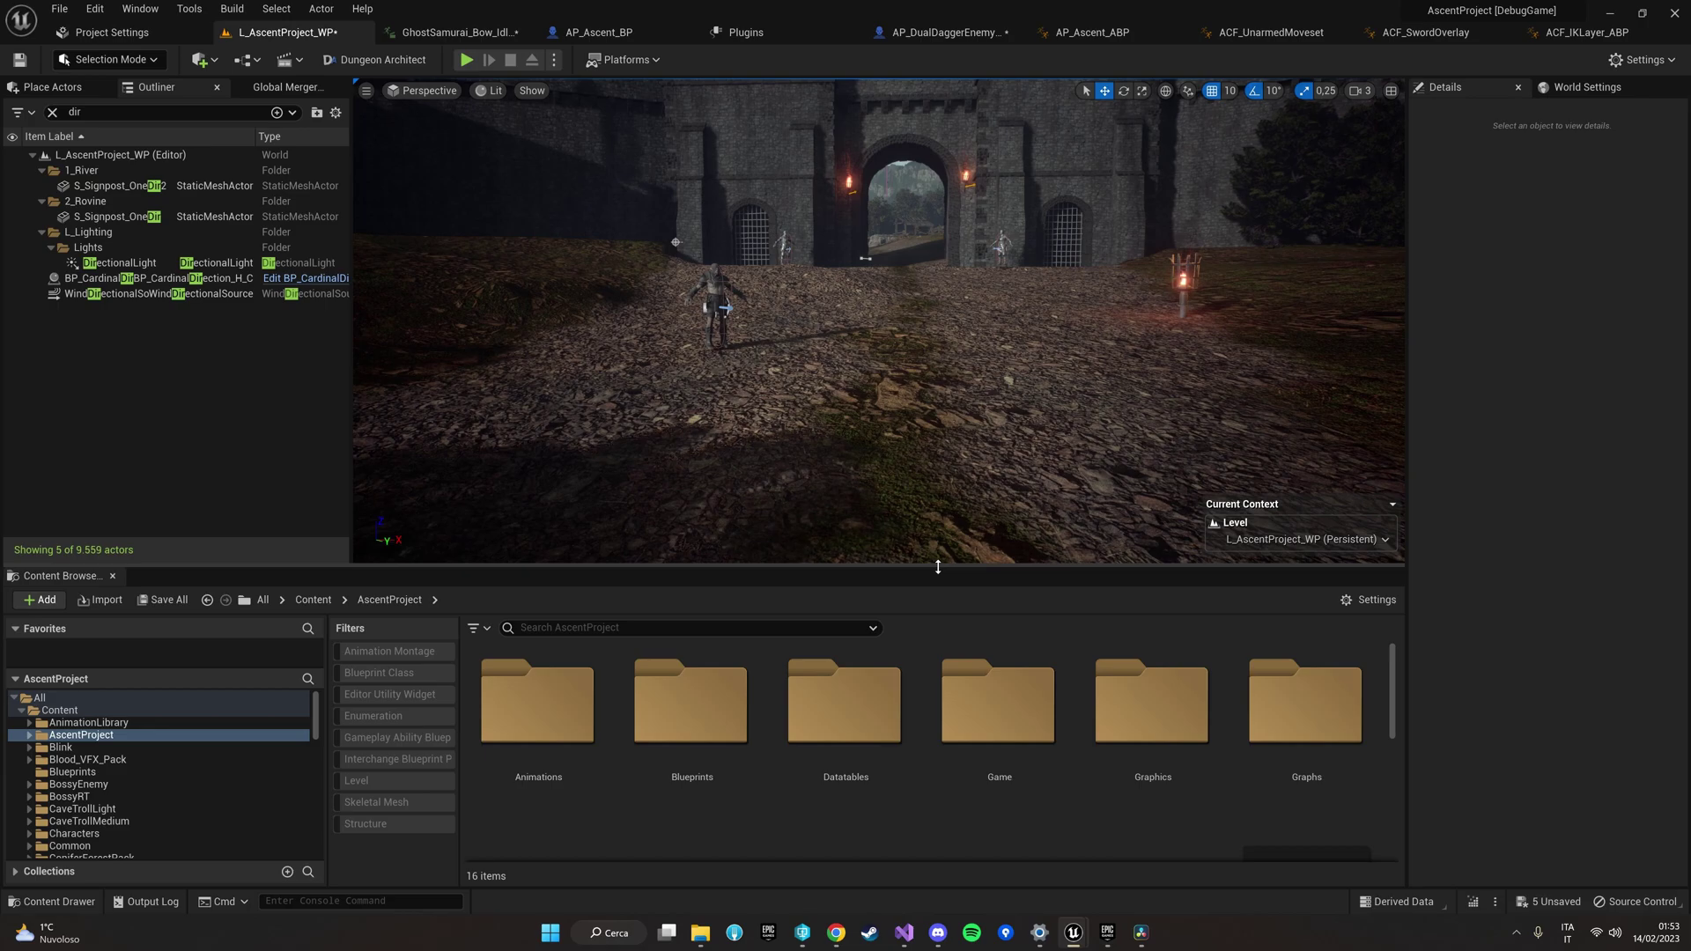
left_click_drag(939, 567, 941, 284)
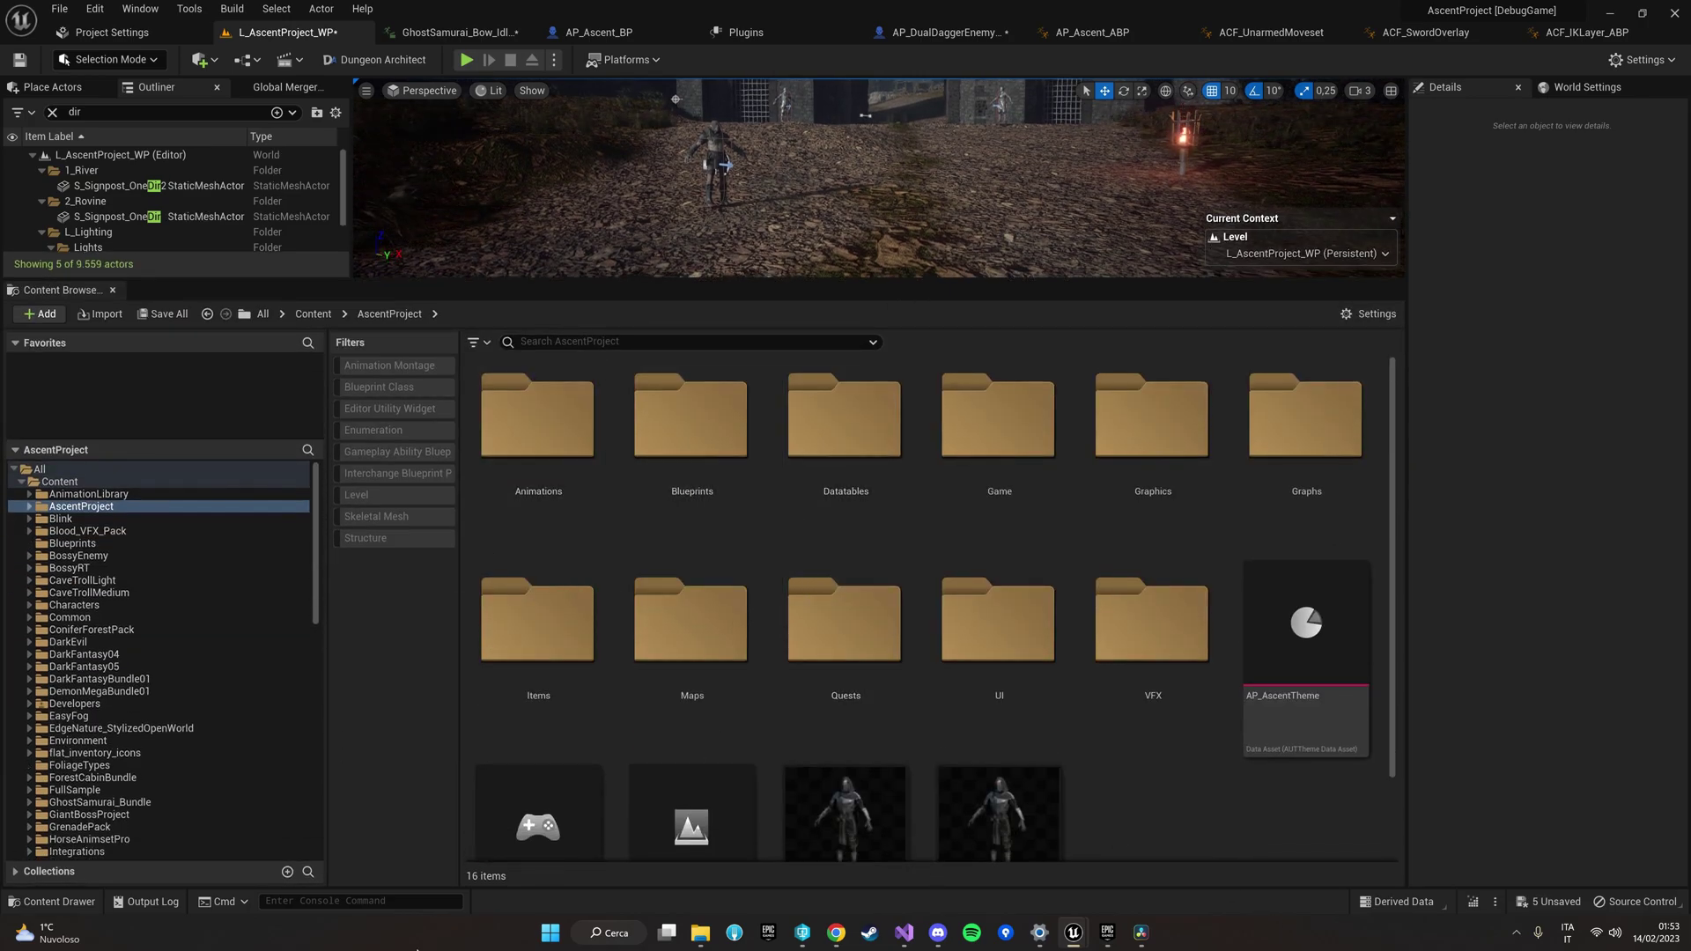
key("ctrl+p")
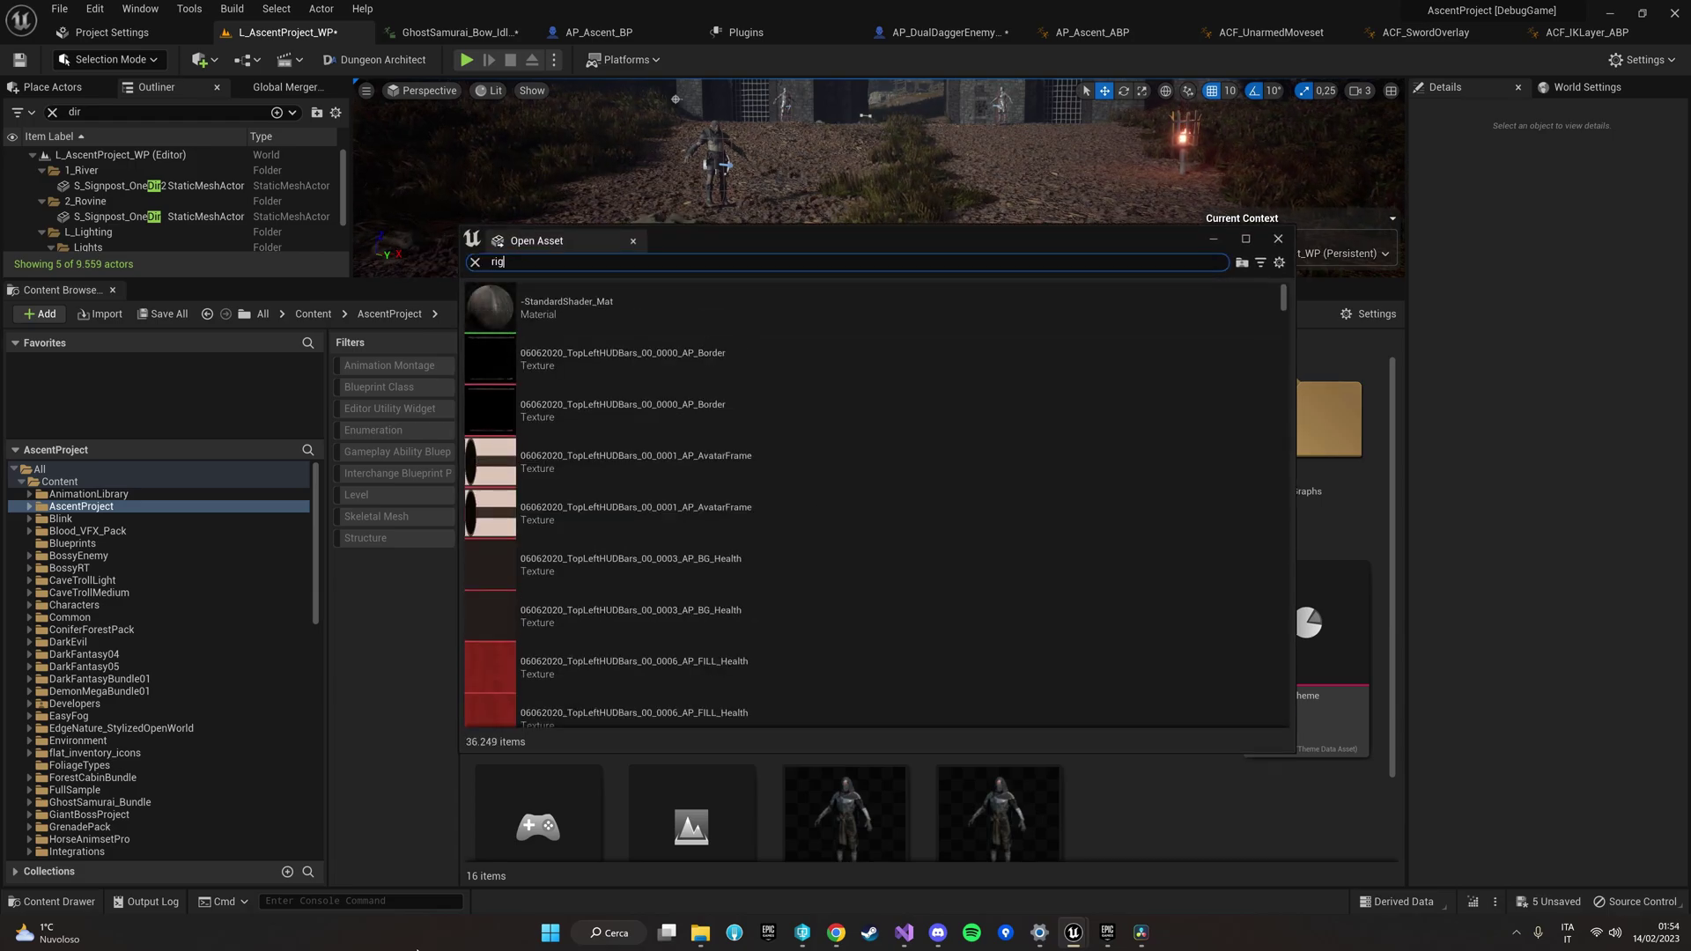
type("right hand sword")
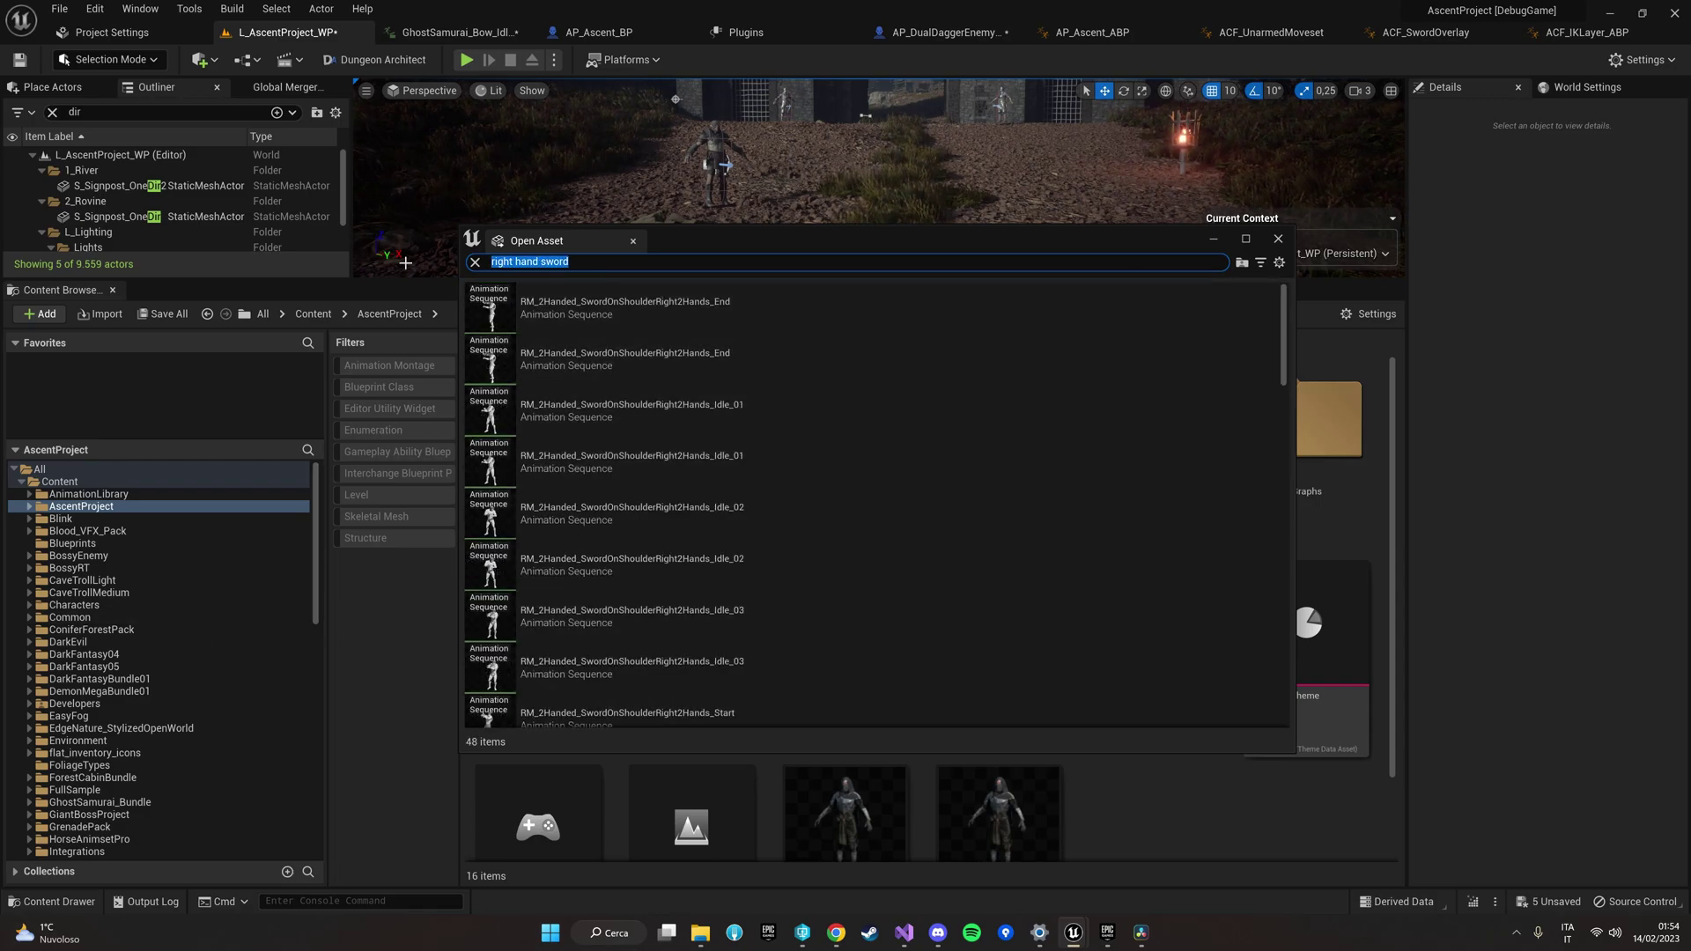
type("r dagger")
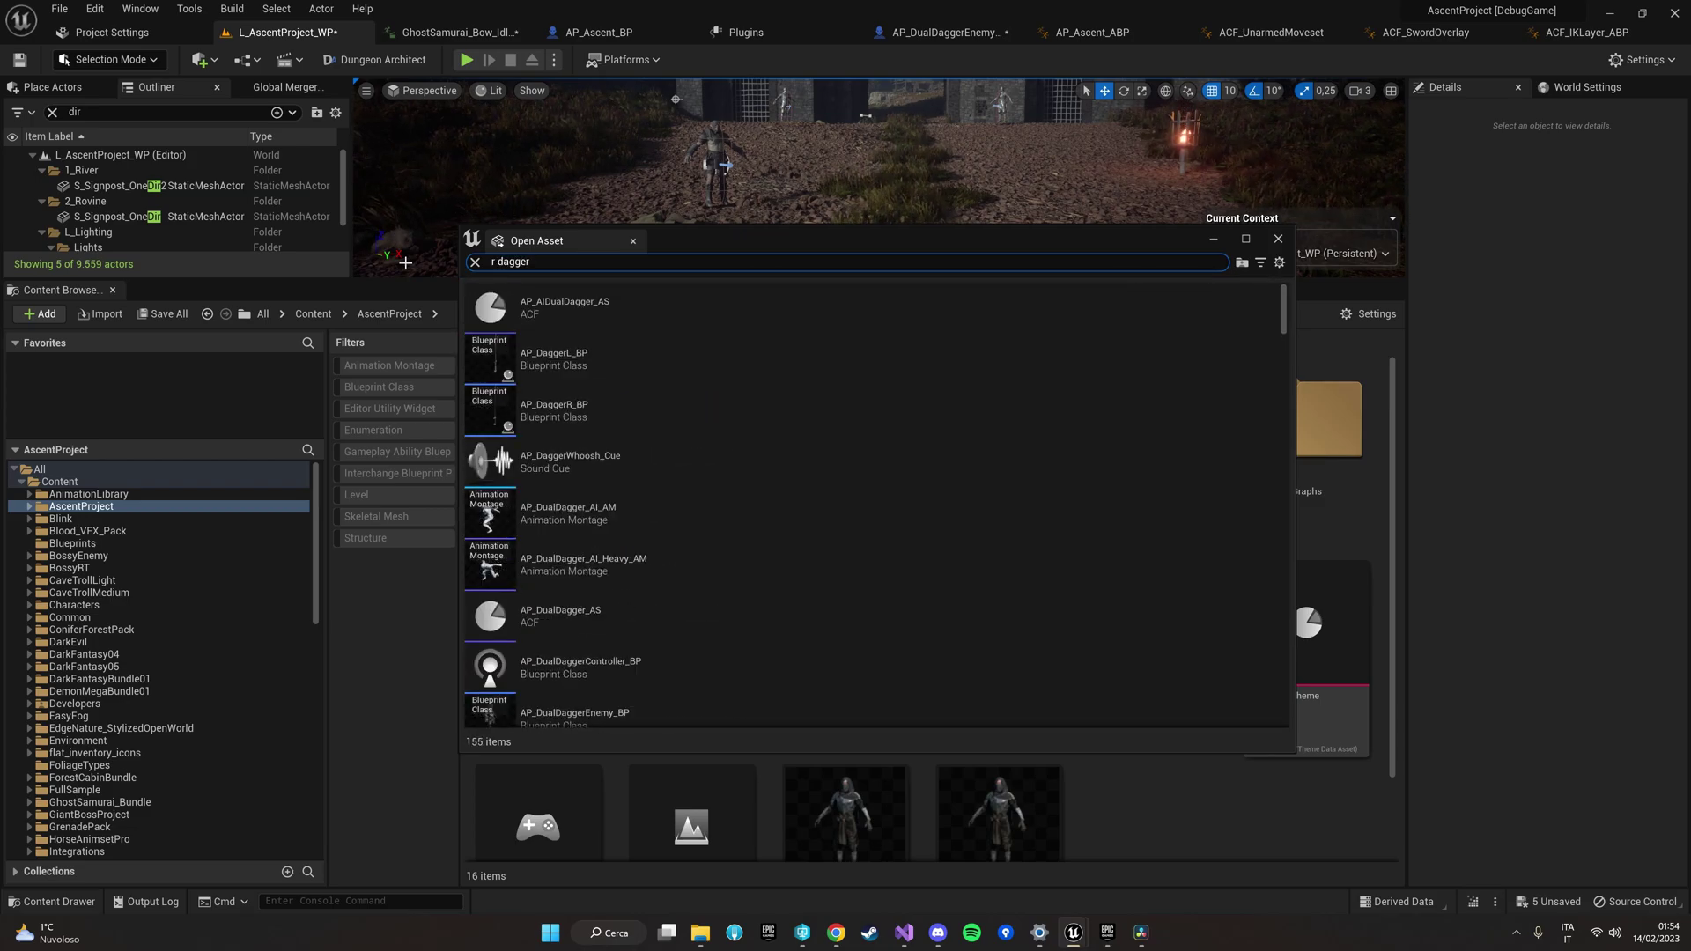
double_click(631, 415)
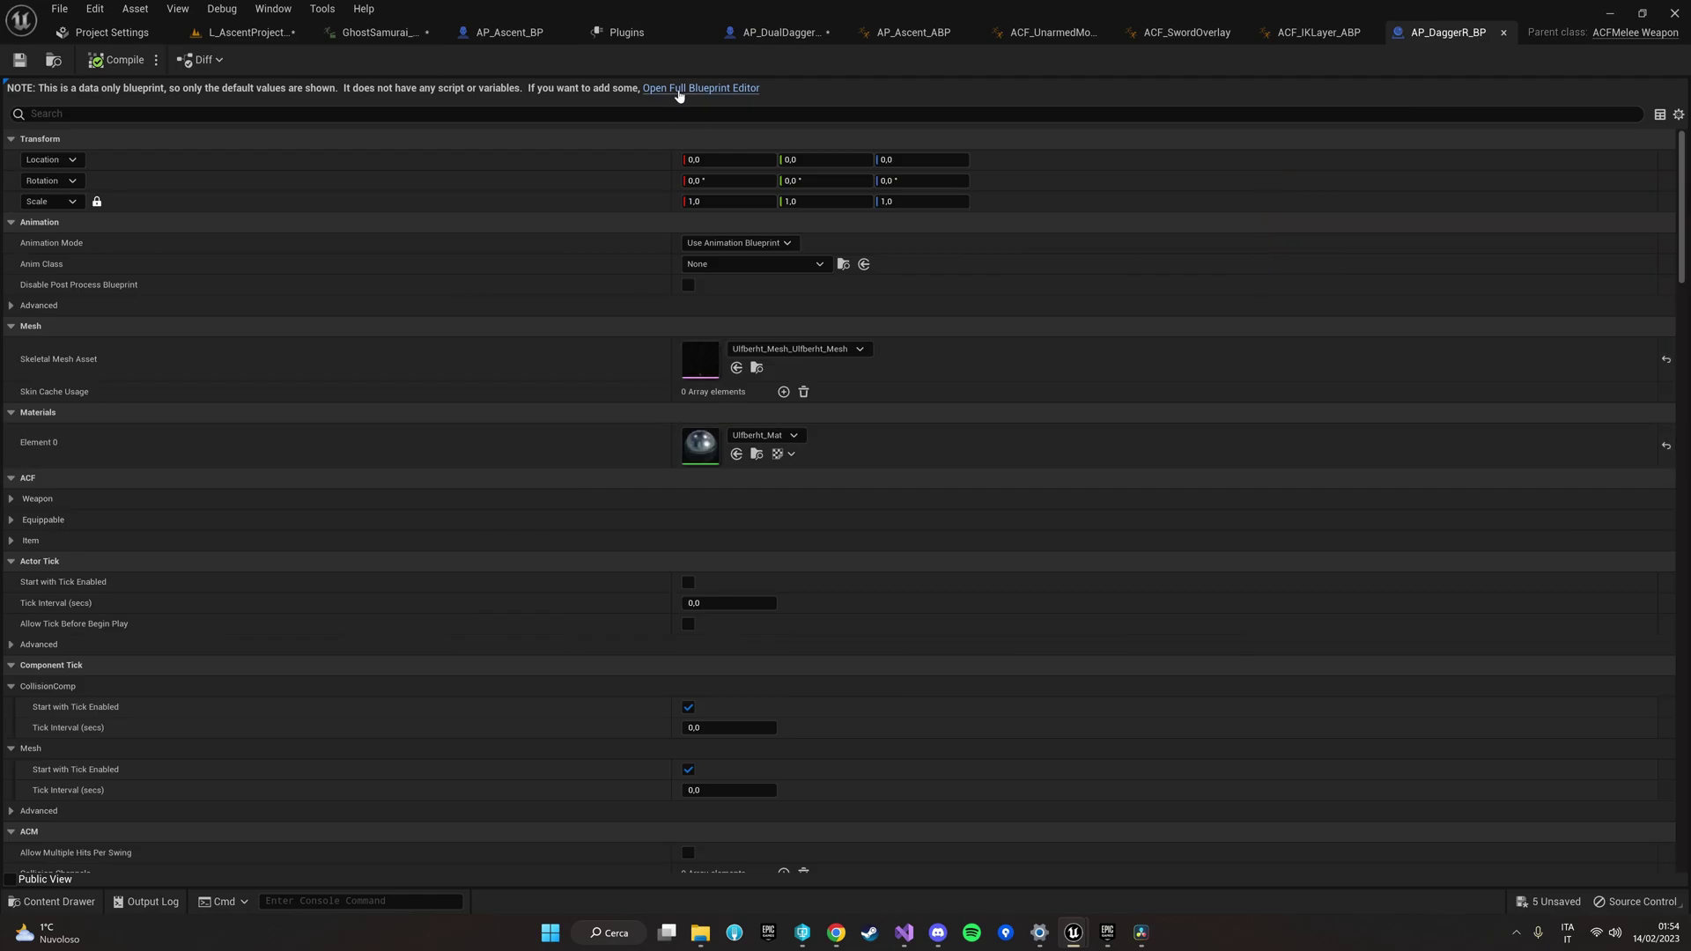
Step: Widen the dagger blueprint's details and expand its Item, Equippable and Weapon settings to show the moveset and overlay tags
left_click(680, 88)
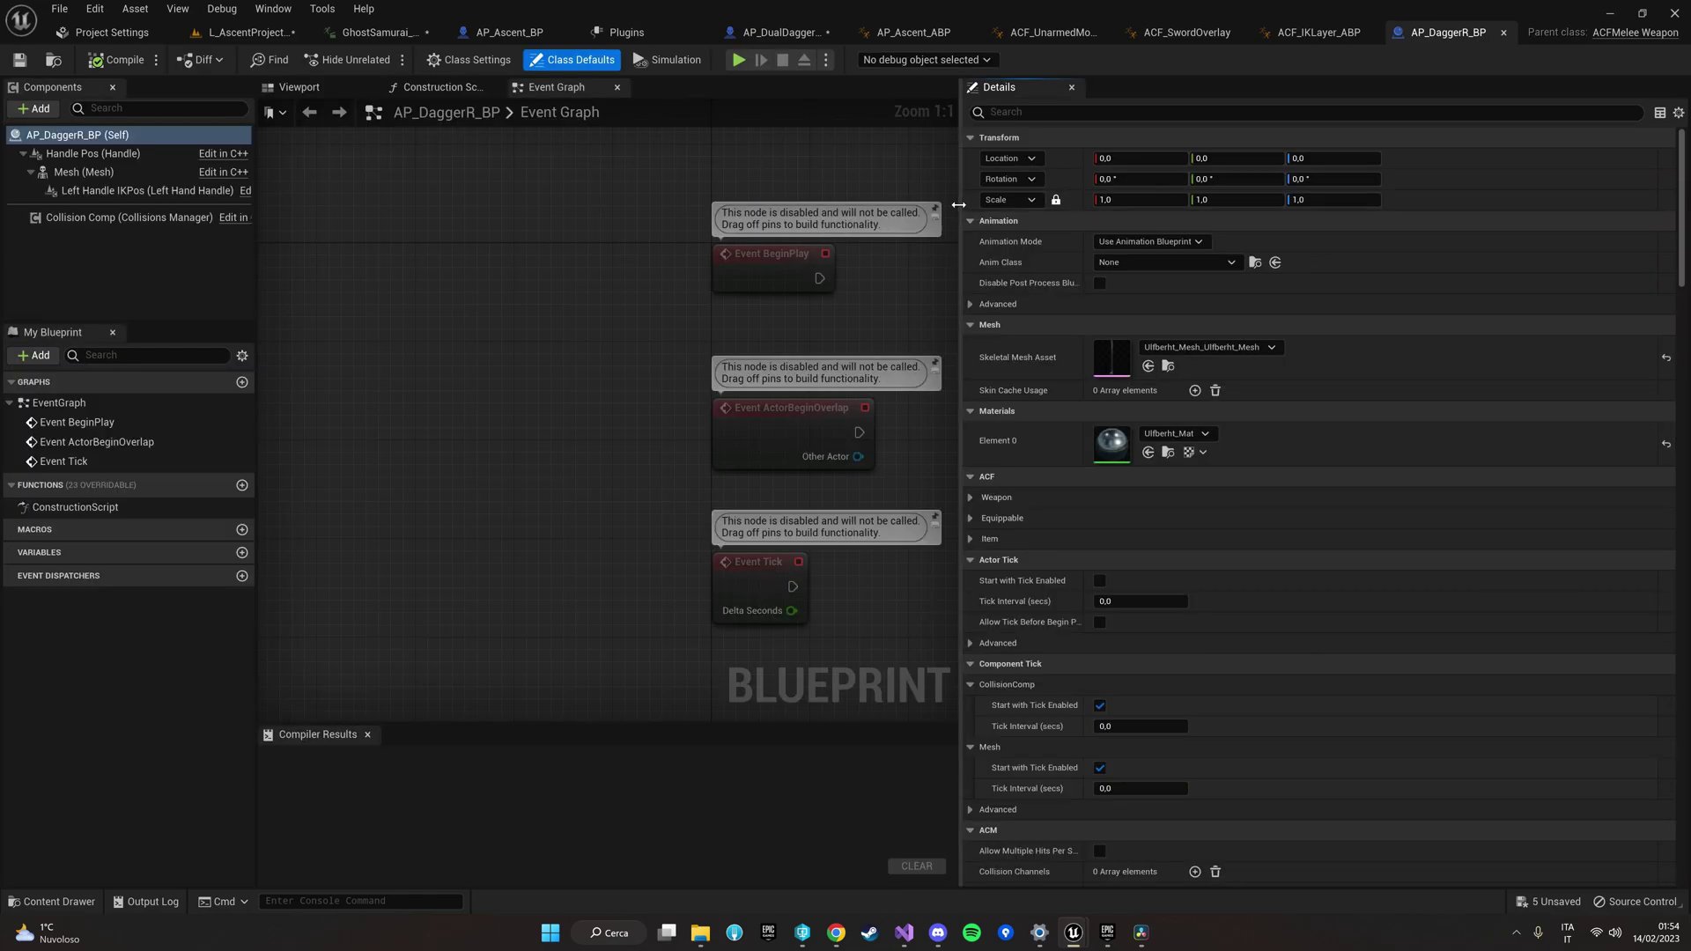
left_click_drag(961, 205, 597, 205)
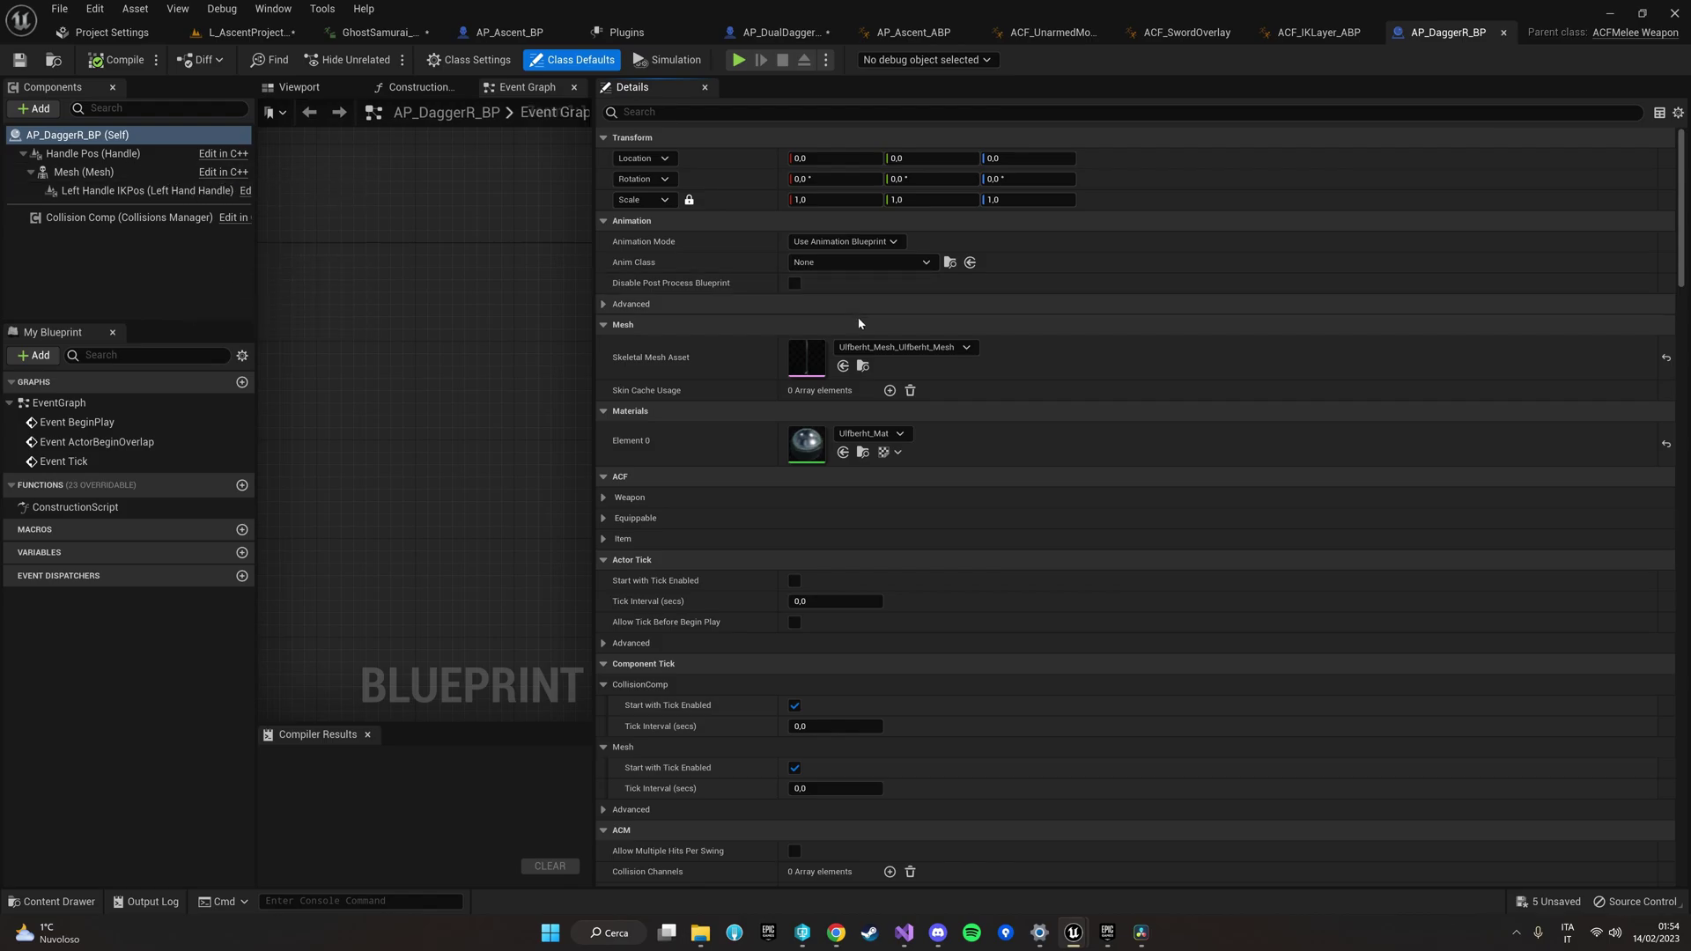
scroll(629, 325, "down", 6)
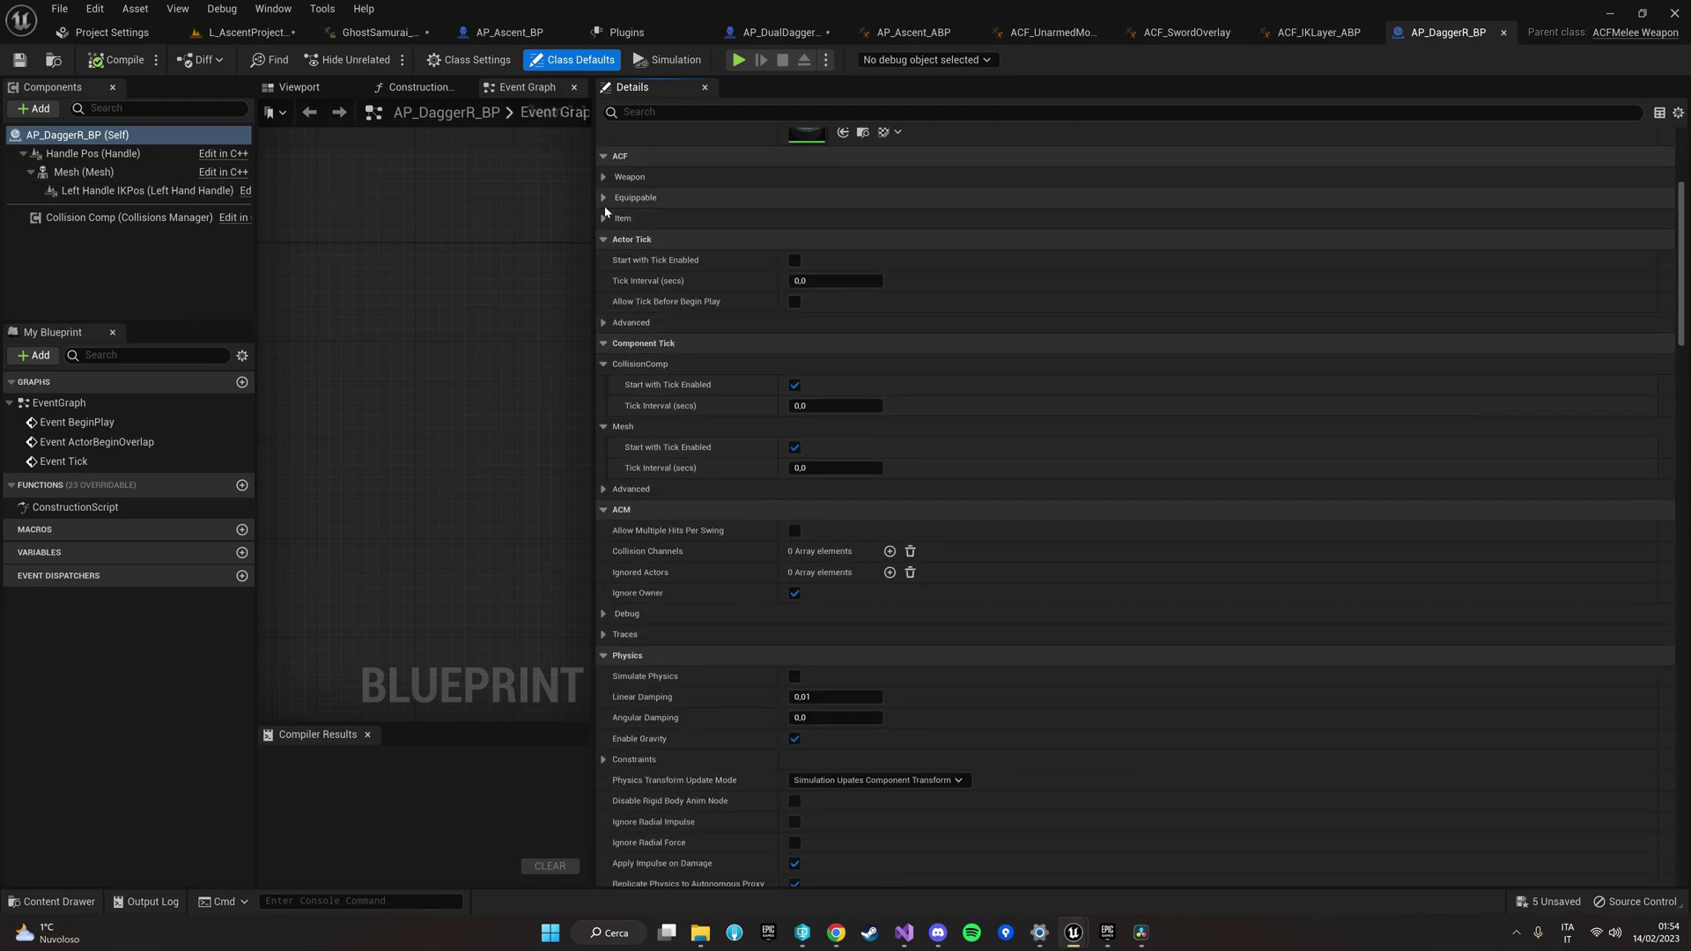
left_click(622, 218)
left_click(634, 197)
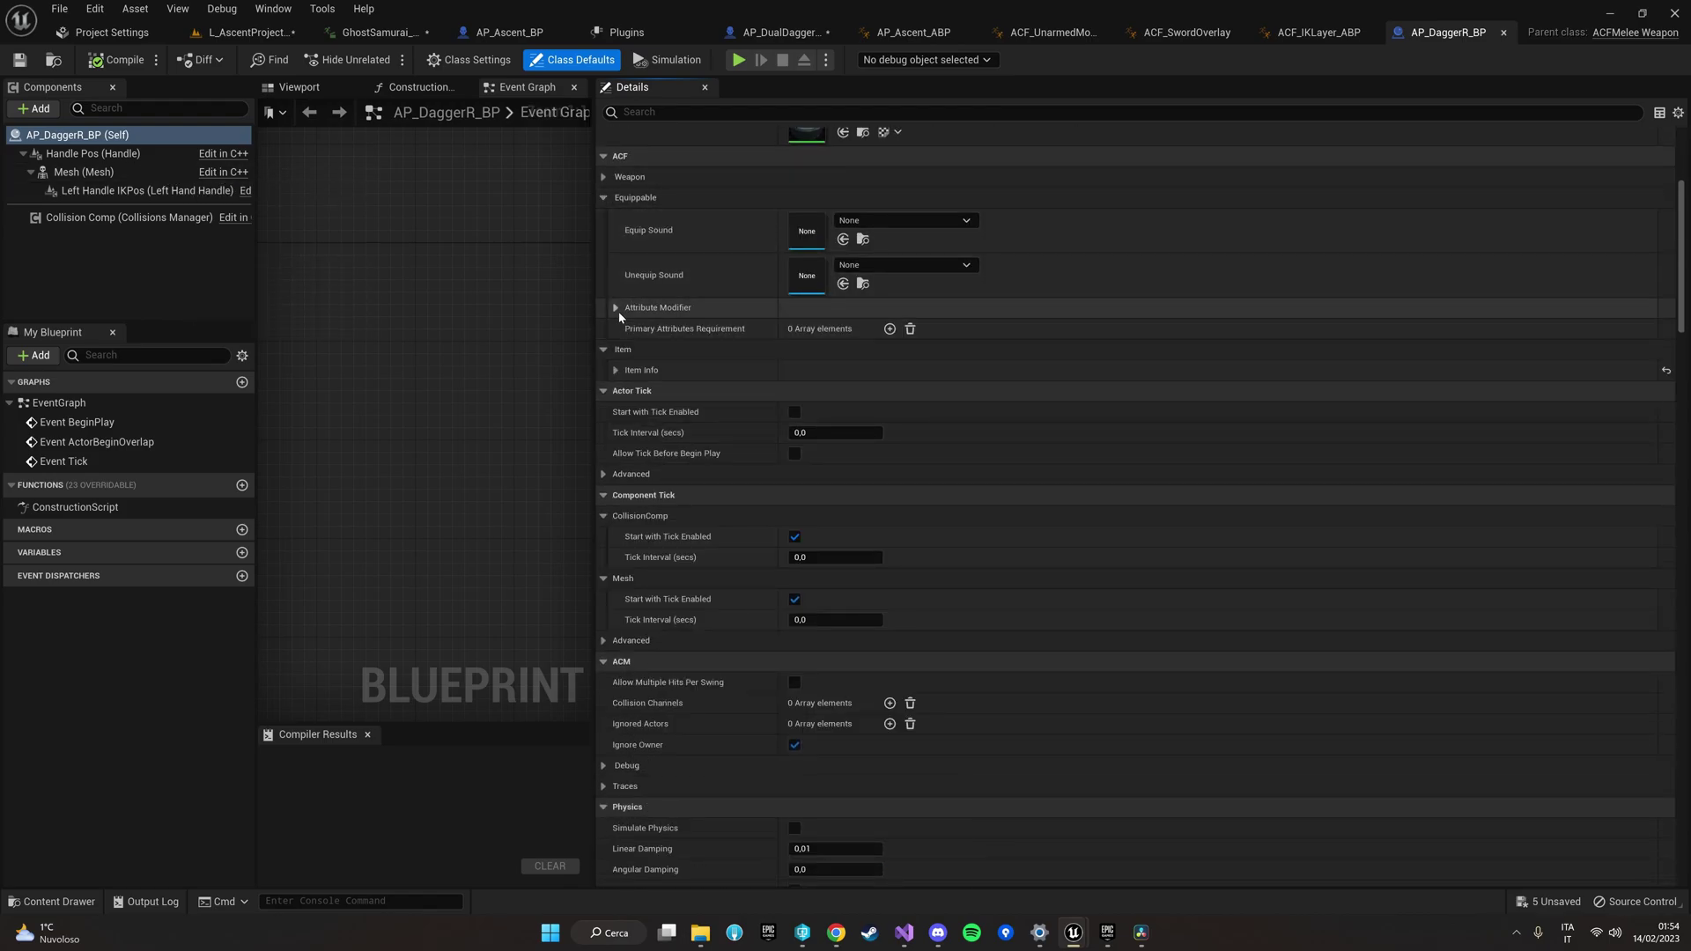
left_click(614, 177)
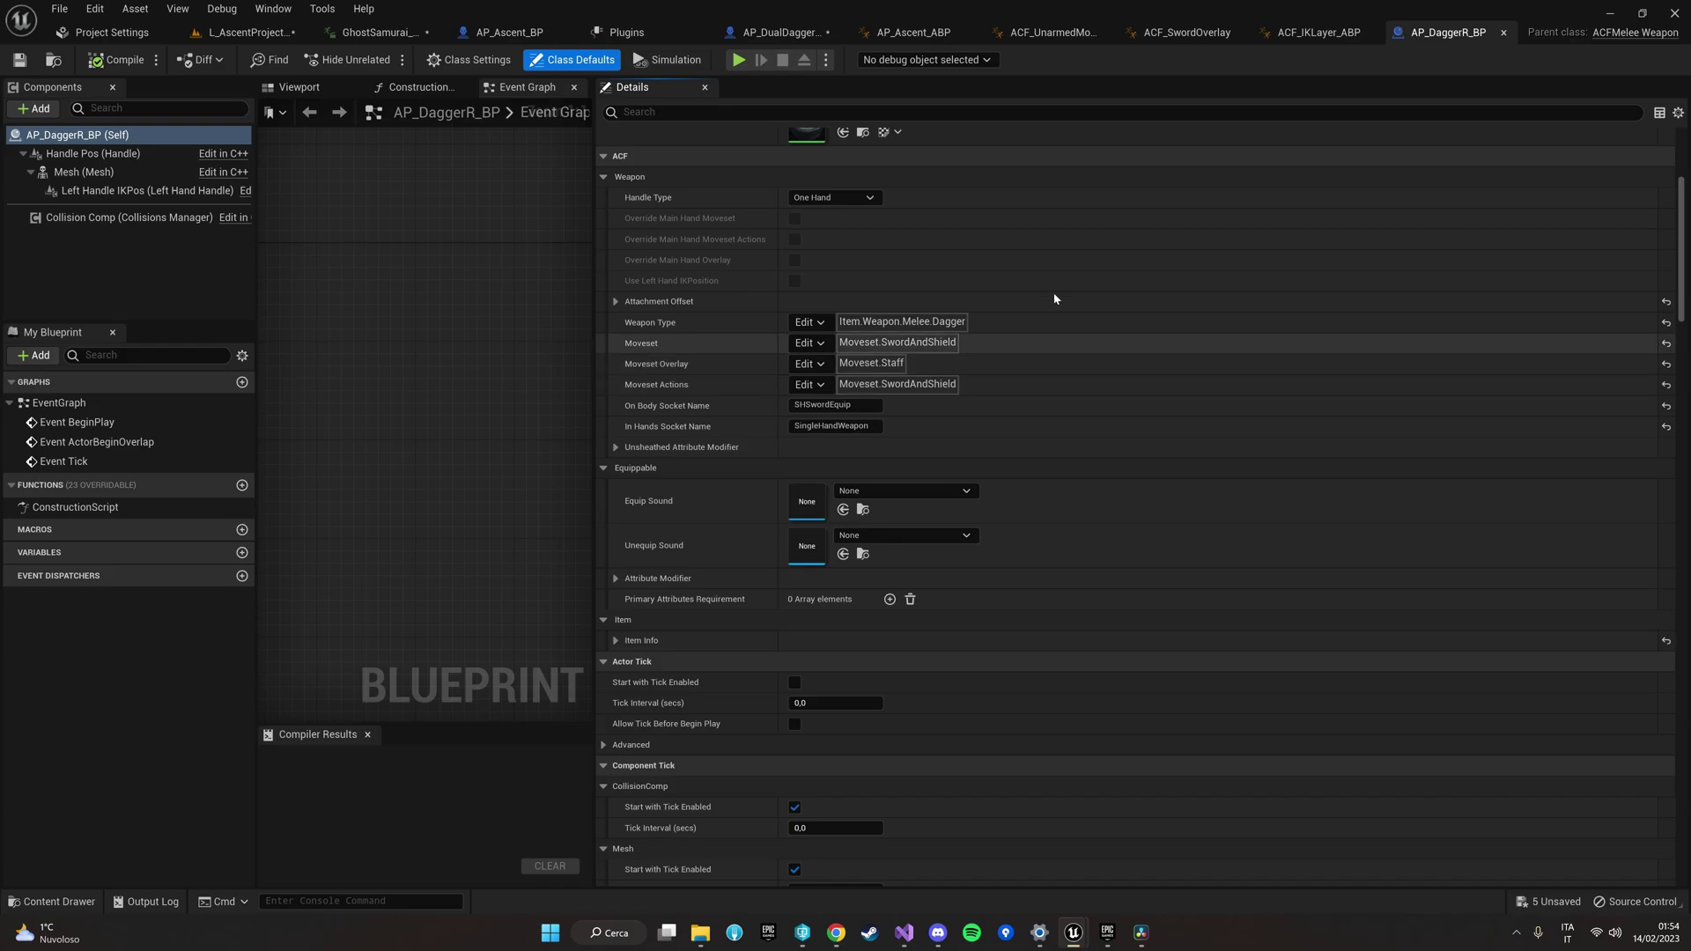
Step: Add a Switch Overlay node in an empty area of the AP_Ascent_BP Event Graph, with the graph area widened
left_click(924, 36)
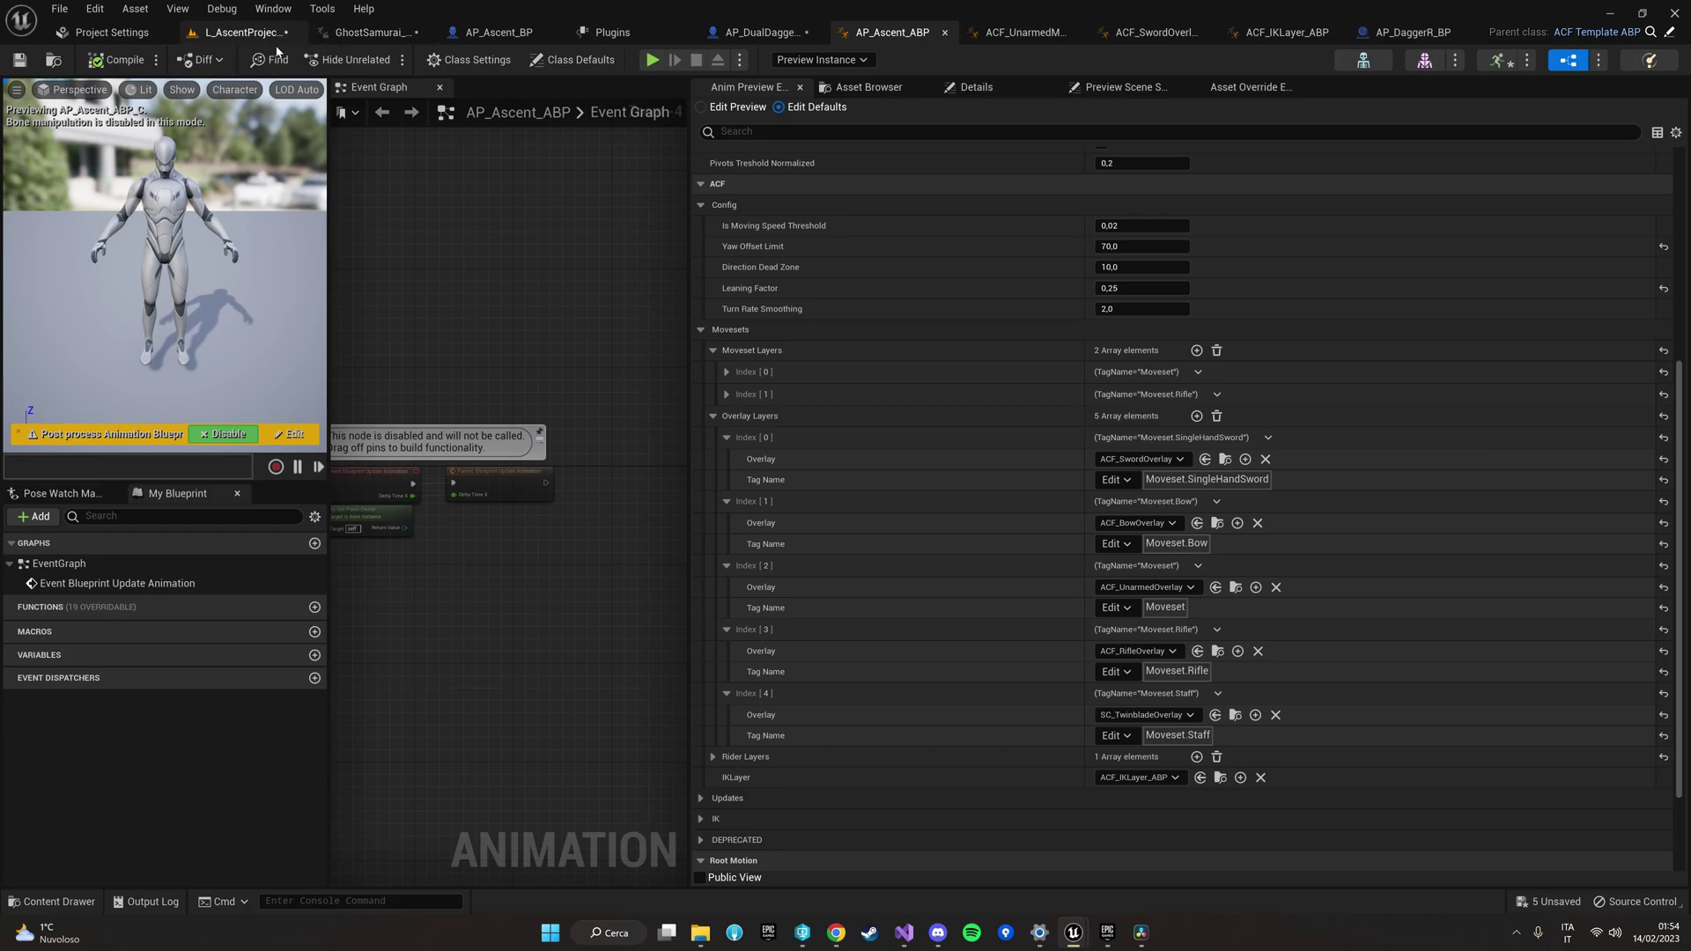
left_click(498, 32)
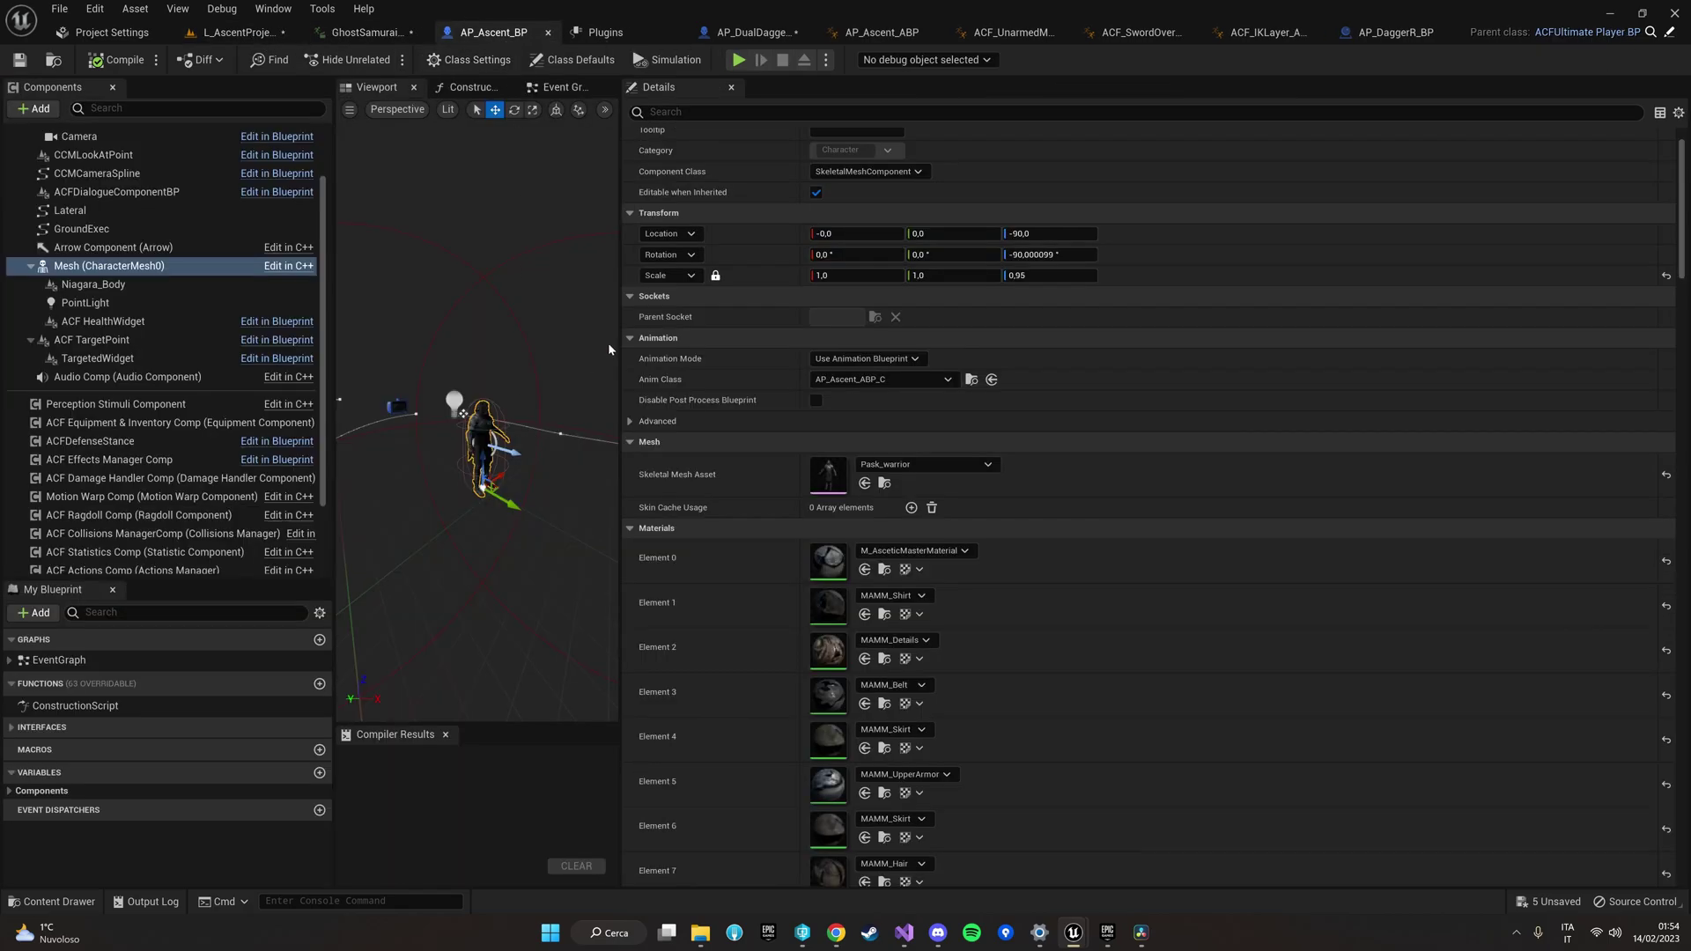
left_click_drag(616, 349, 996, 352)
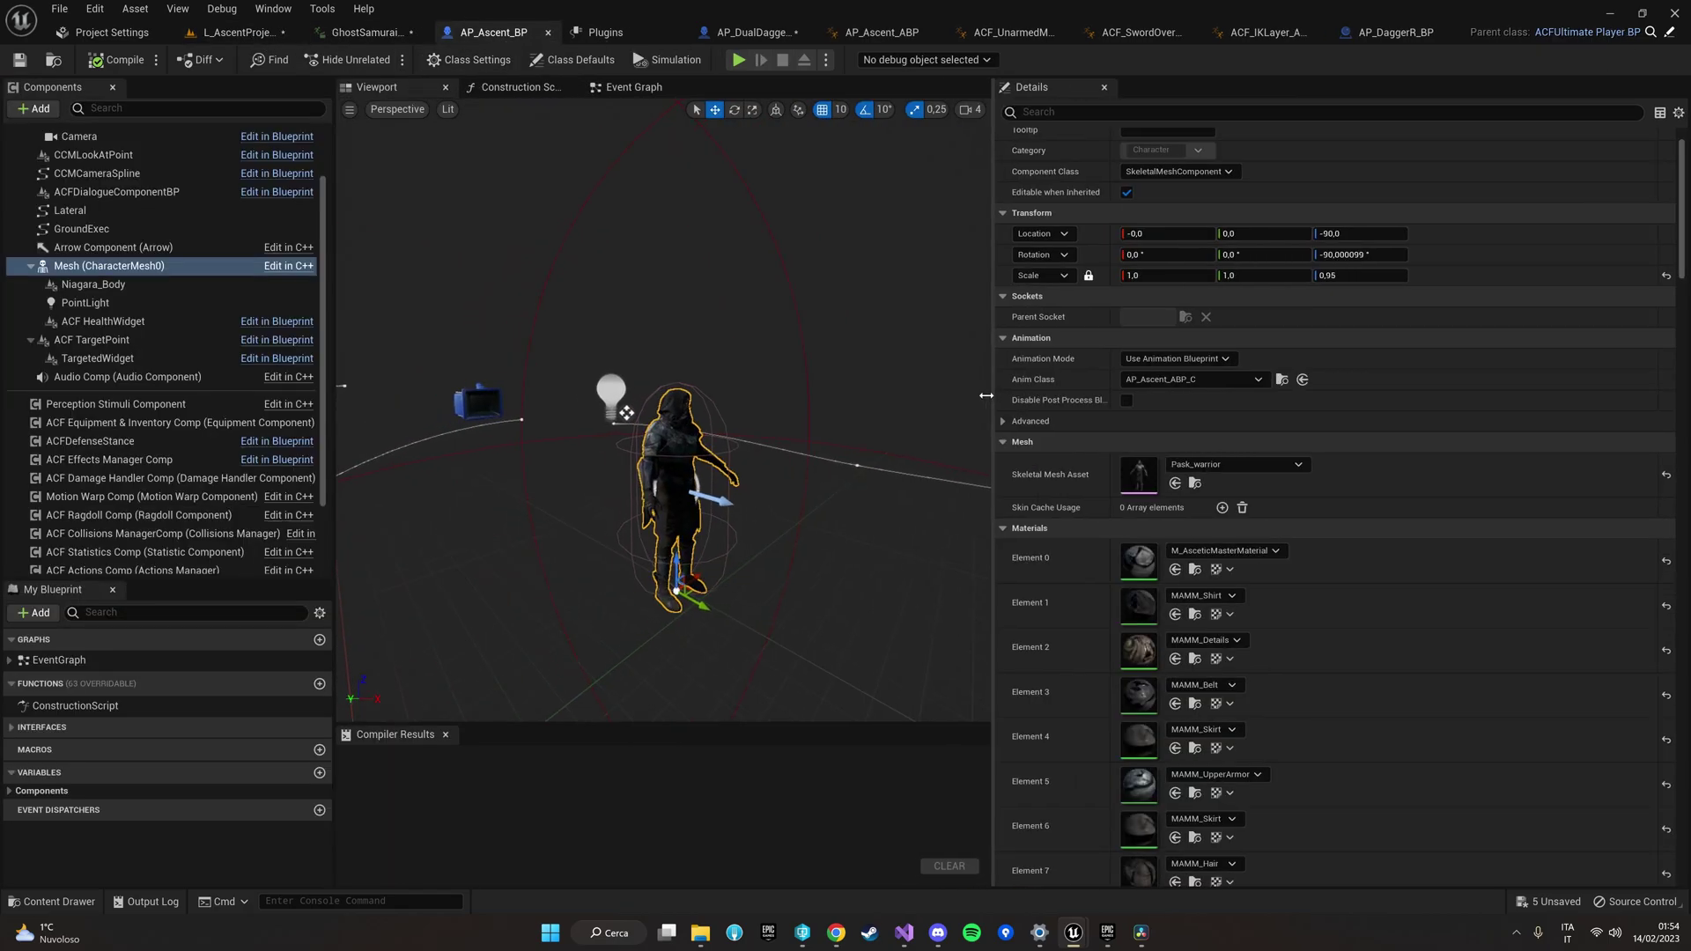
left_click(634, 87)
right_click_drag(626, 438, 504, 132)
right_click_drag(650, 700, 602, 488)
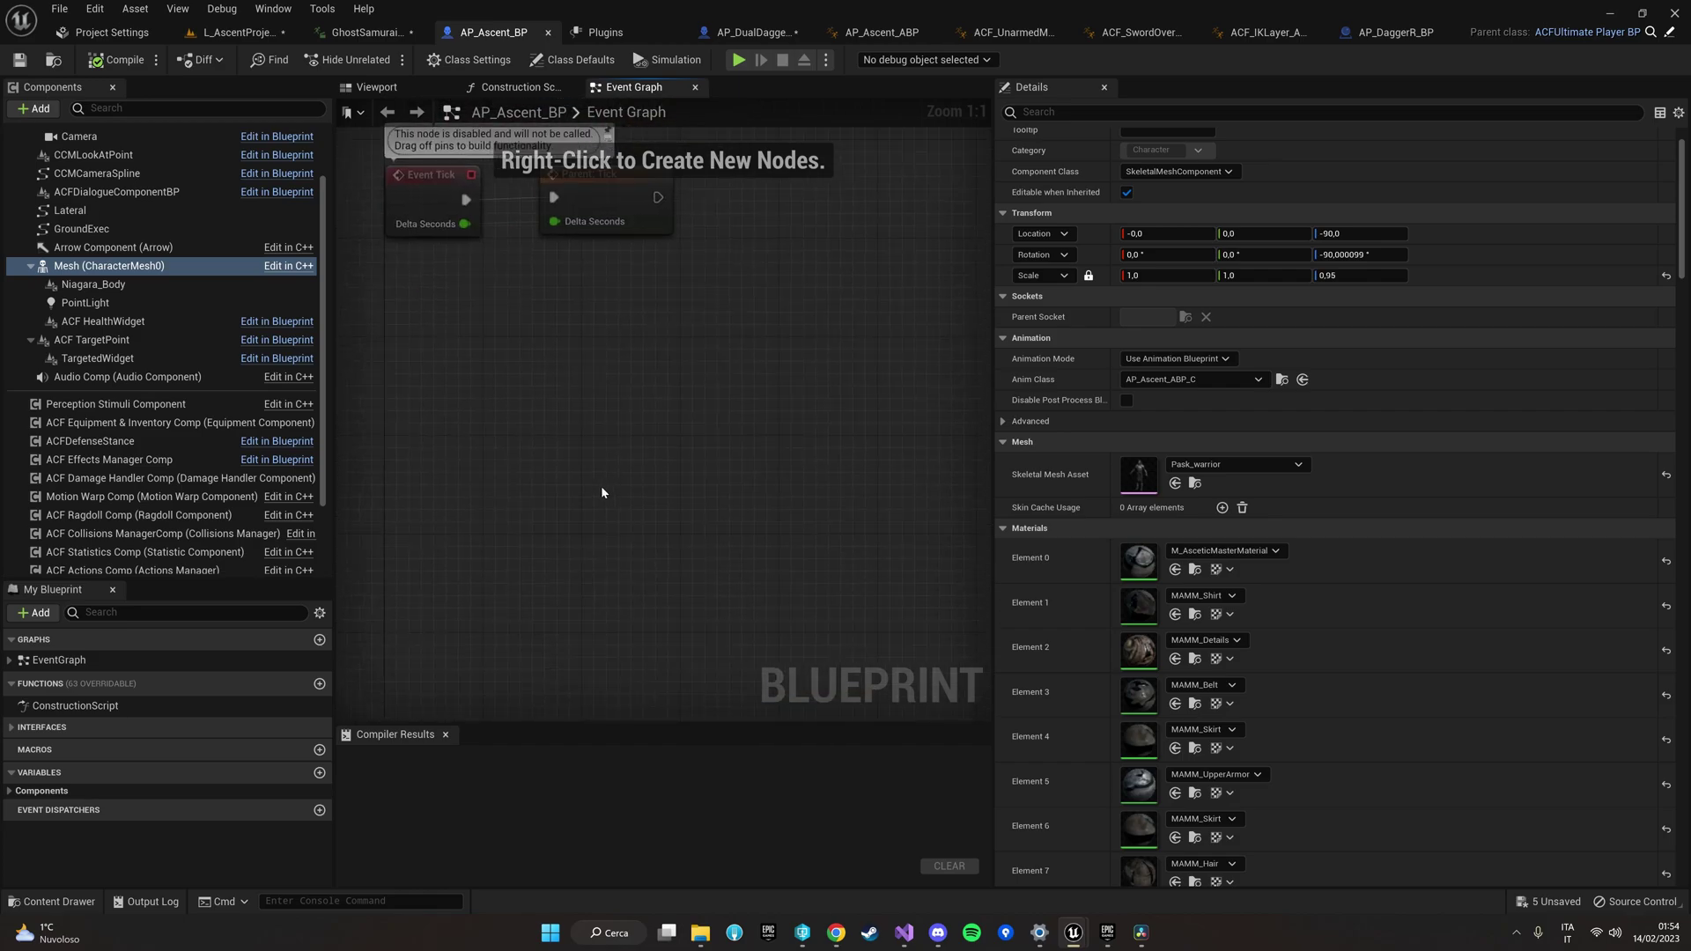
right_click(602, 492)
type("switch")
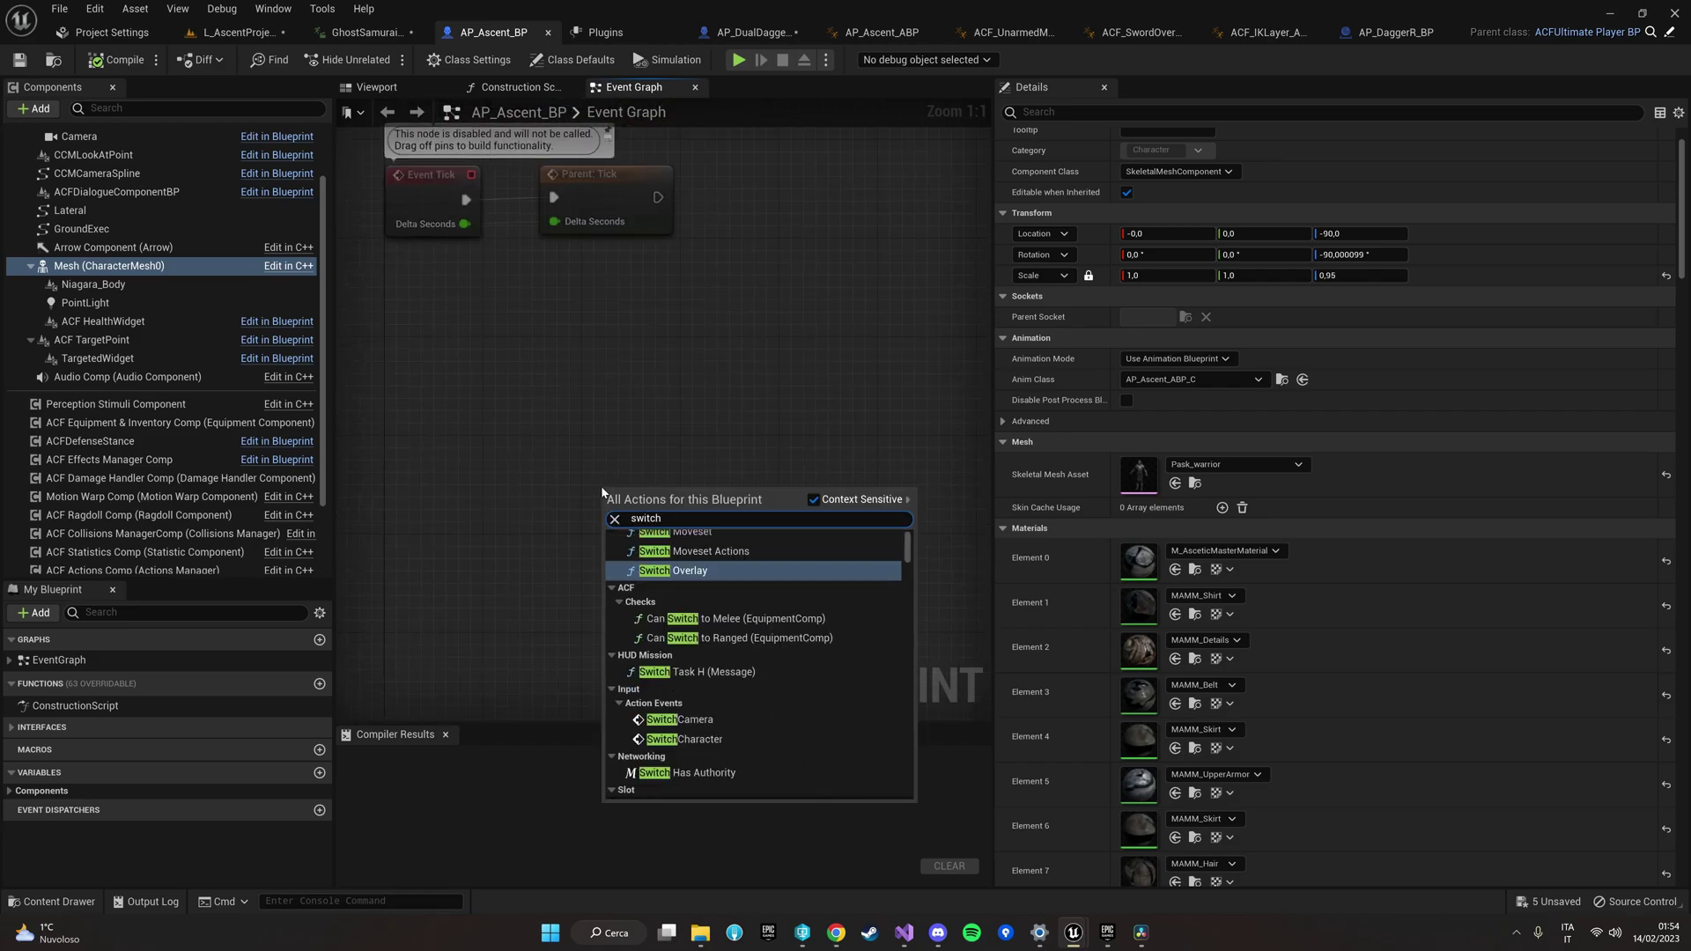
left_click(672, 570)
right_click_drag(568, 483, 561, 257)
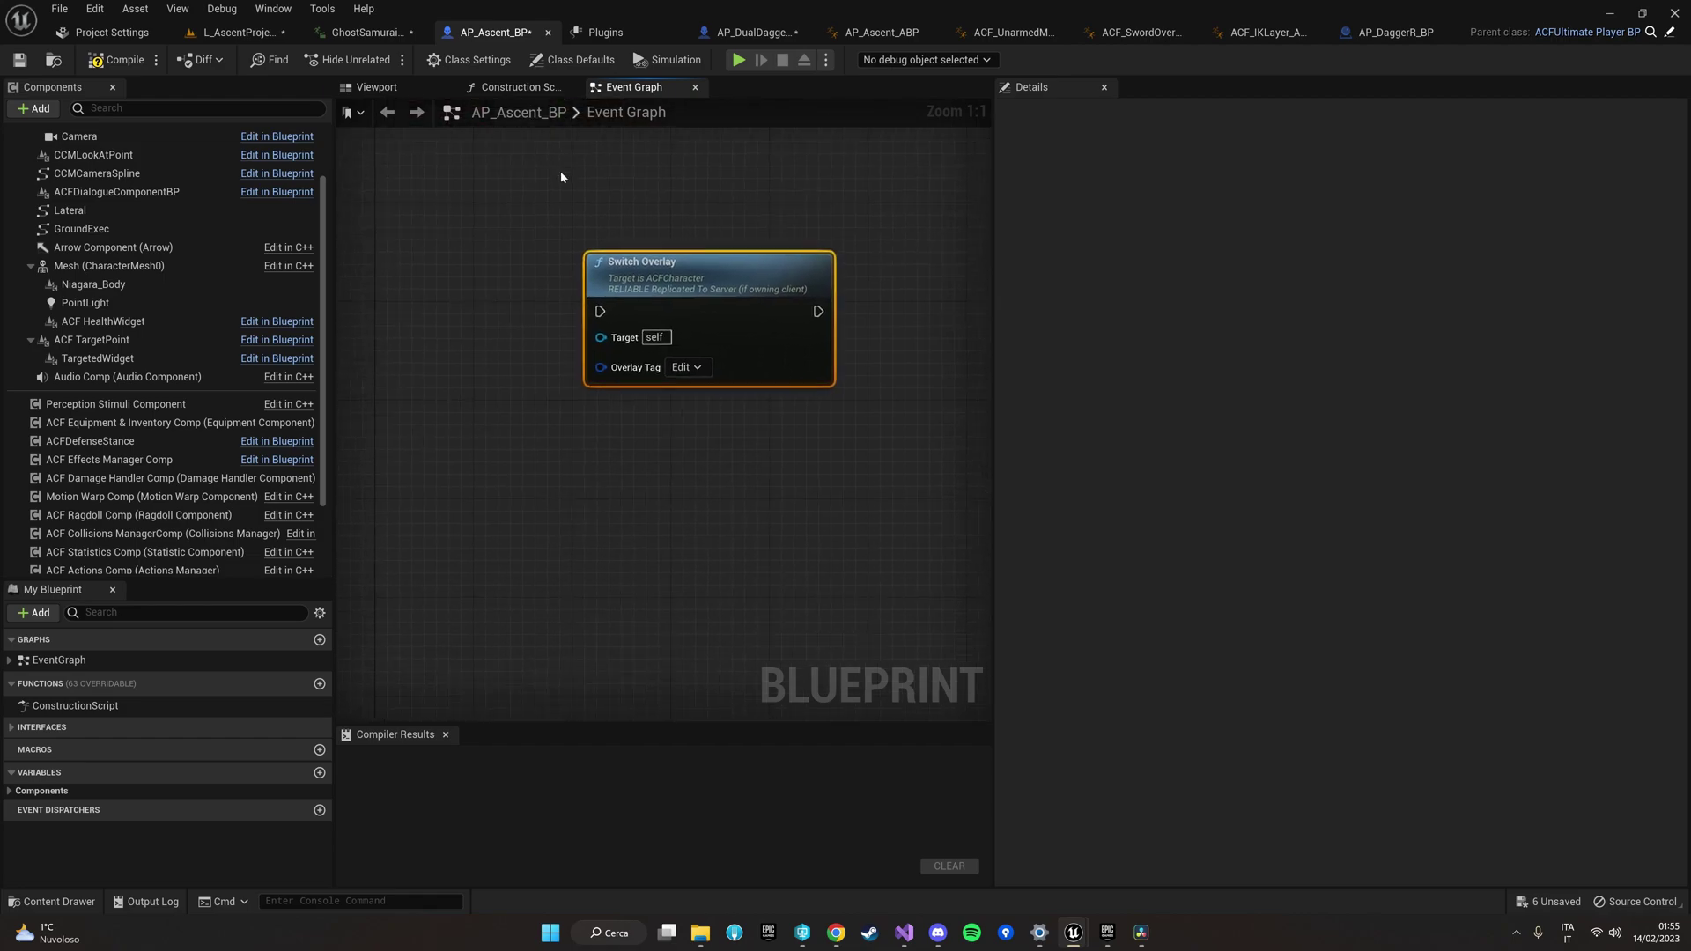
Step: Add a Switch Moveset node below the Switch Overlay node in the Event Graph
right_click(601, 517)
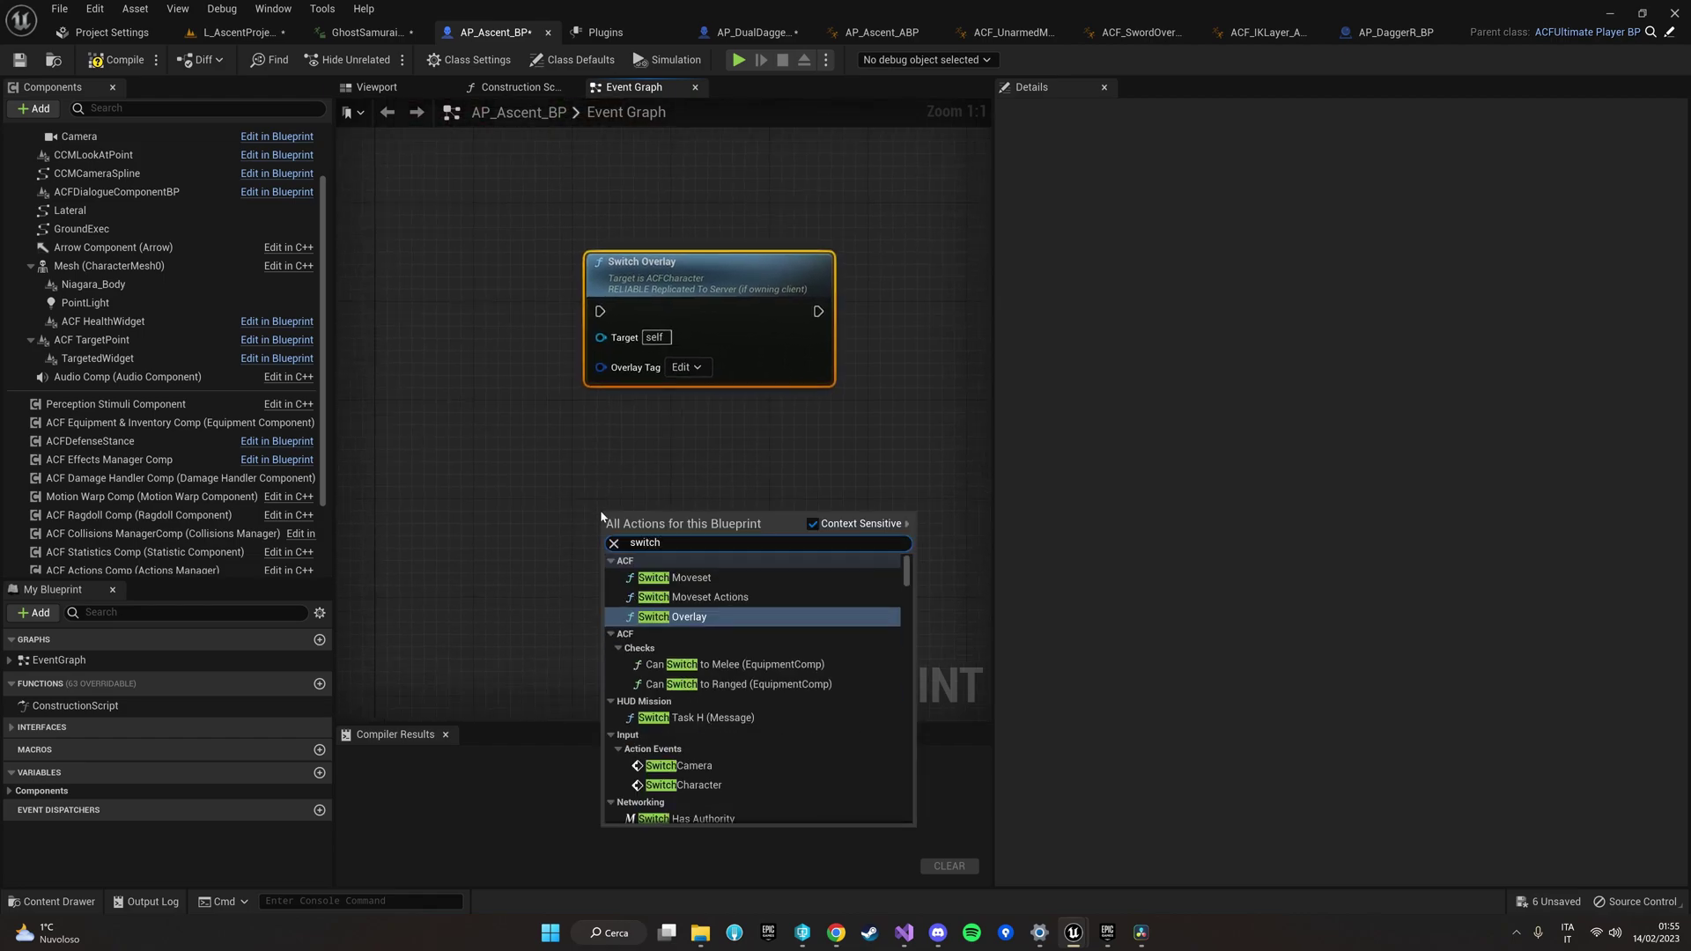
left_click(674, 578)
right_click_drag(712, 630, 663, 530)
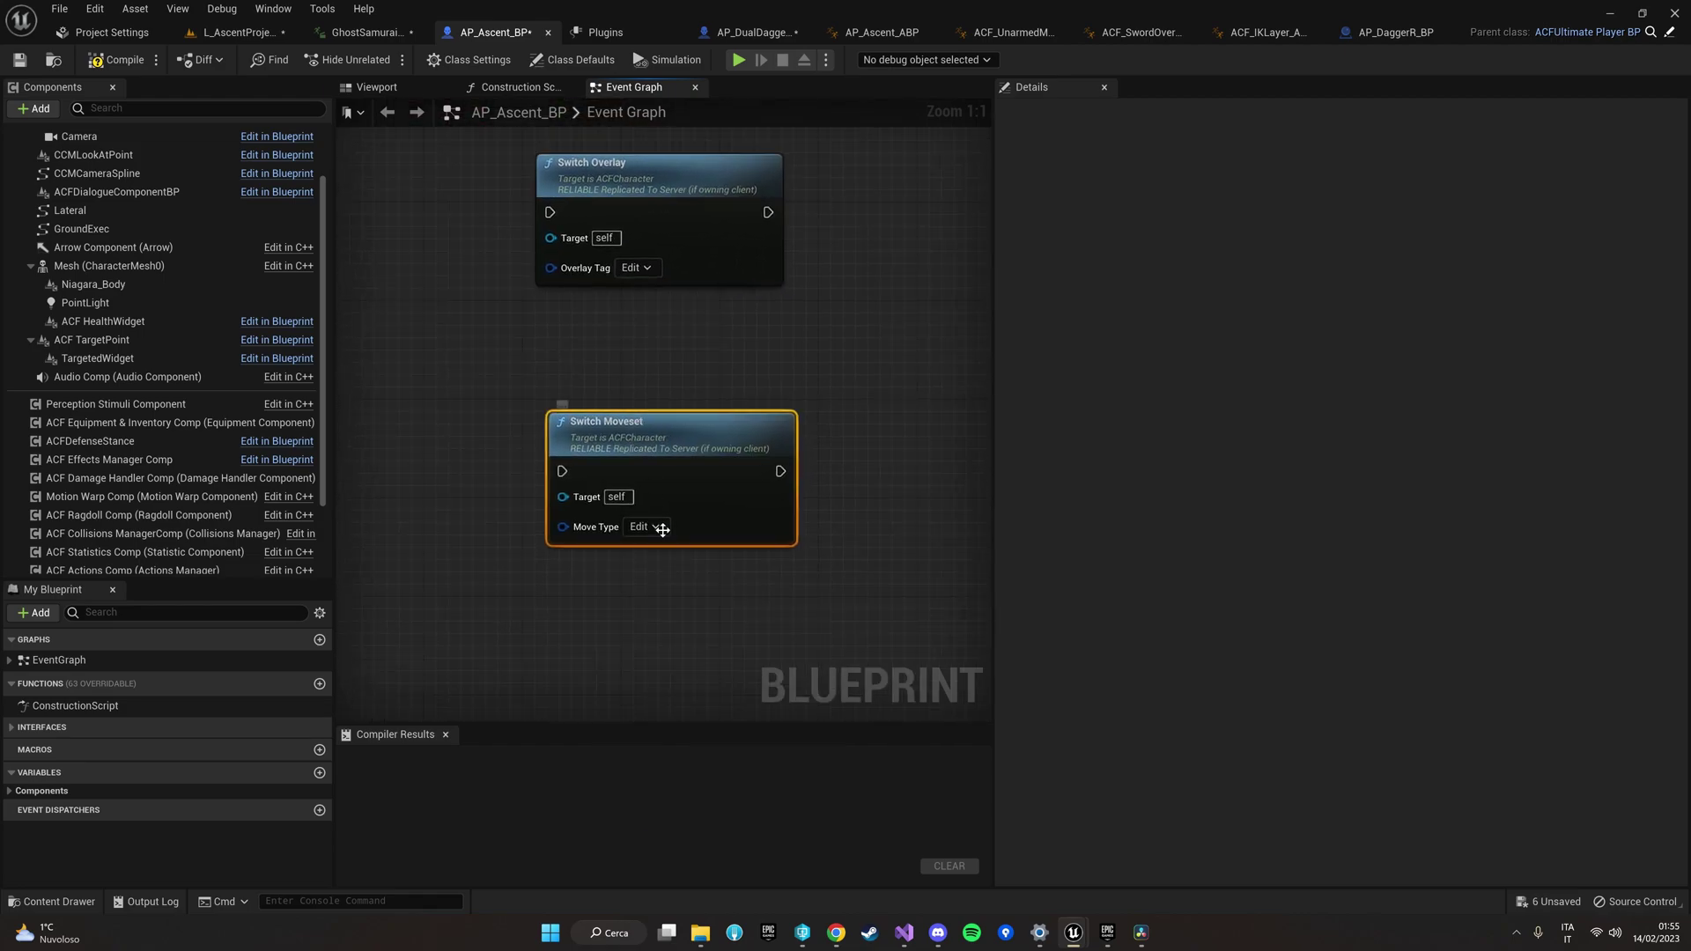
left_click(617, 159)
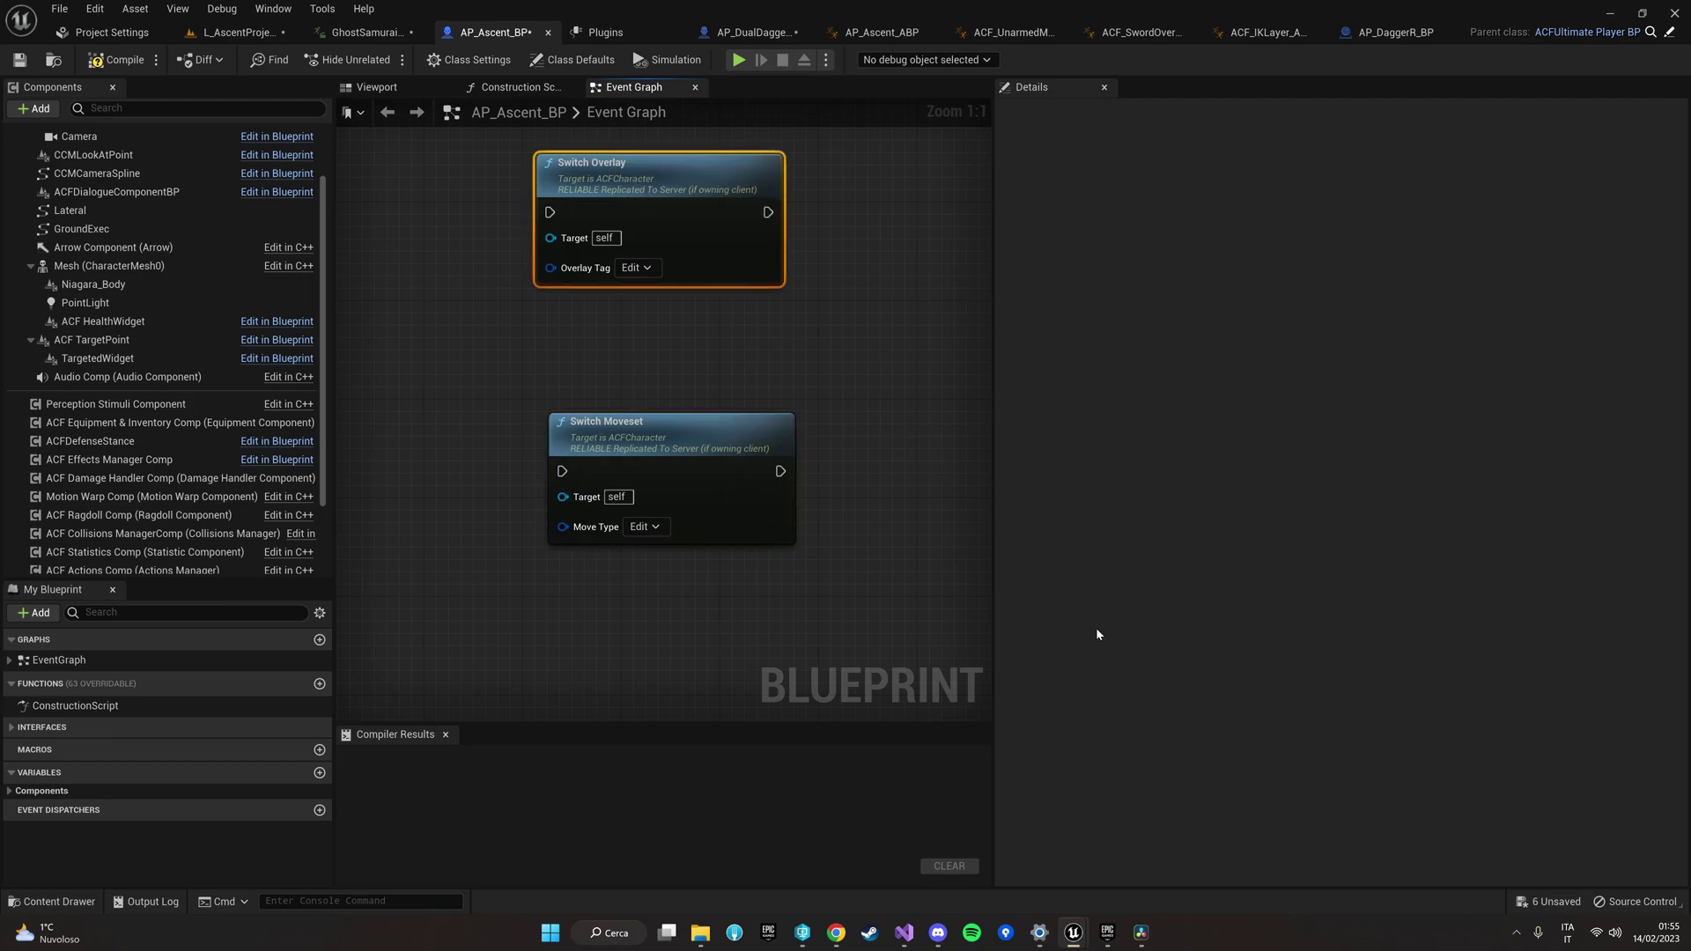
Step: Examine the ACF_SwordOverlay's idle, aim and block overlay settings, and inspect the Protector_Idle animation in its preview
left_click(884, 32)
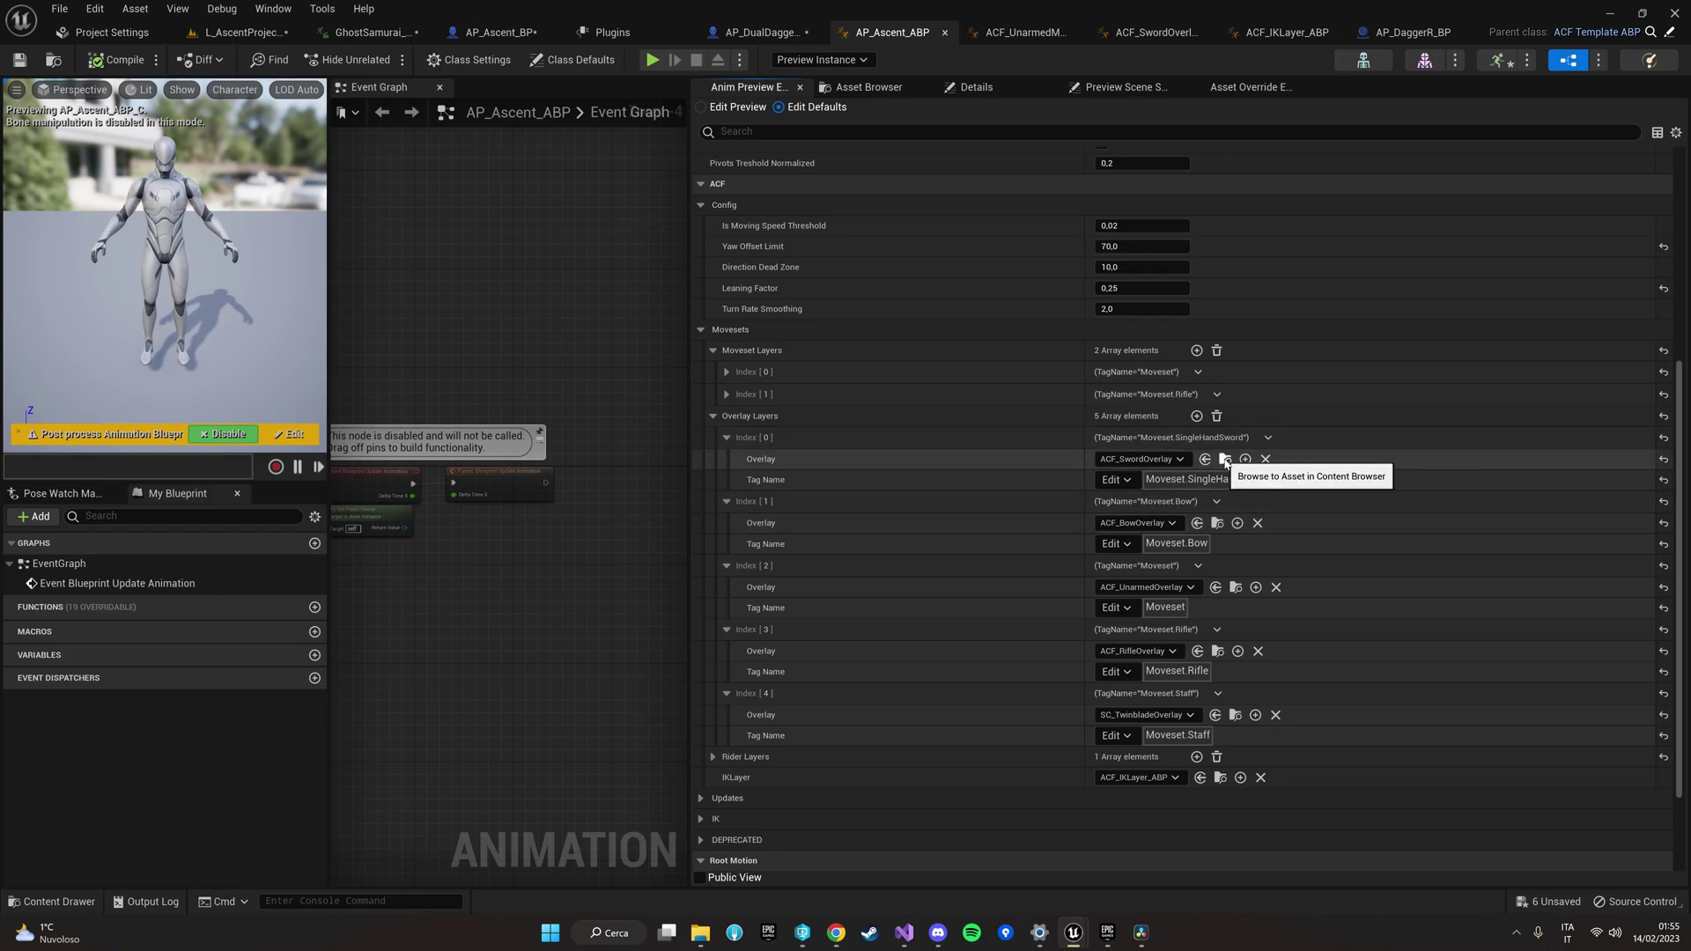
left_click(1156, 32)
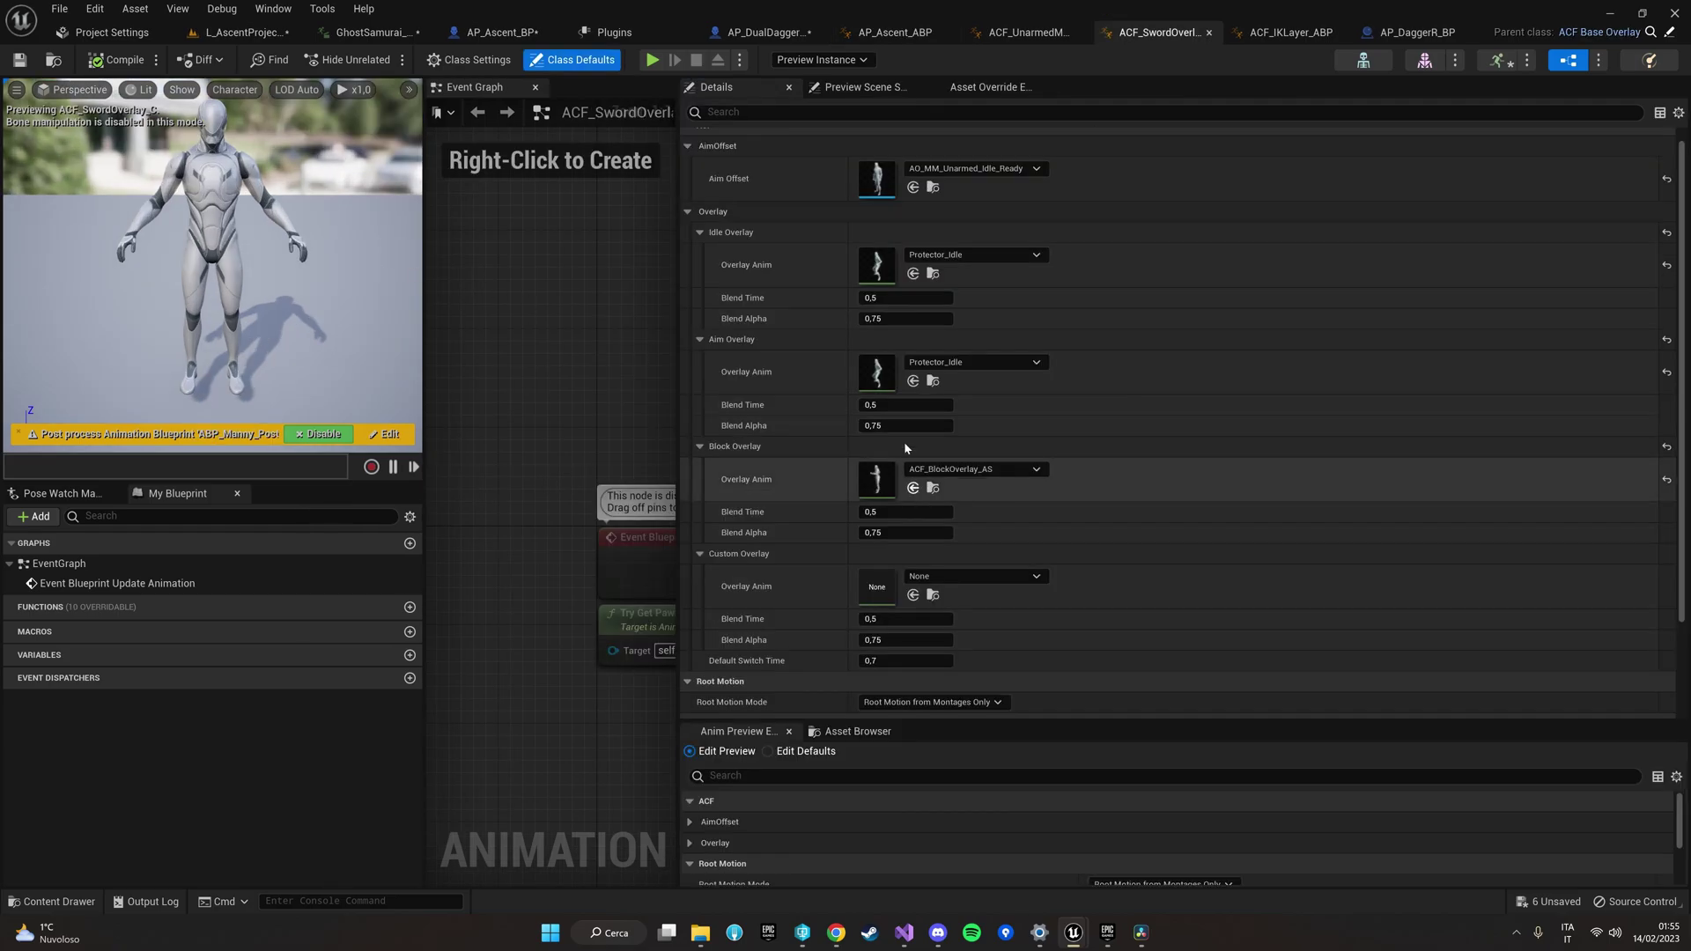
scroll(855, 370, "up", 1)
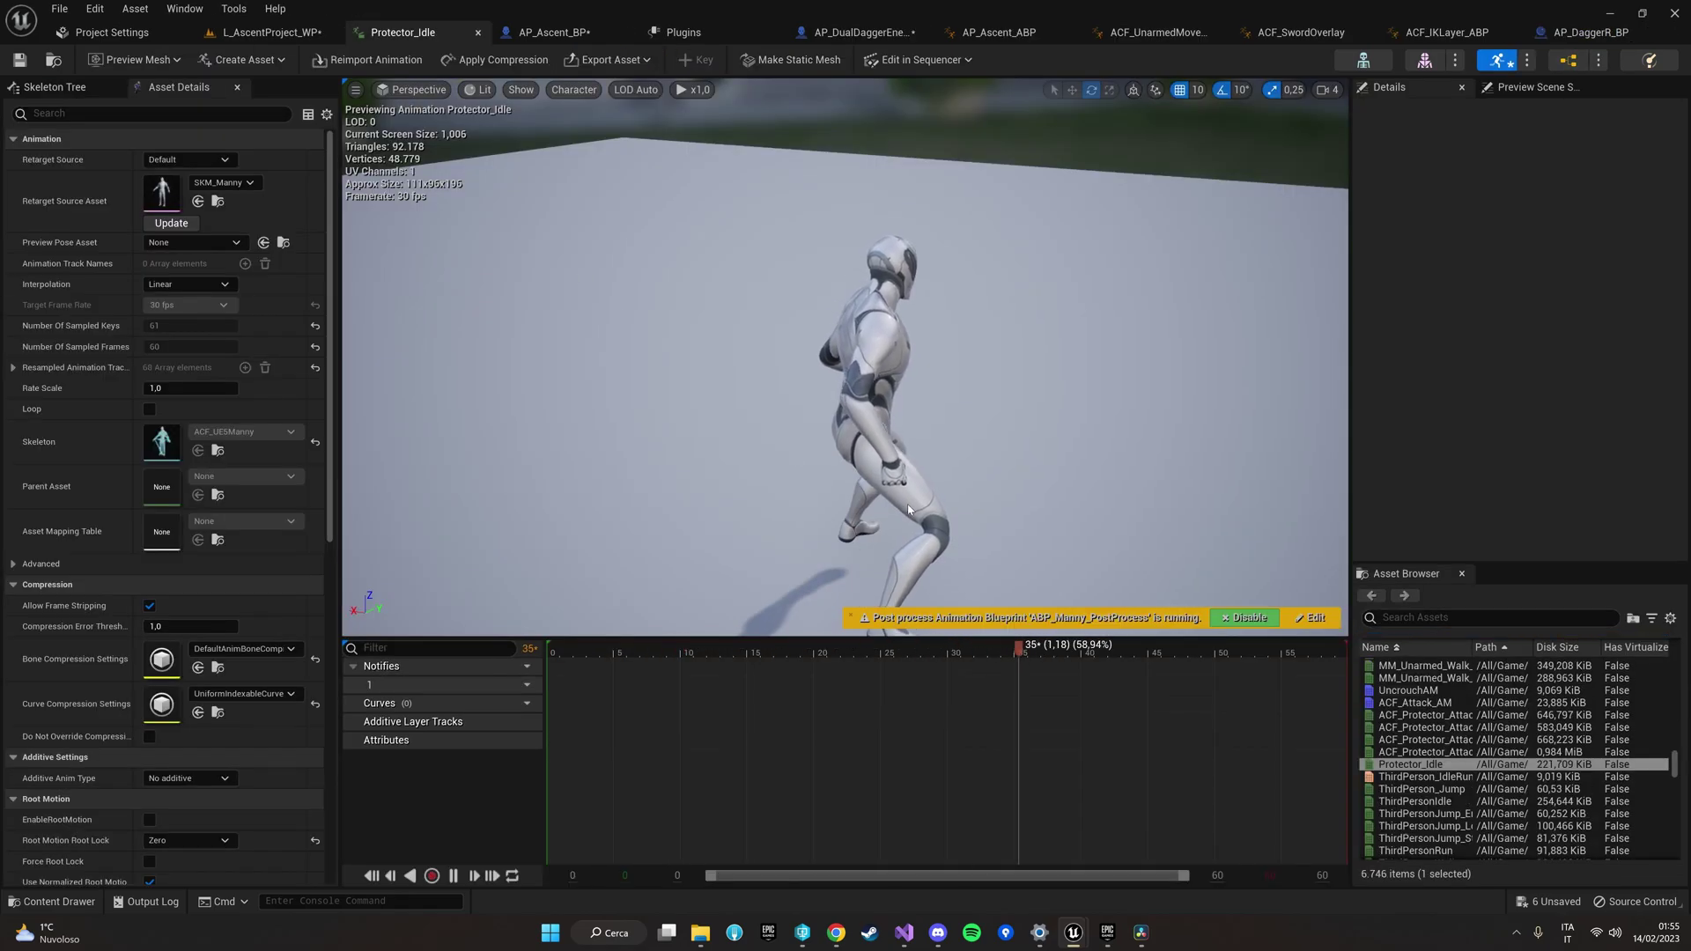
right_click_drag(922, 495, 1070, 498)
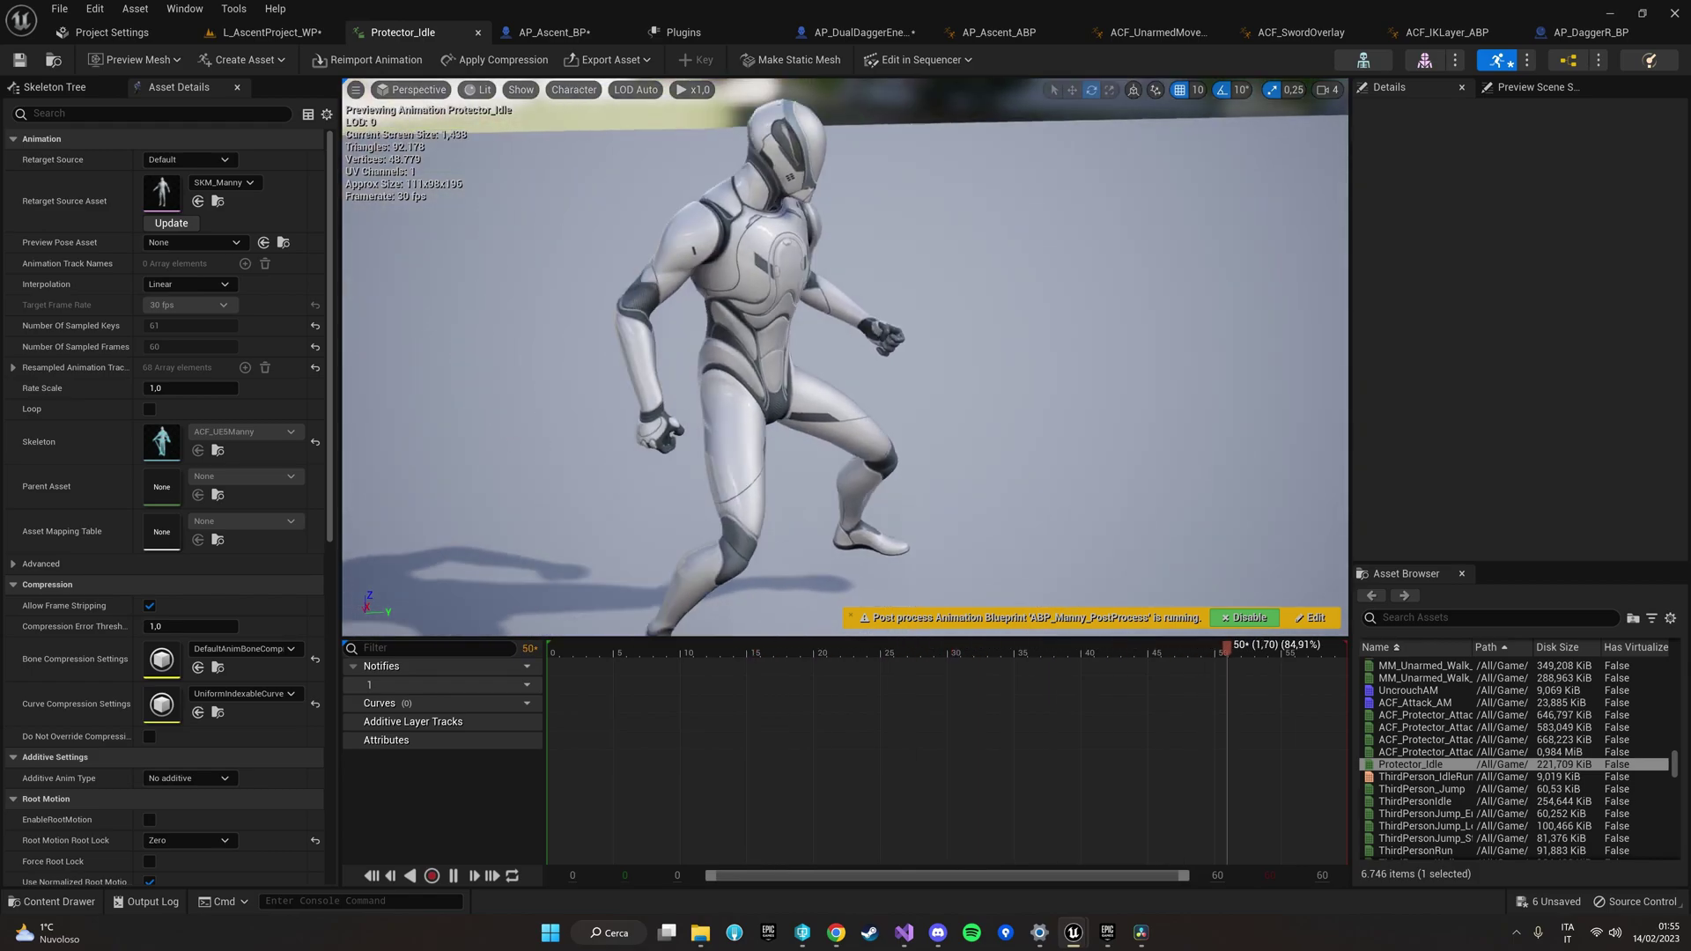
Step: Return to the L_AscentProject_WP level and enlarge its viewport by shrinking the Content Browser
left_click(263, 34)
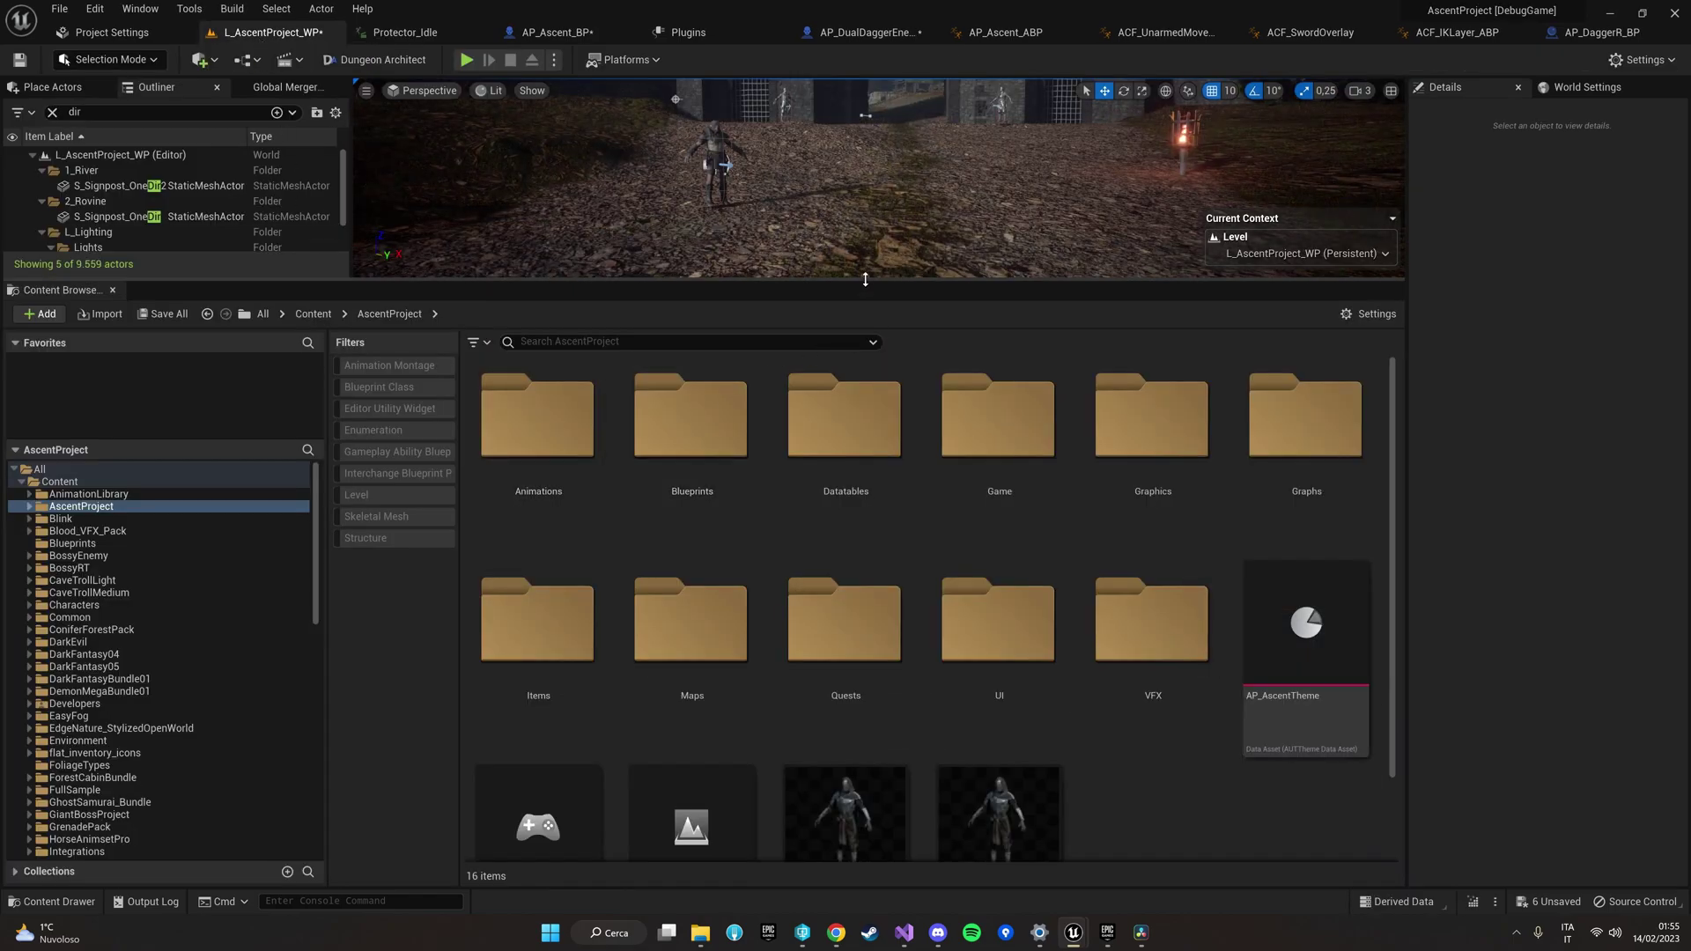
left_click_drag(851, 283, 851, 668)
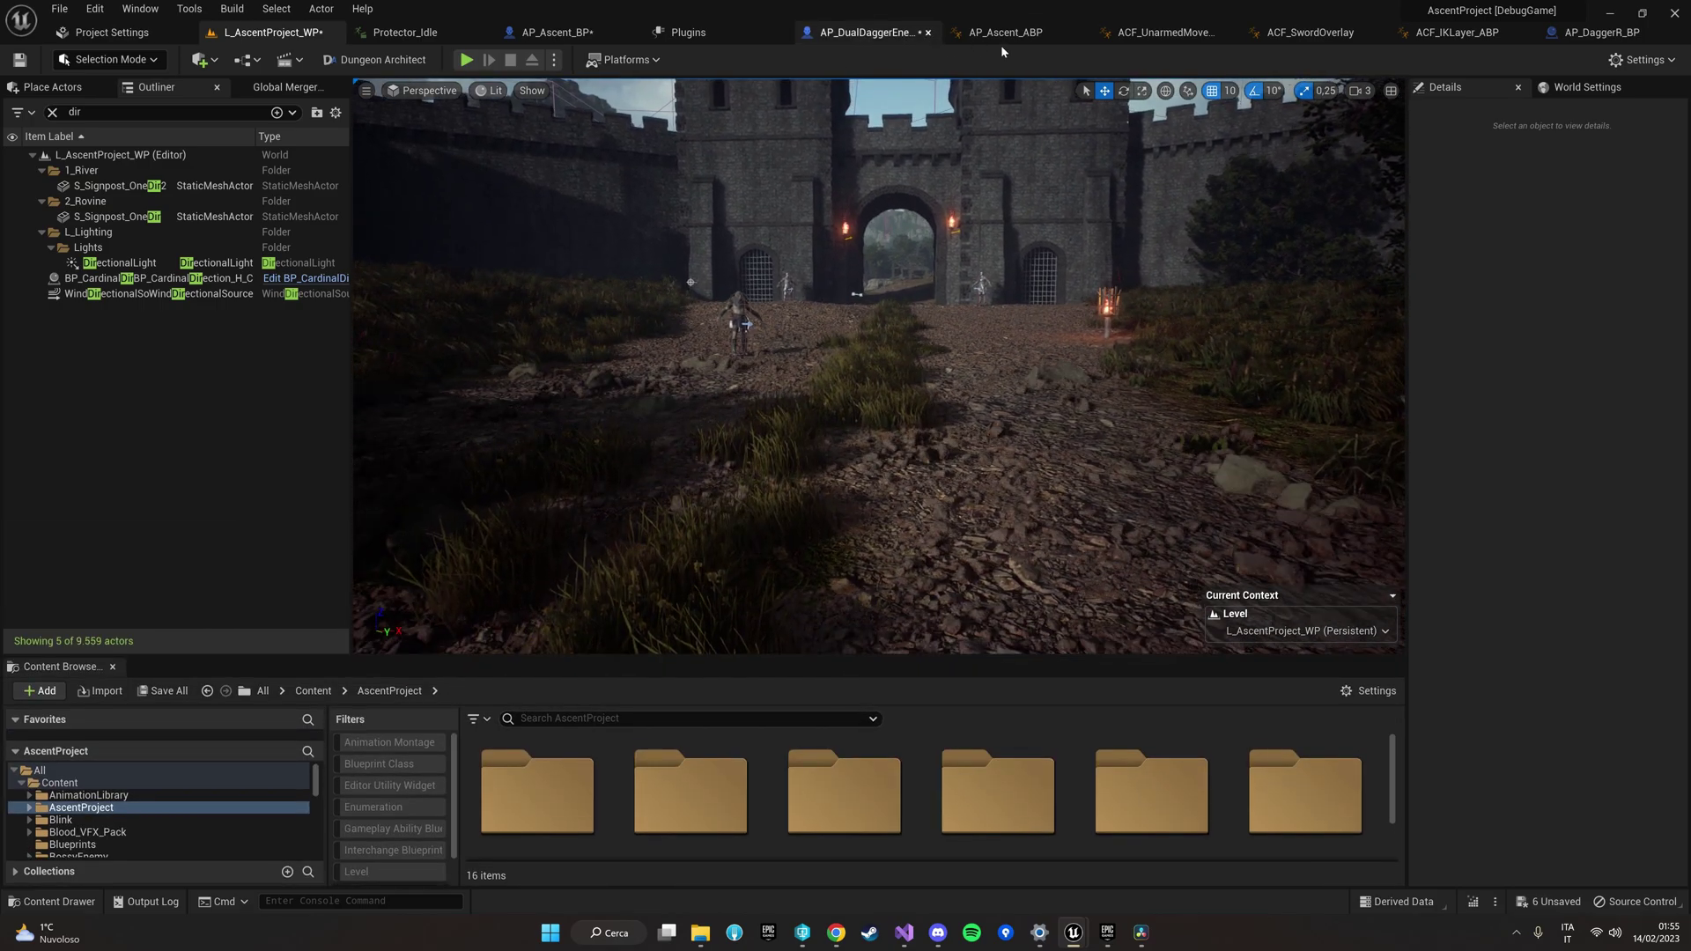
Step: Open ACF_BowOverlay from the overlay layers of AP_Ascent_ABP and inspect the ACFALSBowIdle animation used by its idle overlay
left_click(1004, 35)
scroll(956, 468, "down", 3)
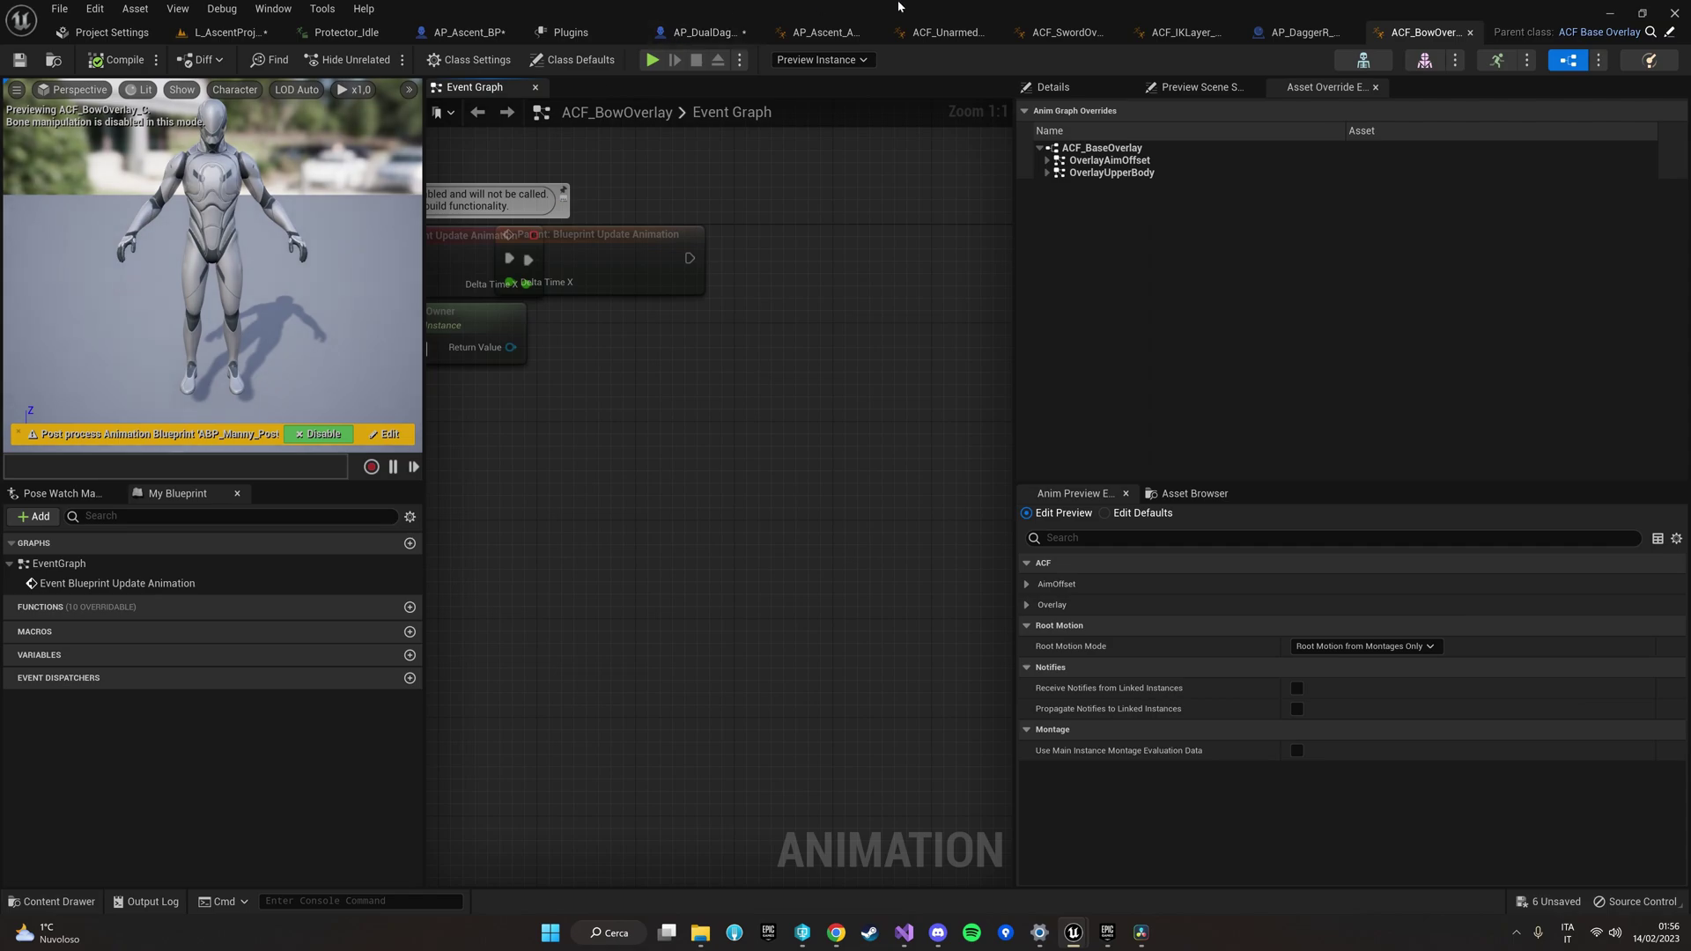
left_click(1155, 88)
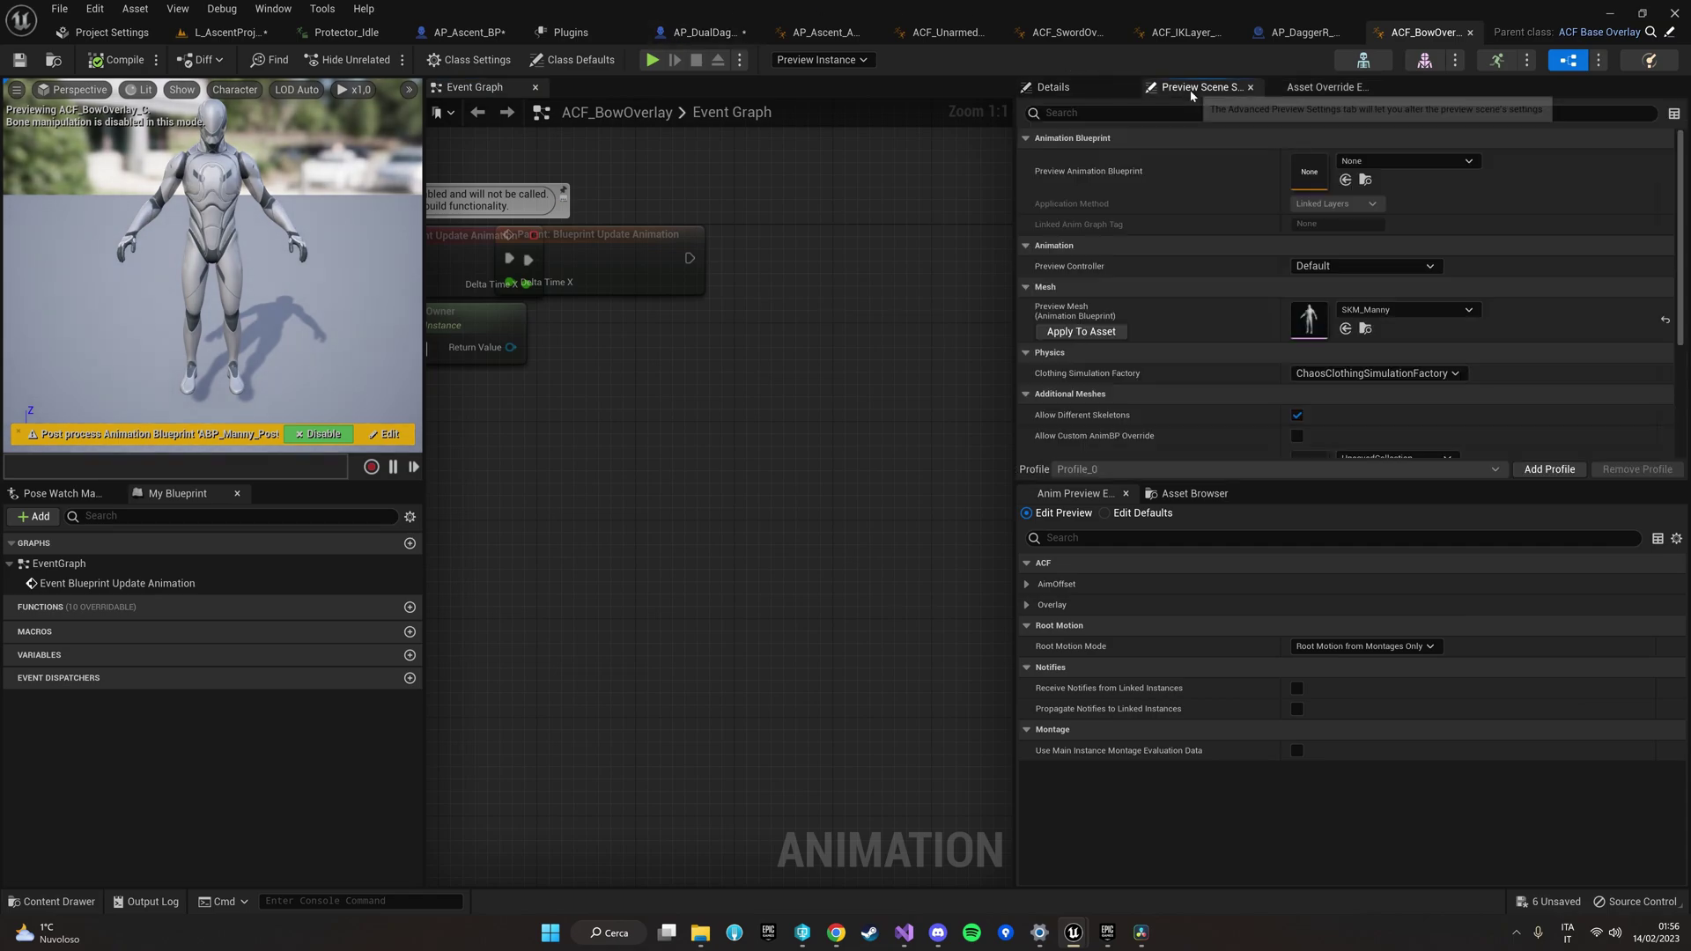
left_click(1092, 88)
left_click(1025, 179)
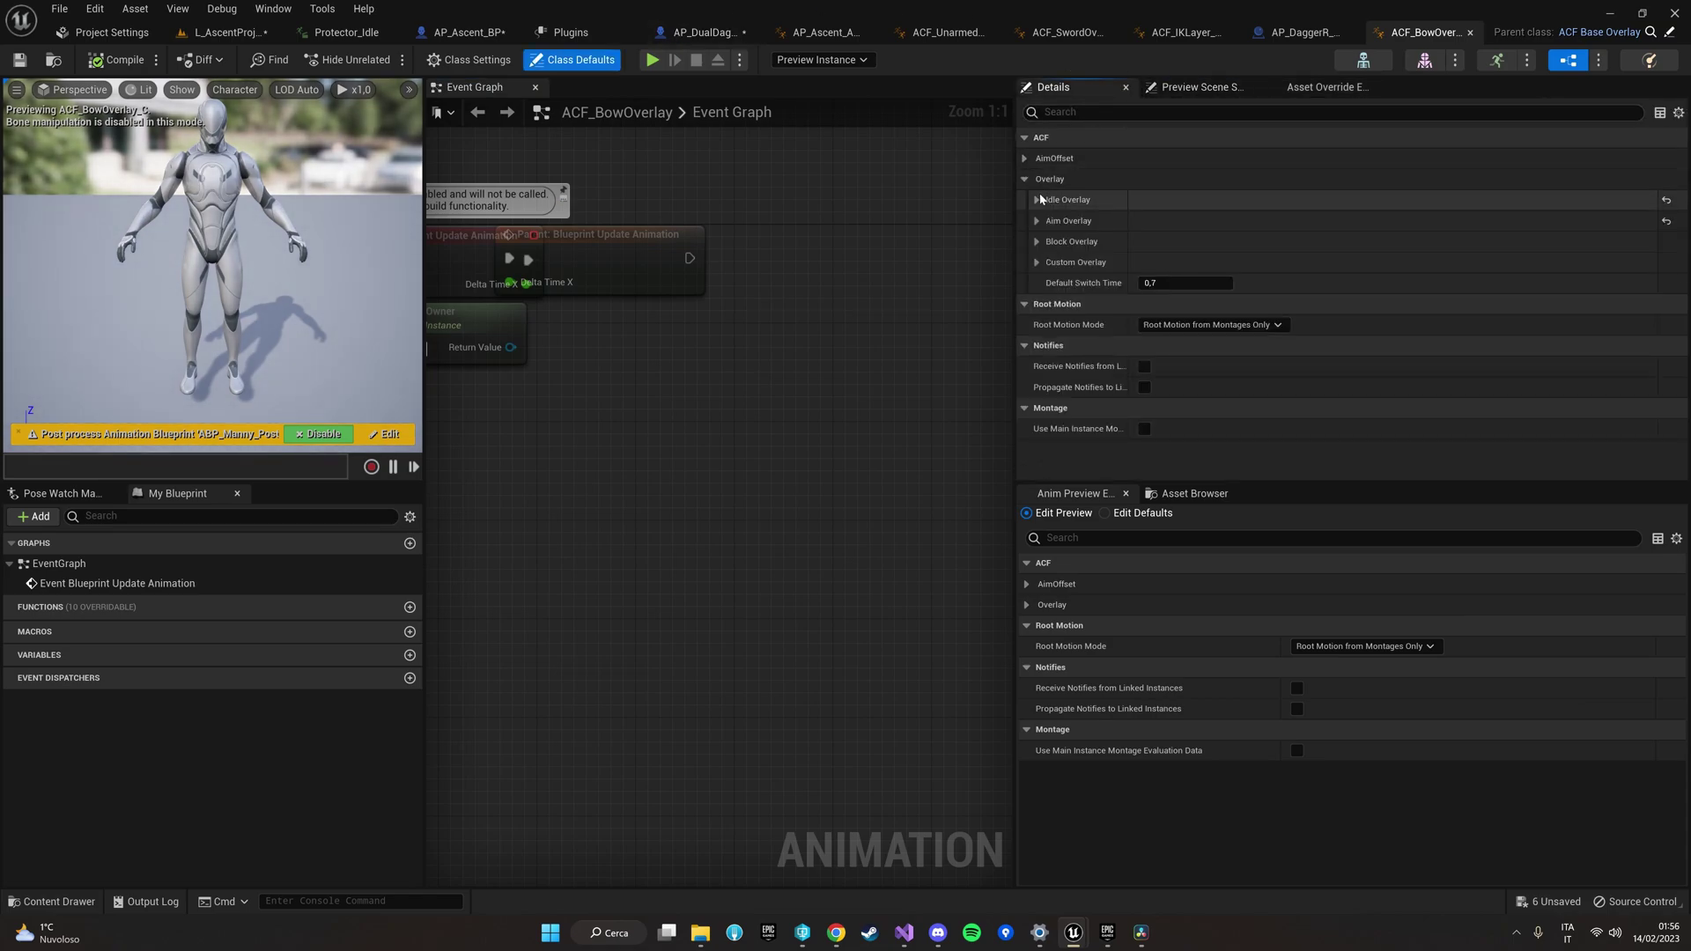
left_click(1037, 200)
double_click(1175, 229)
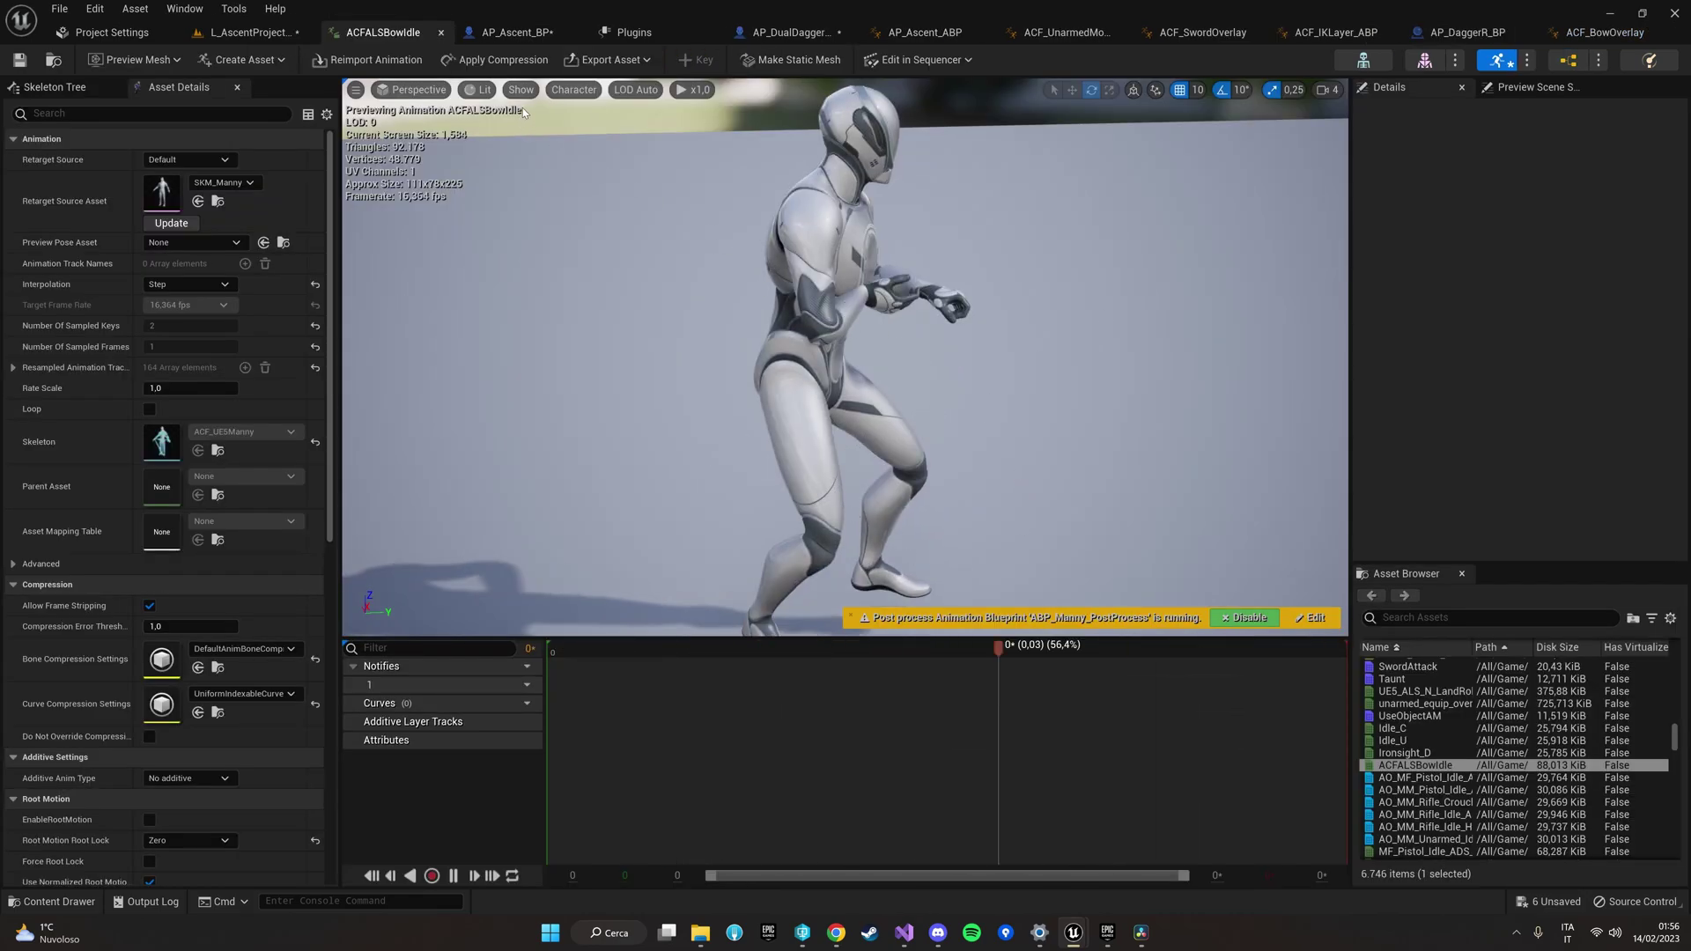
Step: Play the L_AscentProject_WP level and run the character around to test the sword overlay
left_click(247, 31)
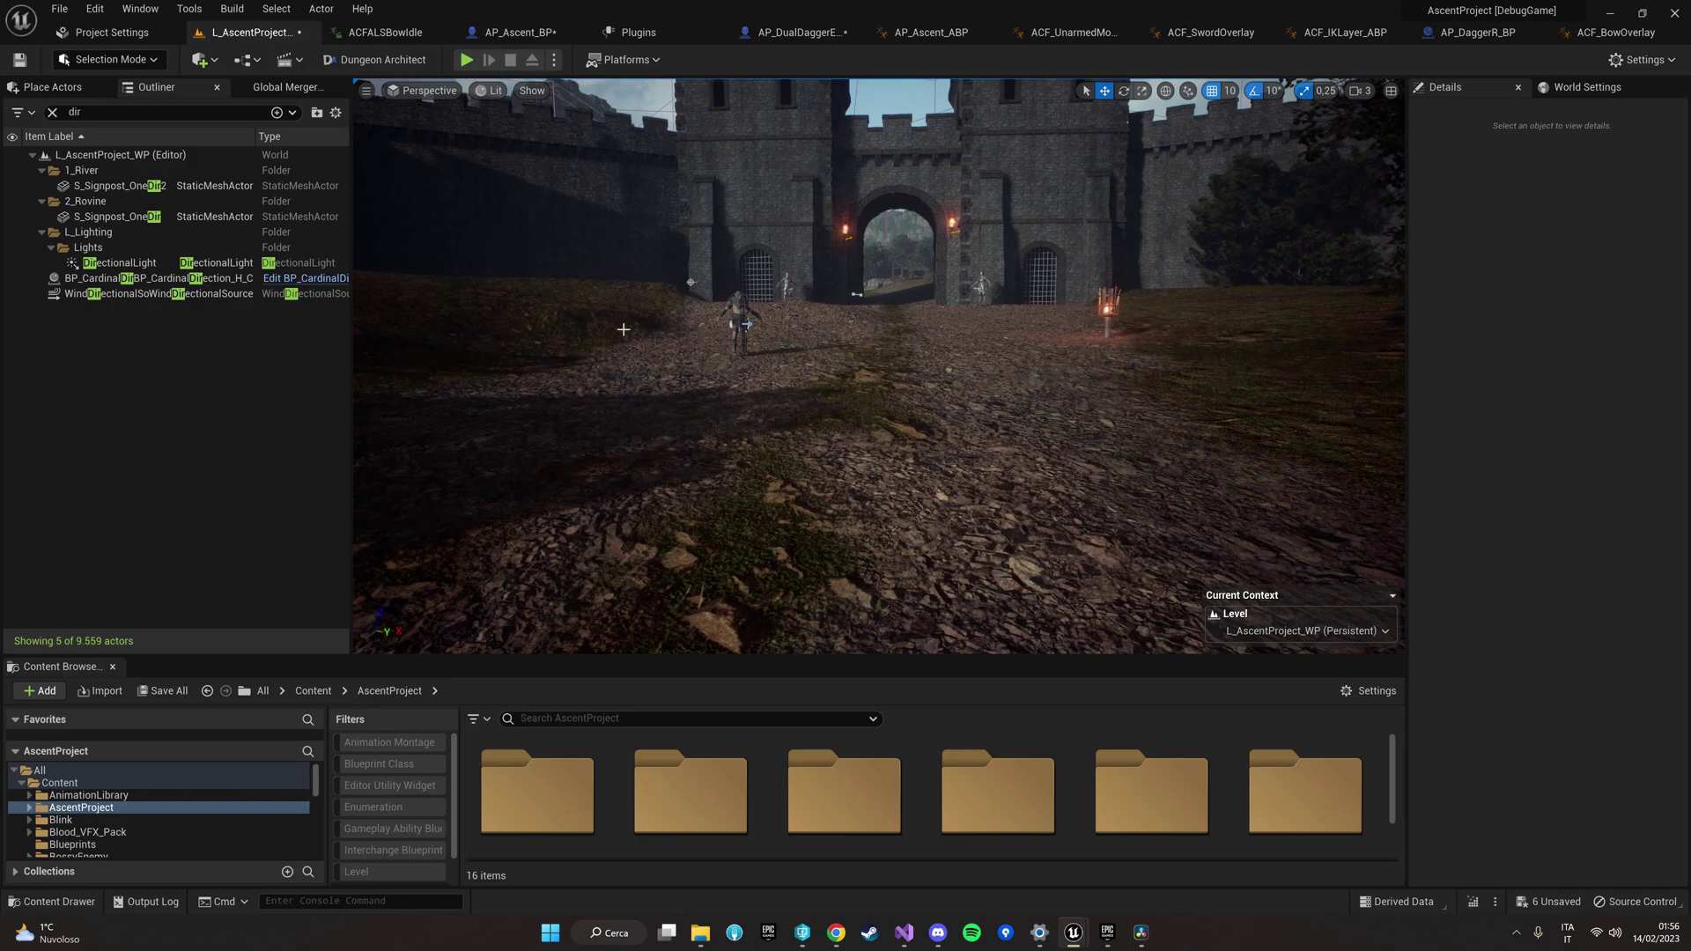
scroll(914, 462, "down", 6)
scroll(914, 462, "up", 5)
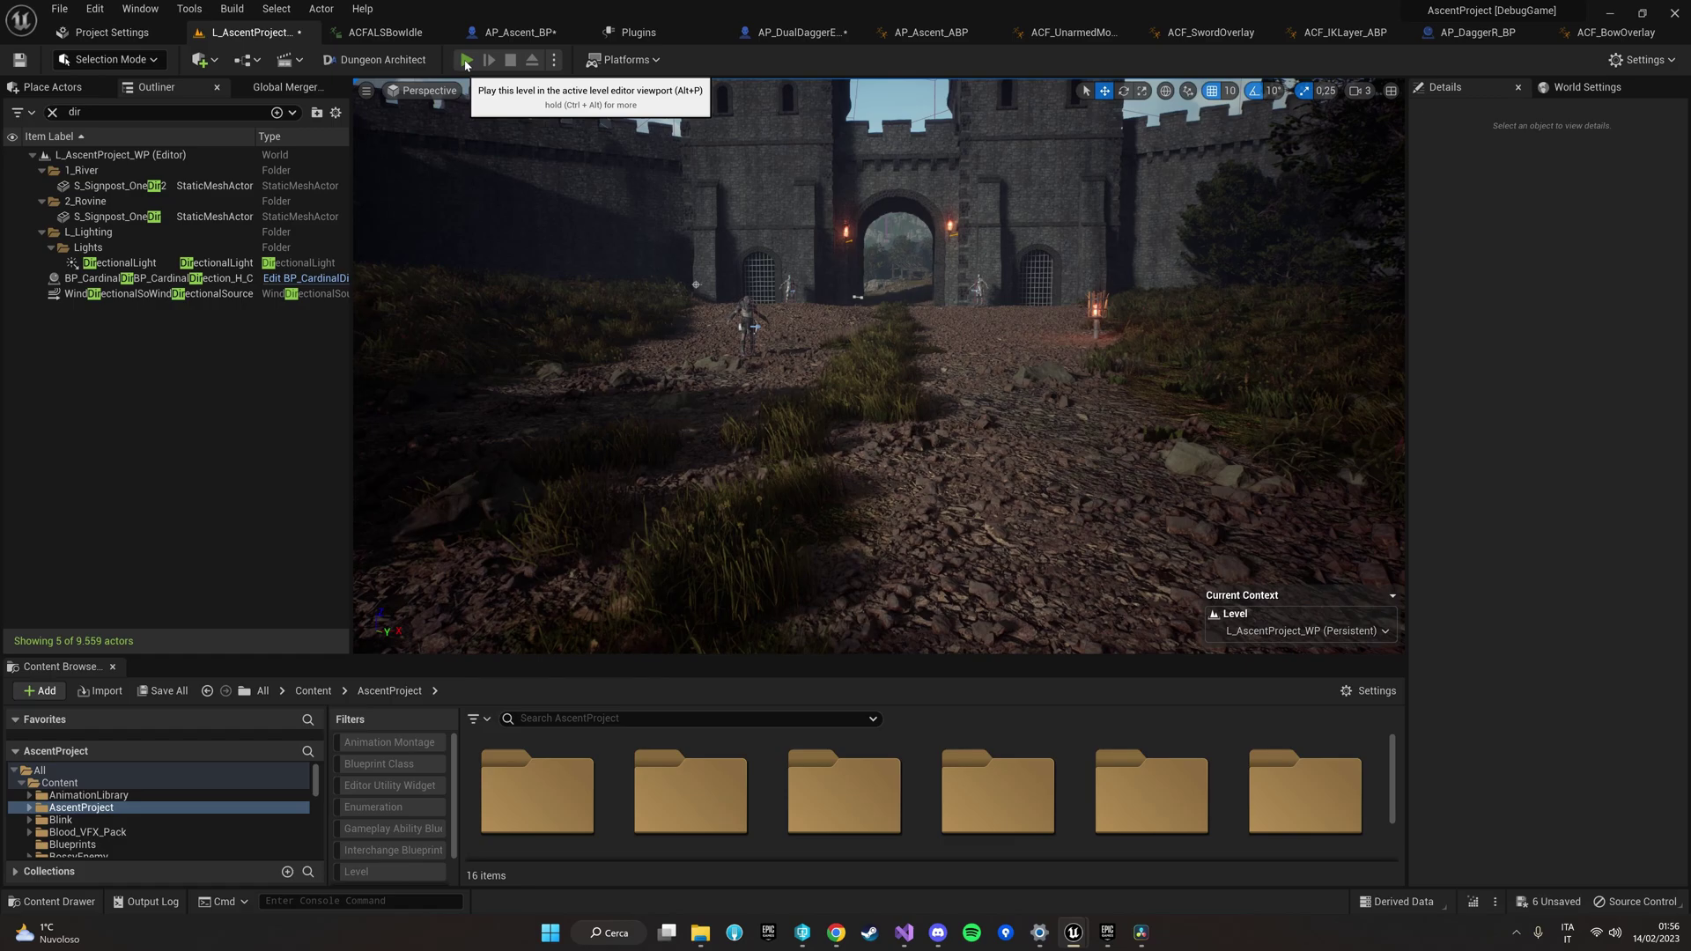
left_click(466, 60)
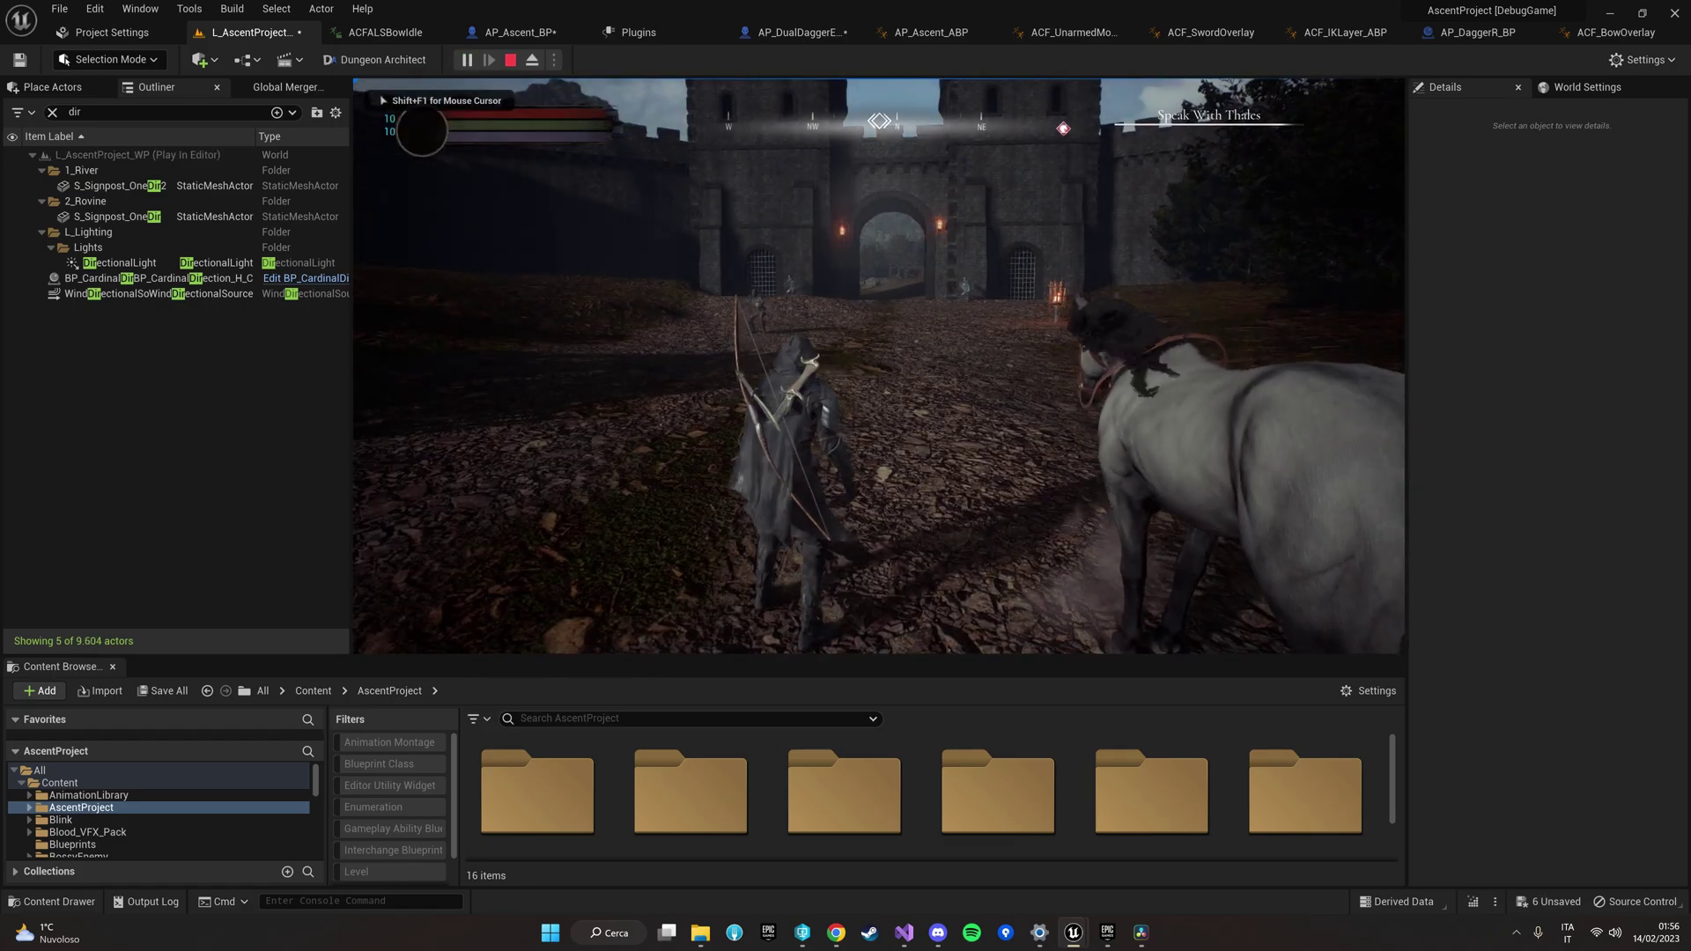
key("w")
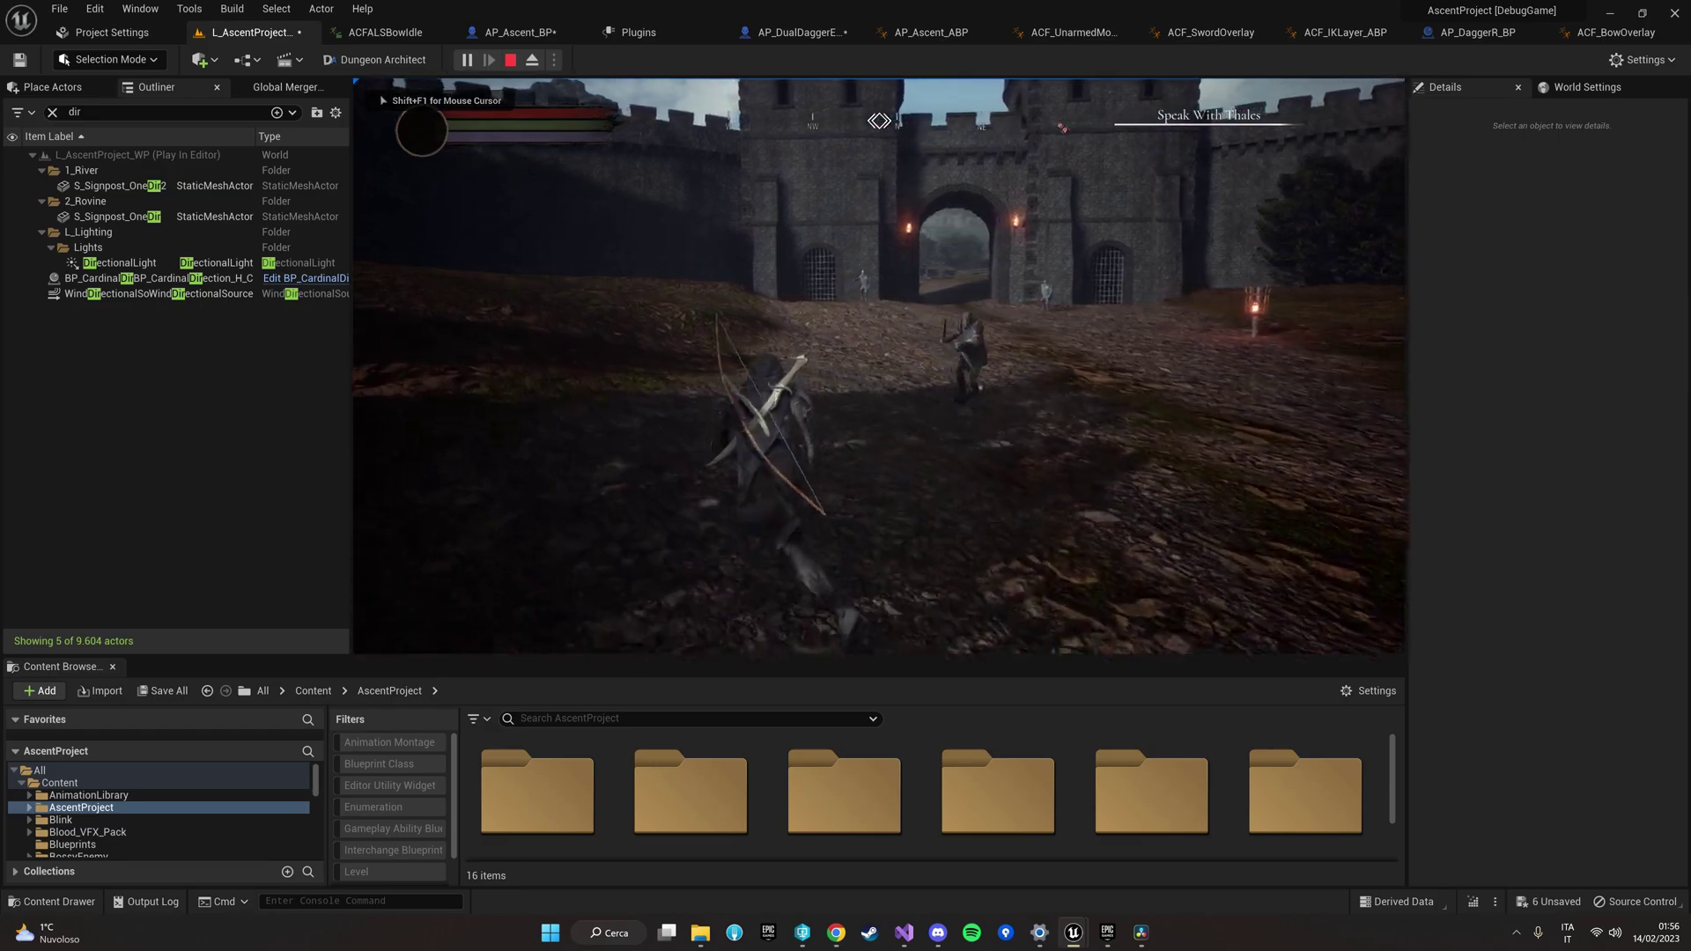
key("s")
key("d")
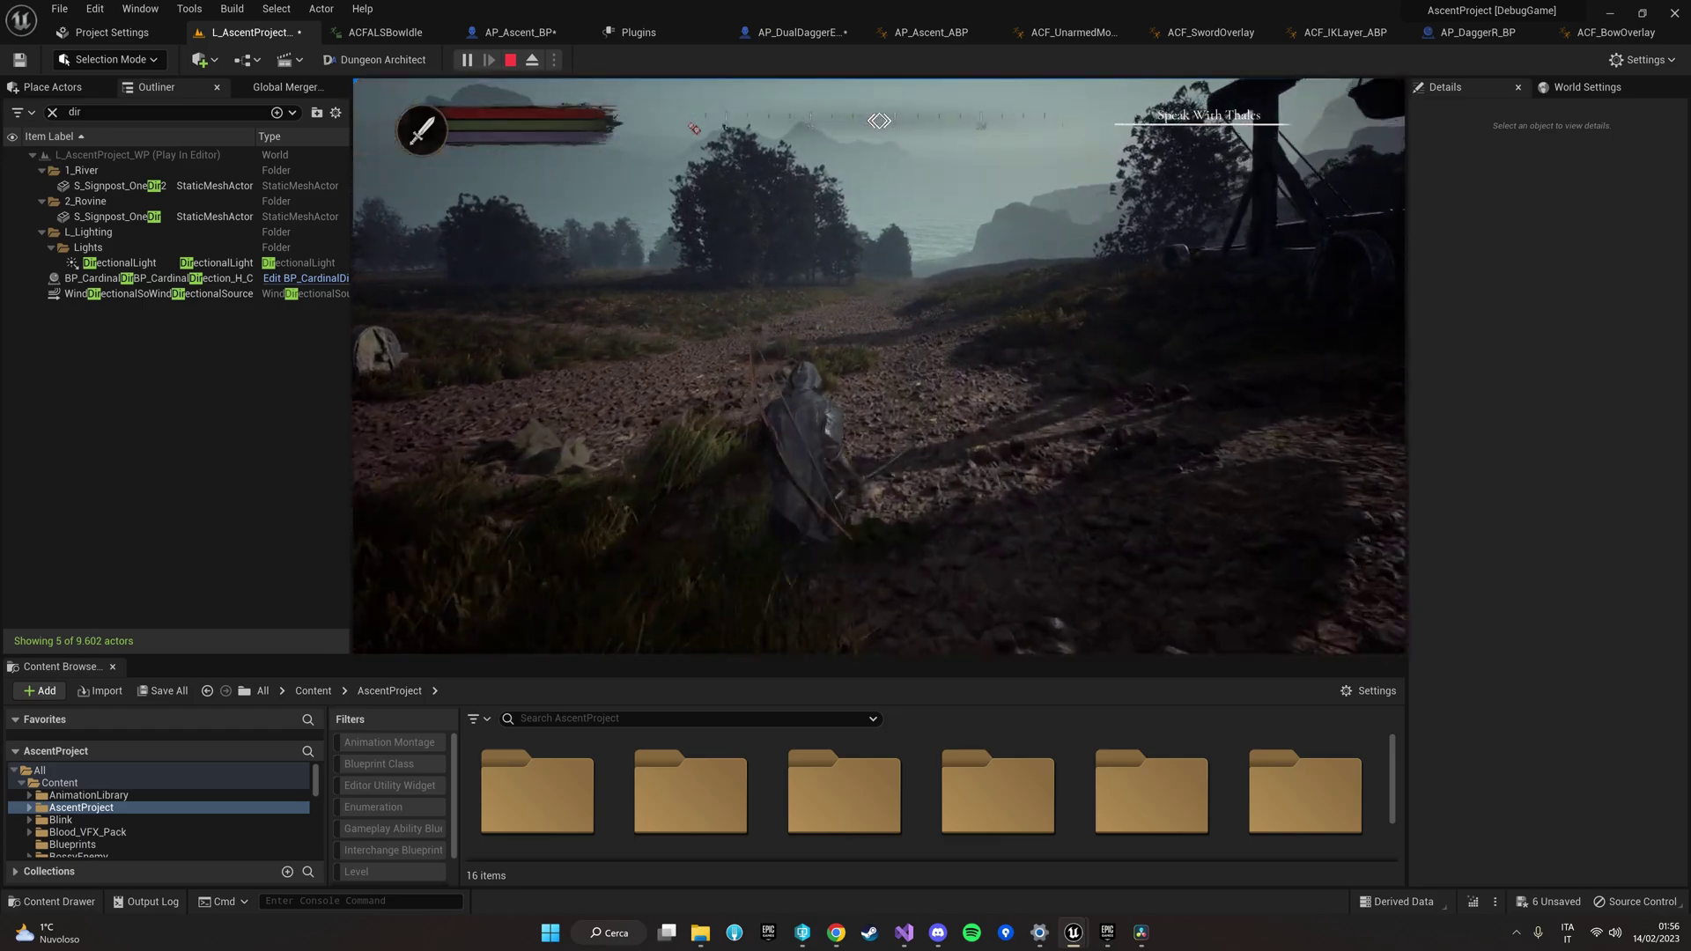
key("w")
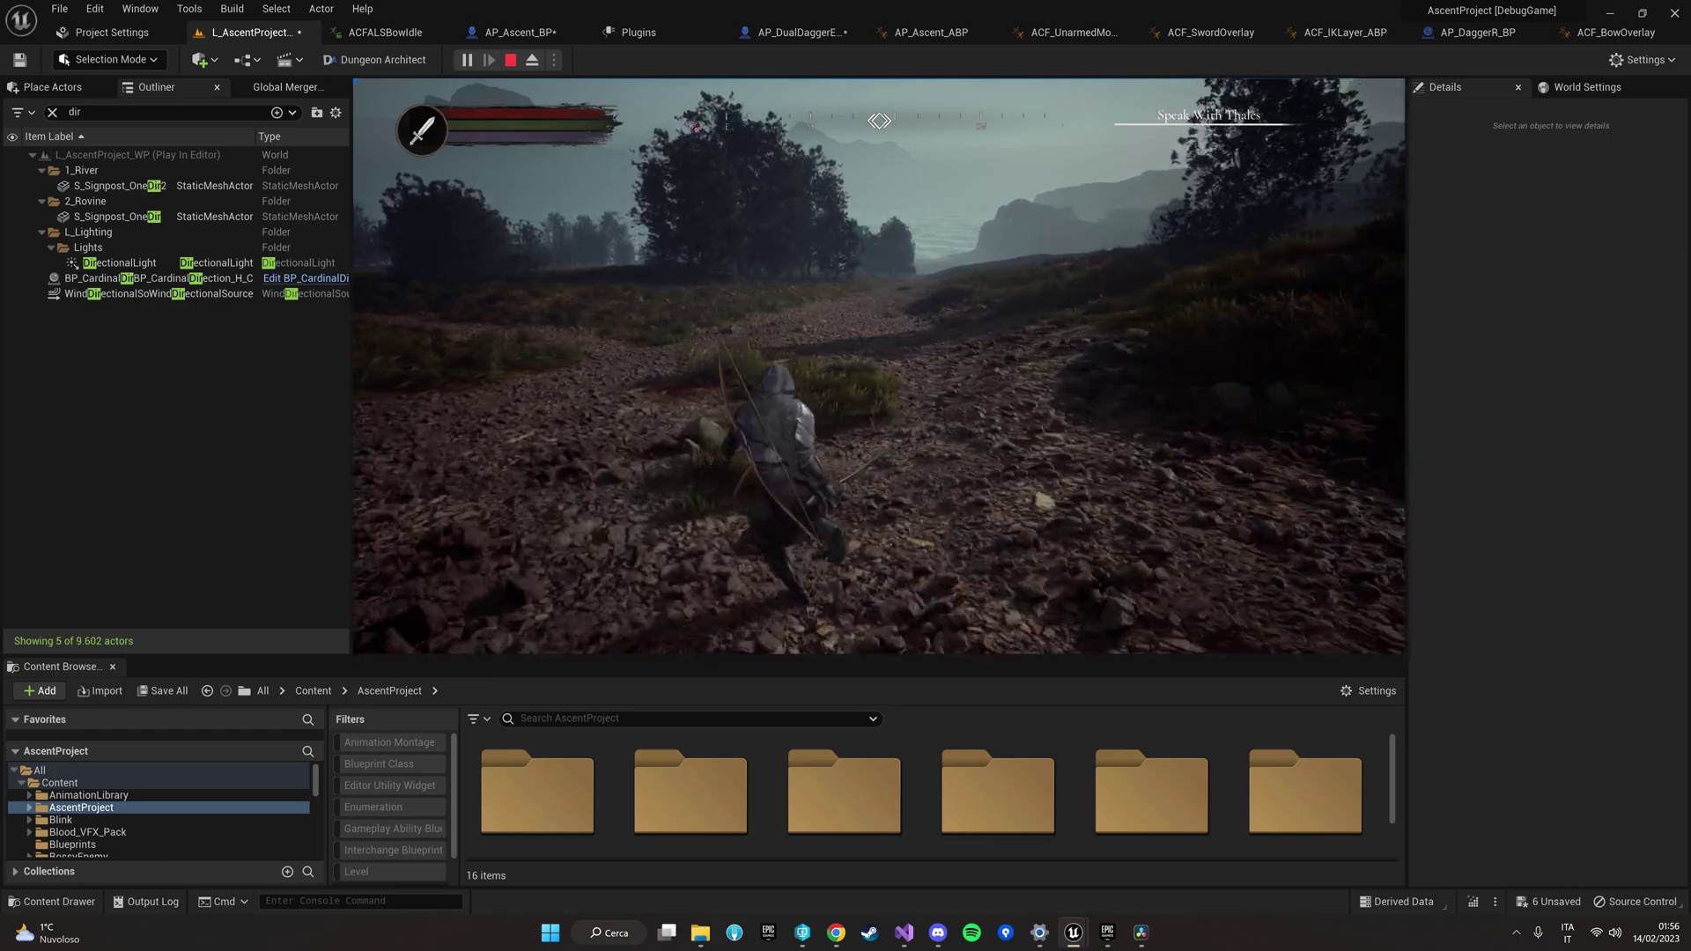
key("w")
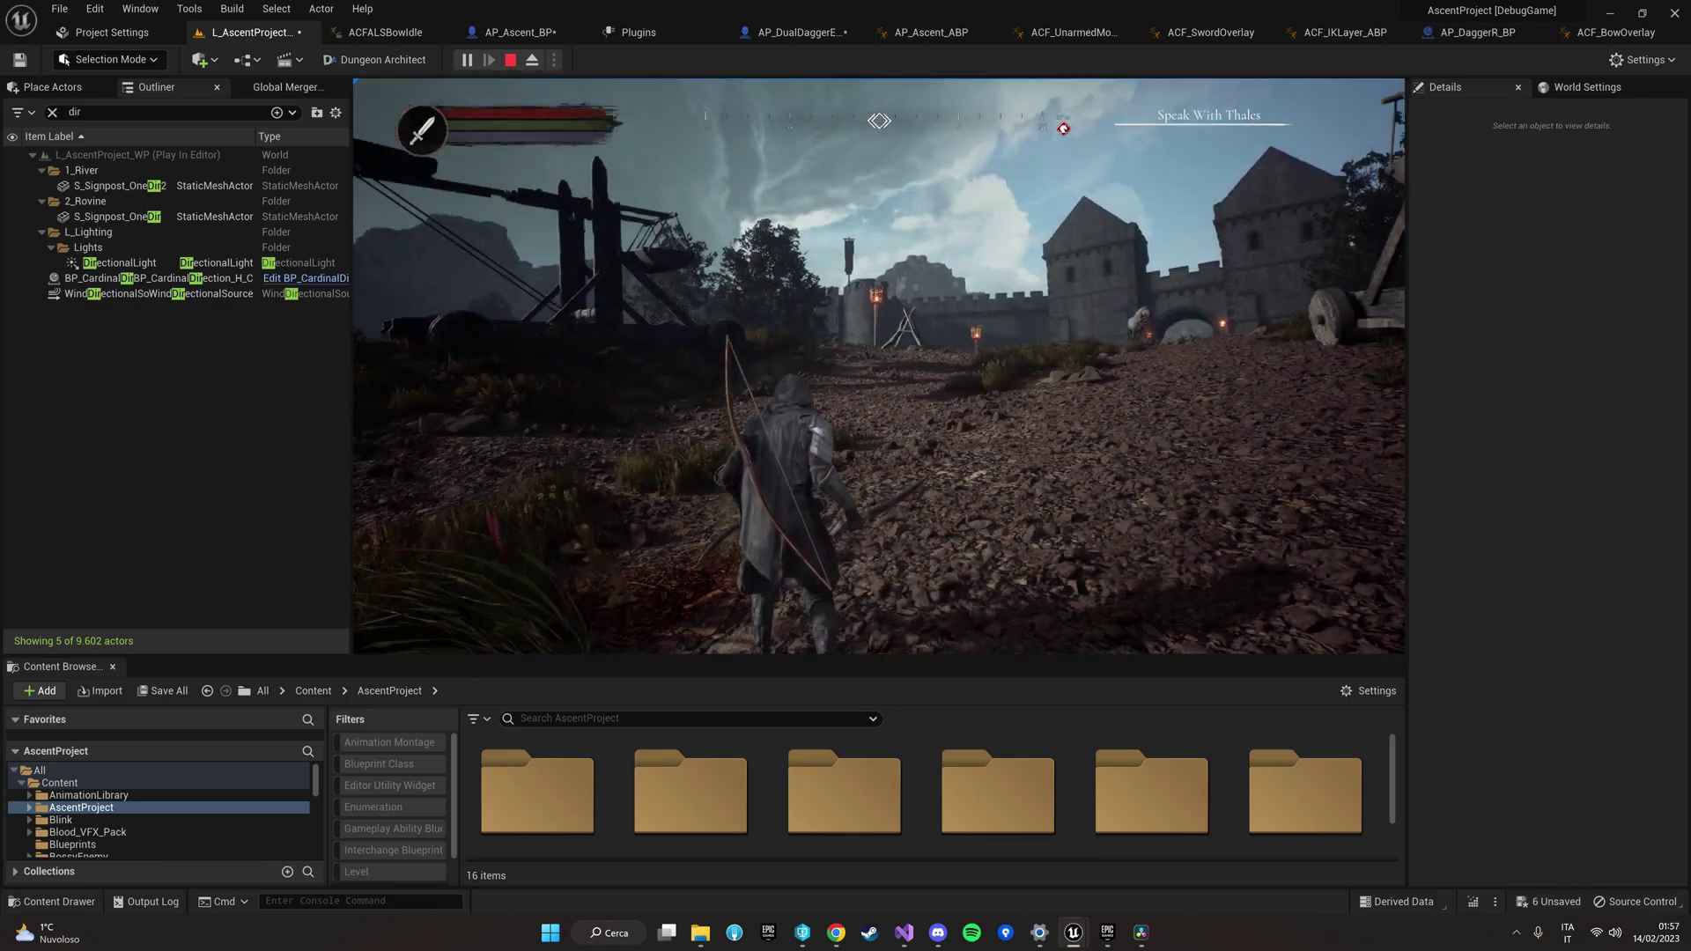
key("w")
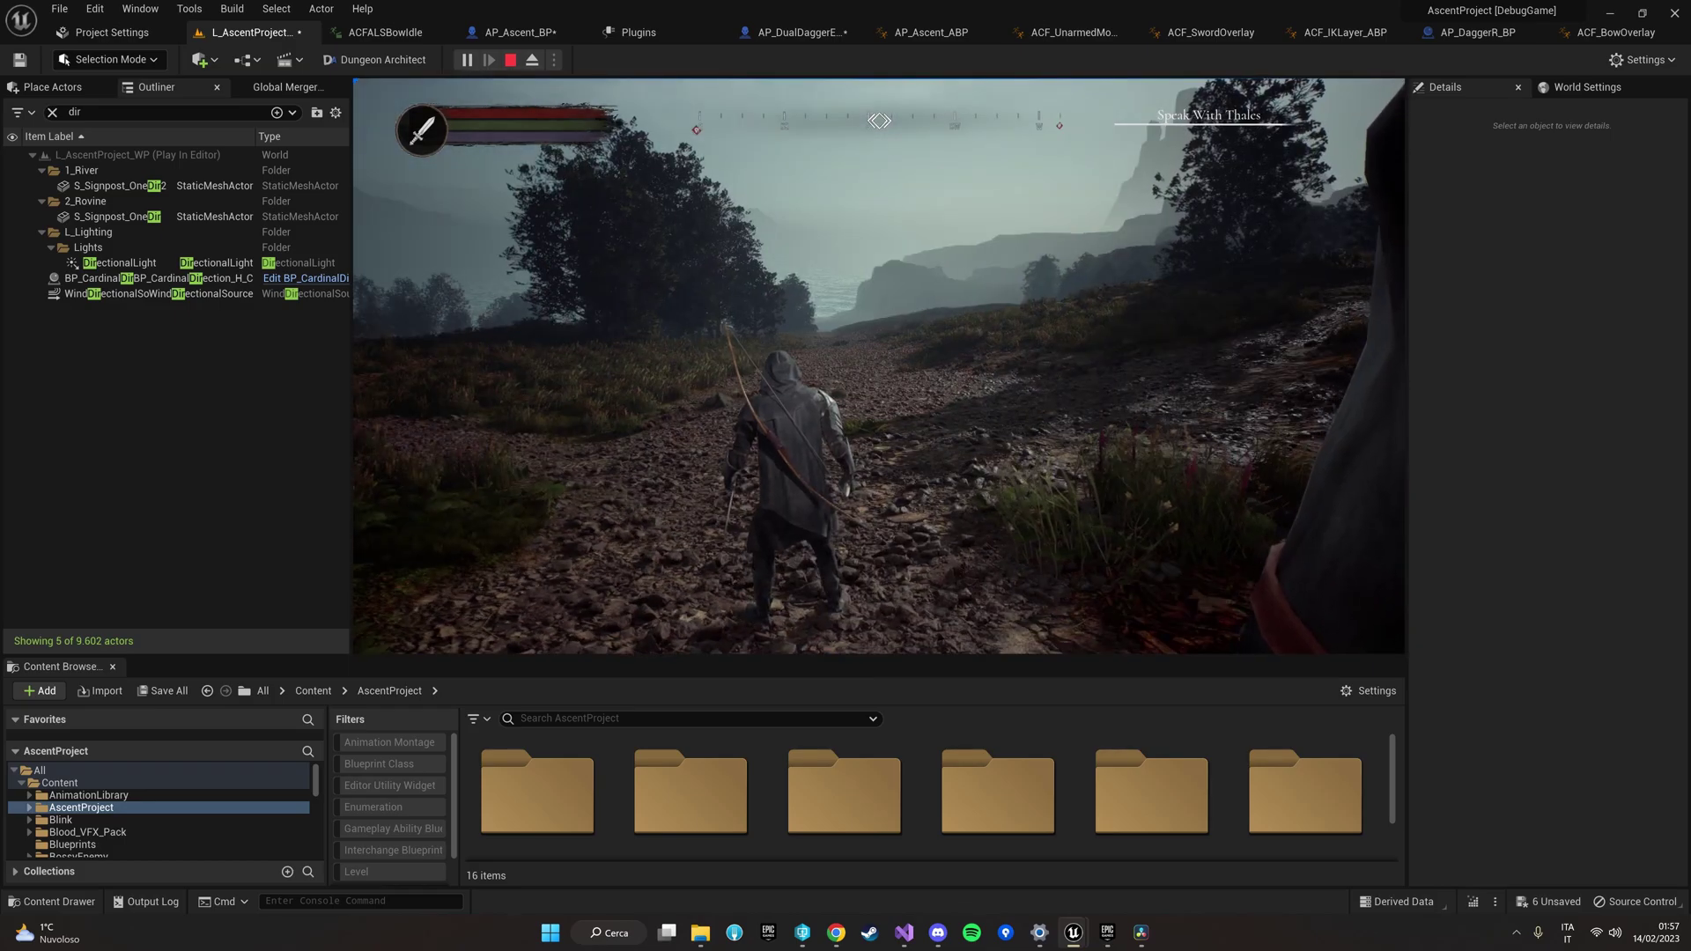
Step: Switch the character to the bow, run with it to test the bow overlay, and release the mouse cursor from the game
key("2")
key("w")
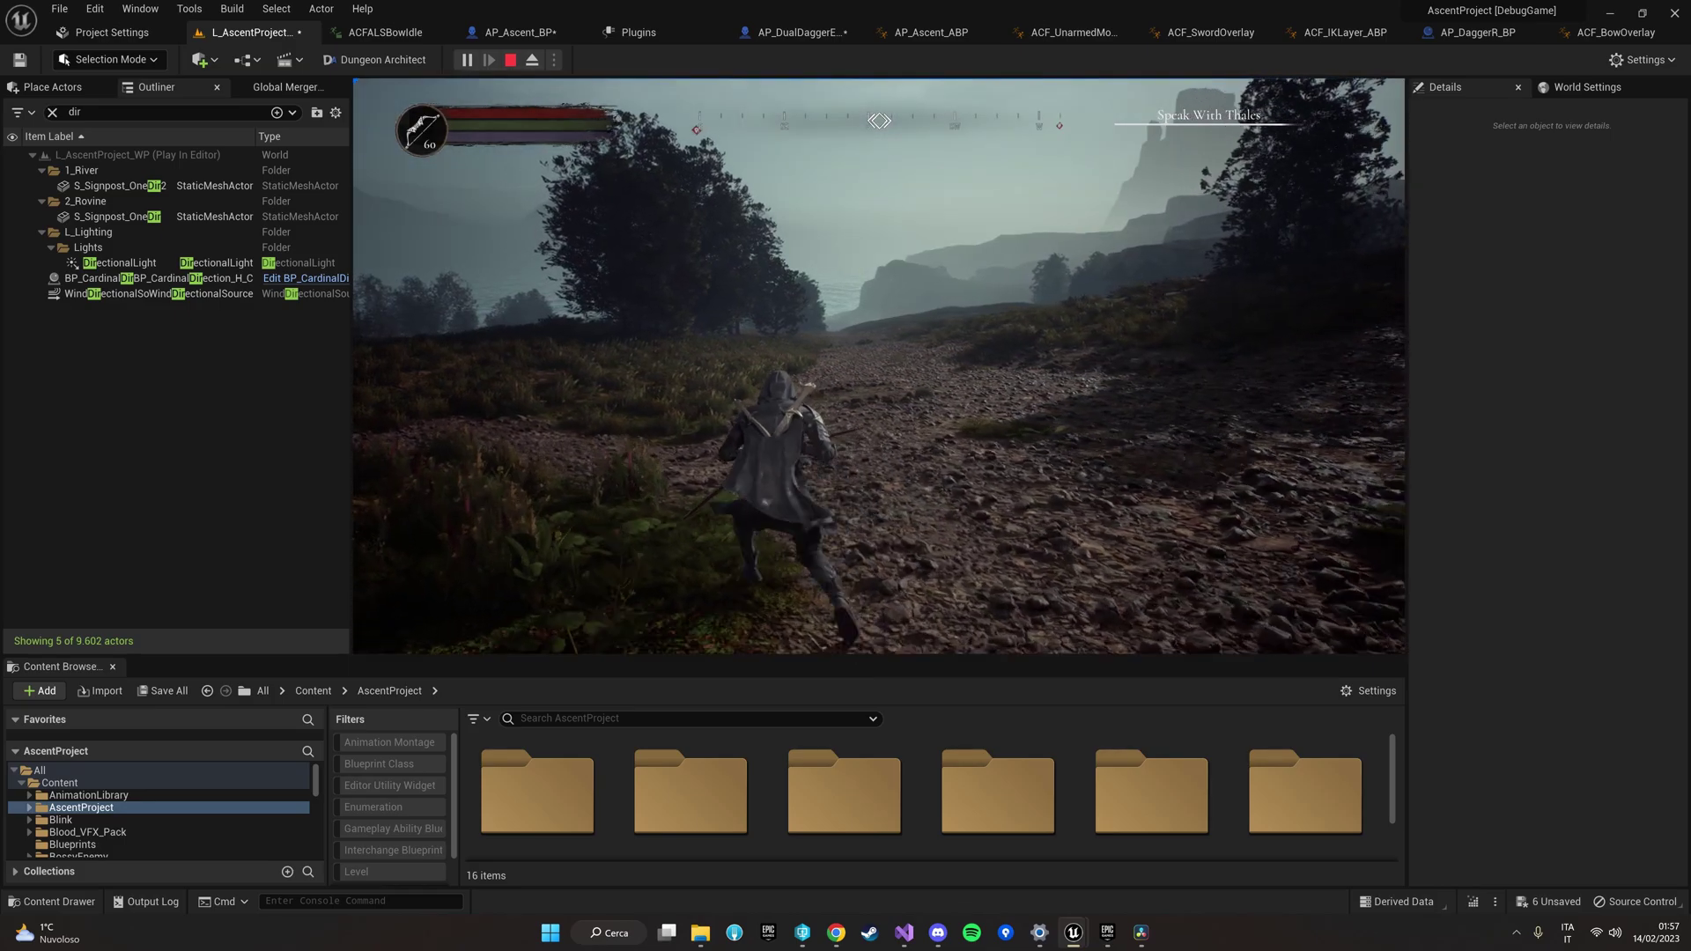
key("w")
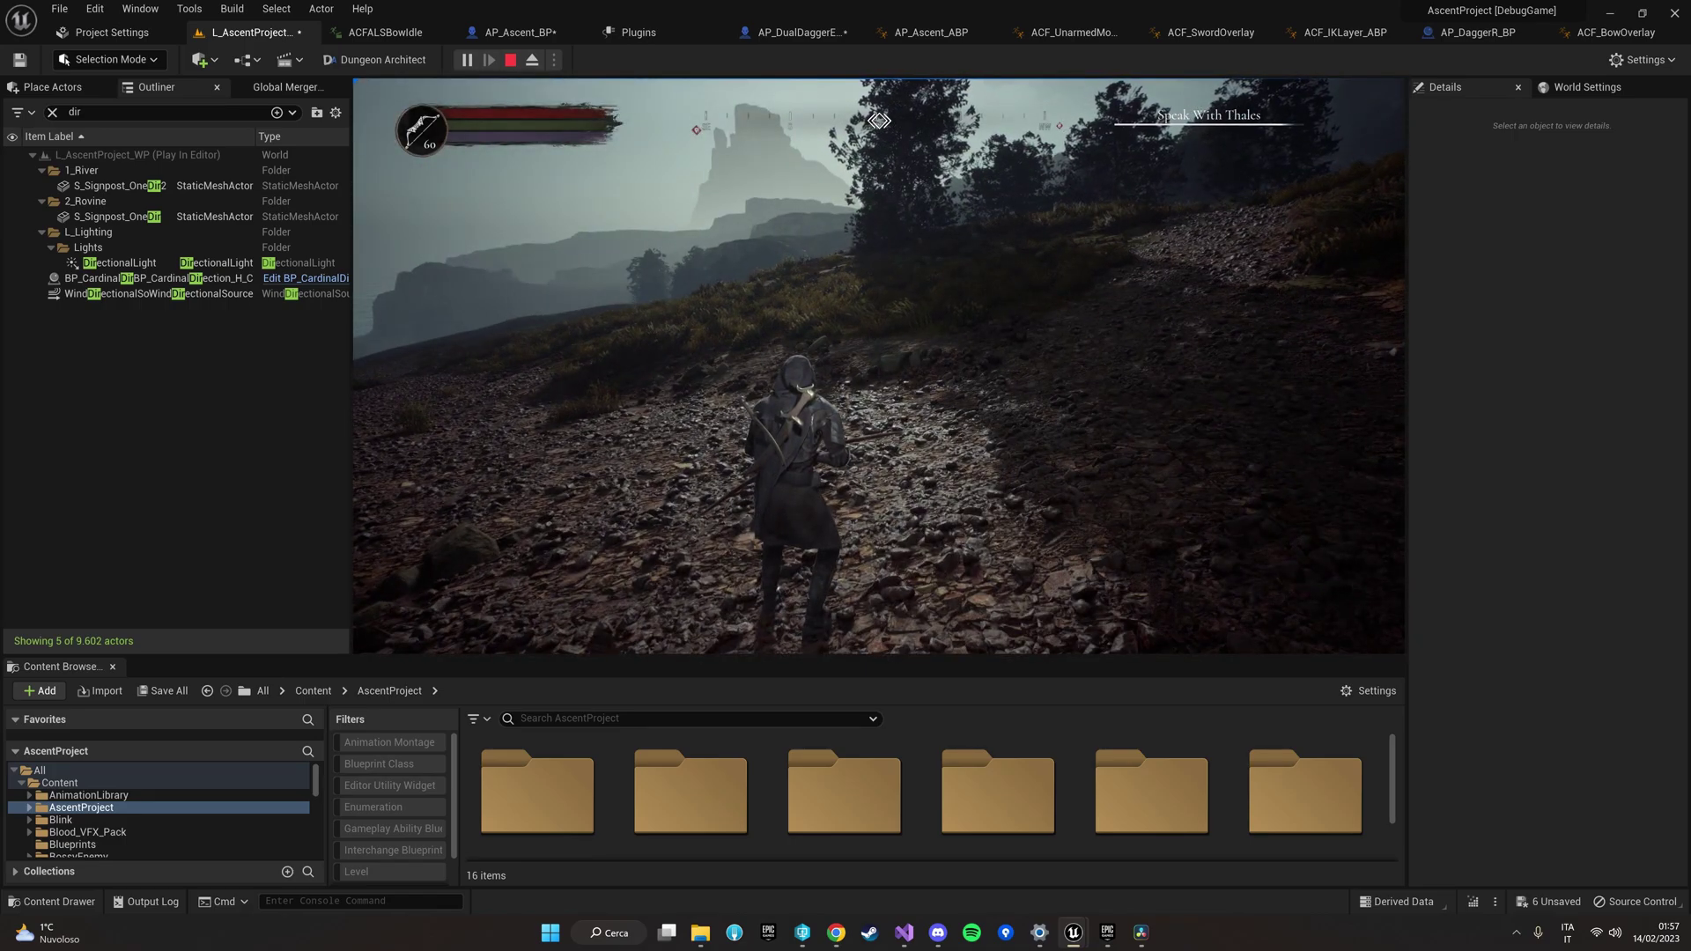
key("shift+F1")
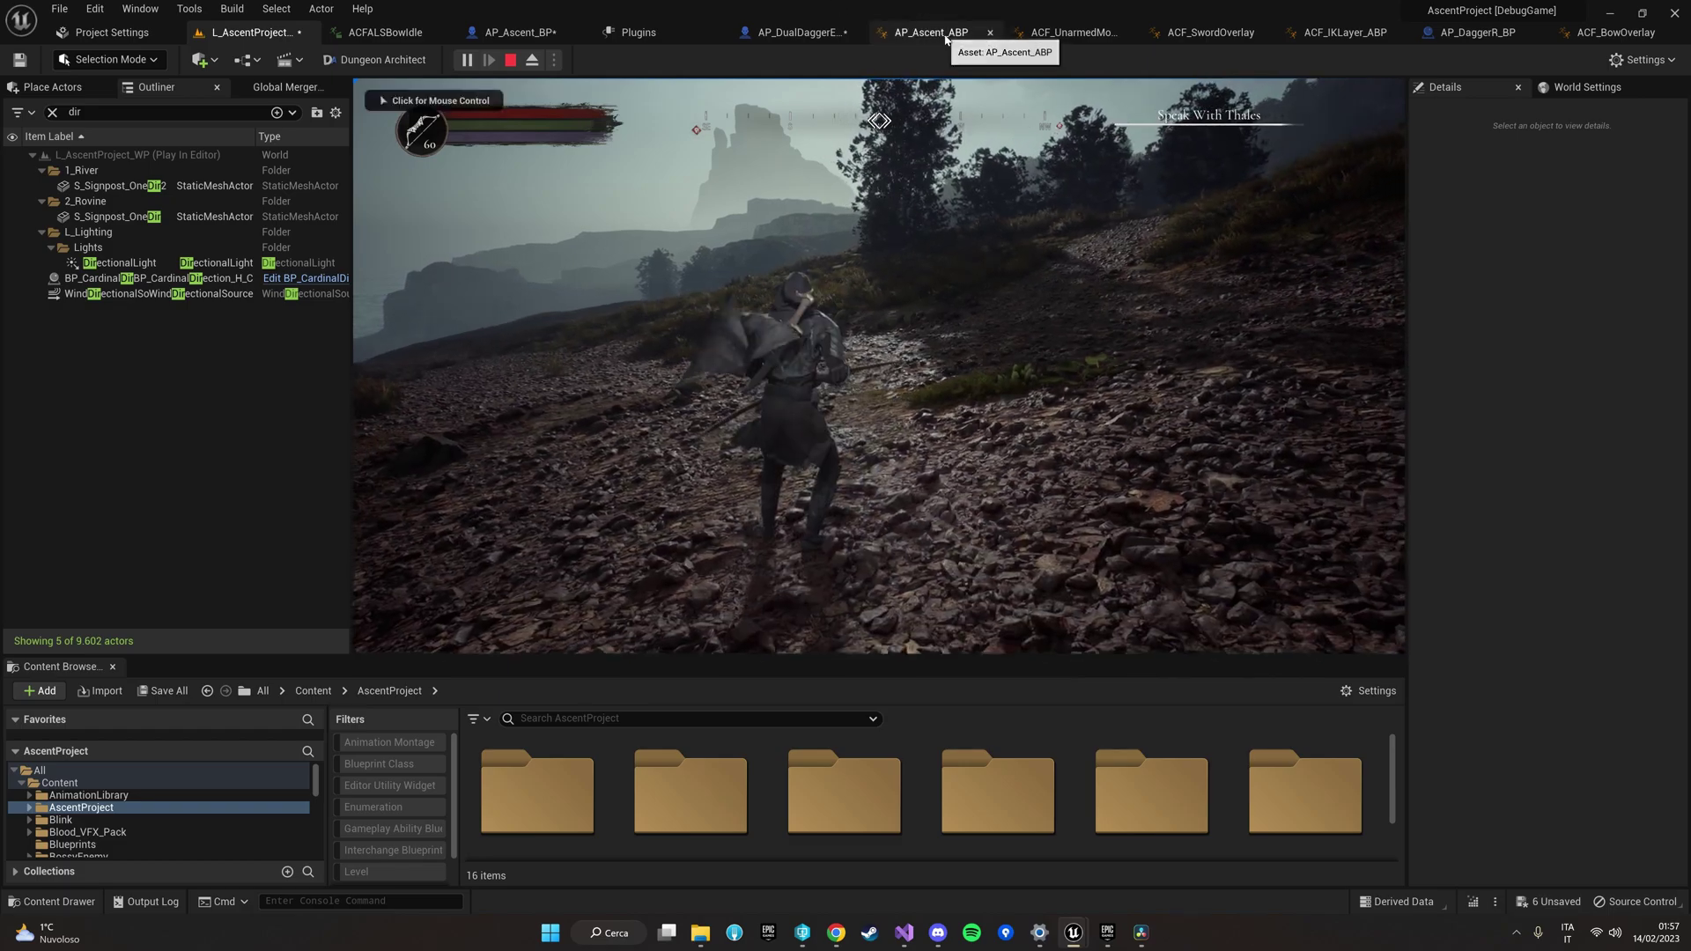
Step: Examine the AP_RiderLayer assigned in AP_Ascent_ABP's rider layers and preview its AP_Rider_BS blend space at different turn and direction values
left_click(946, 39)
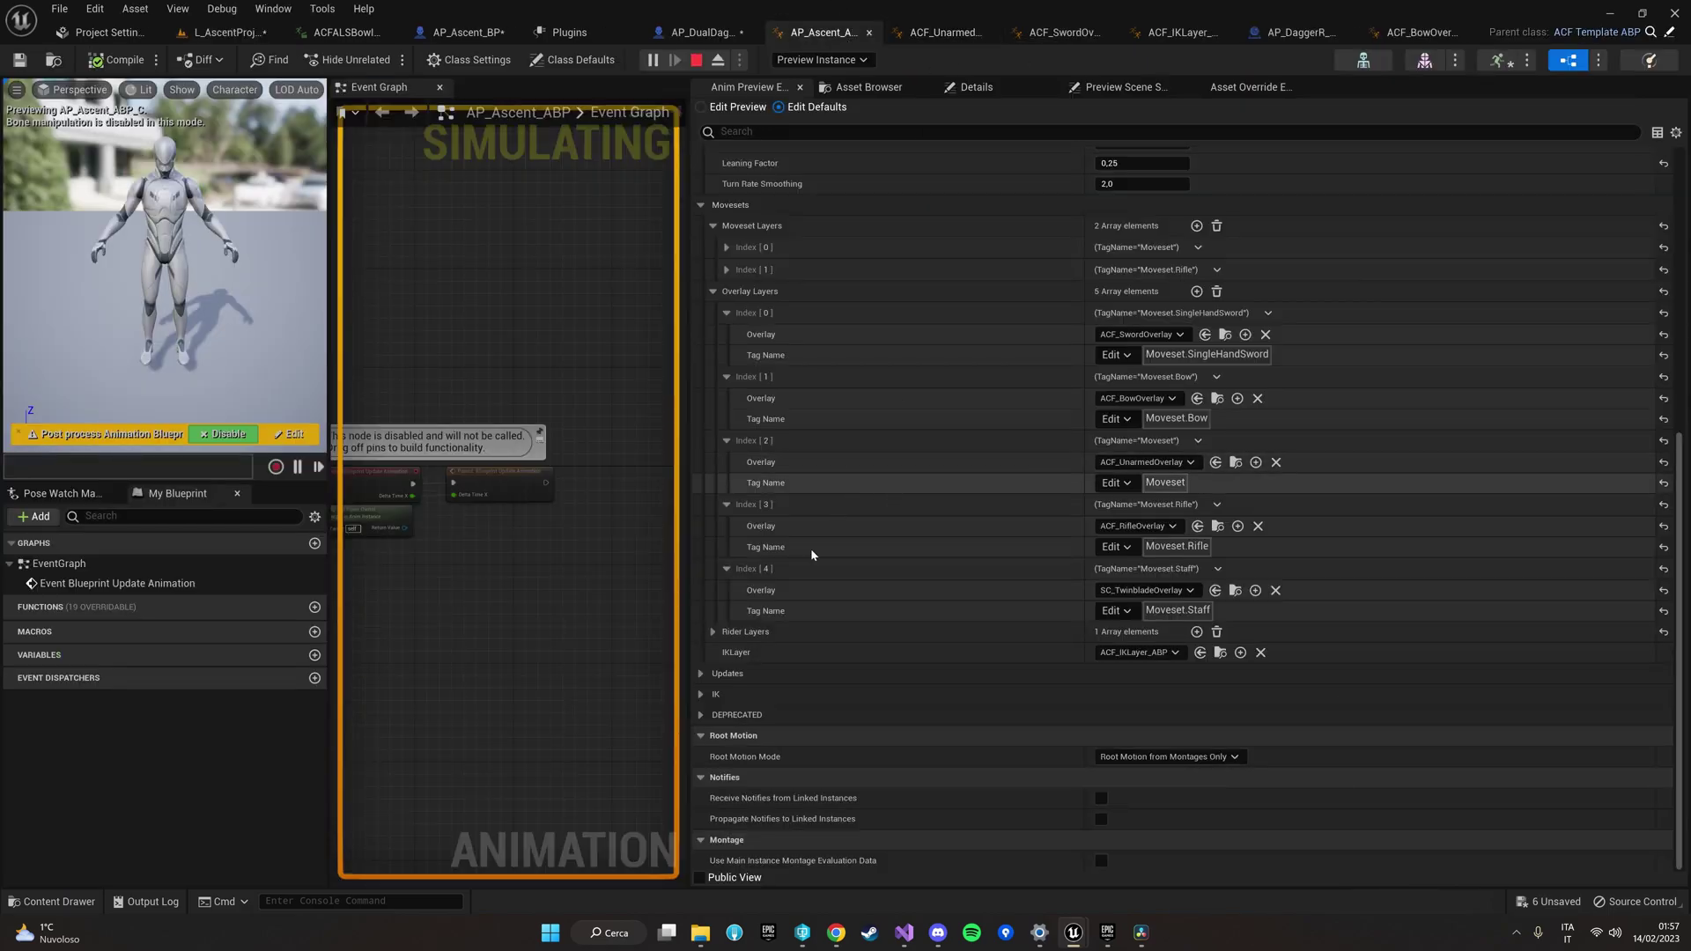
left_click(714, 631)
scroll(740, 639, "down", 1)
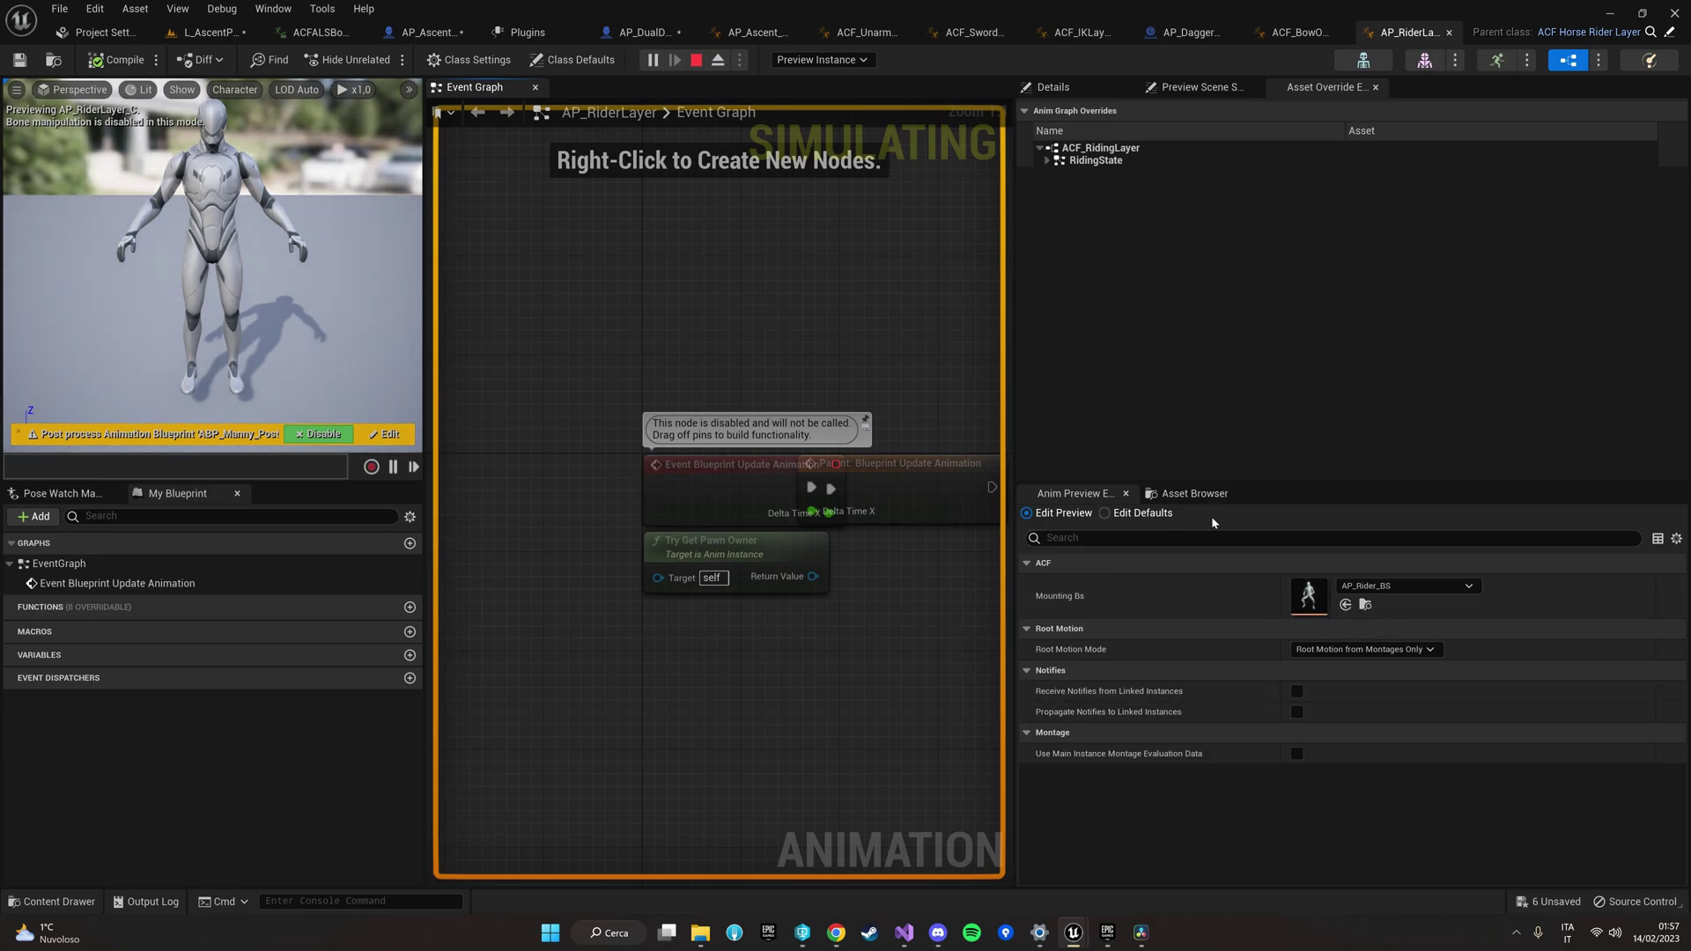
left_click_drag(1228, 482, 1232, 217)
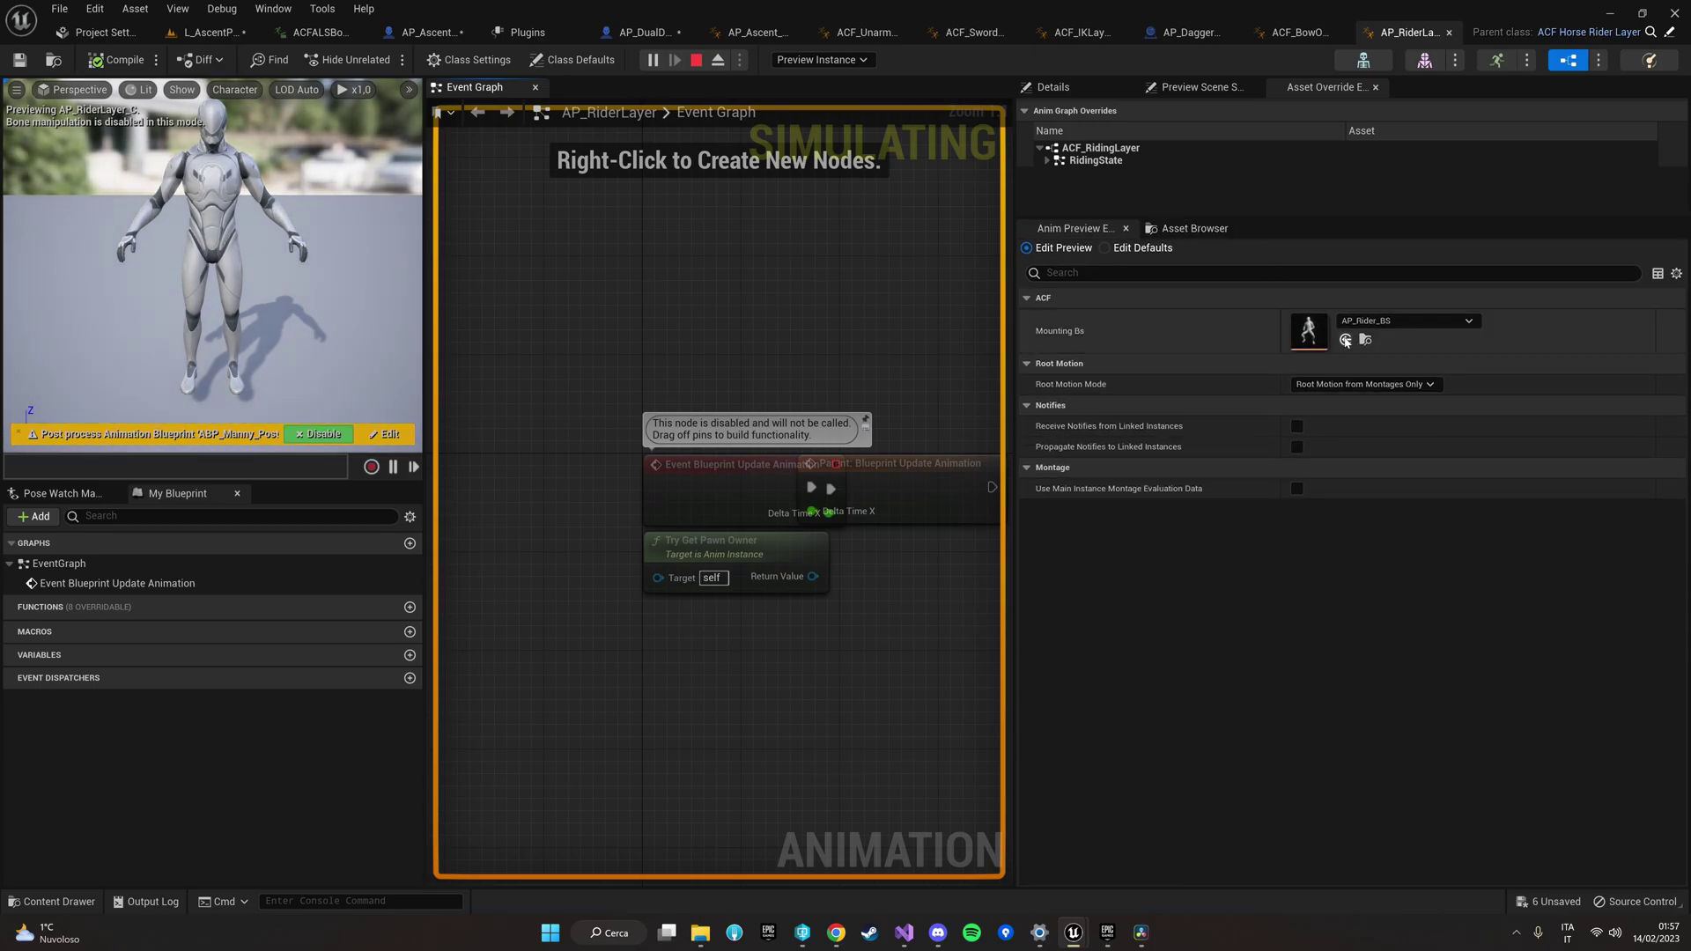
double_click(1321, 341)
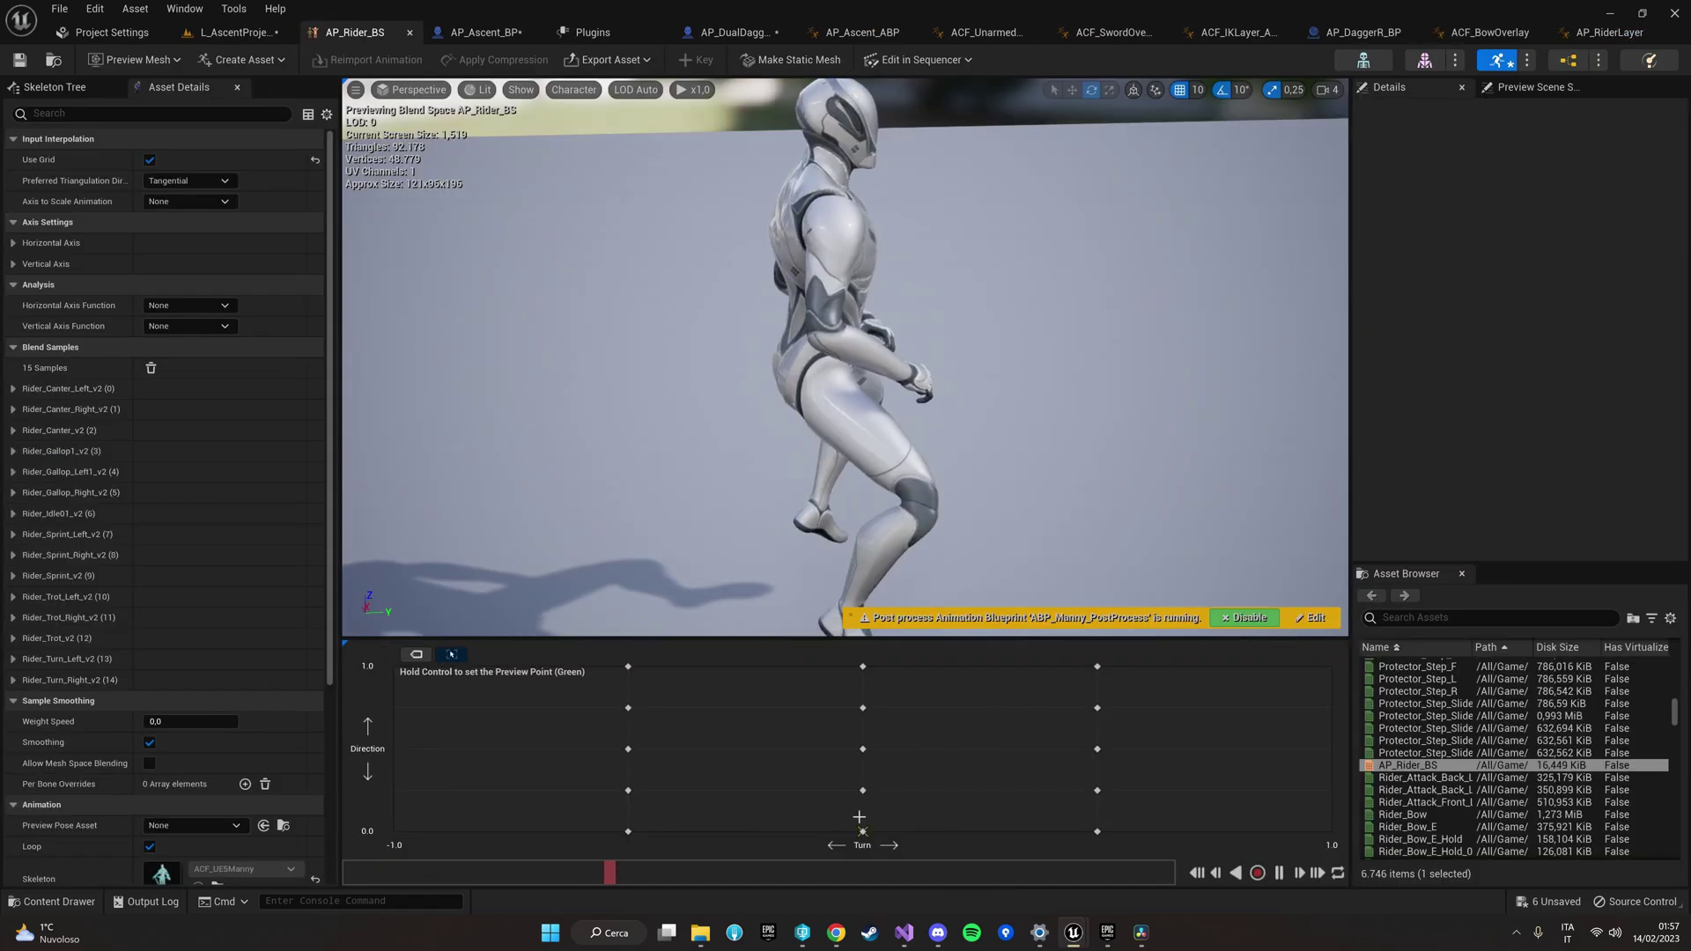
key("ctrl")
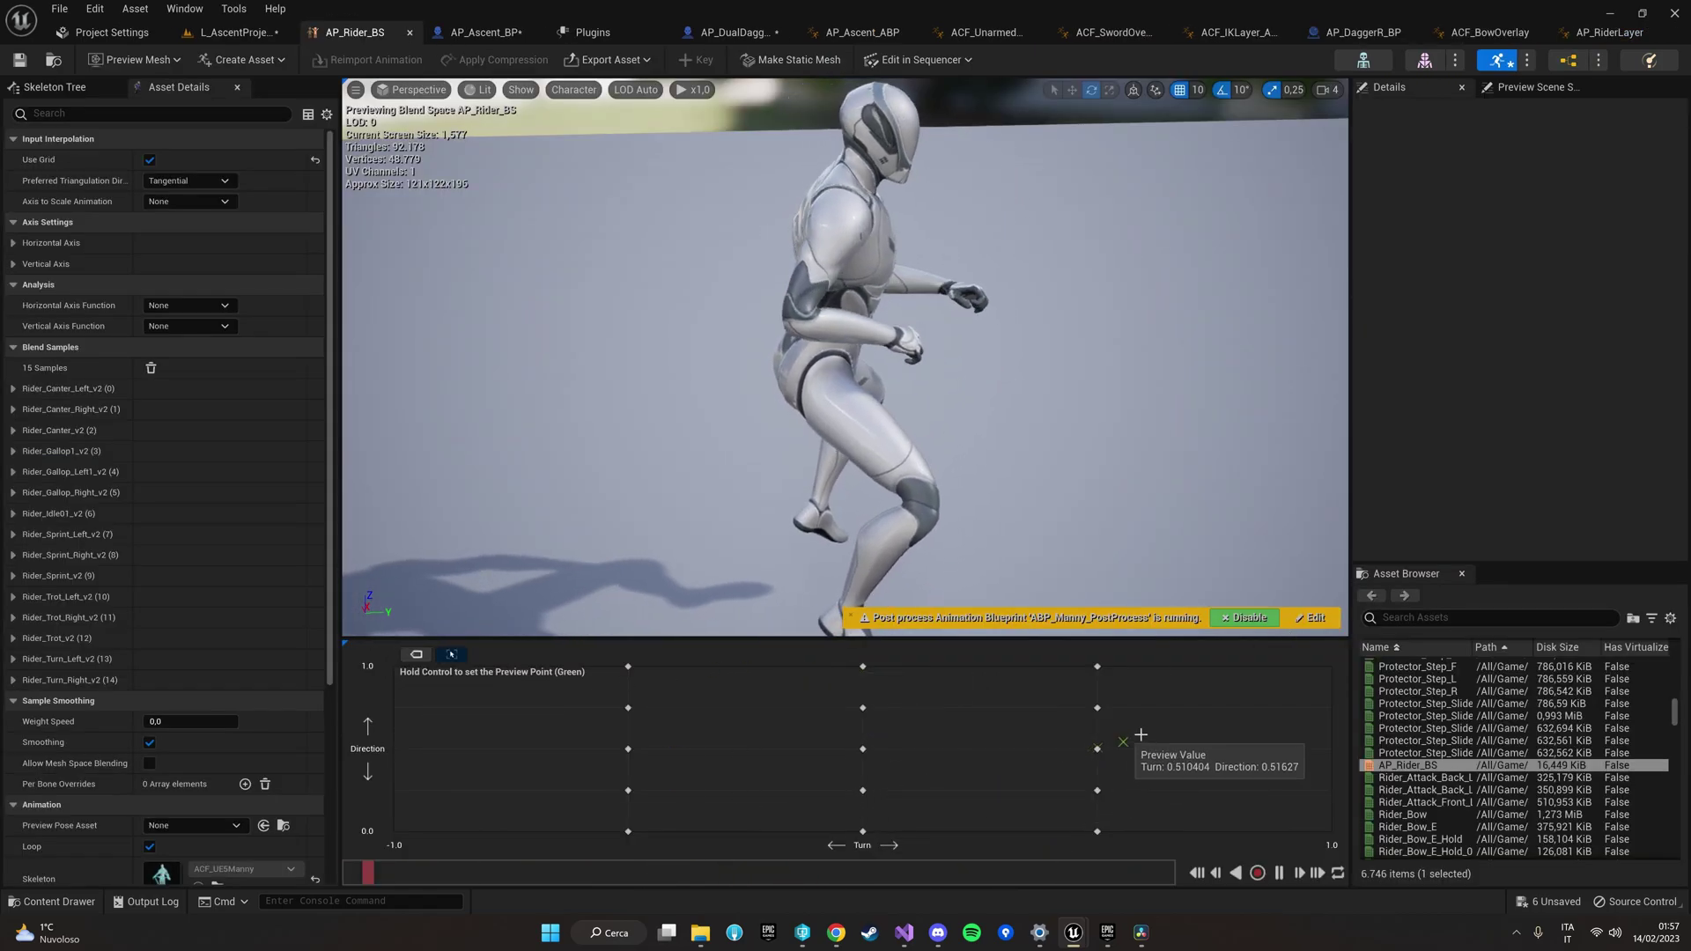
Step: Return to the running L_AscentProject_WP level, run the character to the horse and mount it
left_click(234, 32)
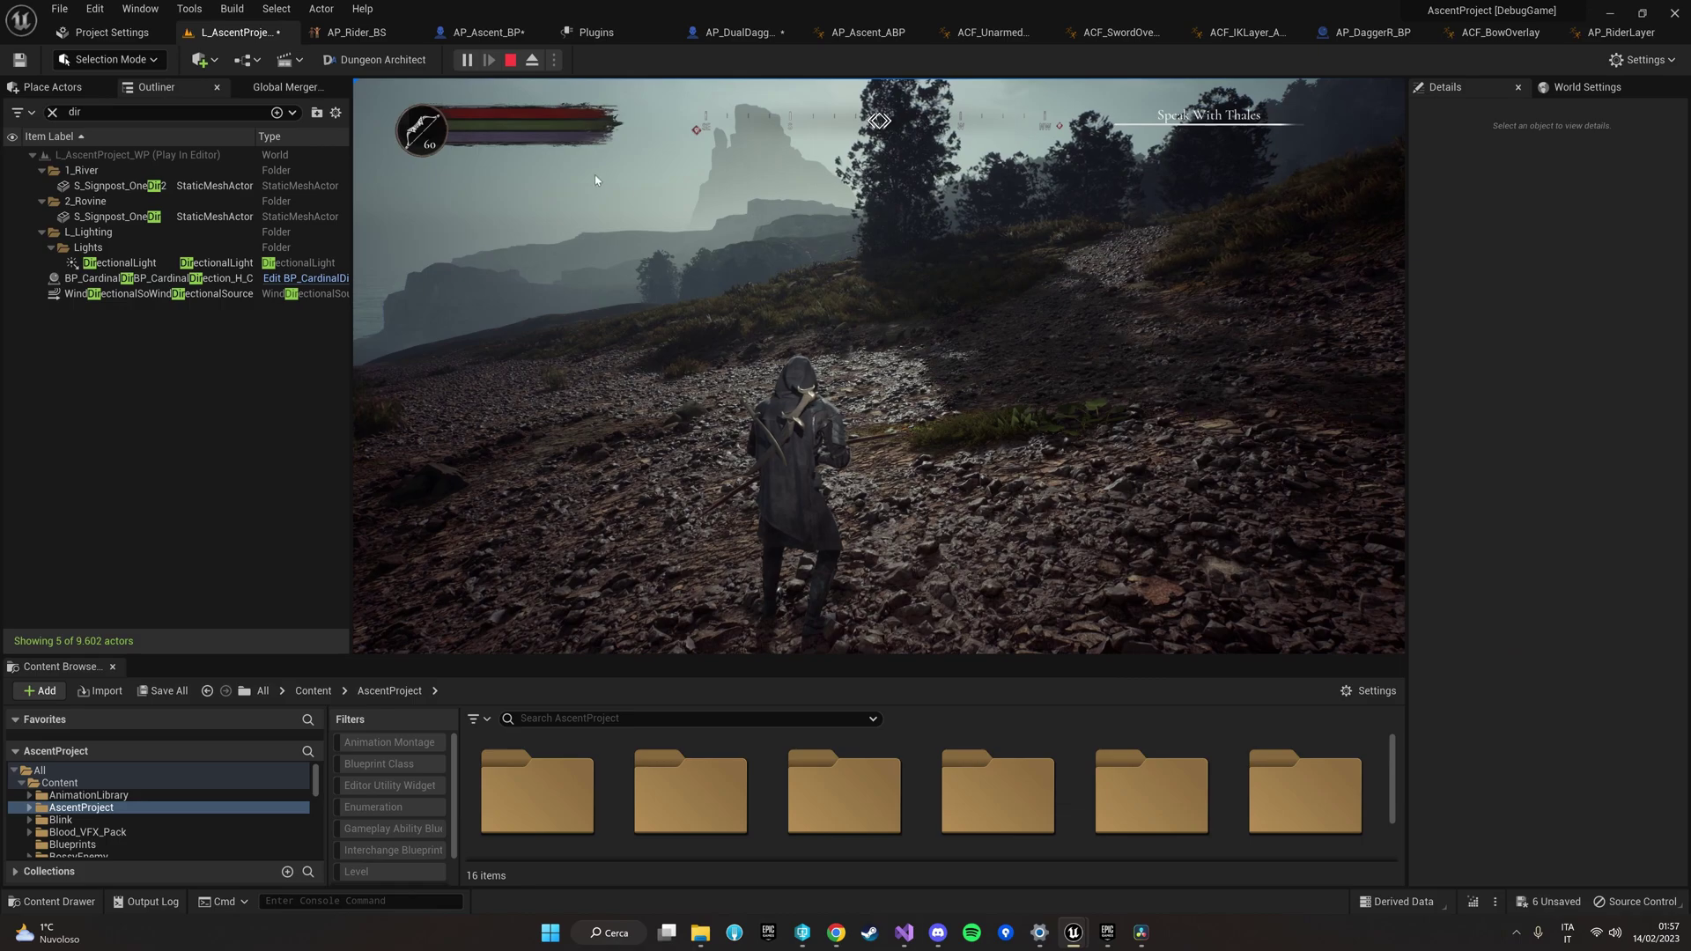
key("s")
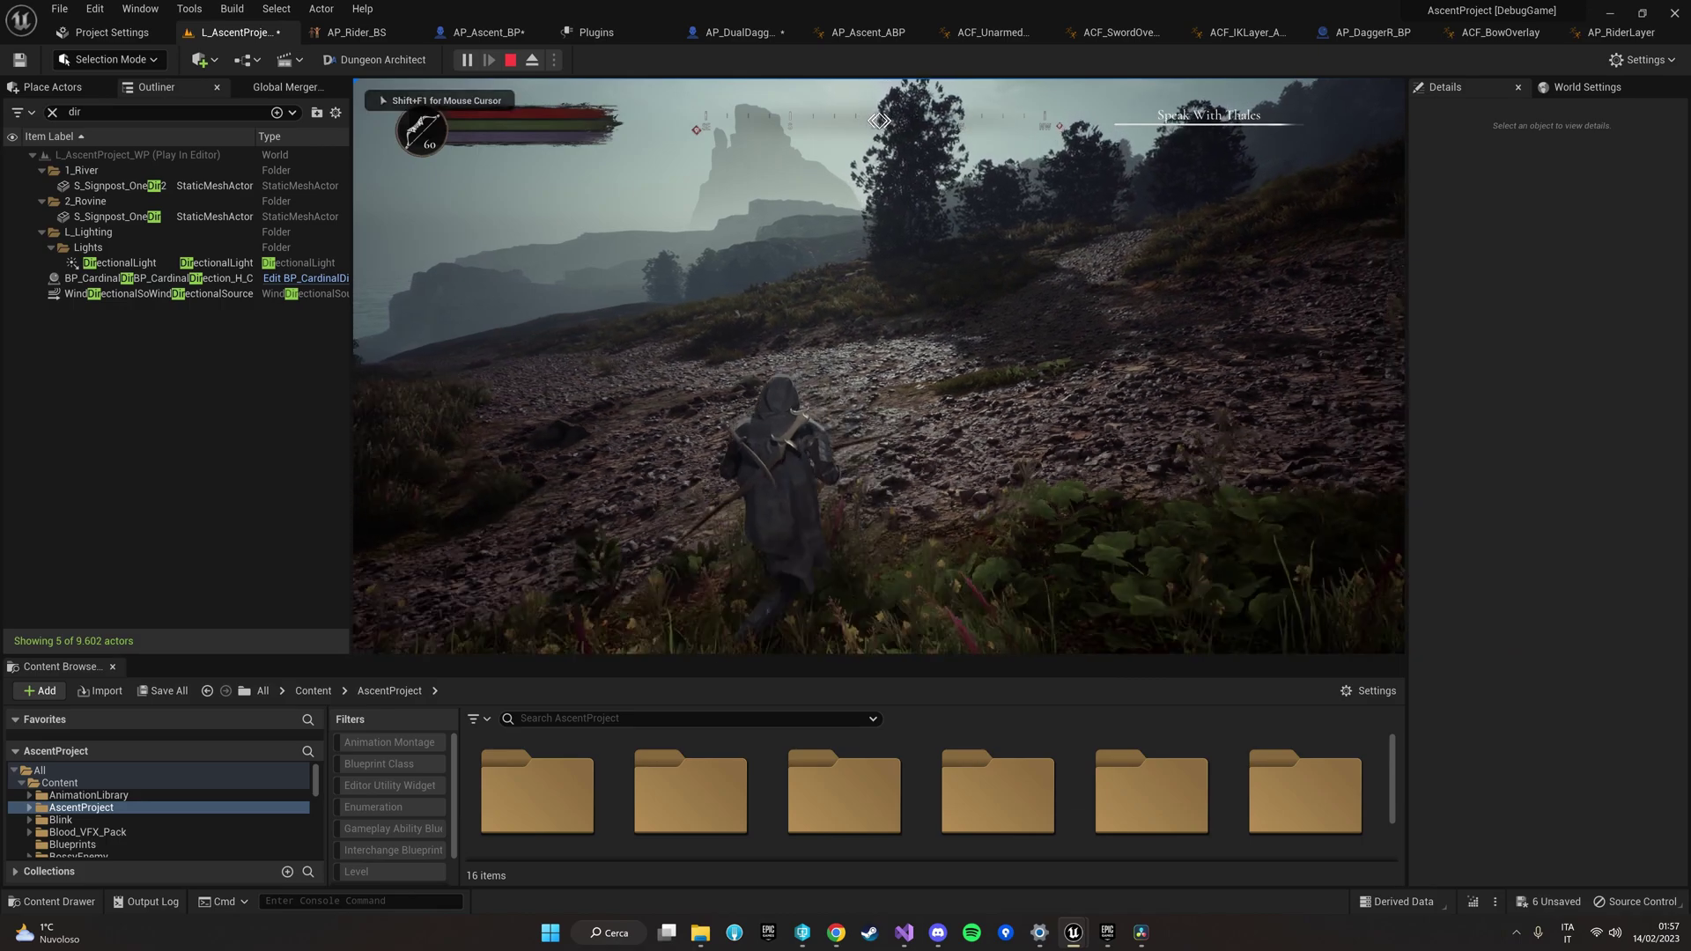
key("w")
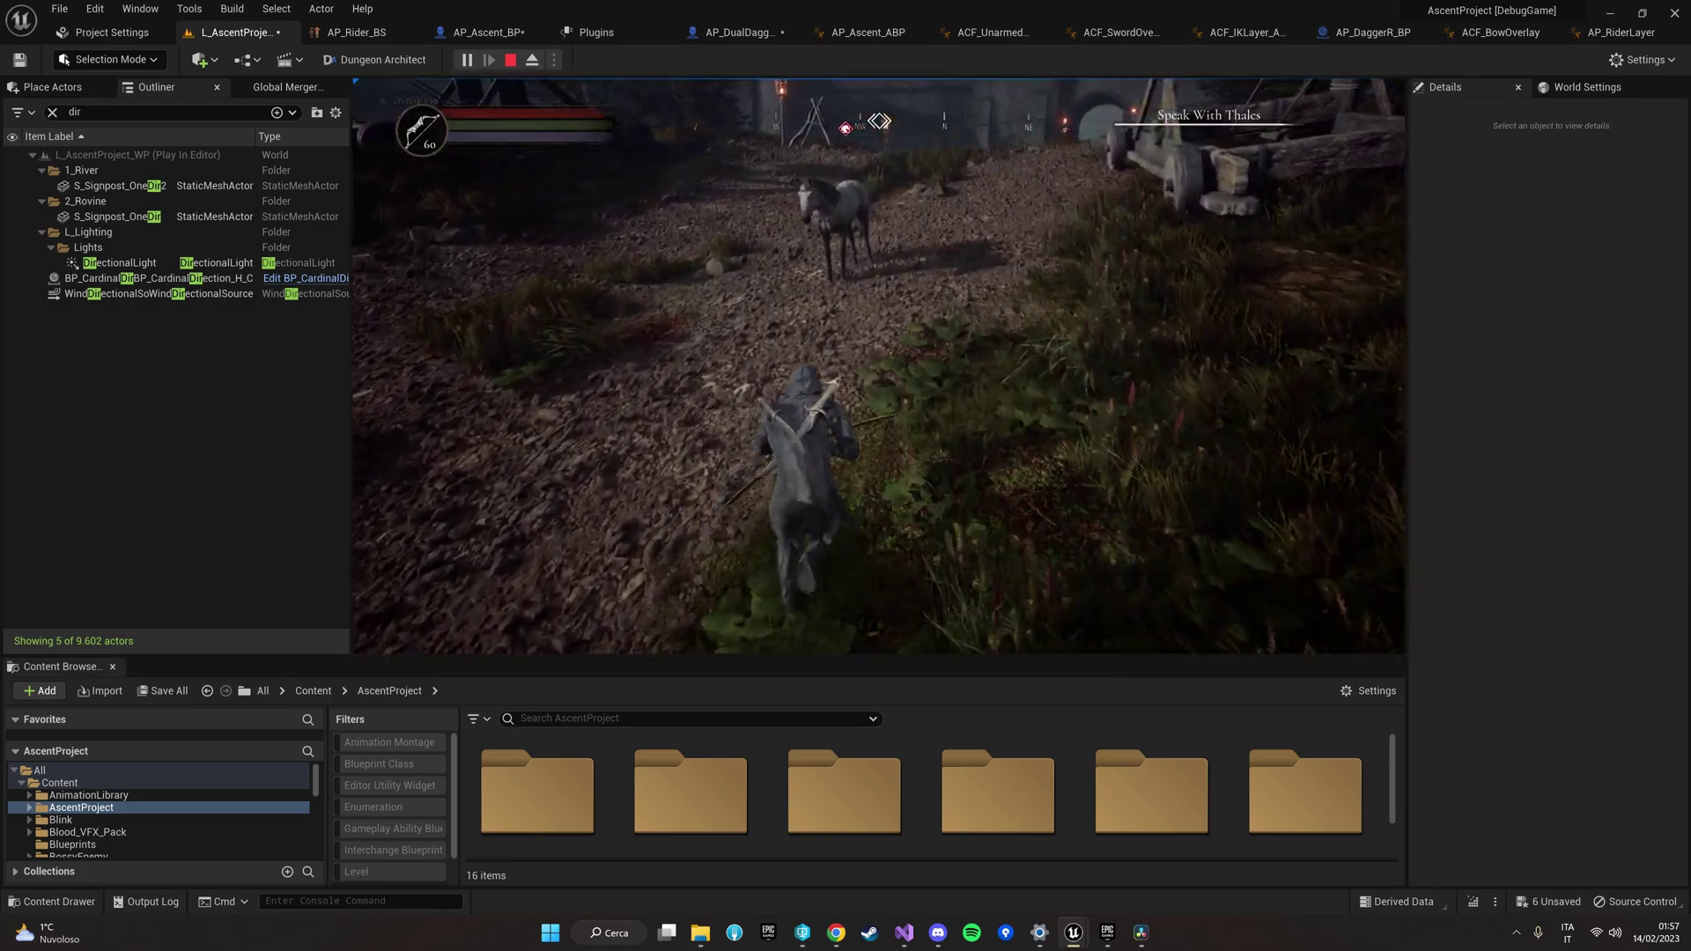
key("e")
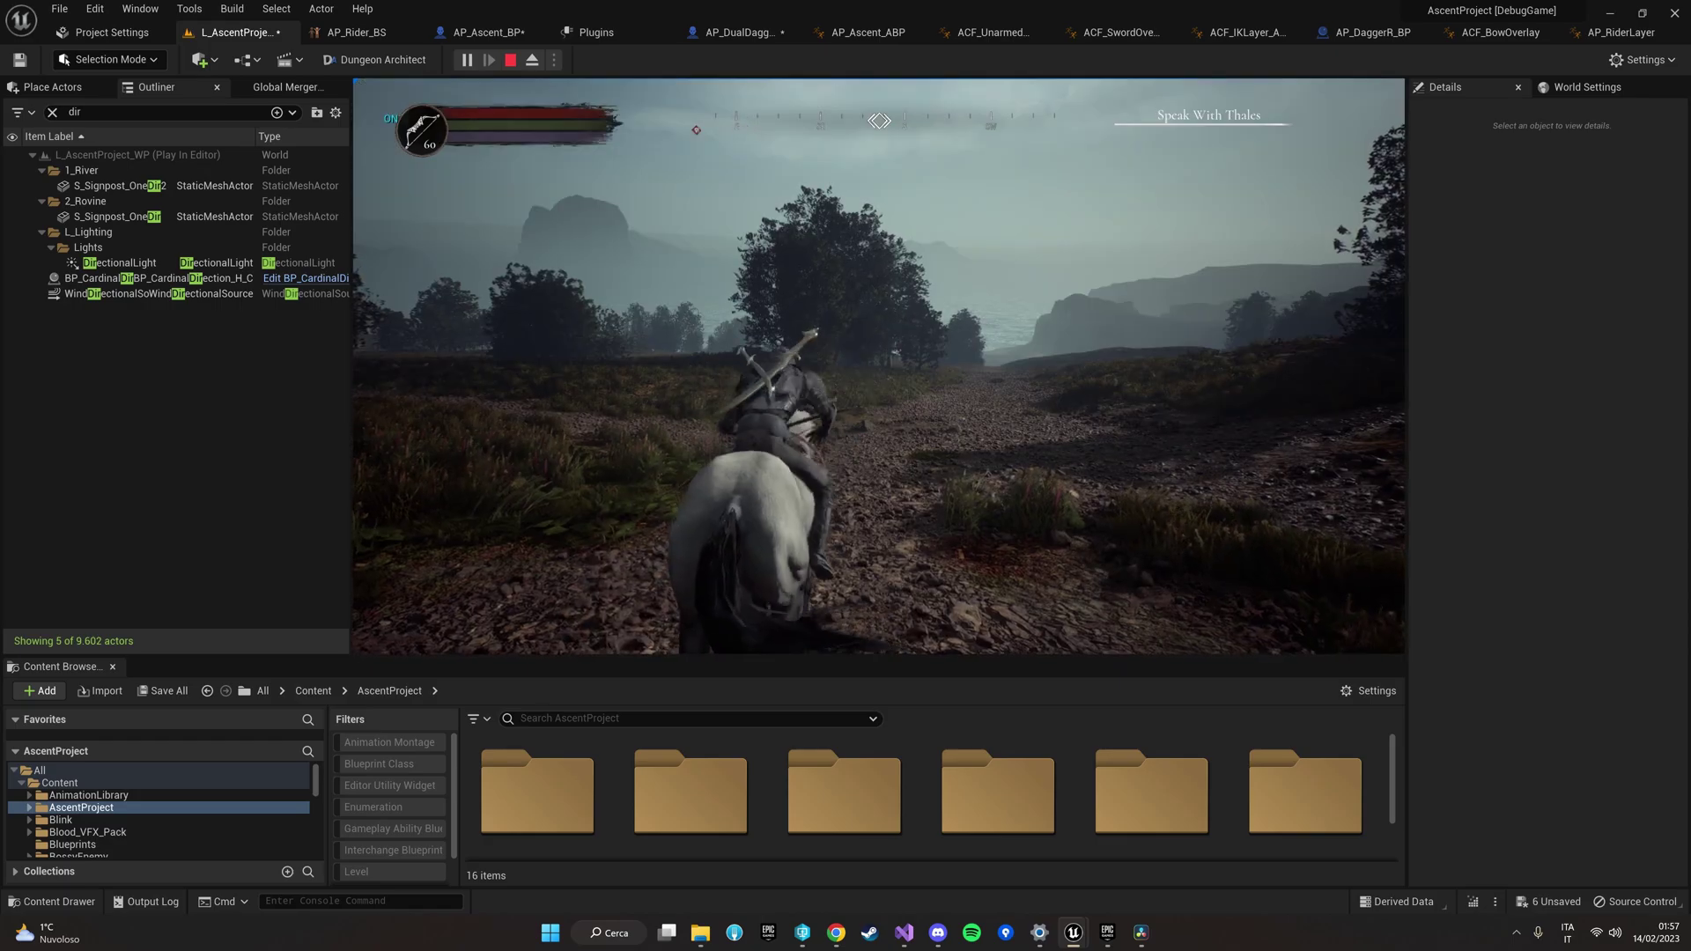
Step: Ride the horse through the level, aim the bow in several directions while mounted, and shoot an arrow
key("w")
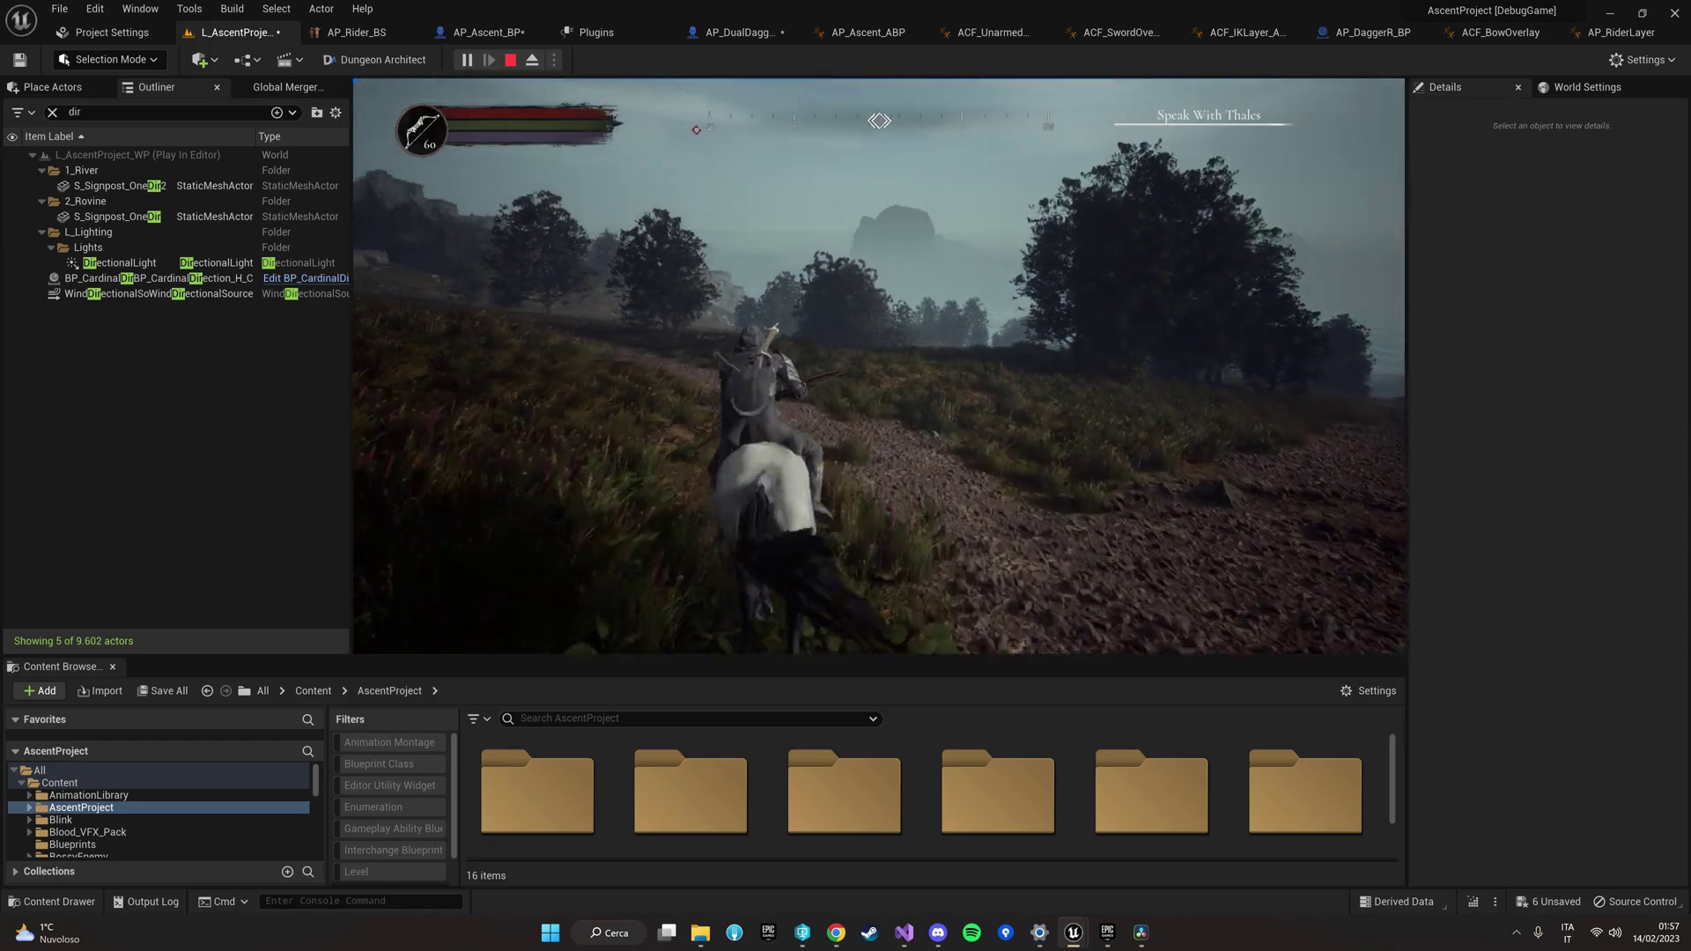
key("w")
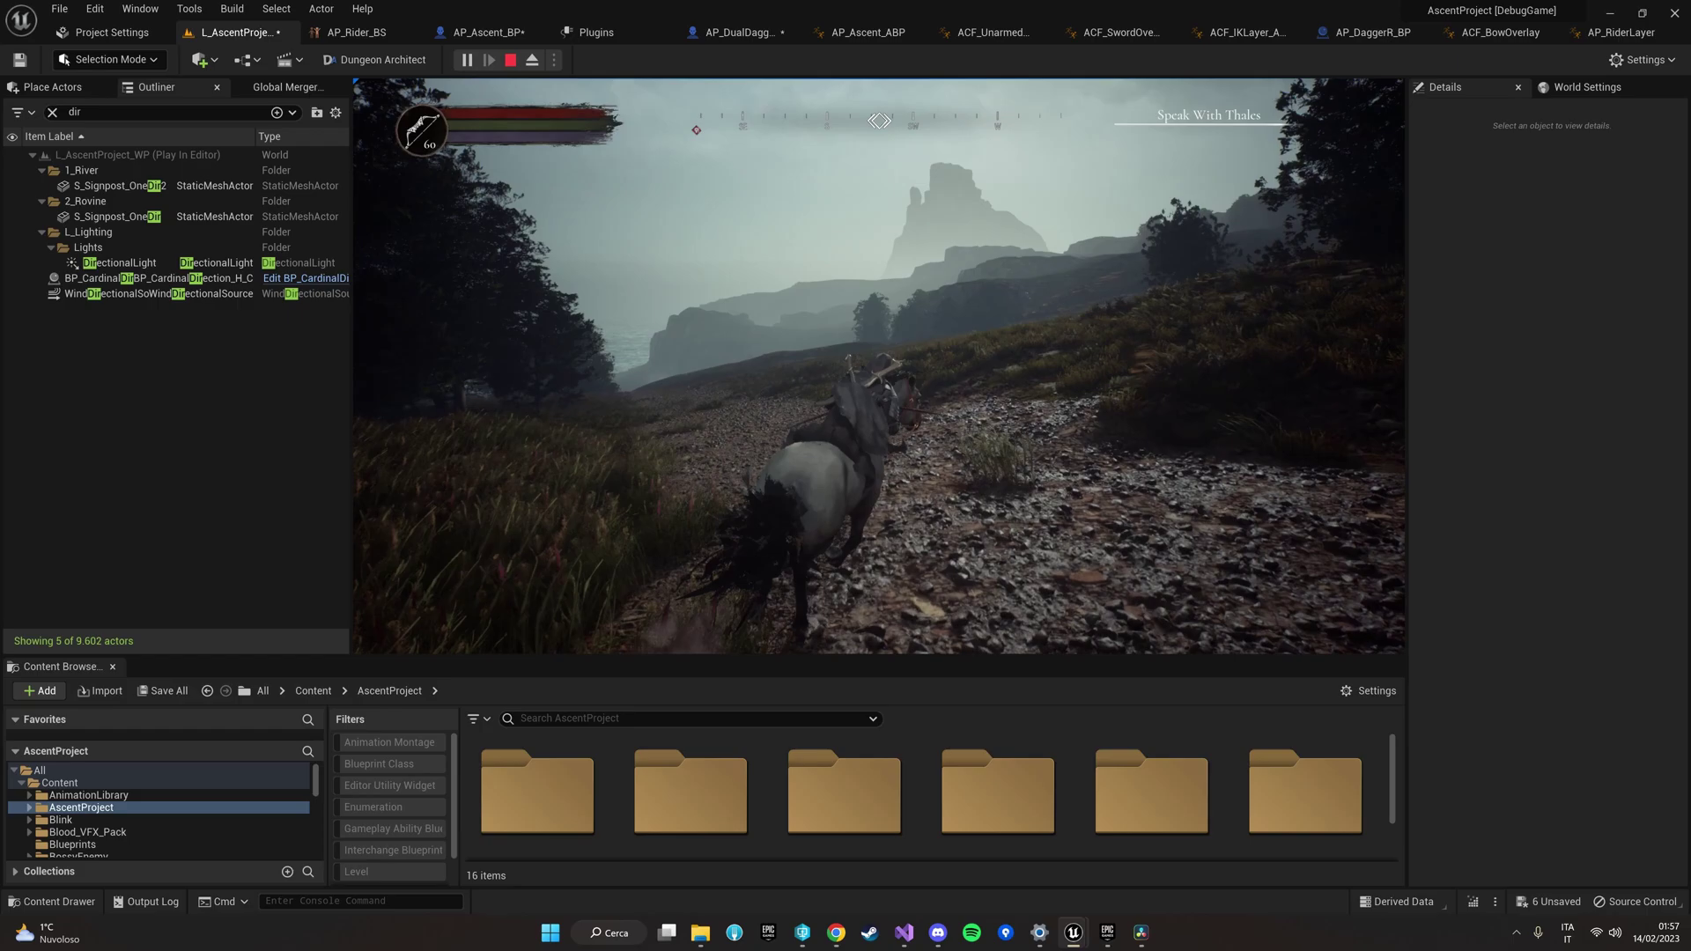
key("w")
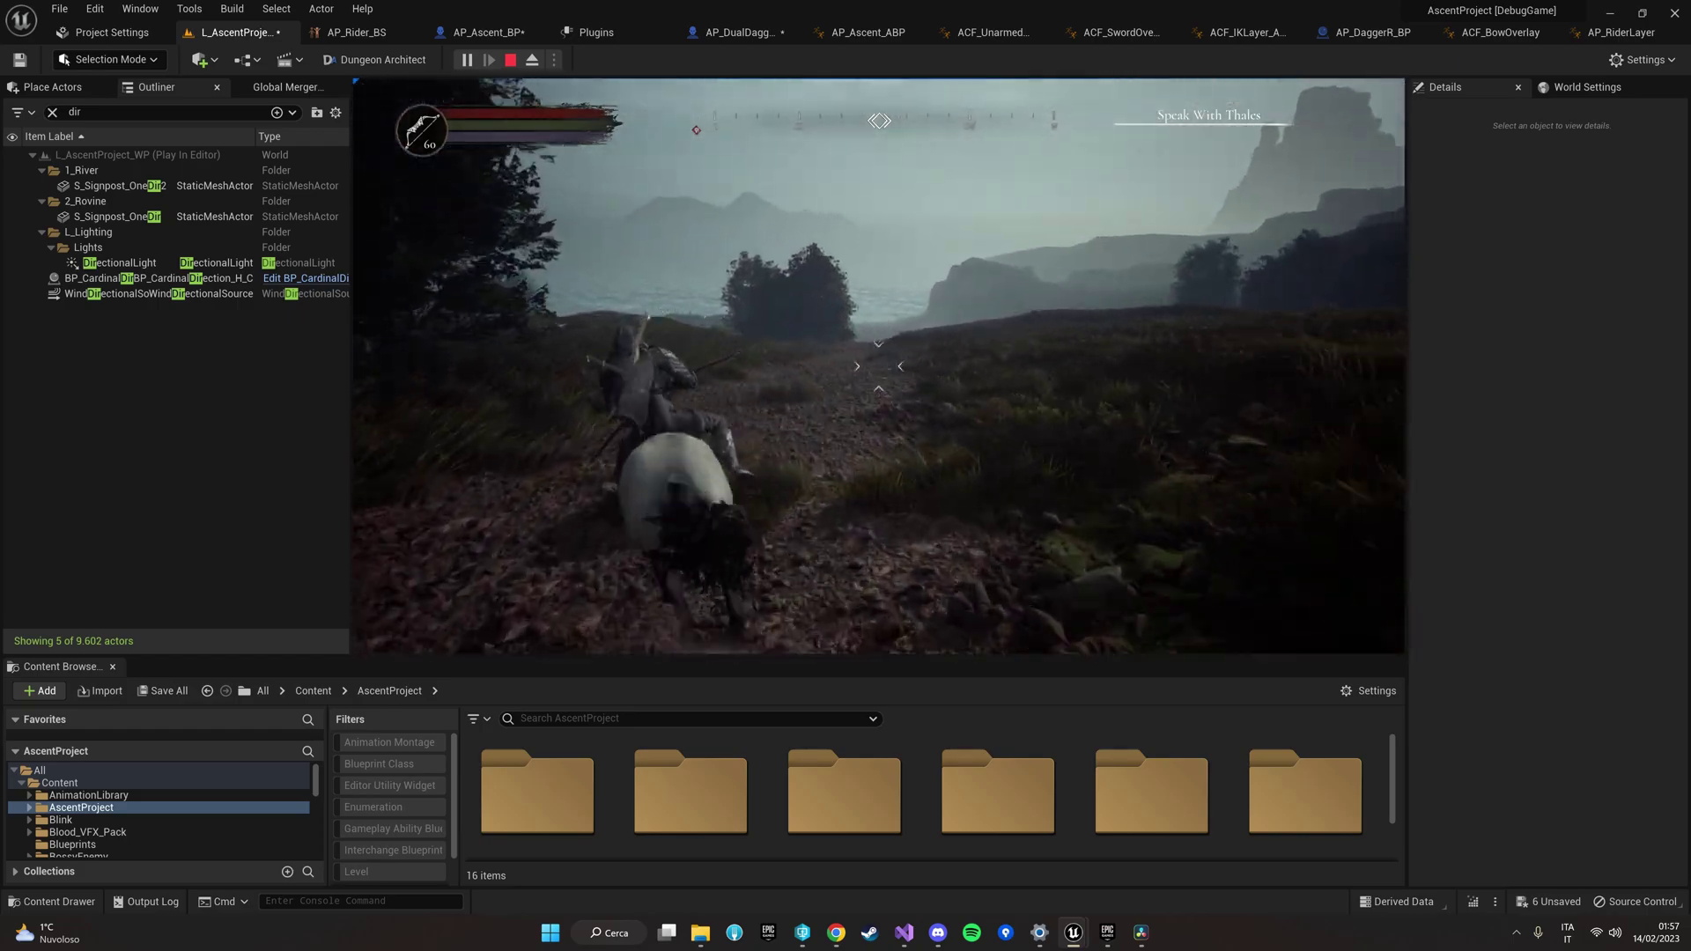
key("w")
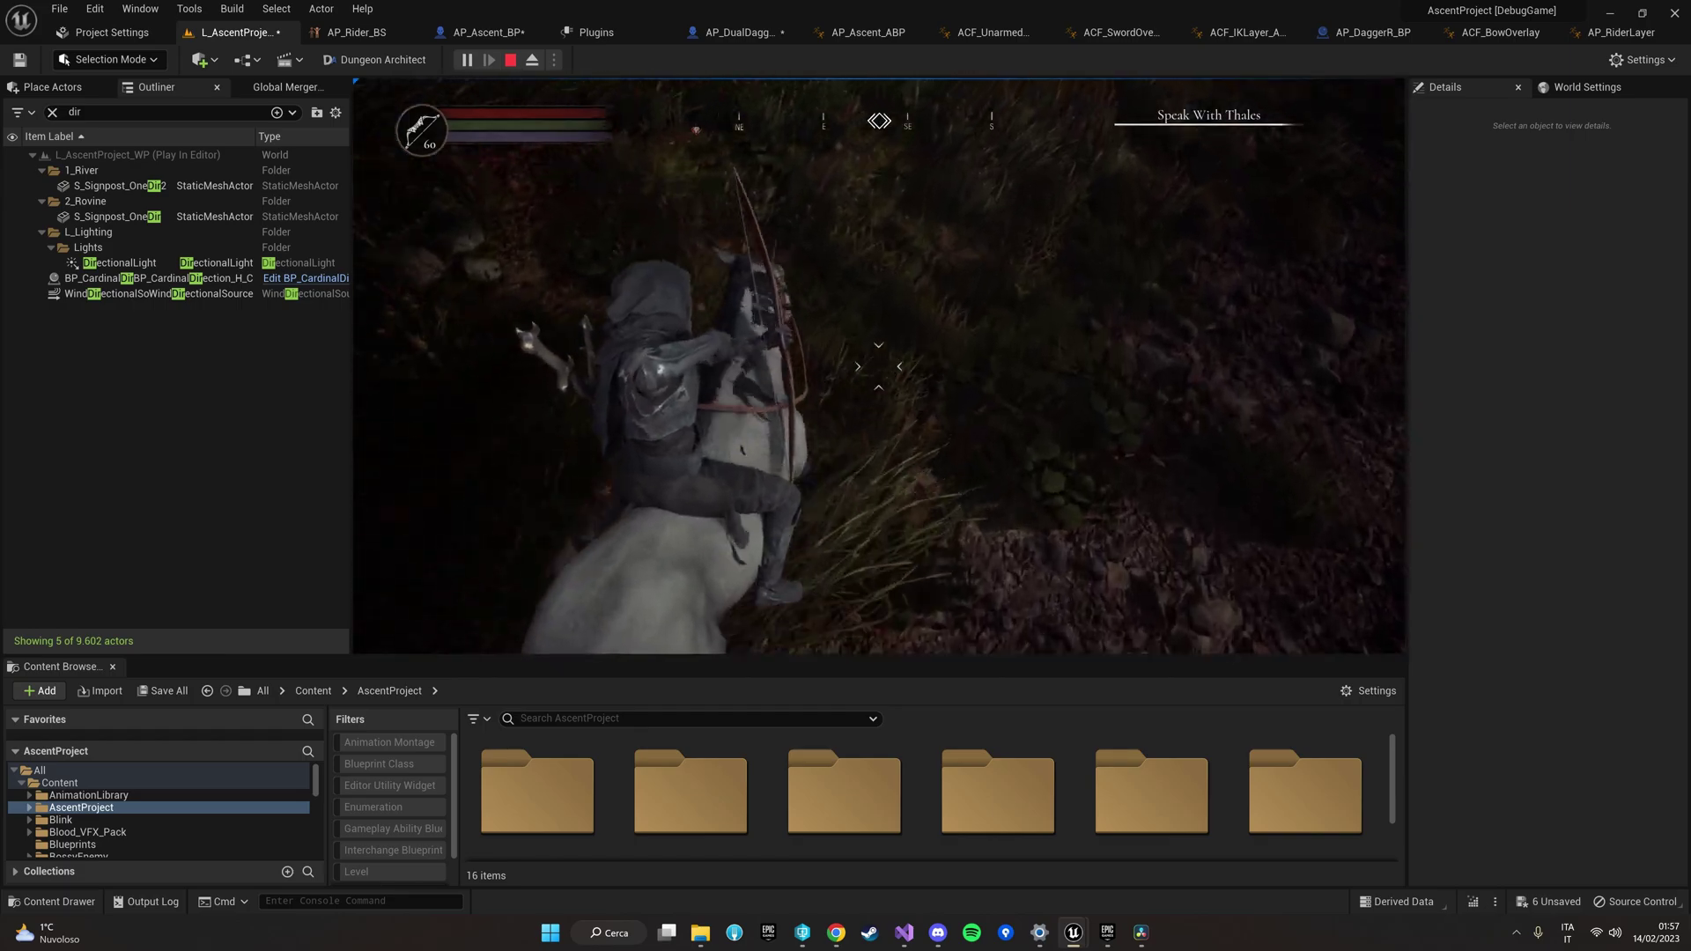
key("w")
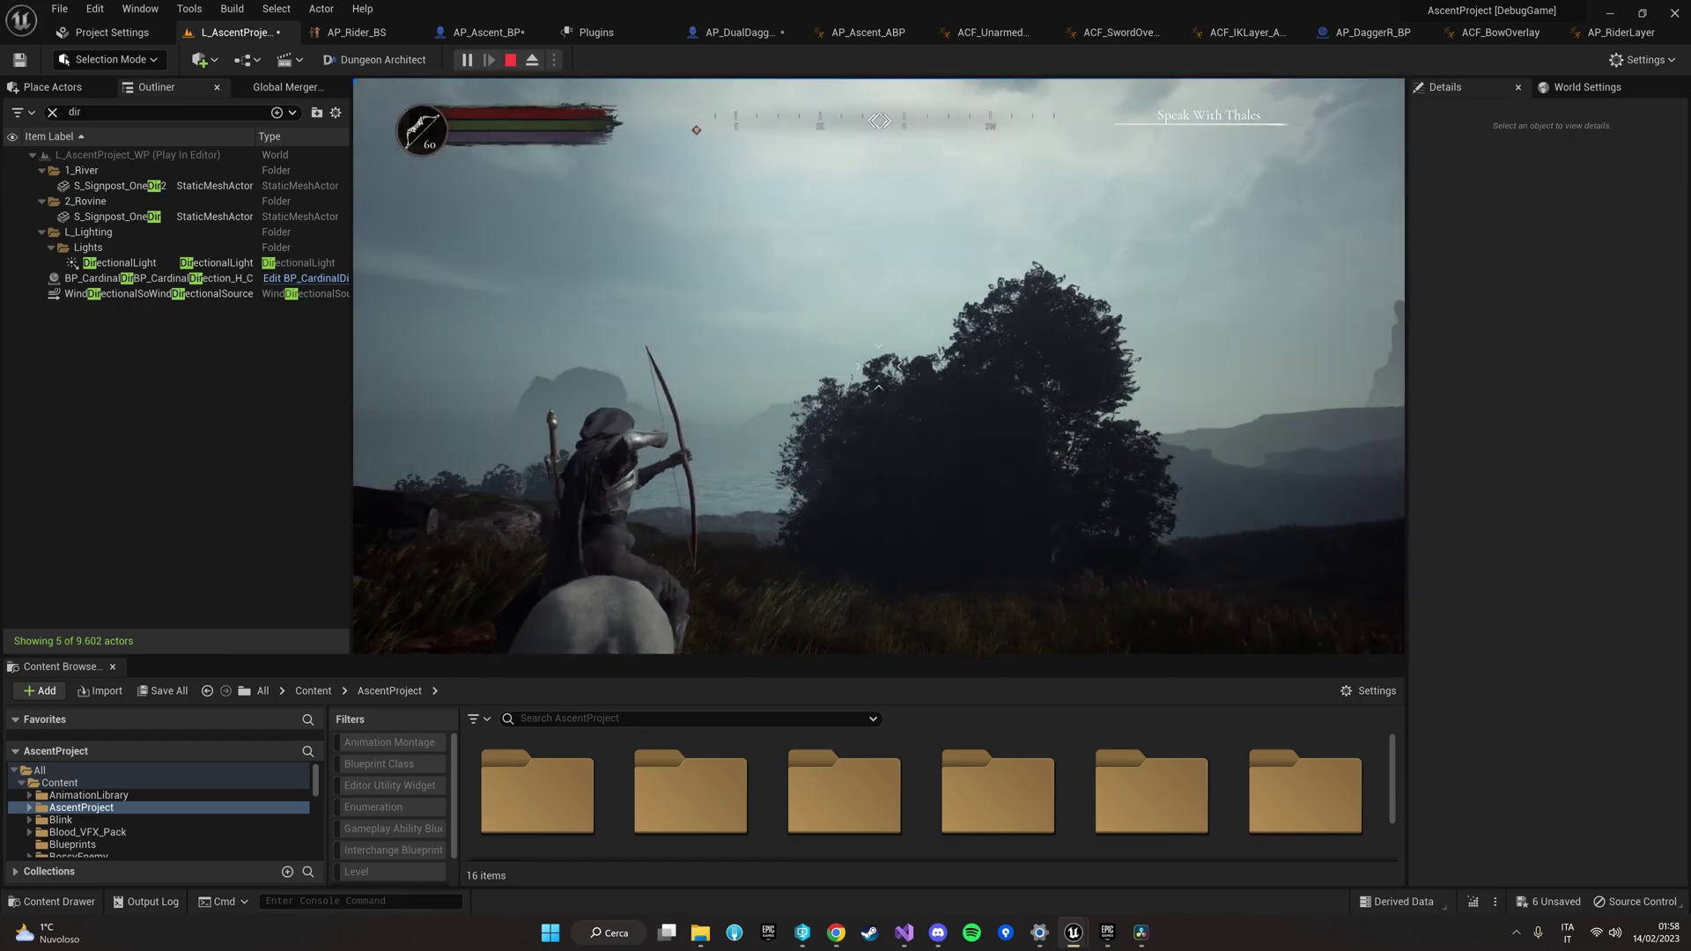
key("w")
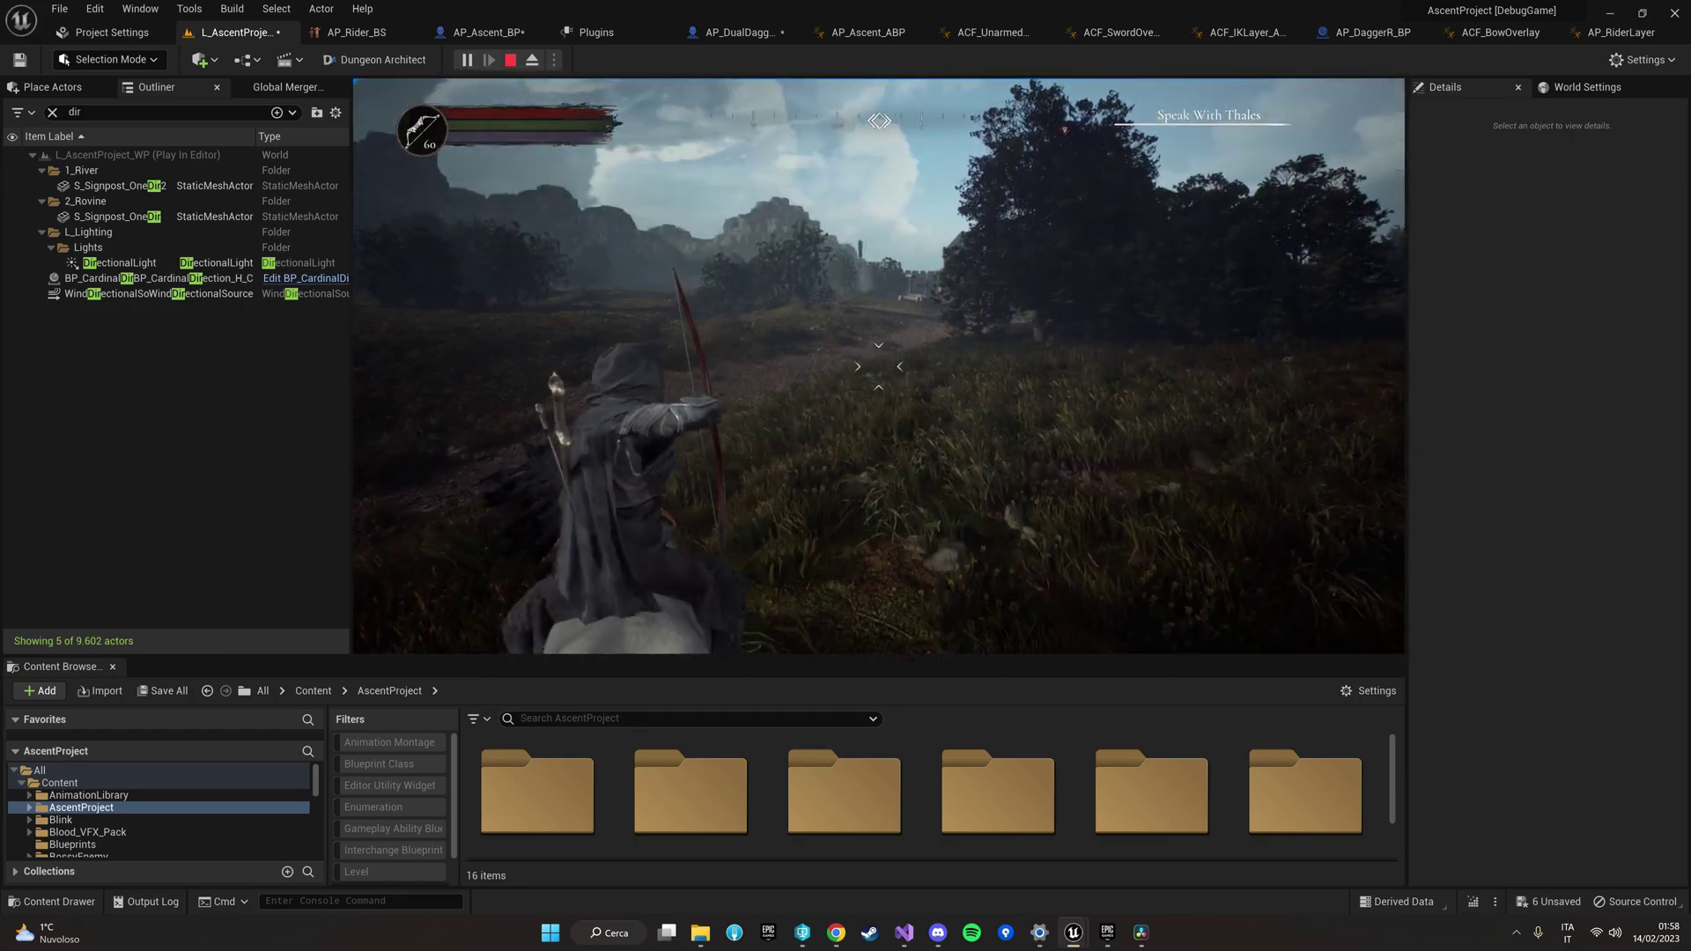
key("w")
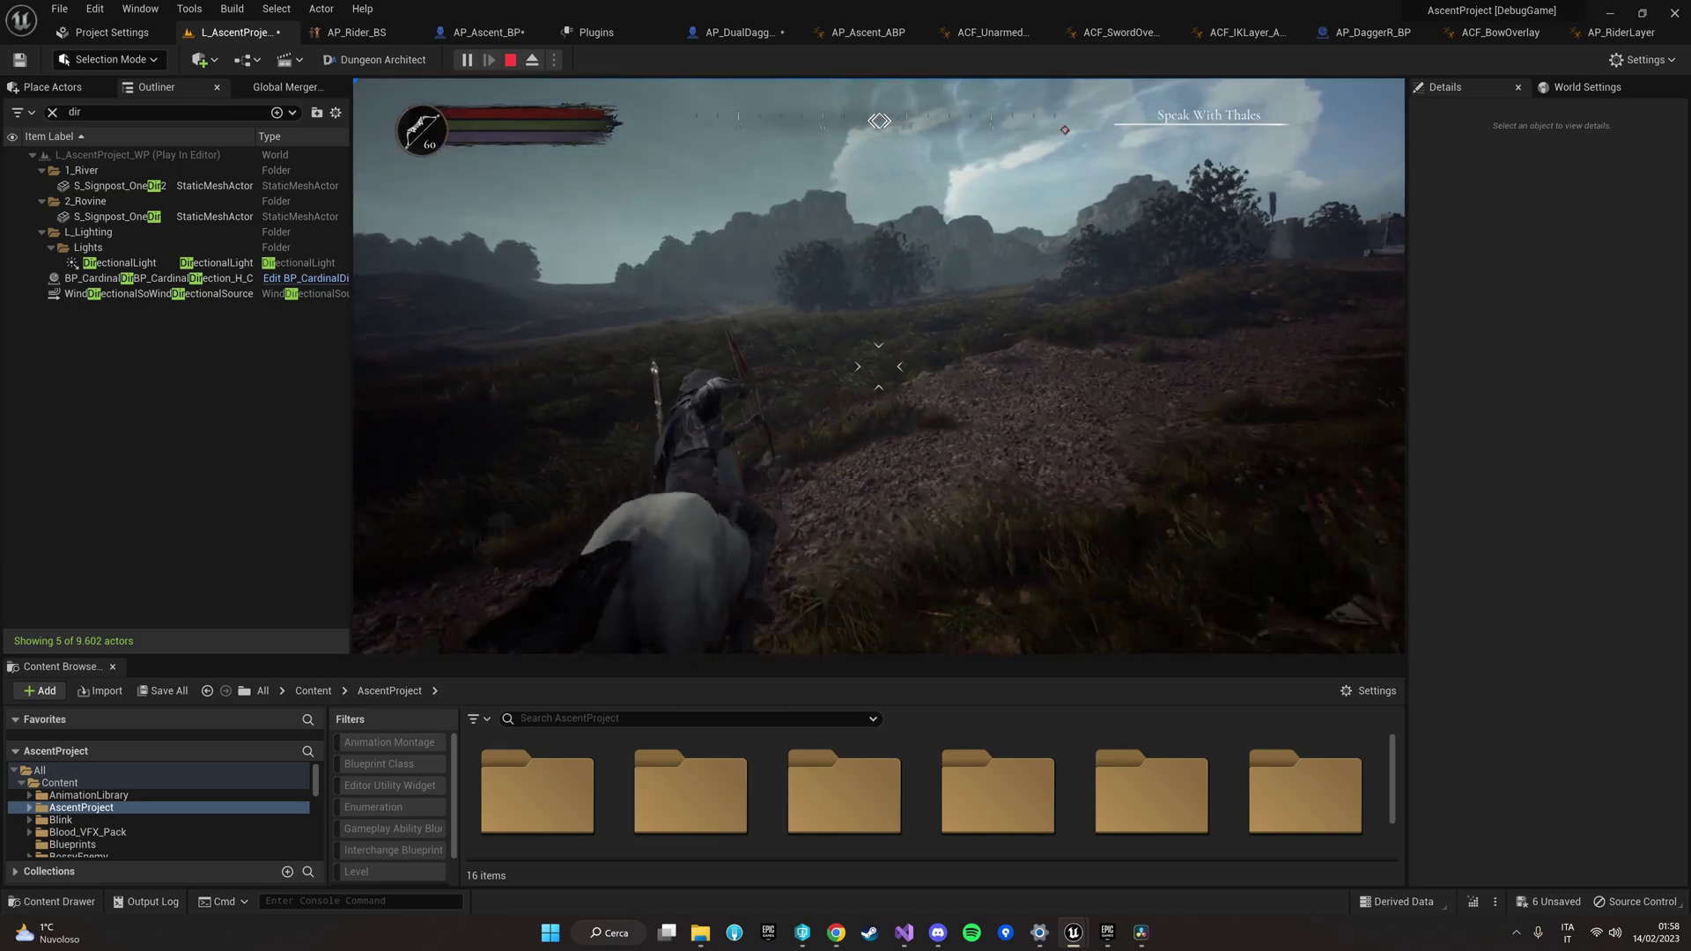
key("w")
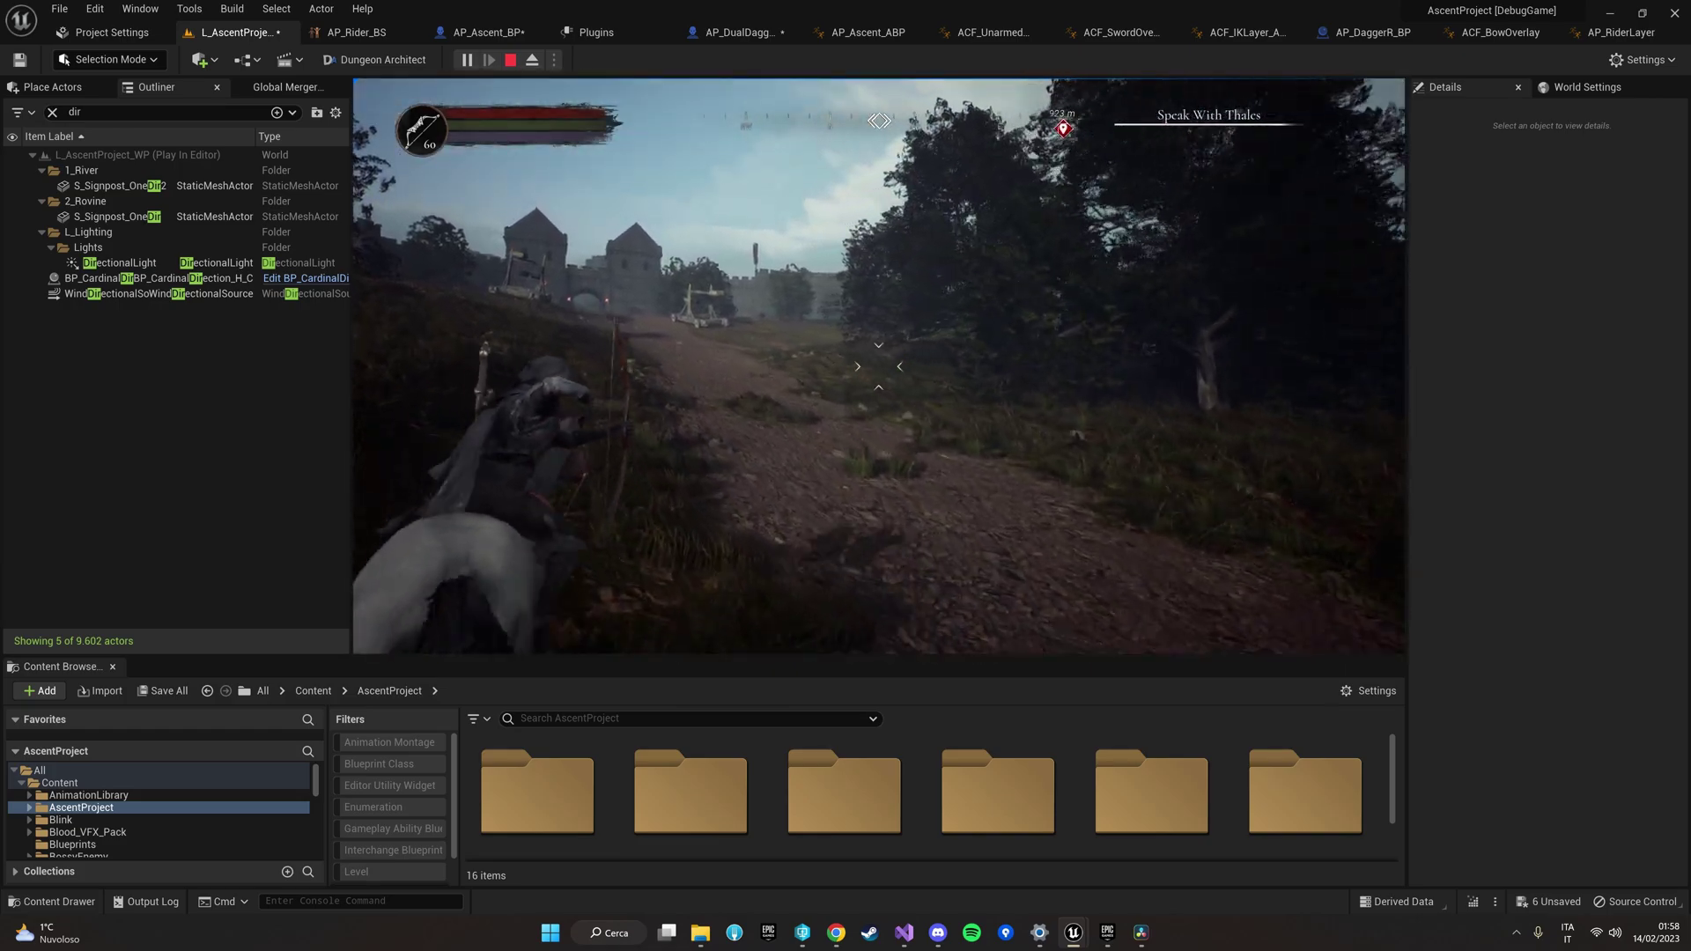
key("w")
left_click(879, 366)
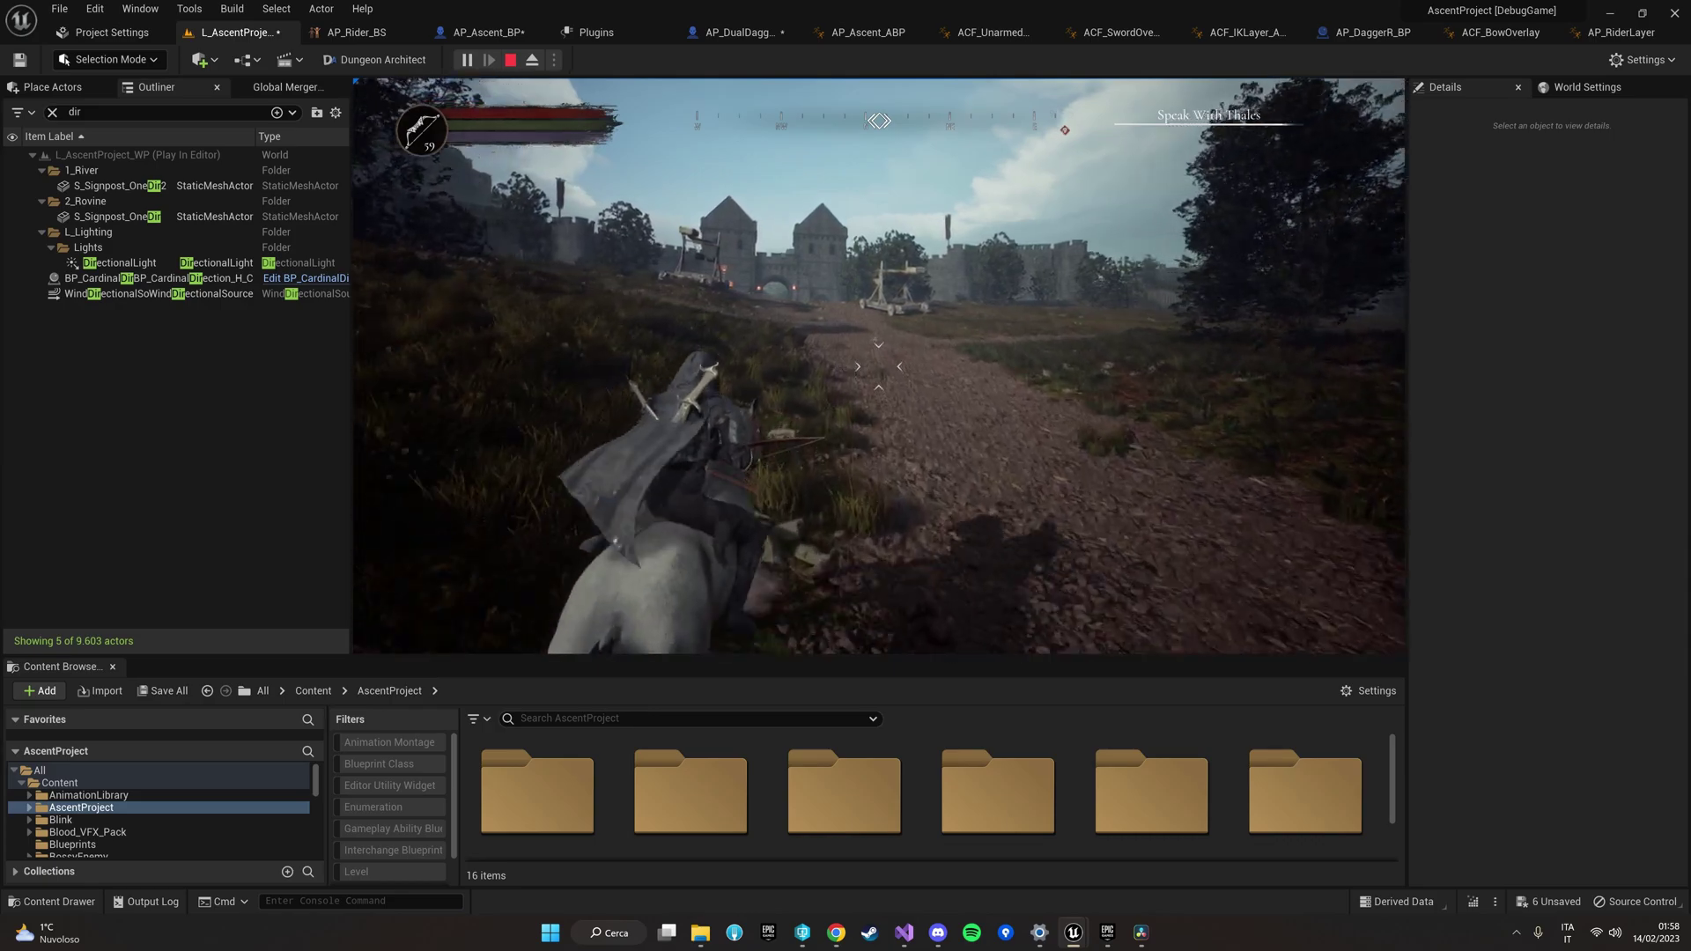
Step: Ride the horse along the path toward the castle and dismount
key("w")
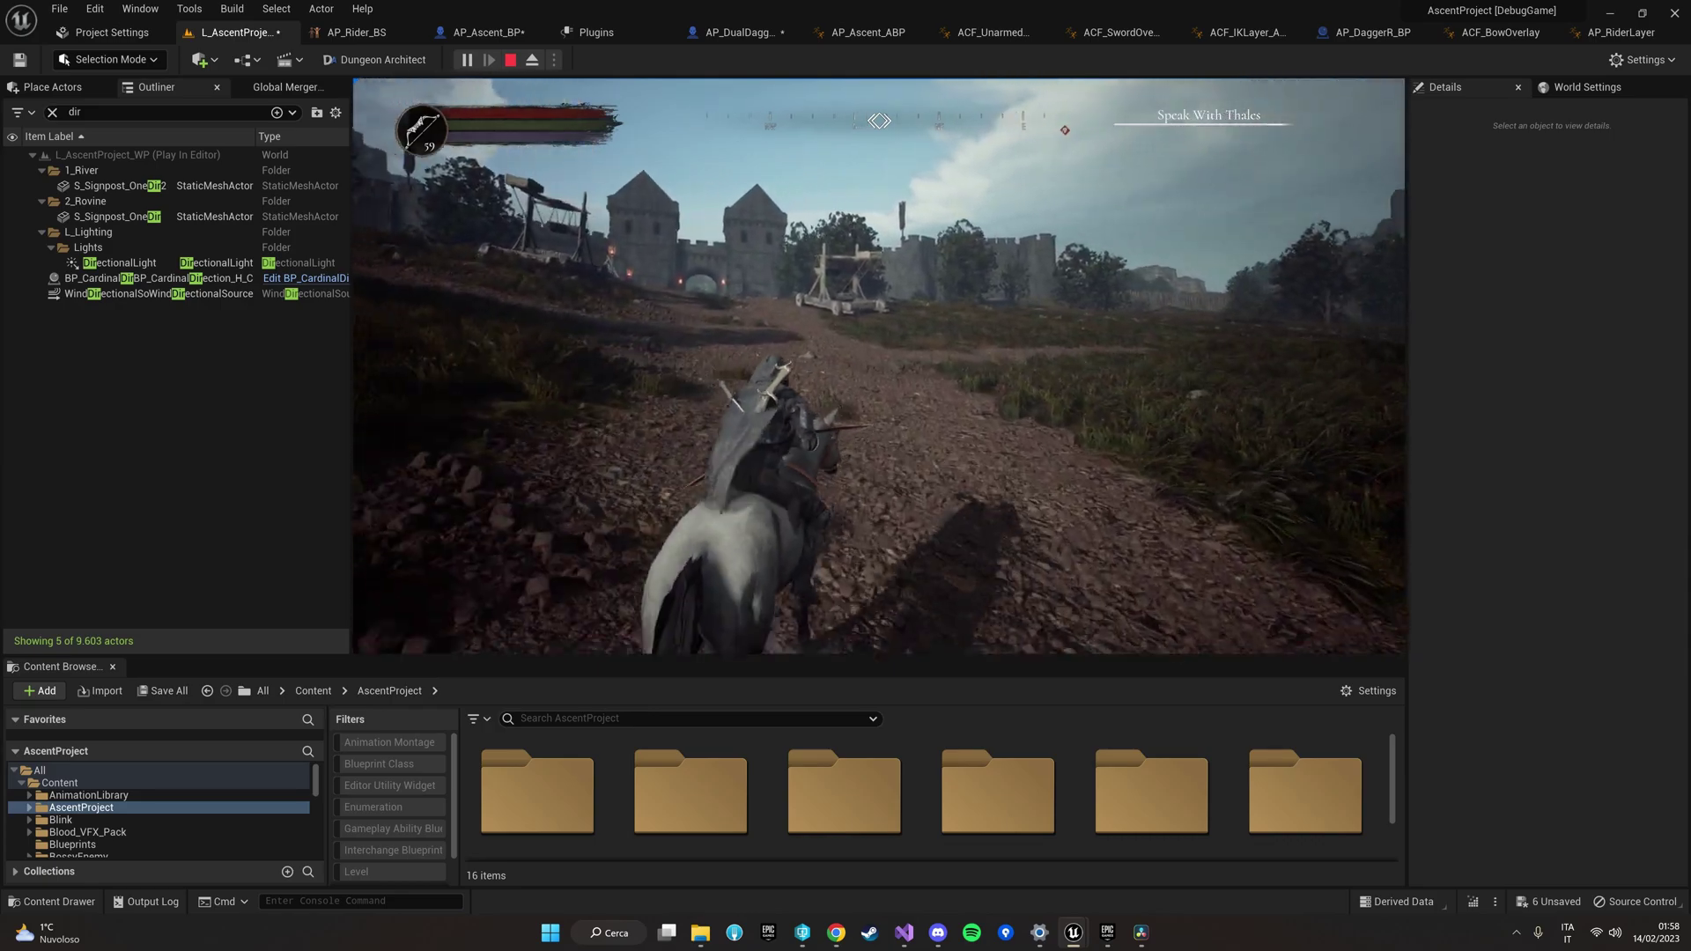
key("w")
key("e")
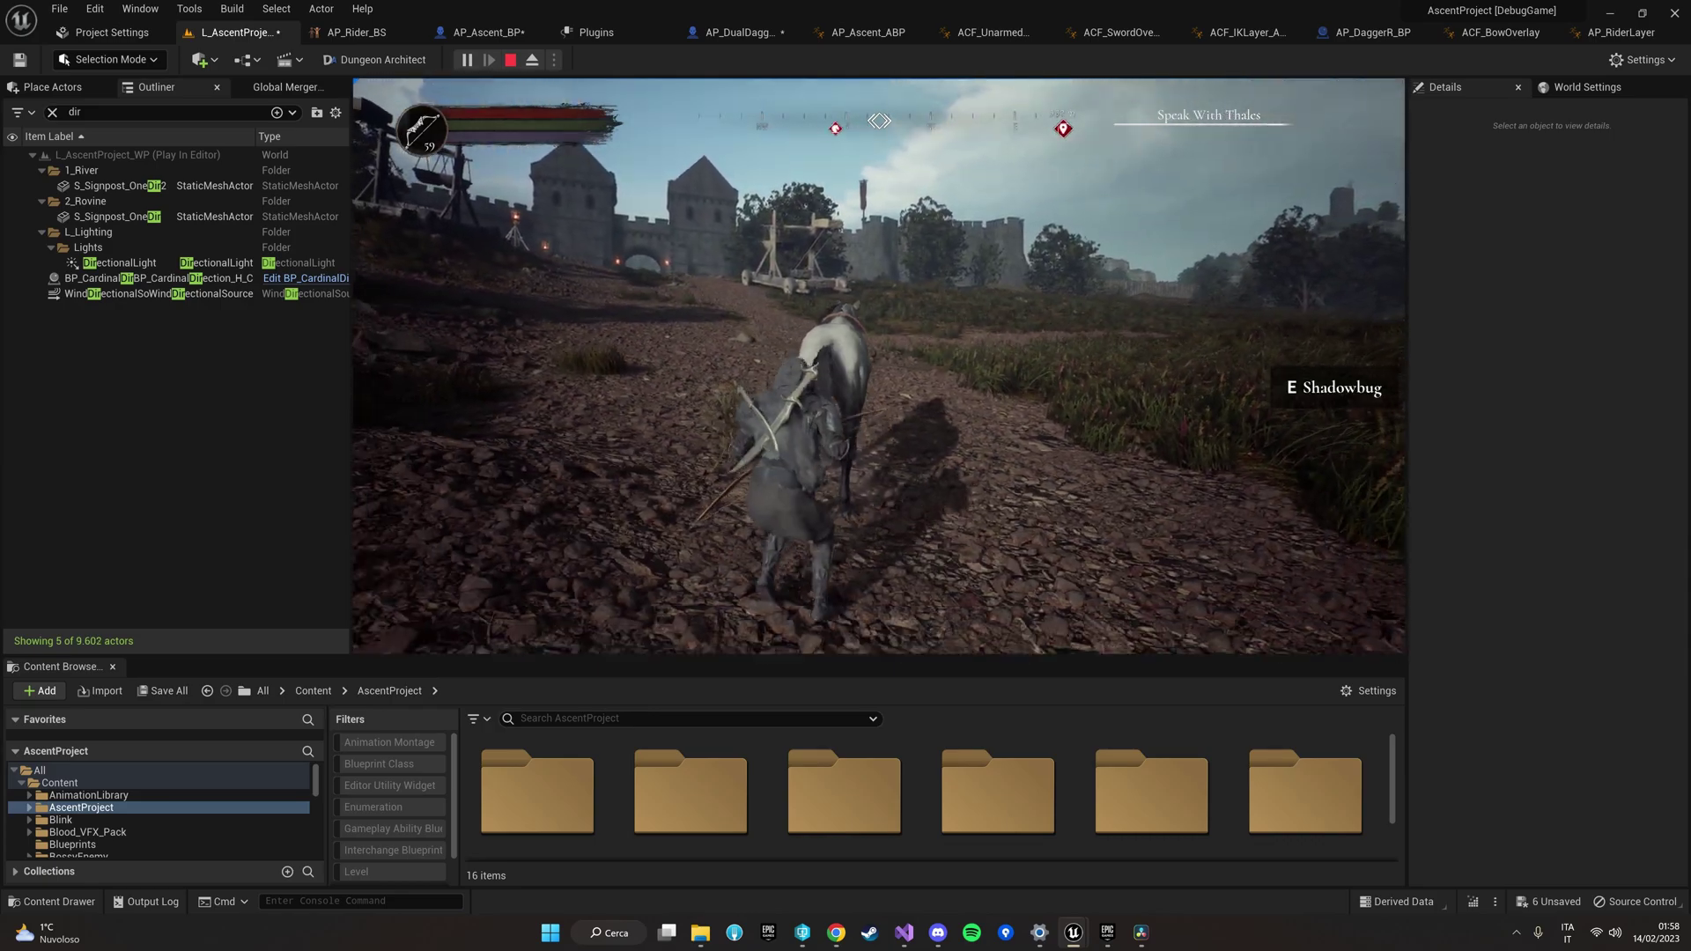
Step: Pause the running game, choose to quit it and answer the confirmation to end the play session
key("p")
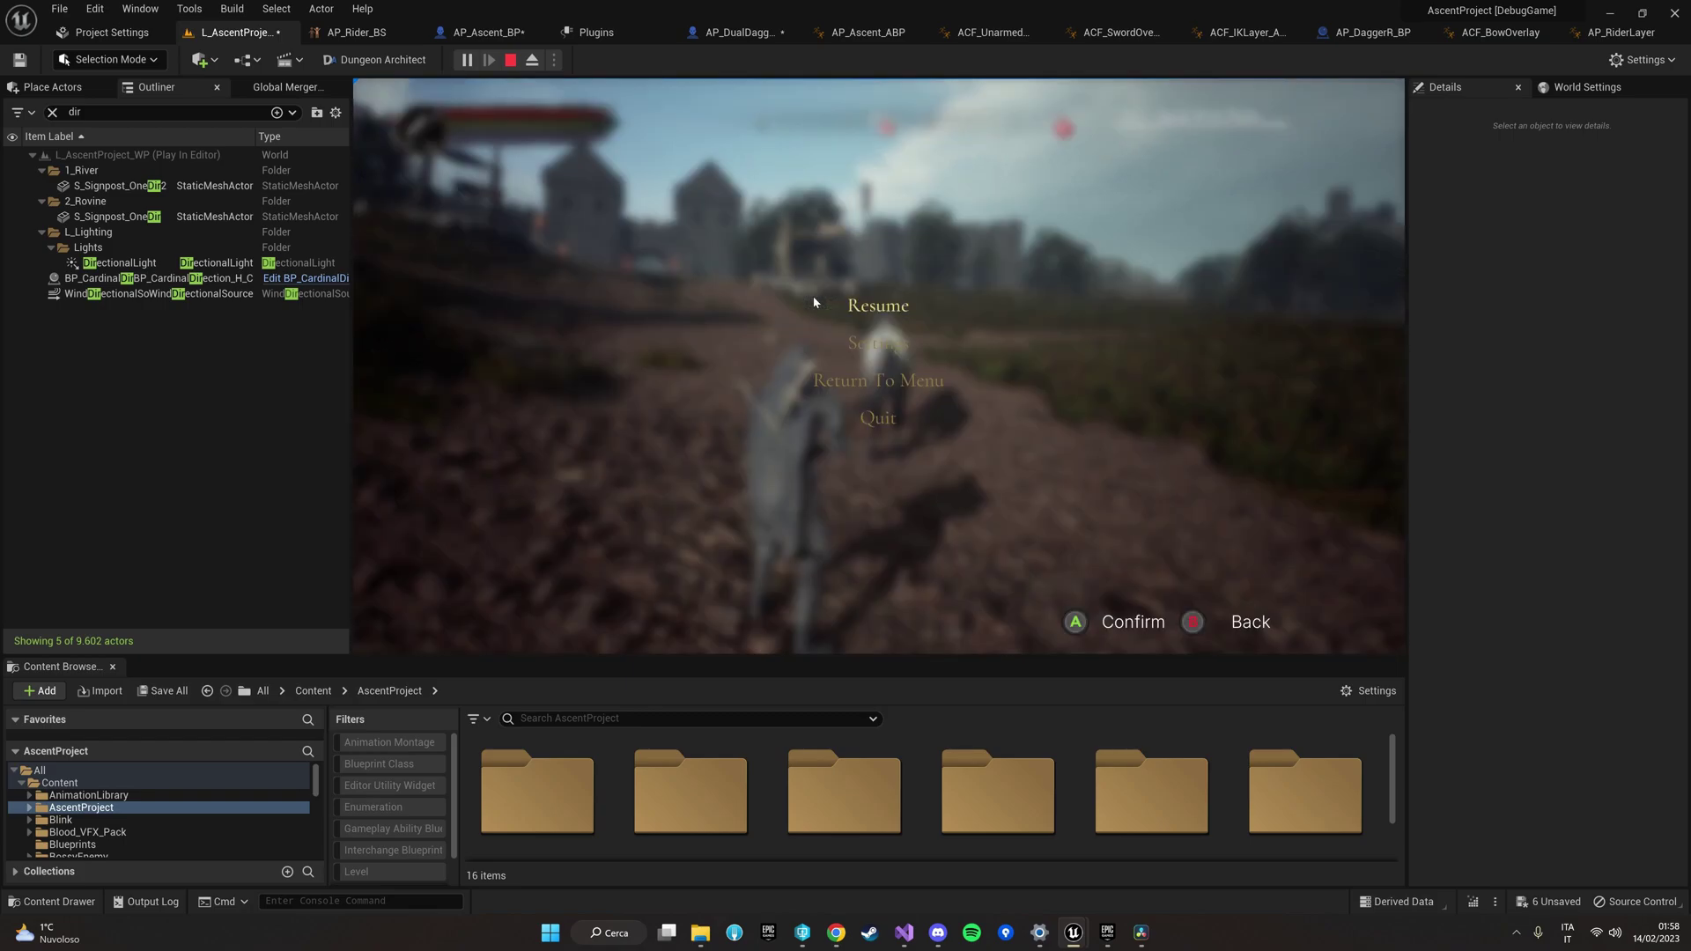
left_click(879, 418)
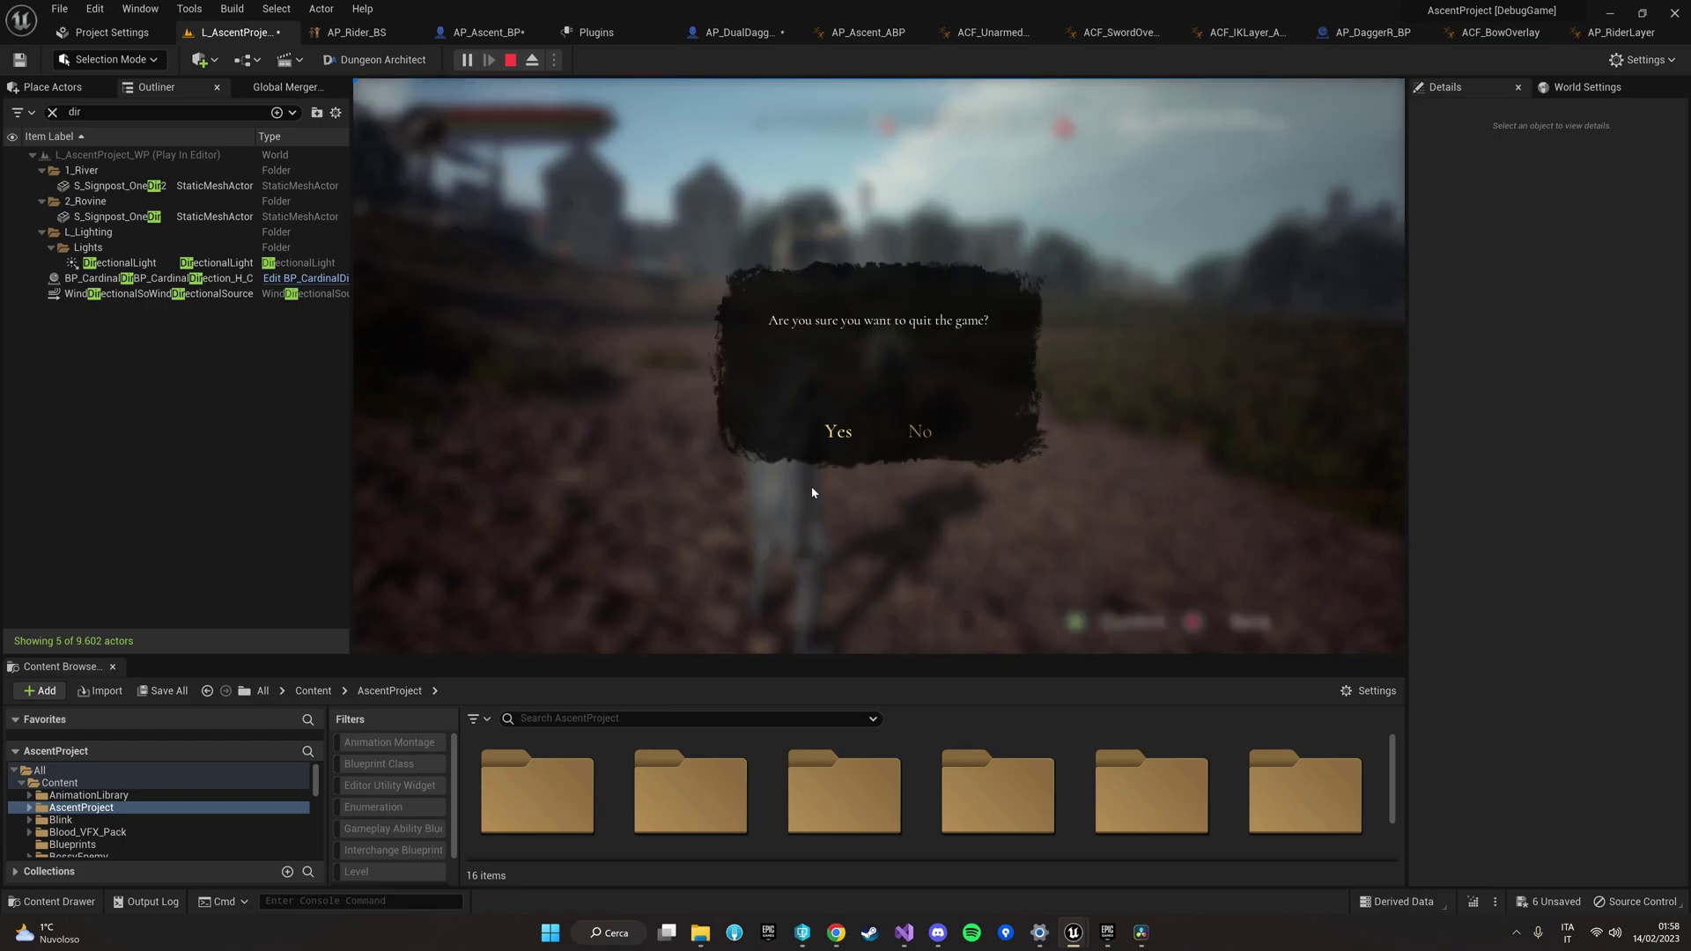
left_click(920, 430)
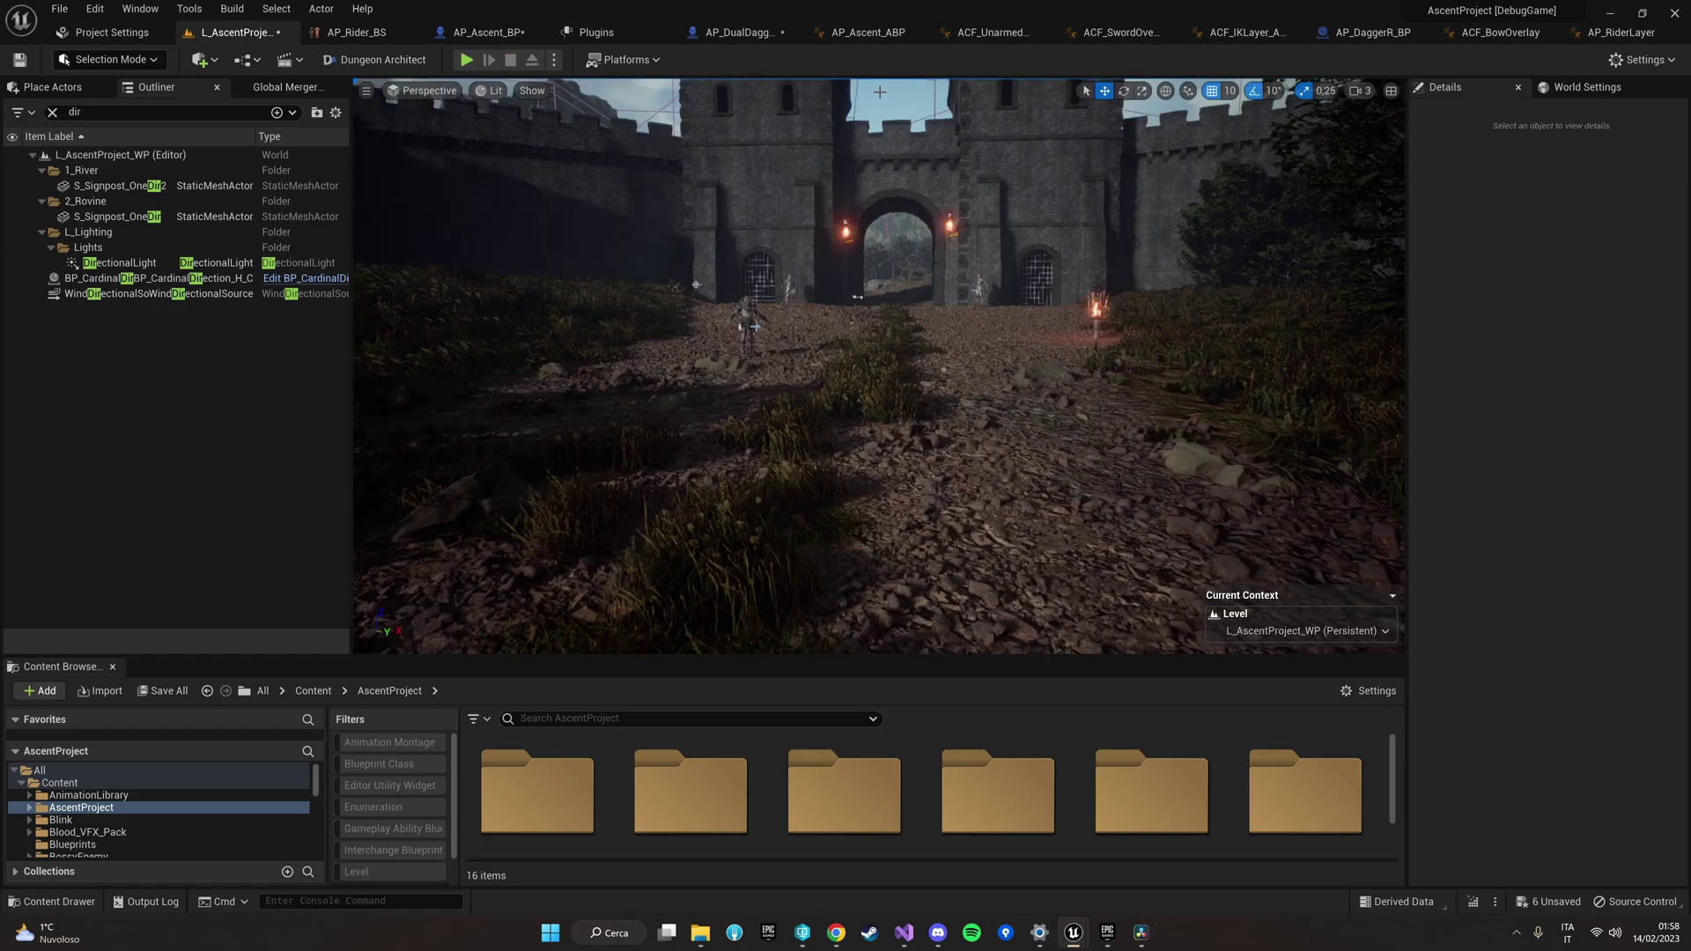
Step: Examine the IKLayer setting in AP_Ascent_ABP and the IK layer classes available for it, keeping ACF_IKLayer_ABP
left_click(853, 34)
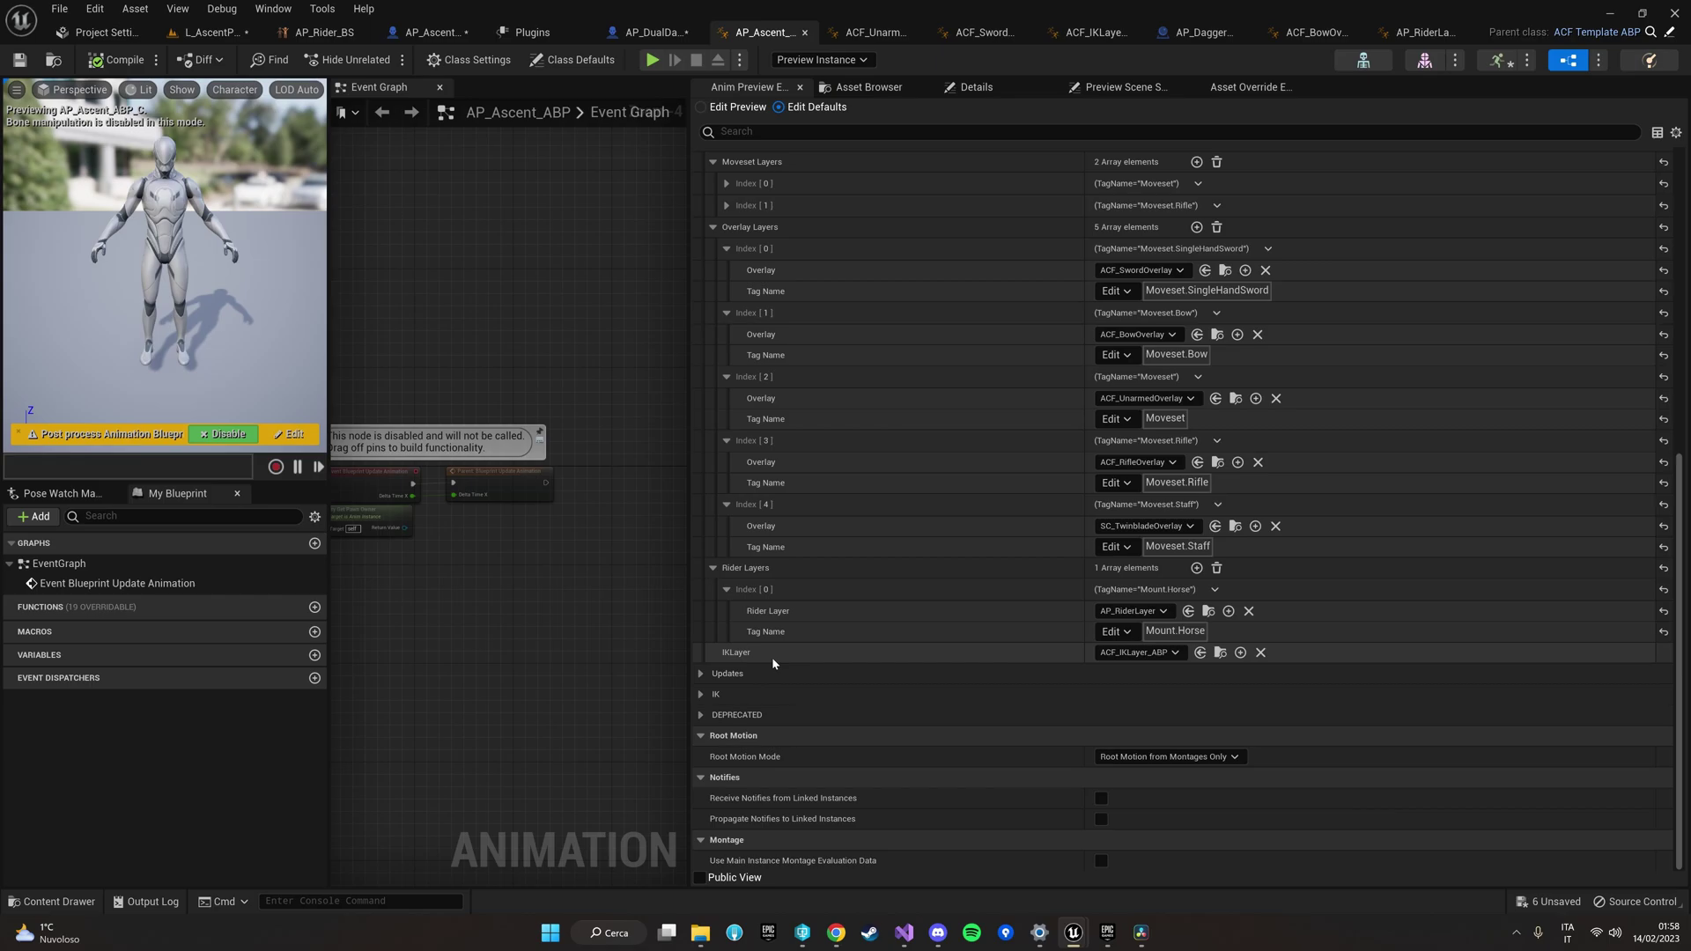
left_click(1164, 653)
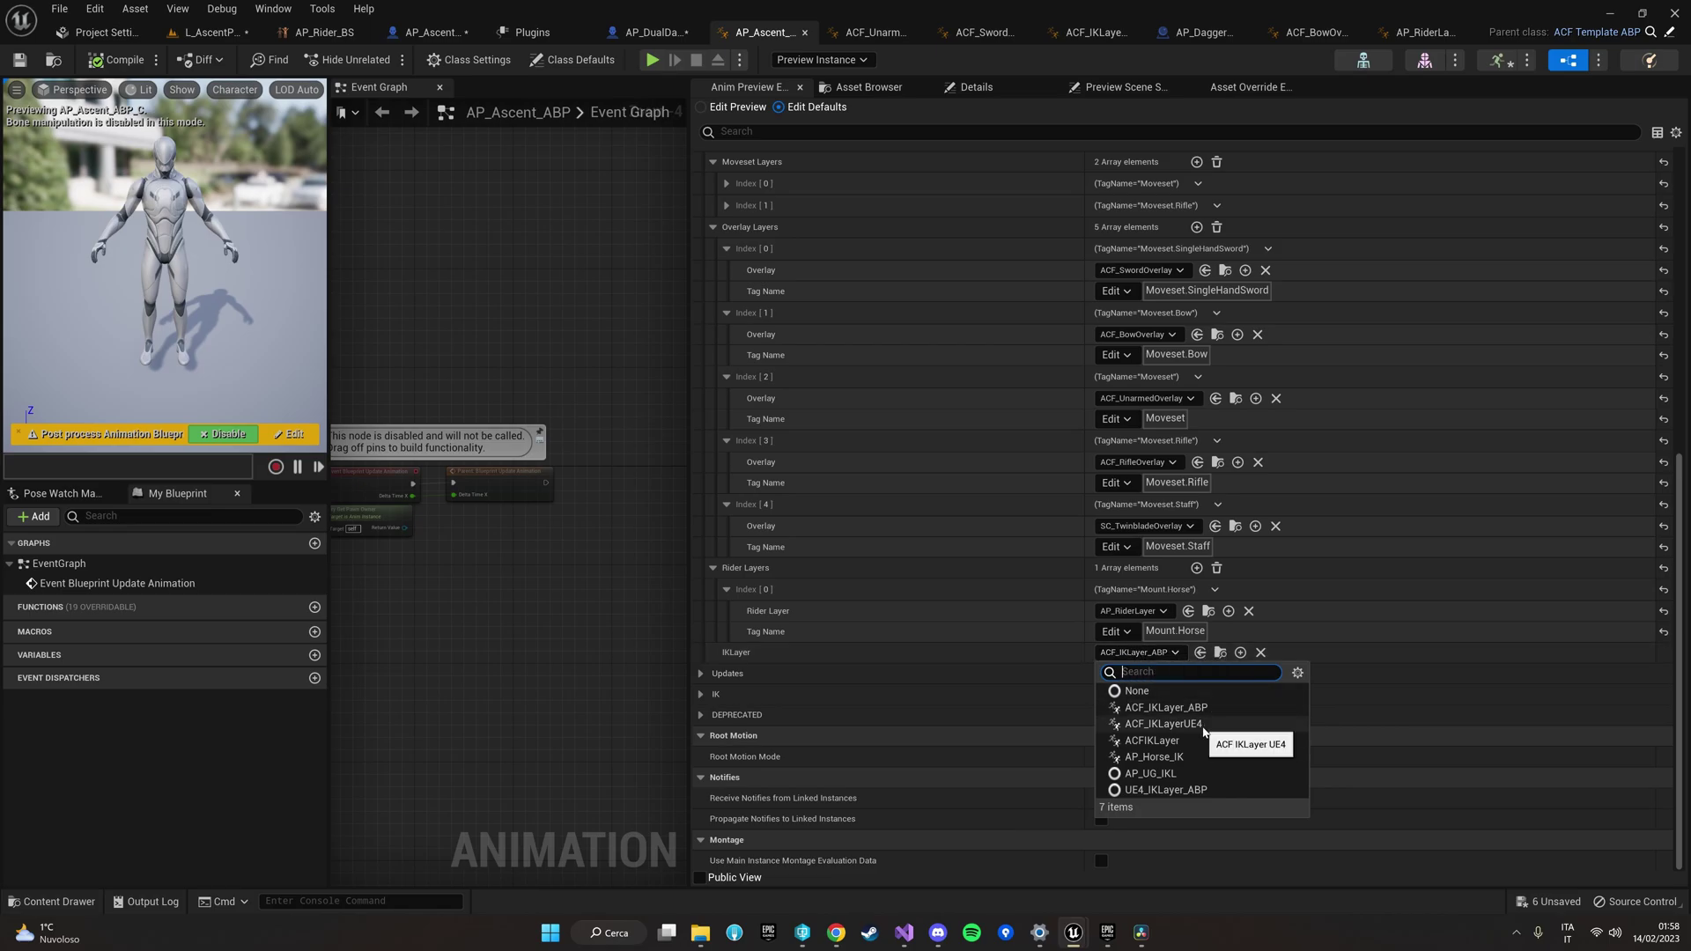
left_click(1000, 662)
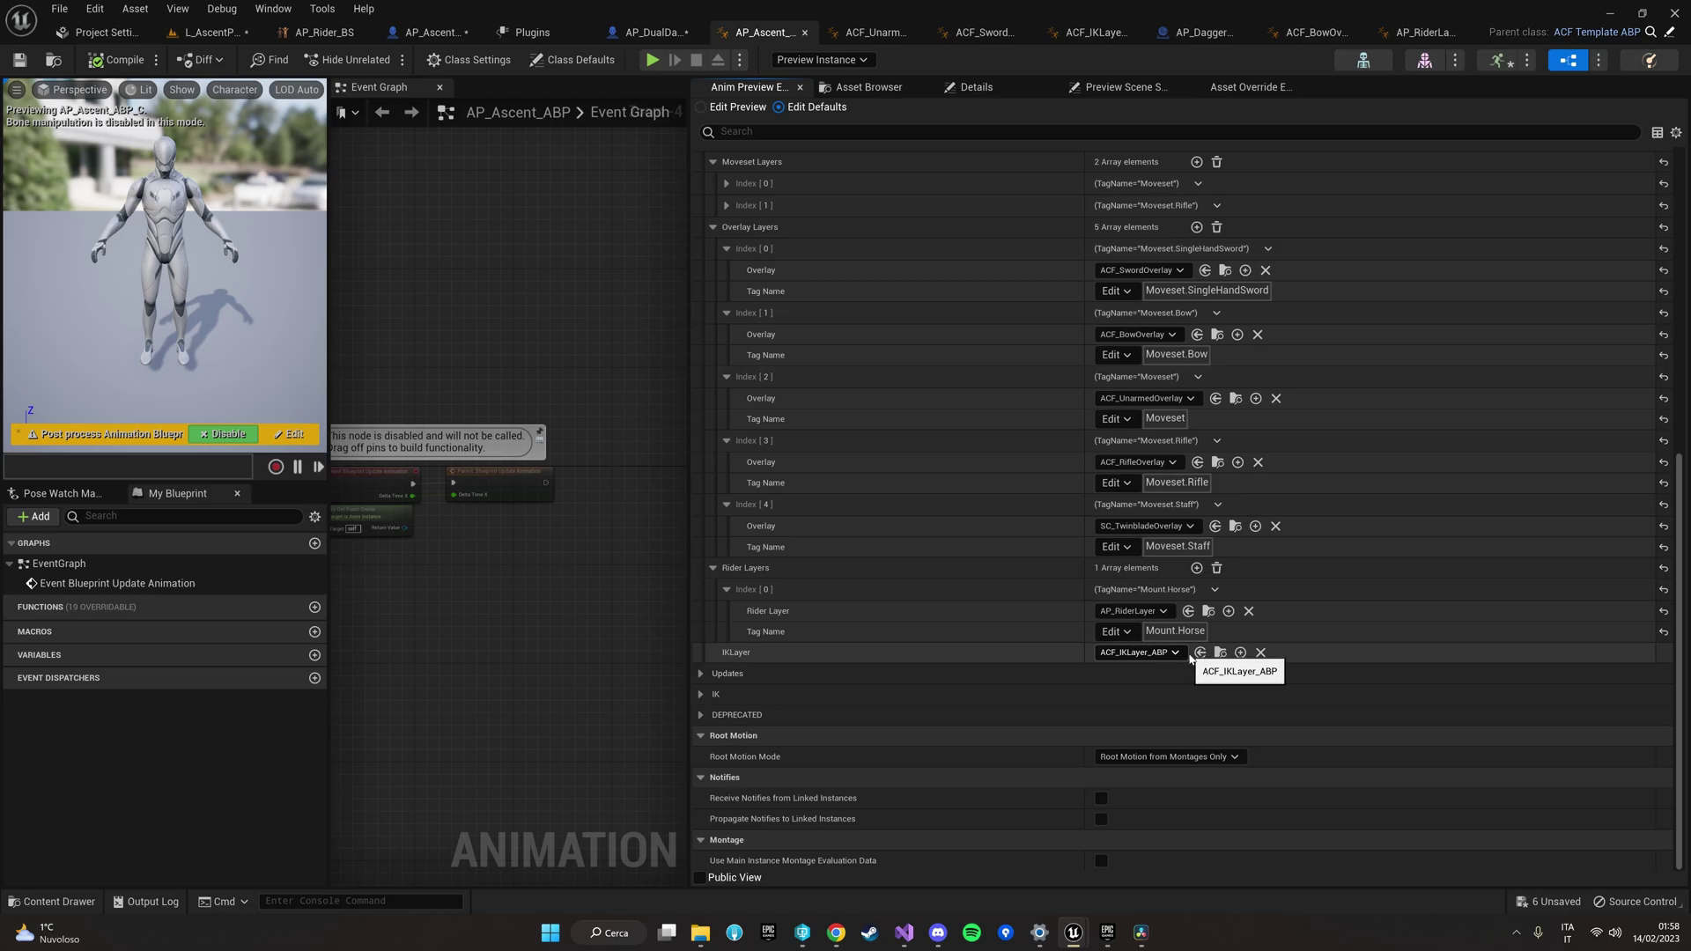
scroll(1116, 604, "up", 1)
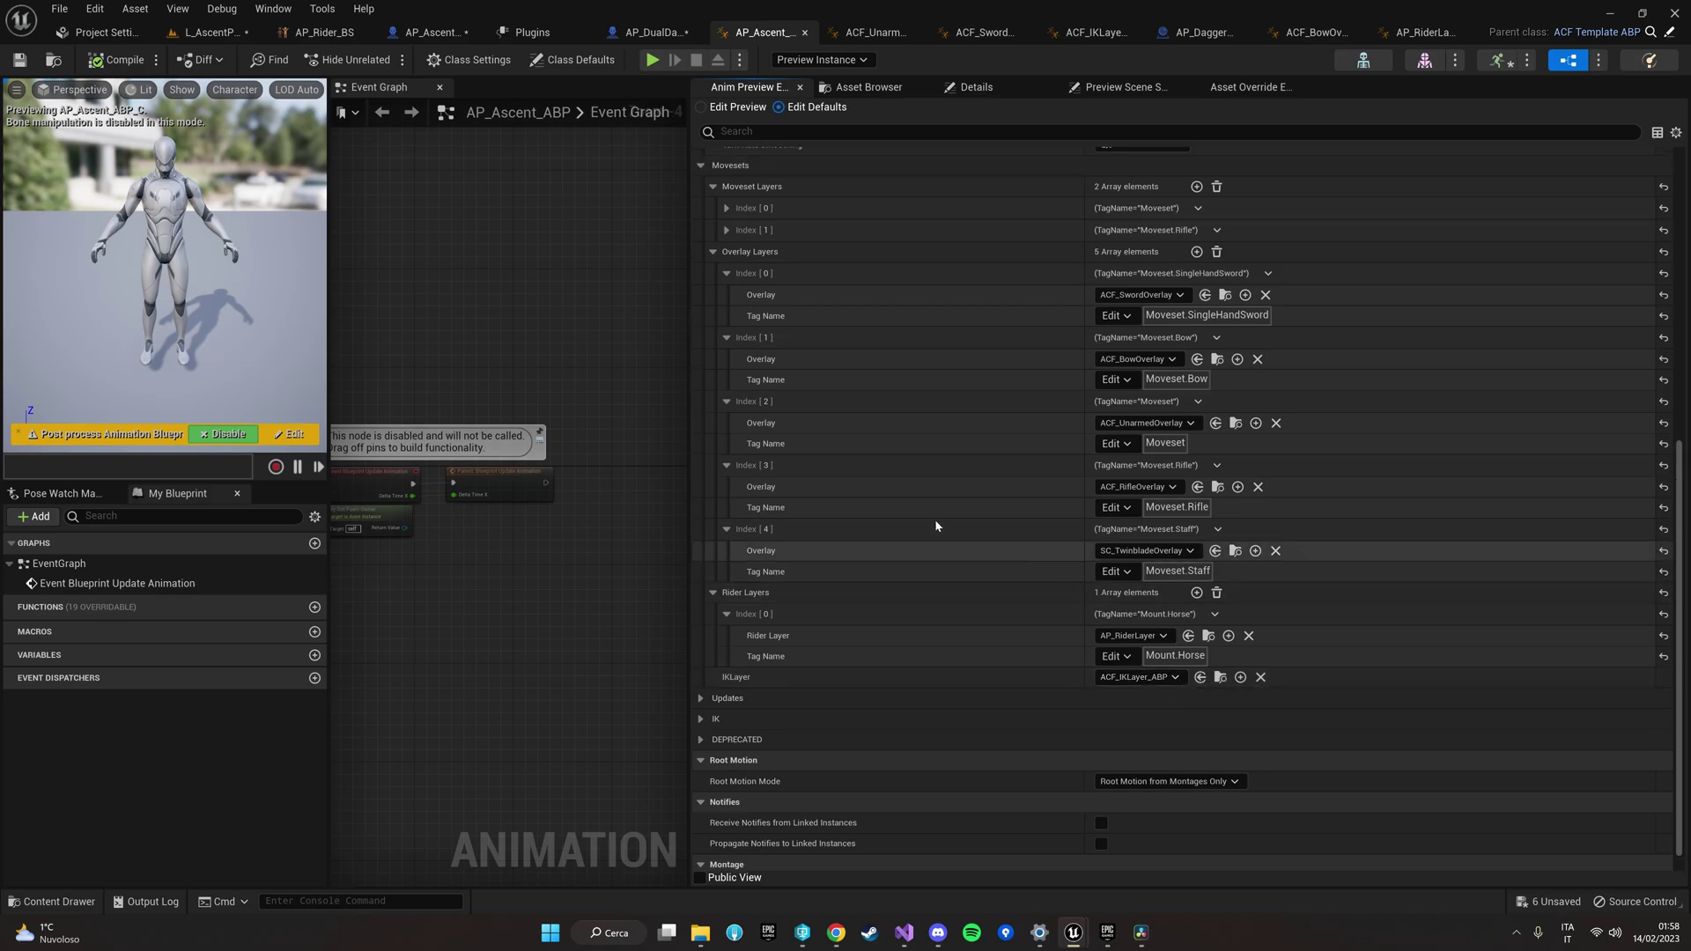
Step: Delete the Switch Overlay and Switch Moveset nodes from the event graph of AP_Ascent_BP
left_click(454, 36)
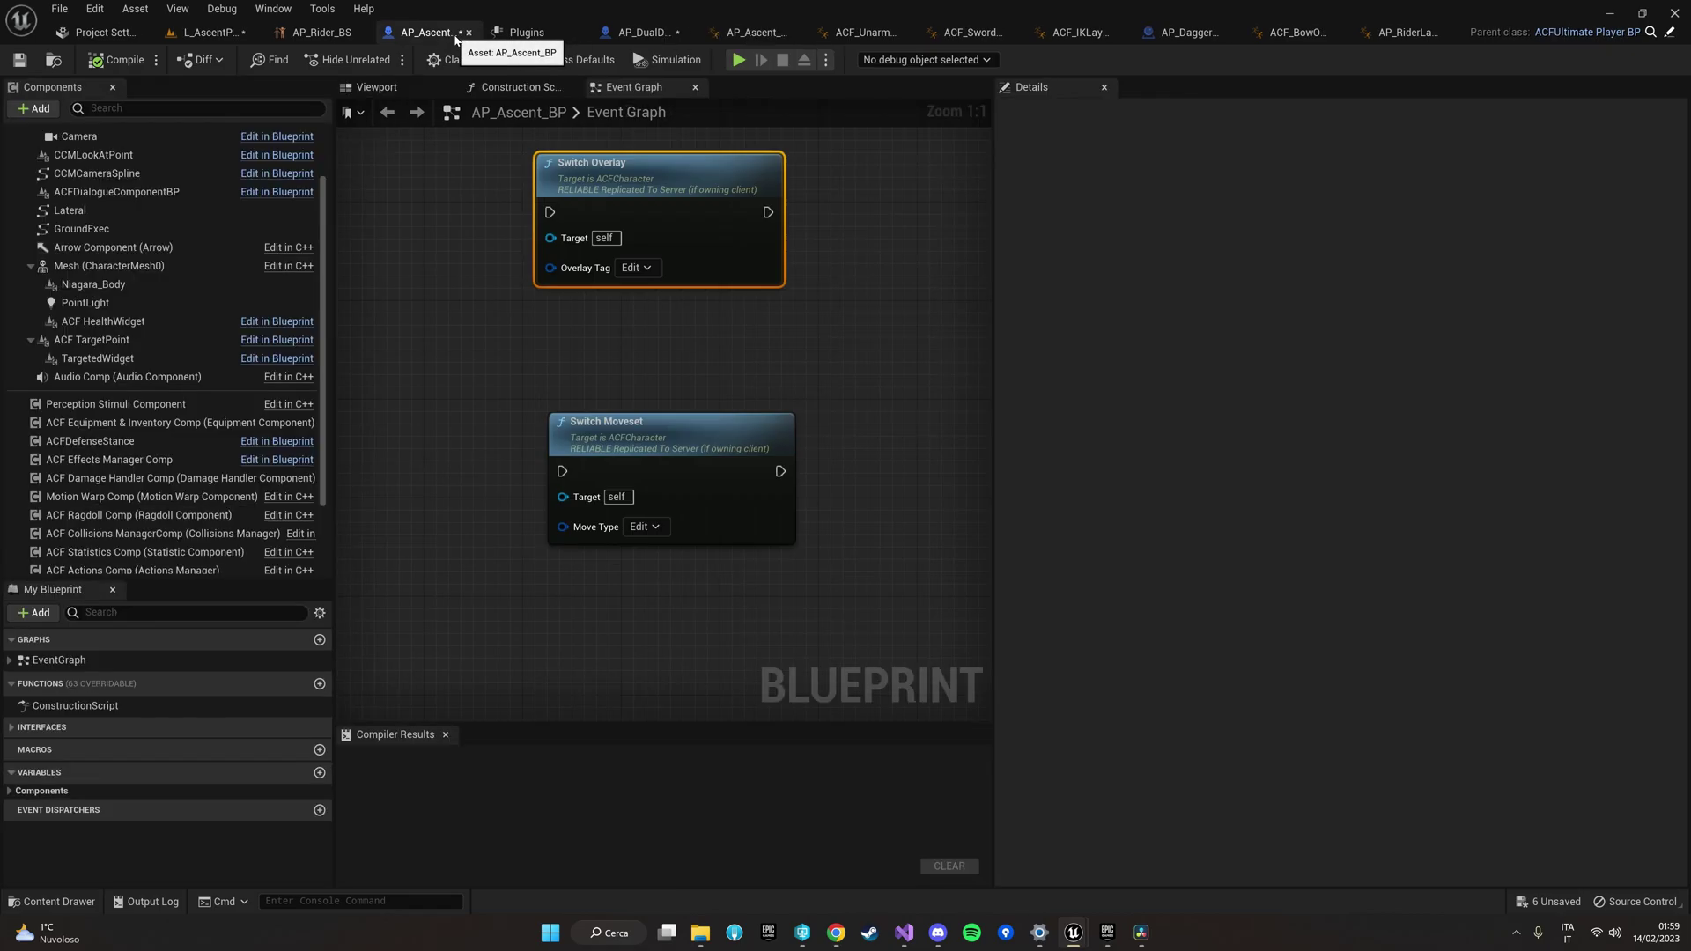
right_click_drag(429, 150, 448, 207)
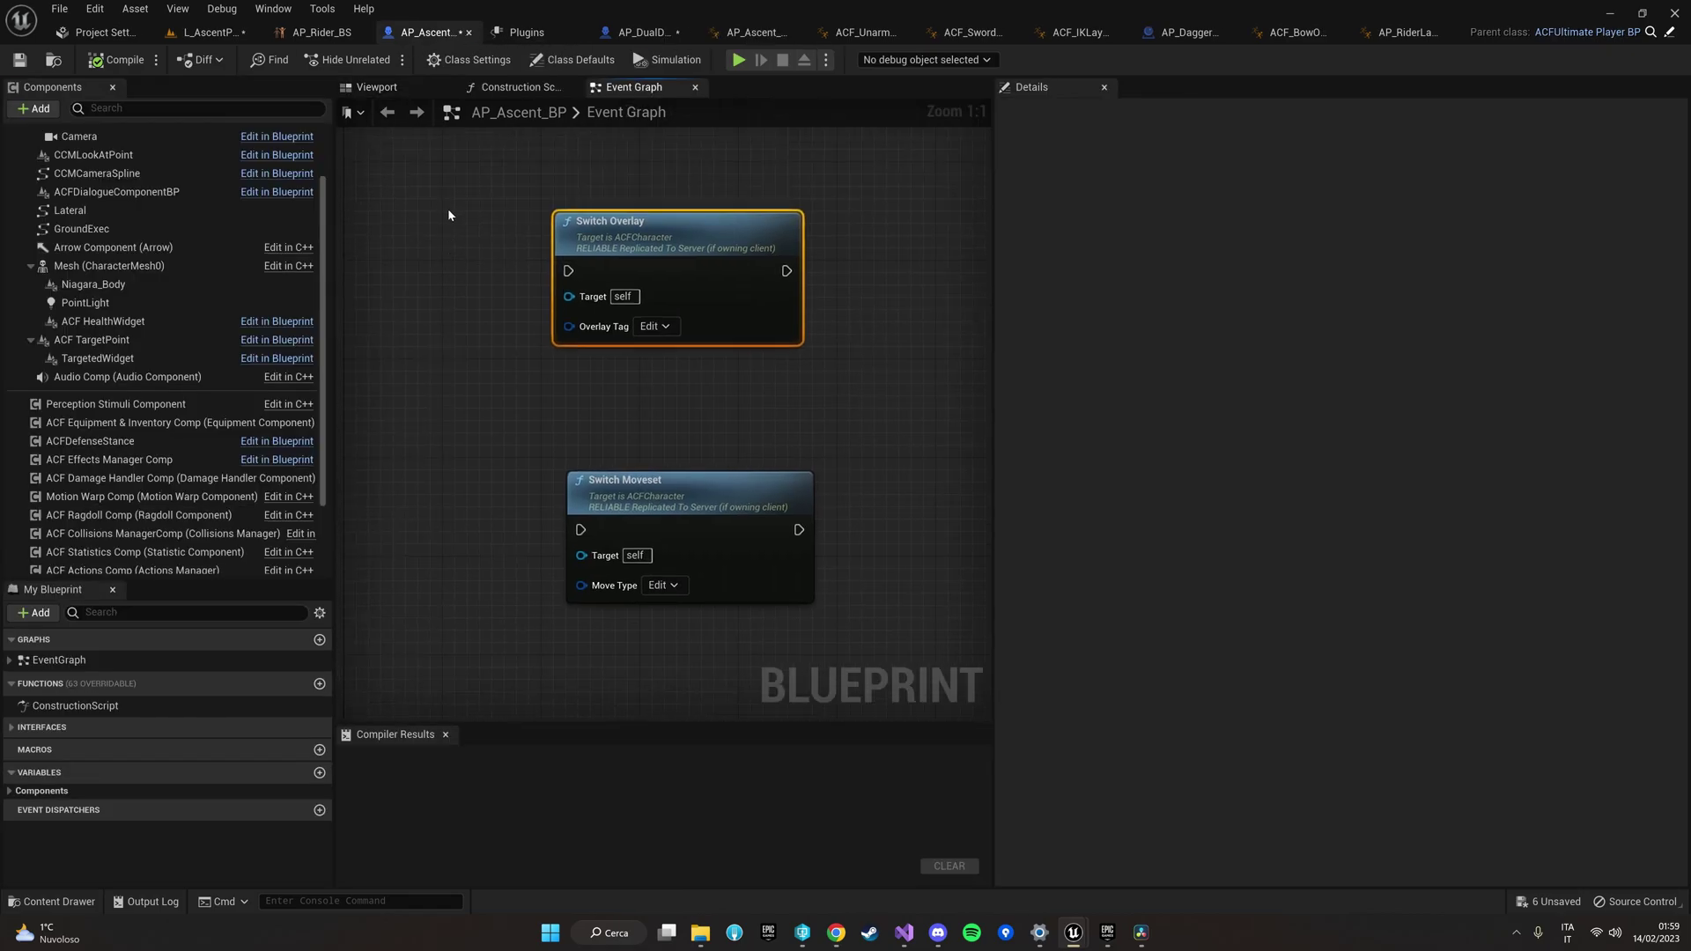
left_click_drag(448, 207, 879, 606)
key("Delete")
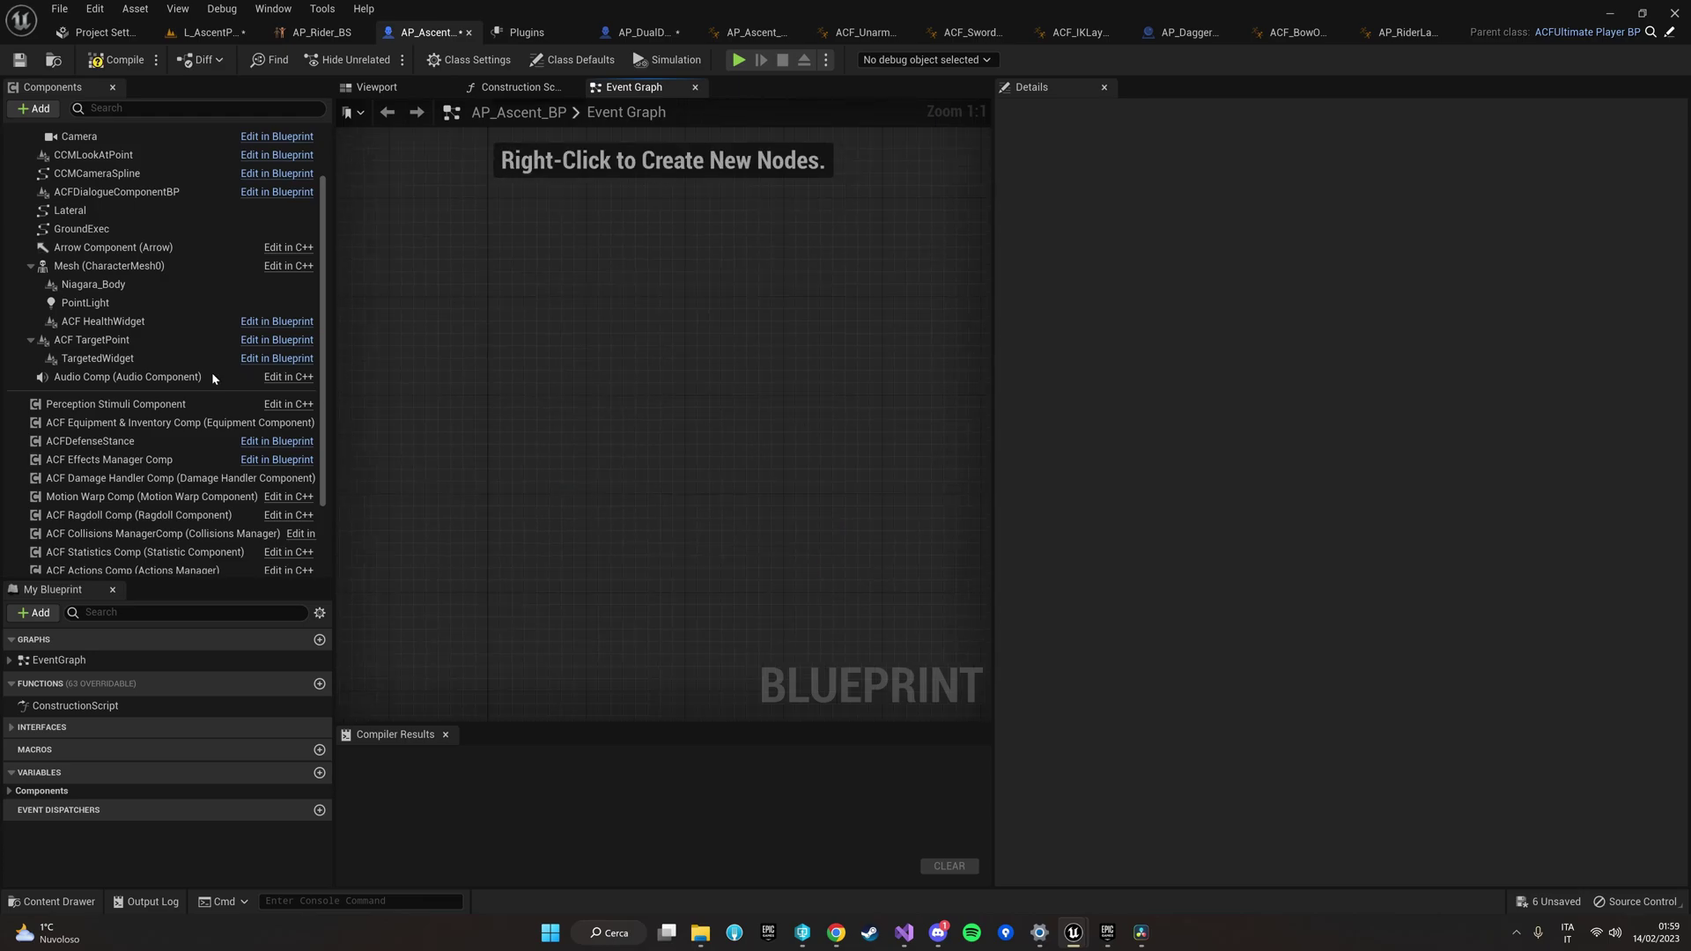
Step: Inspect the Pask_warrior skeletal mesh used by AP_Ascent_BP's Mesh component and the retarget sources of its skeleton
left_click(102, 266)
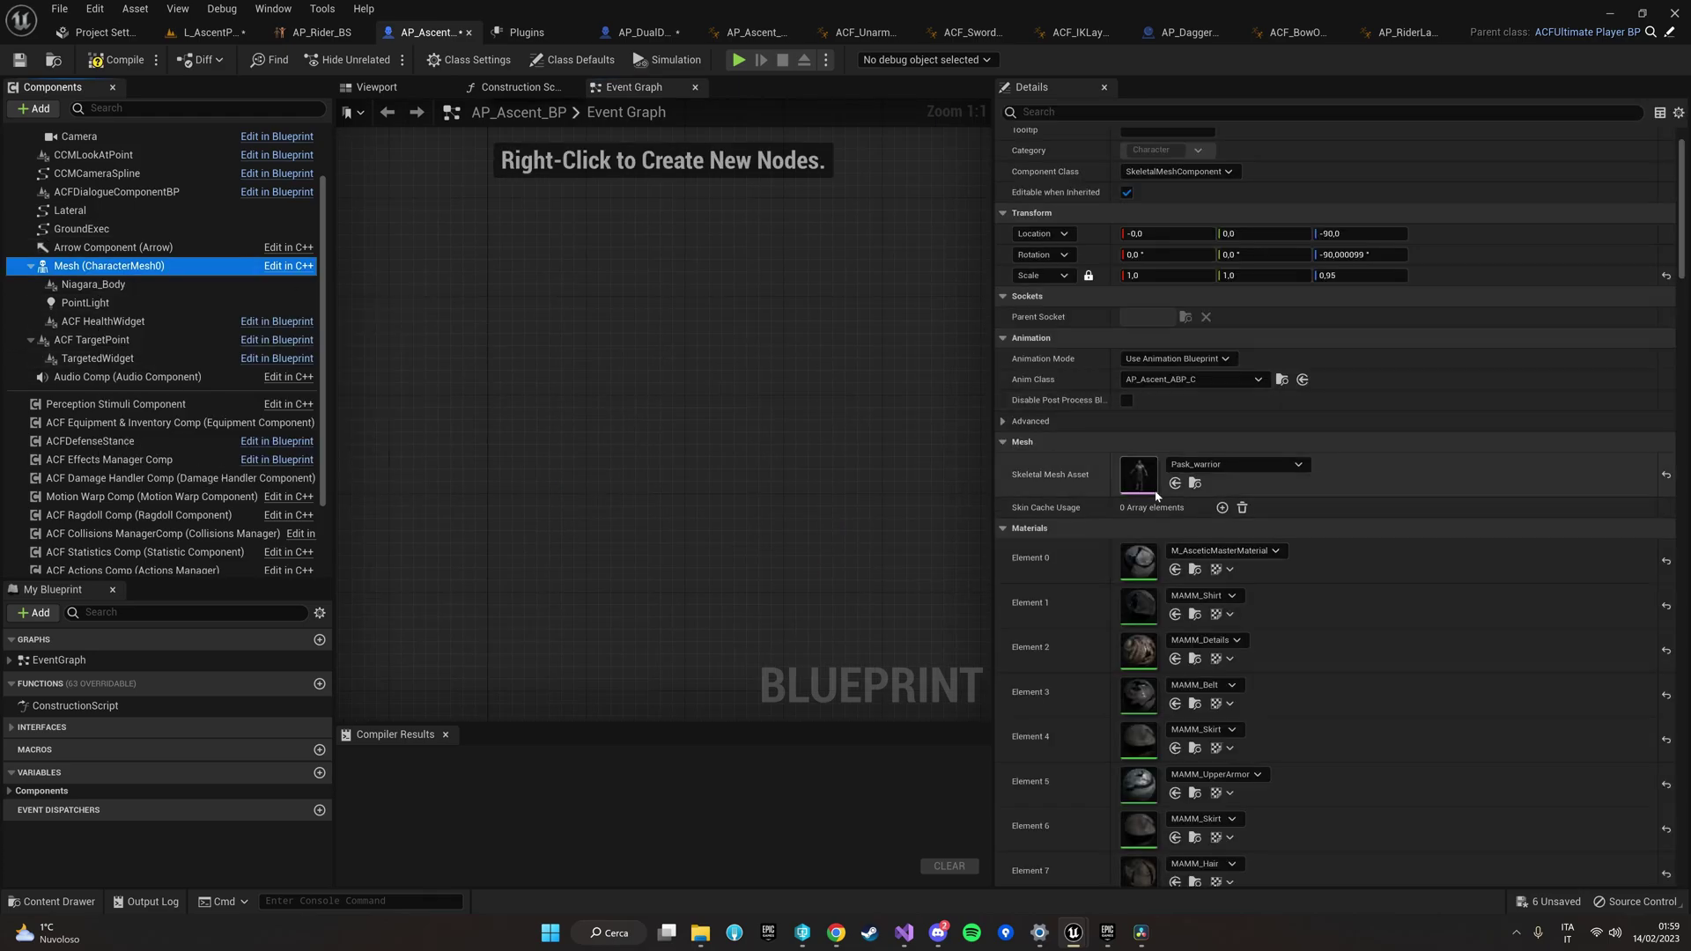
left_click(1195, 483)
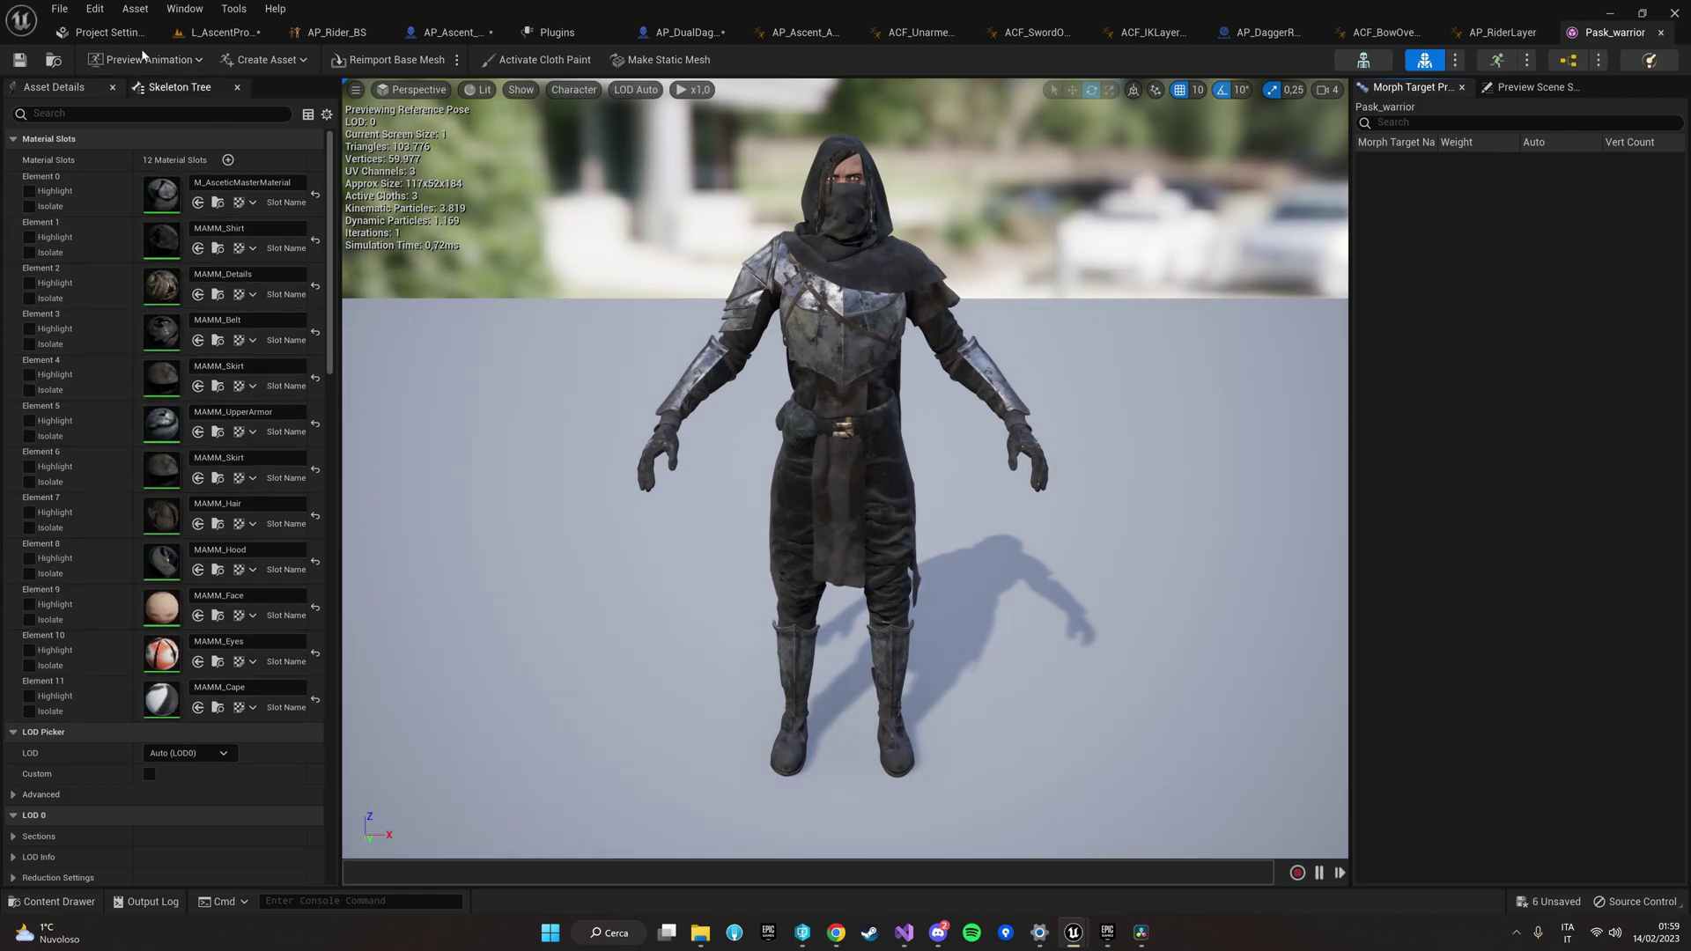
left_click(1363, 59)
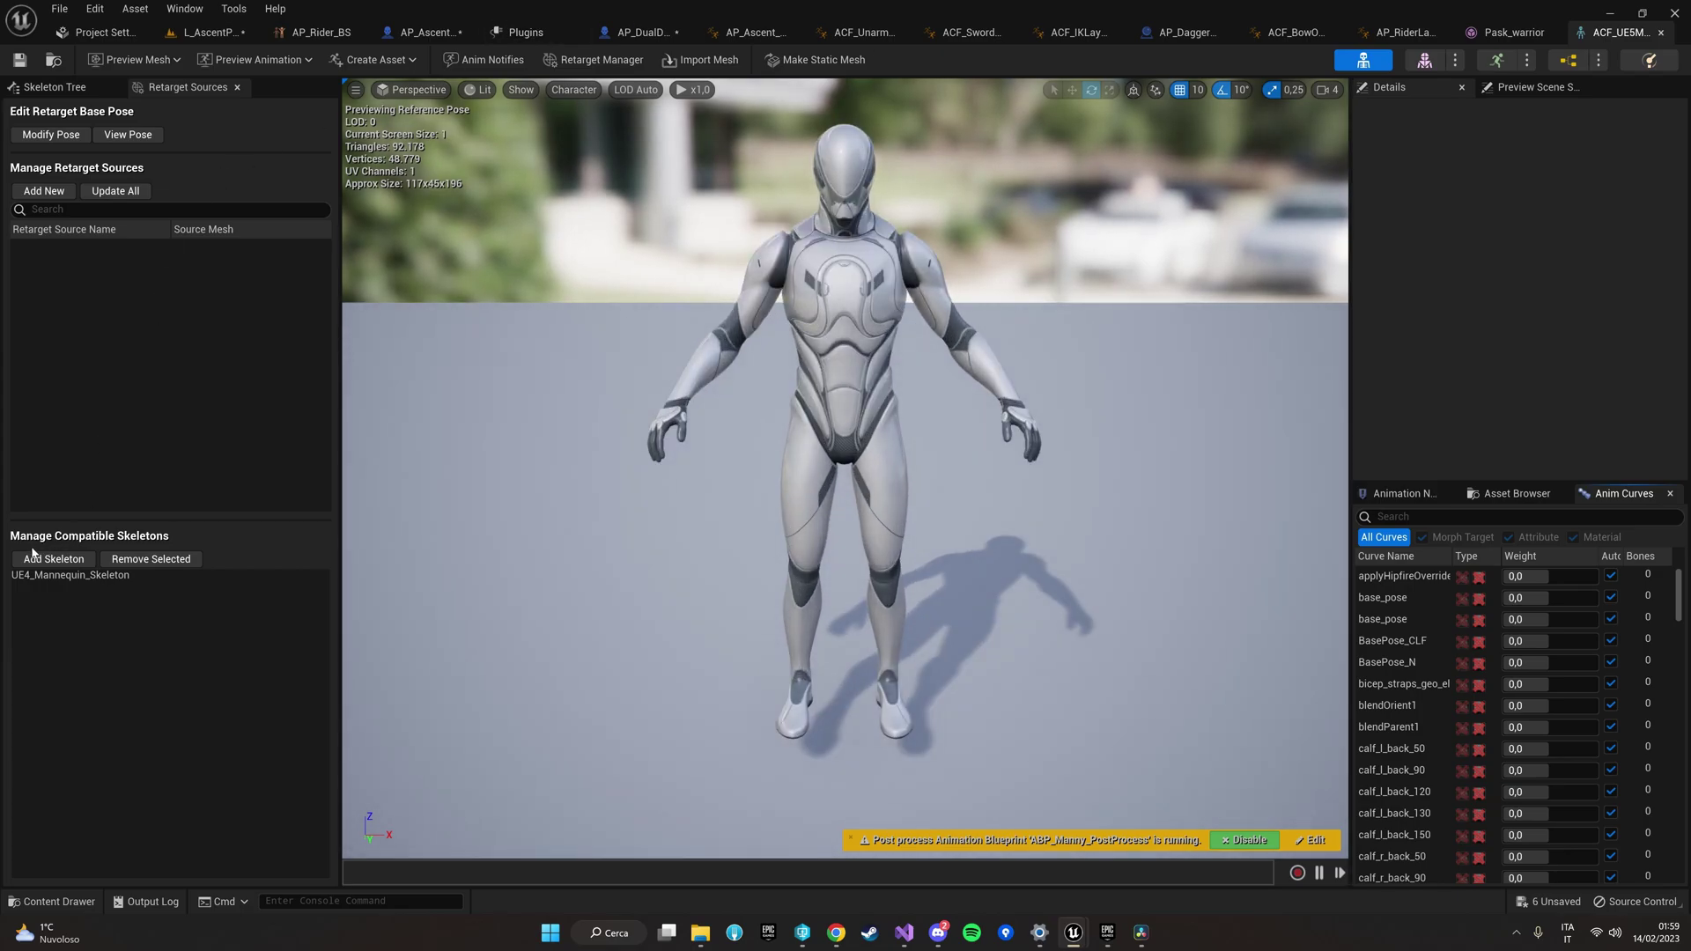
left_click(55, 87)
left_click(187, 89)
Step: Search the skeletons that can be added as compatible for "ascent ue4" and dismiss the list without adding one
left_click(55, 560)
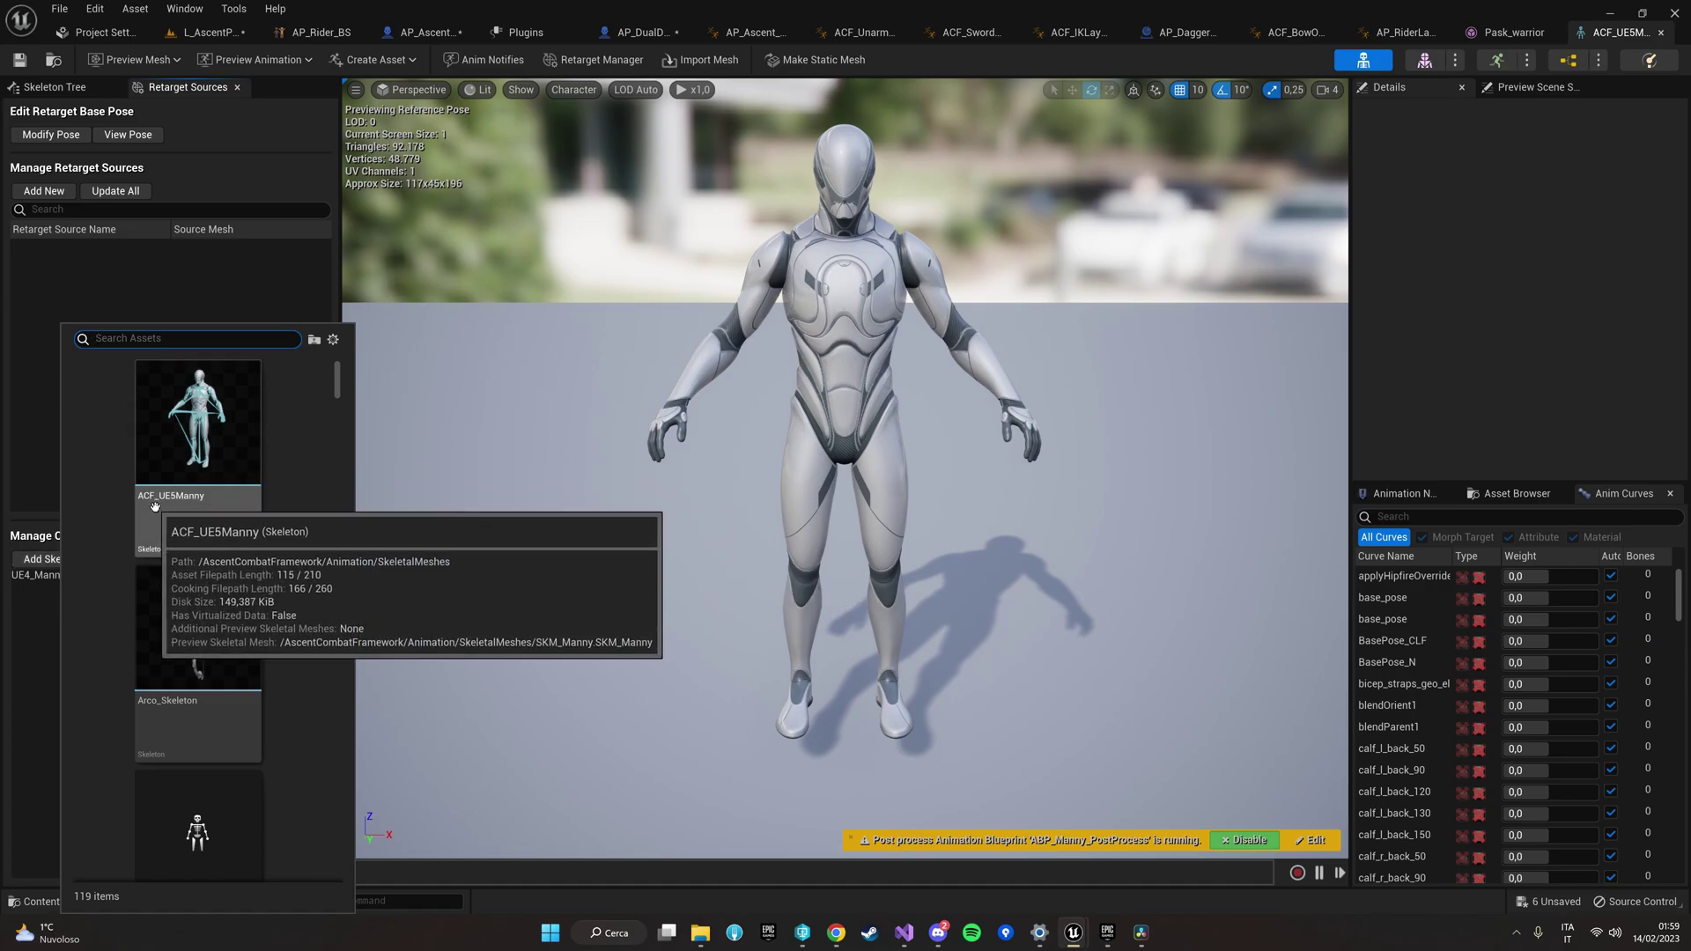
left_click(32, 616)
left_click(31, 576)
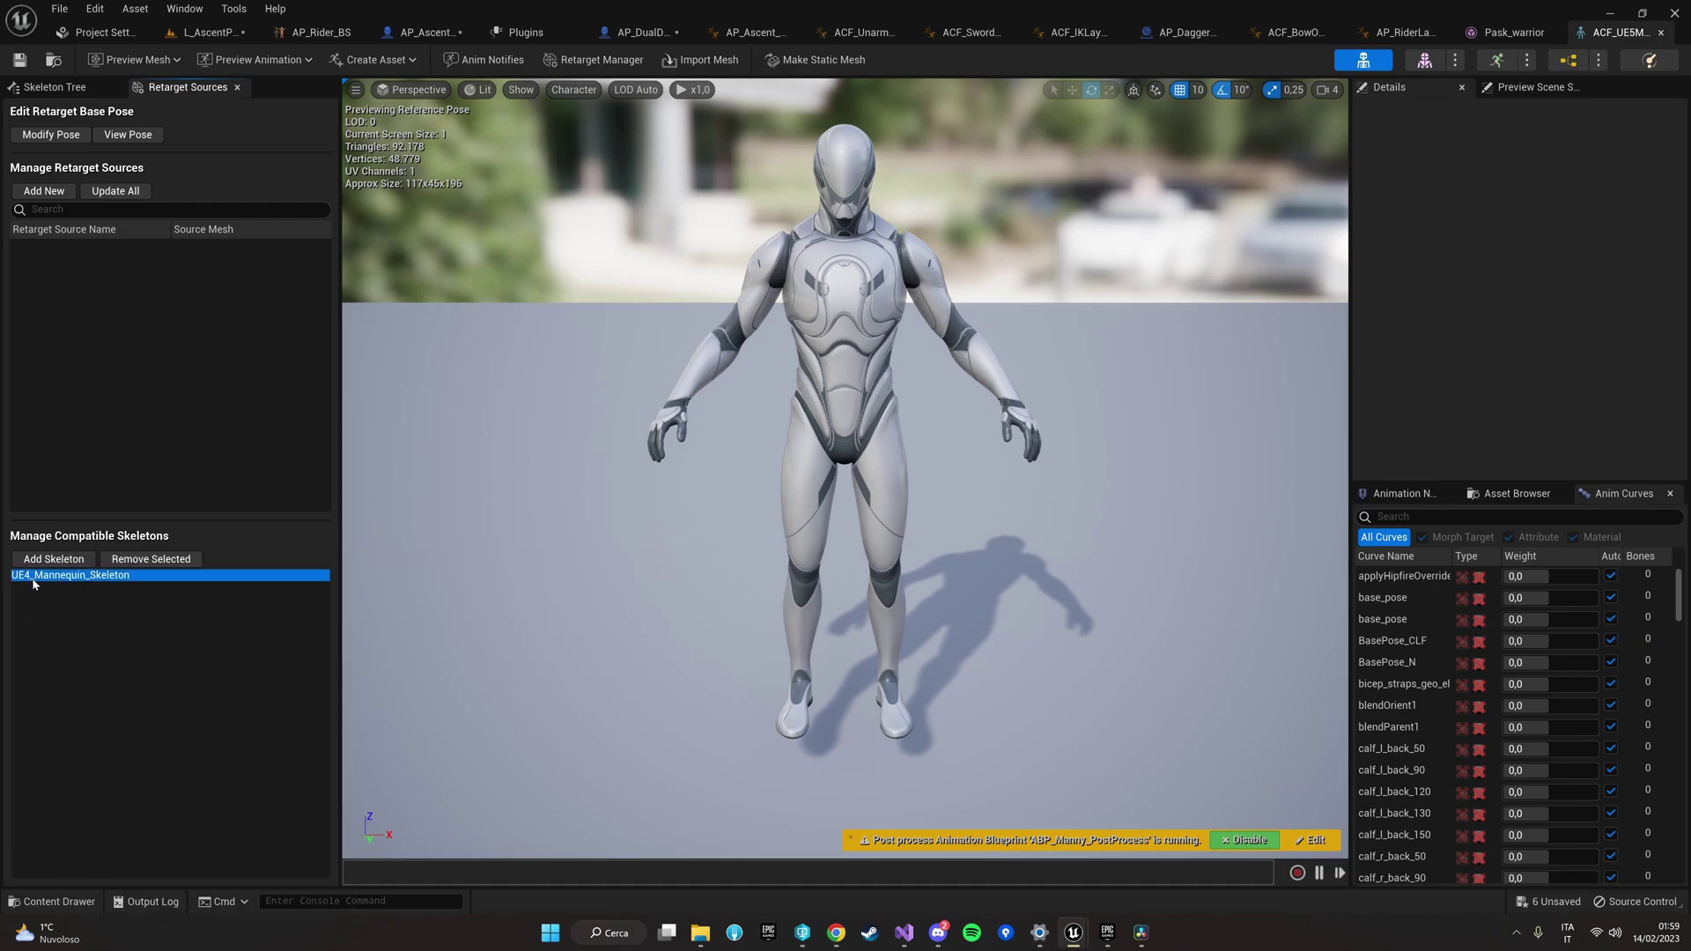
left_click(48, 559)
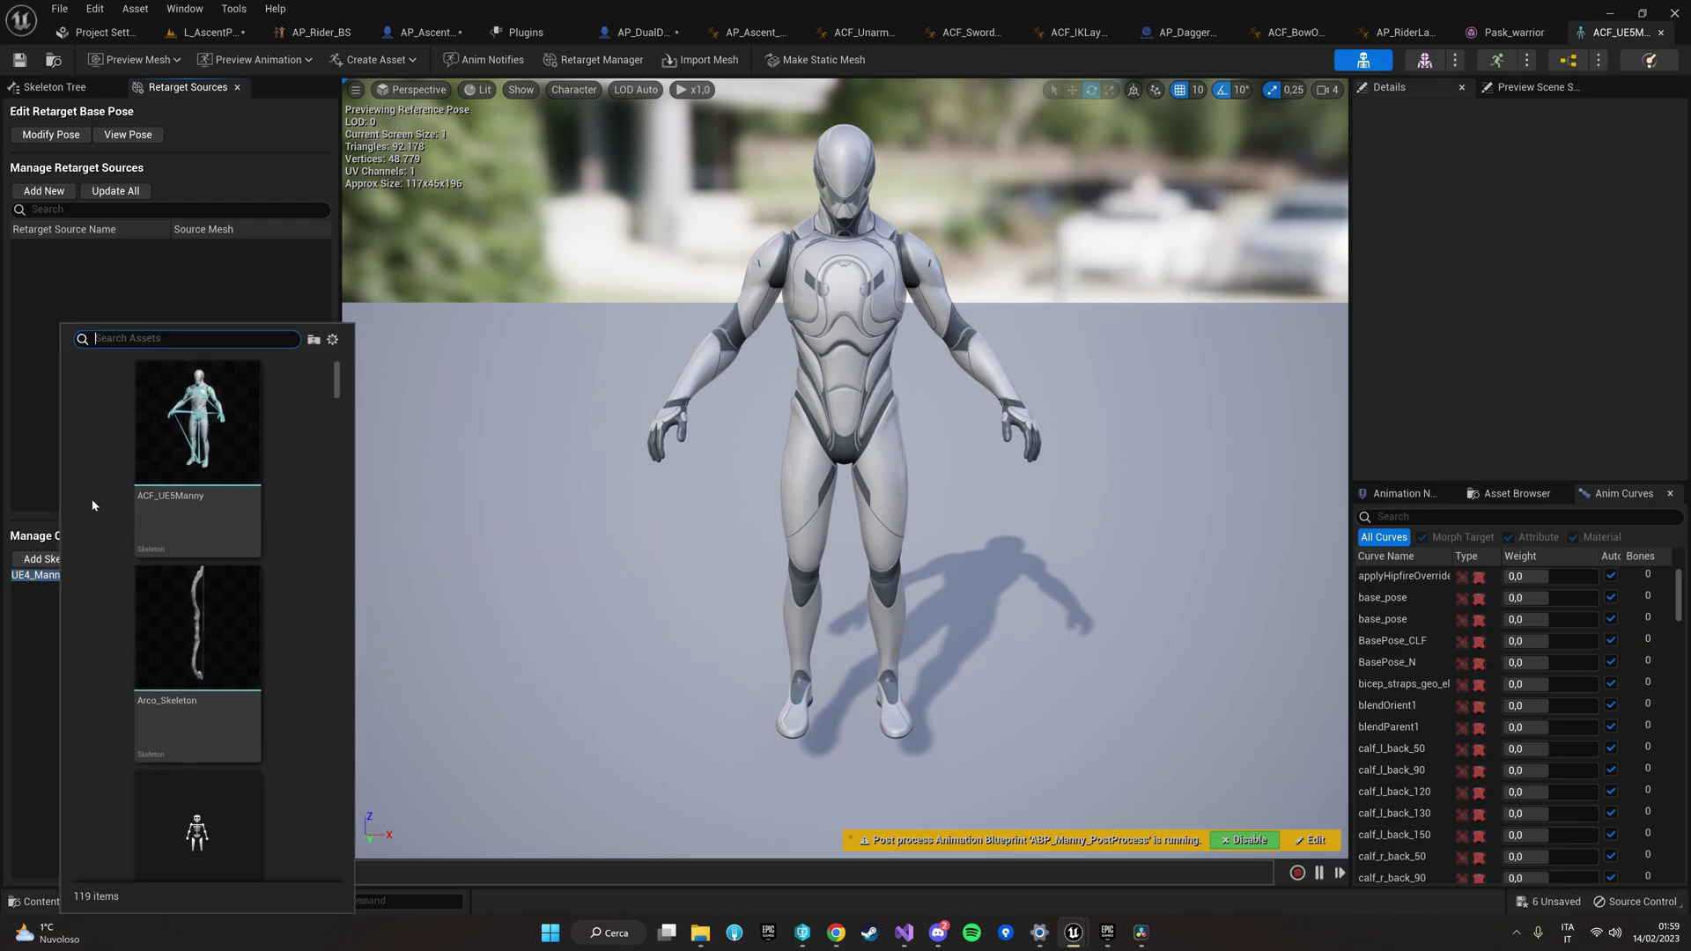
type("ascent ")
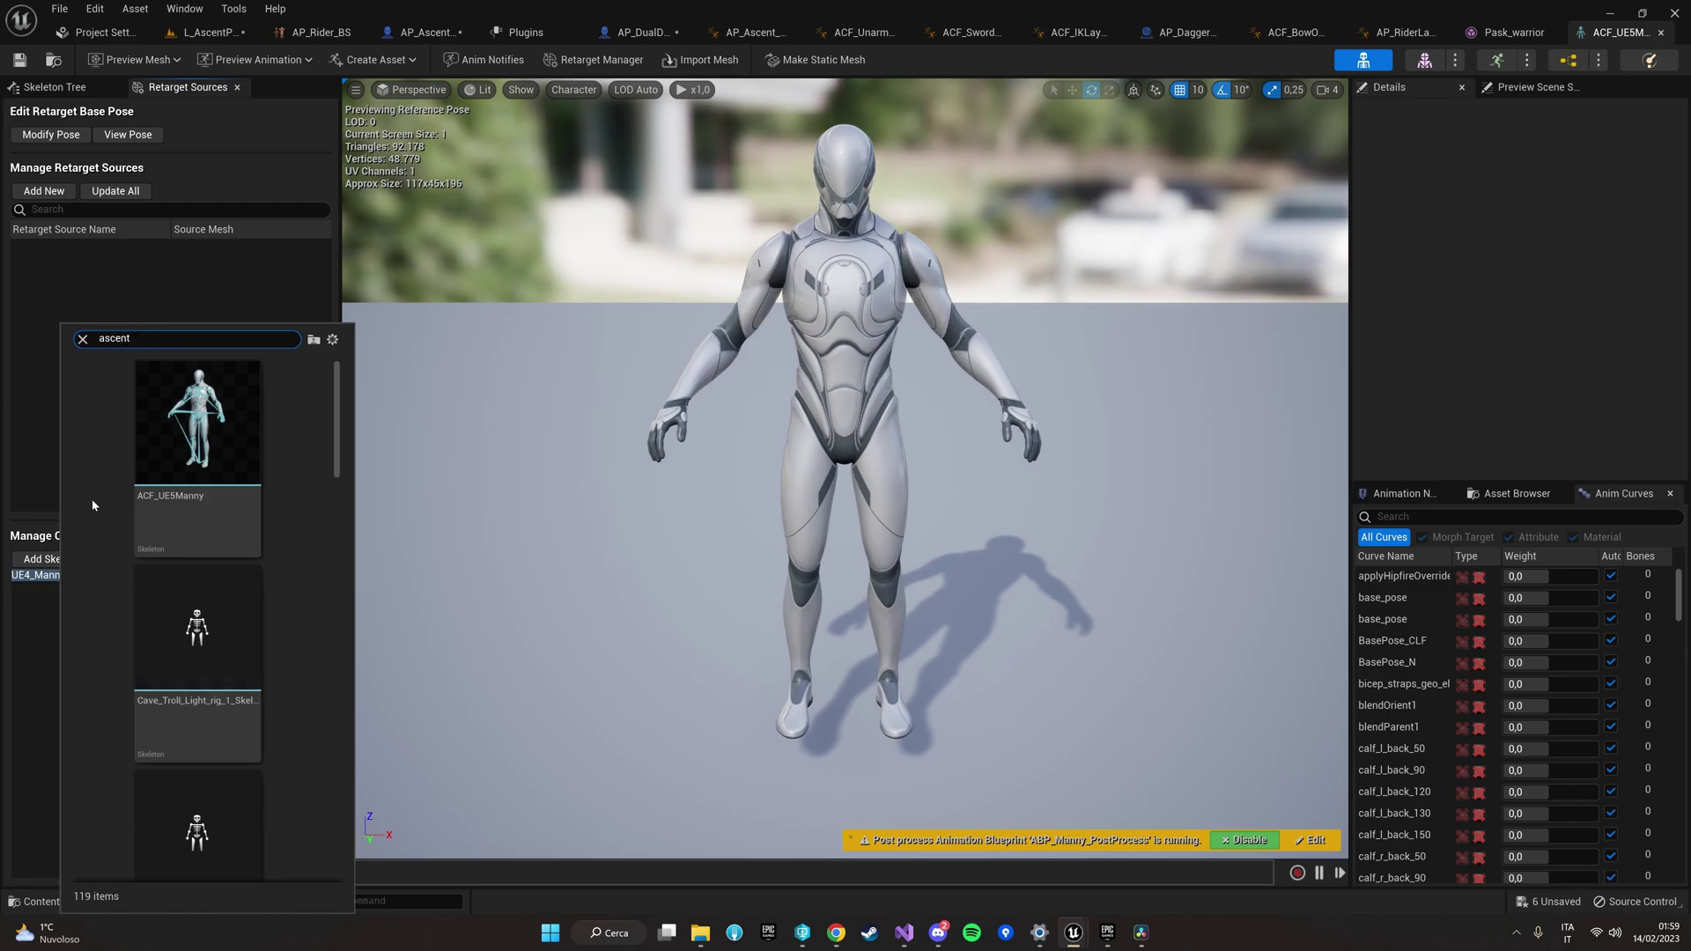
type("ue4")
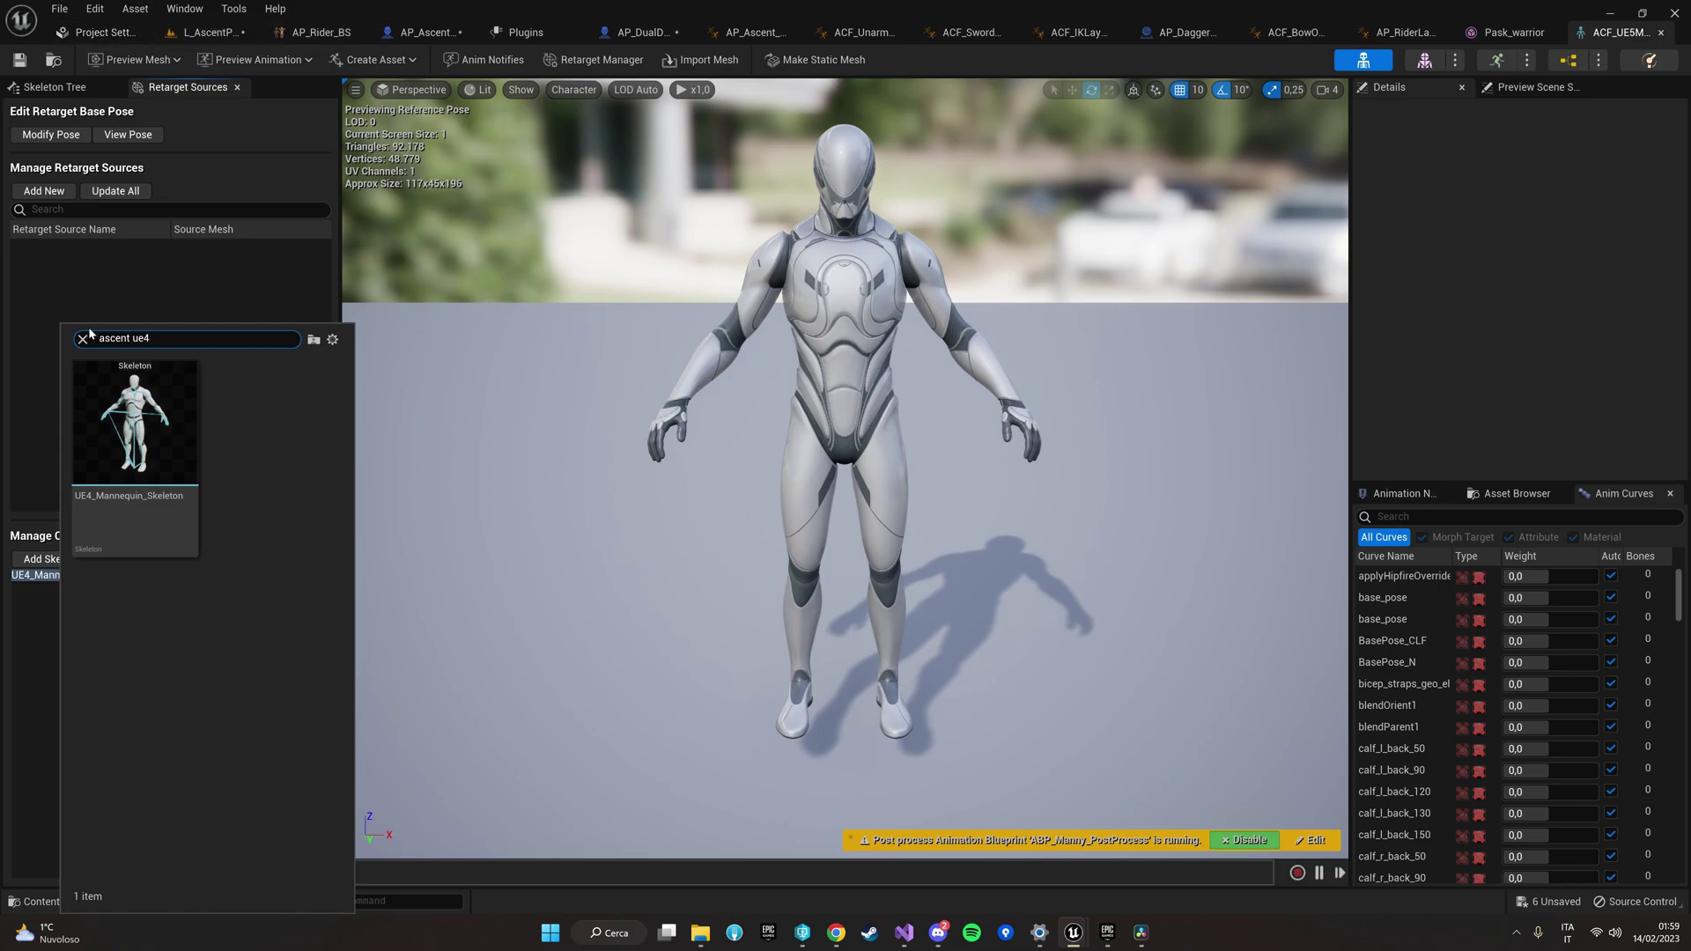
left_click(93, 277)
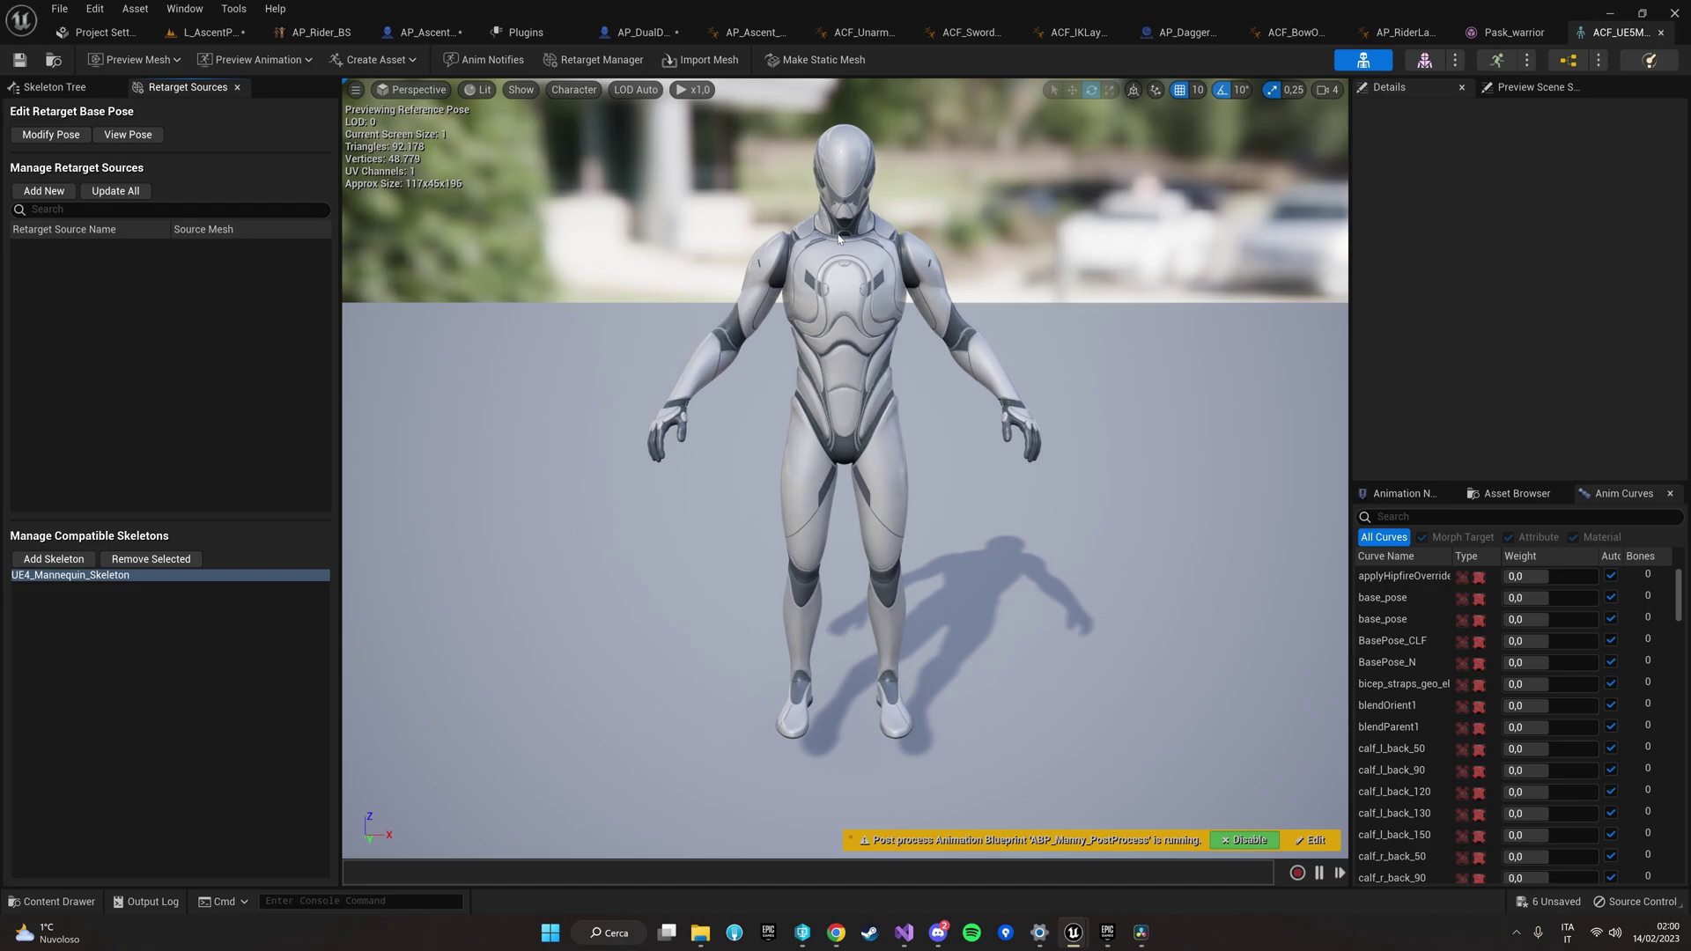
Step: Return to the L_AscentProject_WP level and bring up the Content Browser 2 window showing the AscentProject folder
left_click(427, 33)
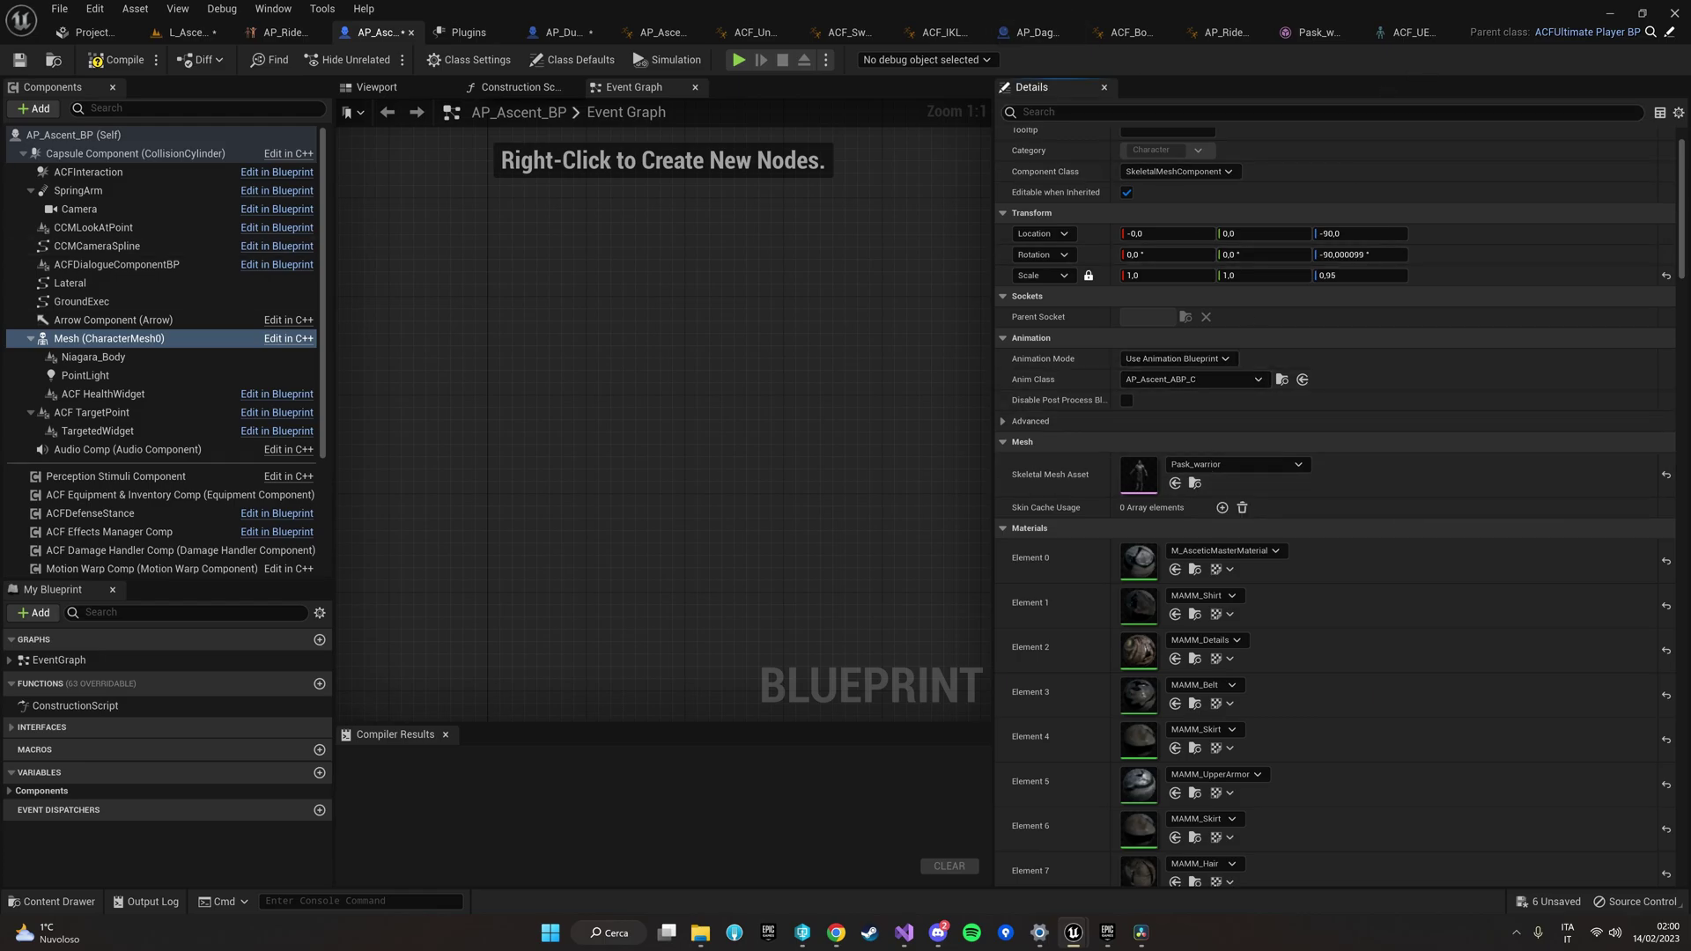
left_click(185, 32)
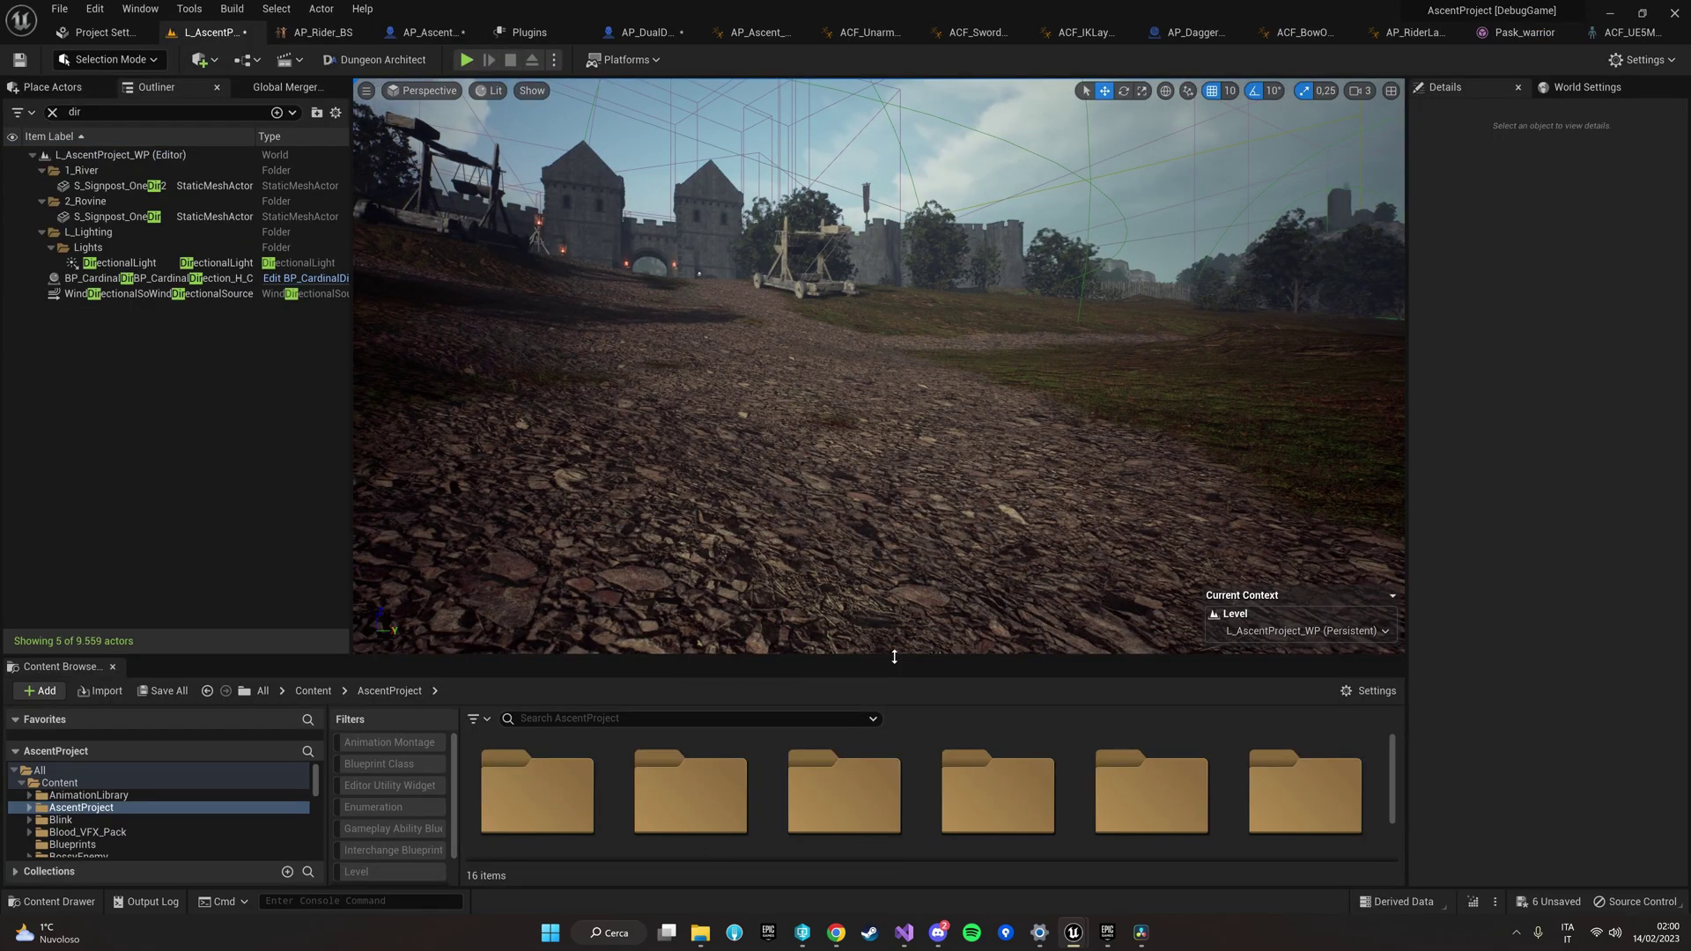
left_click(786, 614)
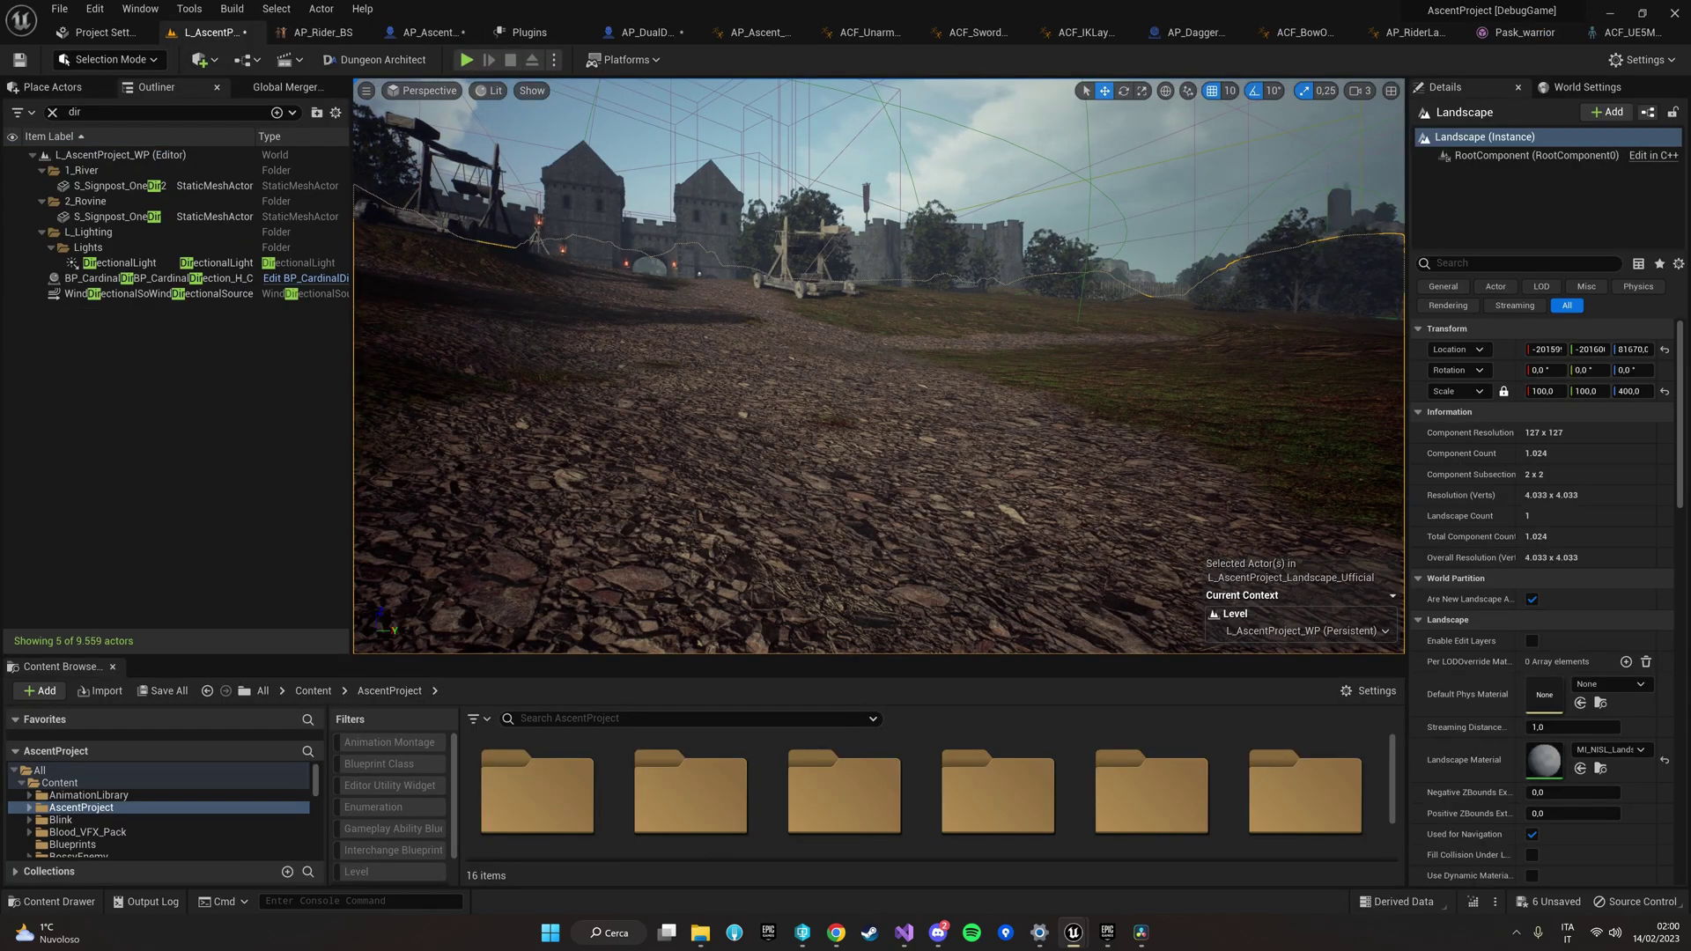
left_click_drag(563, 305, 619, 255)
left_click(952, 256)
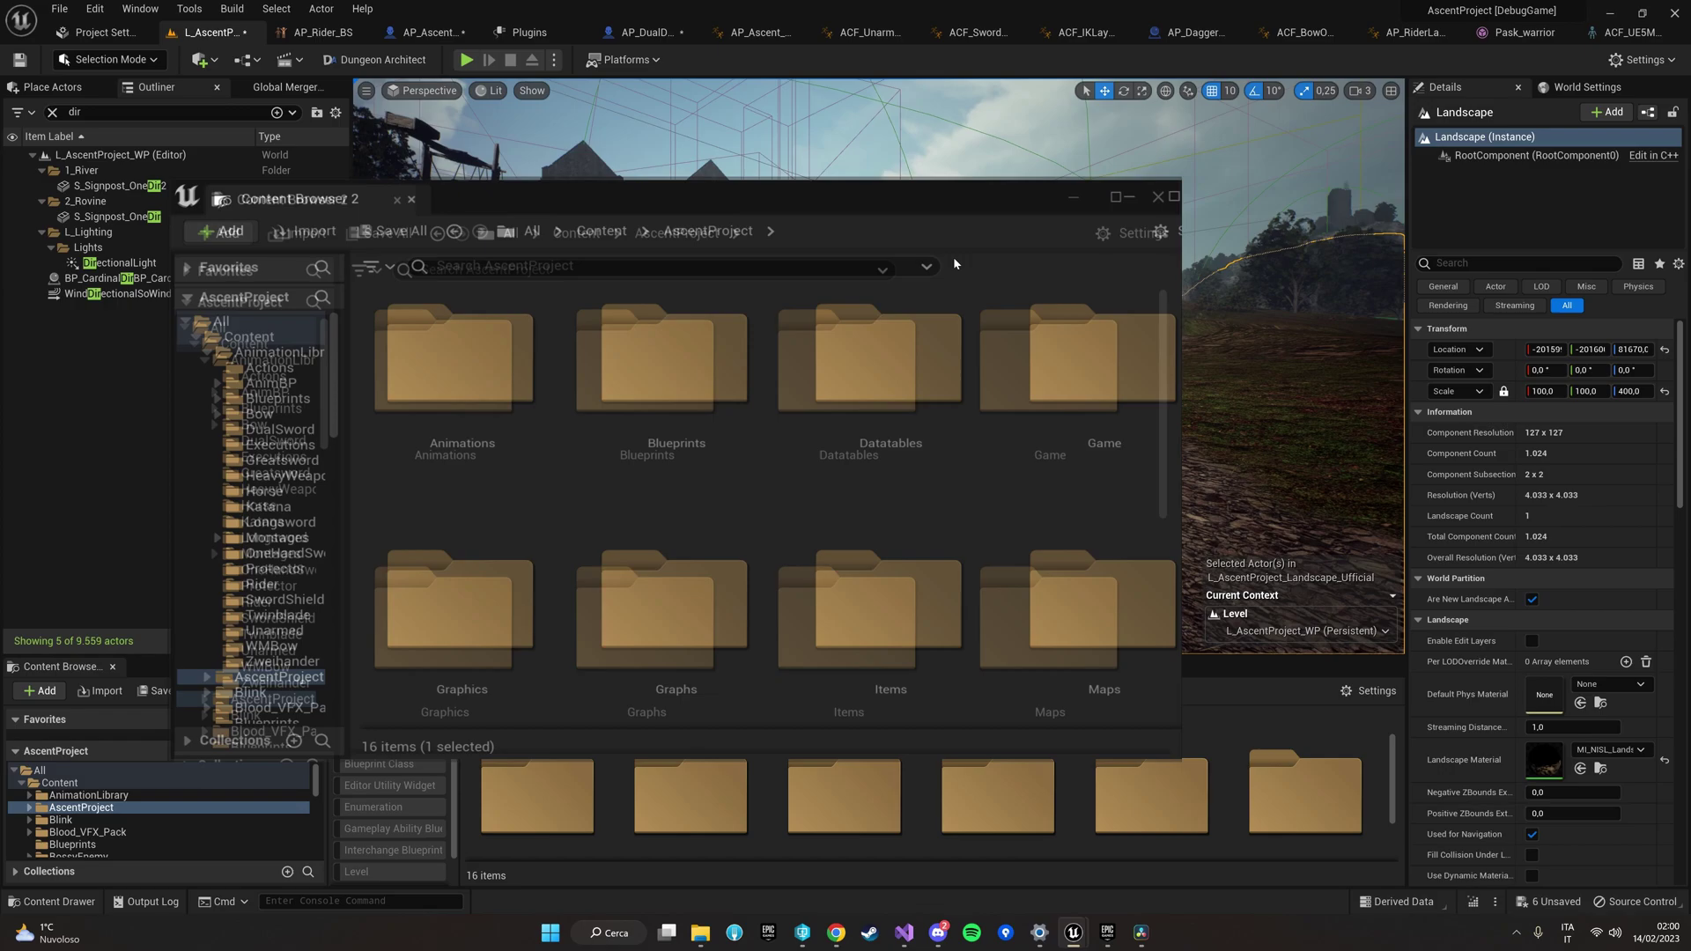
Step: Open the skeleton assignment dialog for the Pask_warrior mesh, search it for "ascent ue4" and close it without assigning a skeleton
right_click(738, 397)
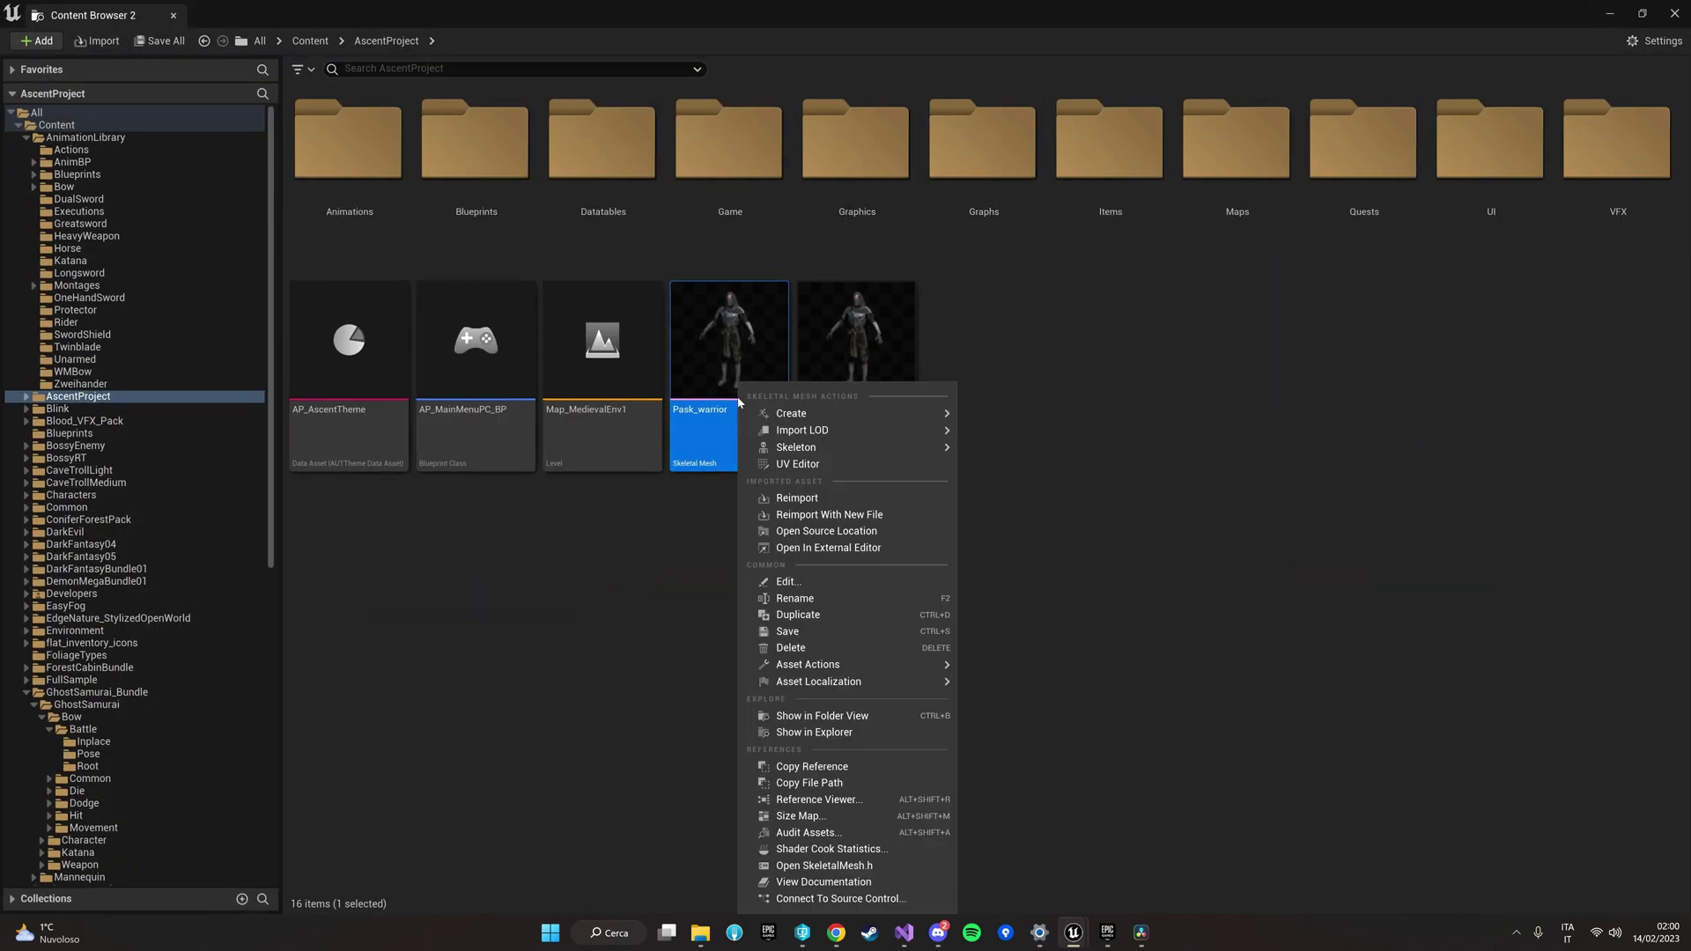
mouse_move(815, 450)
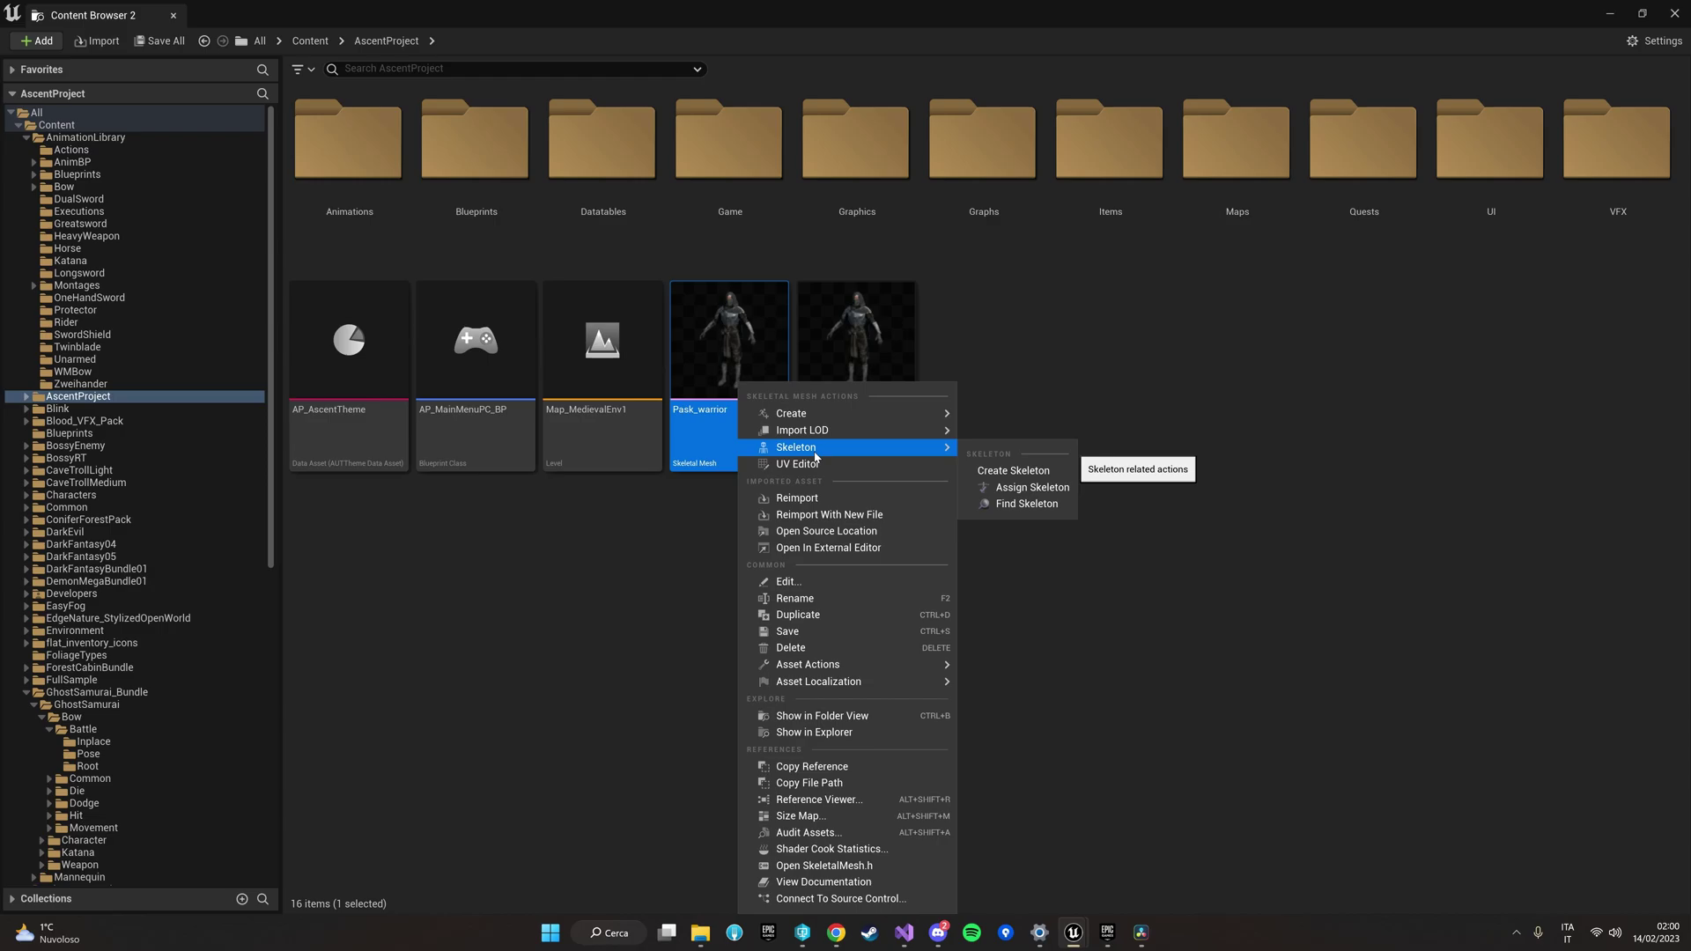
left_click(1034, 492)
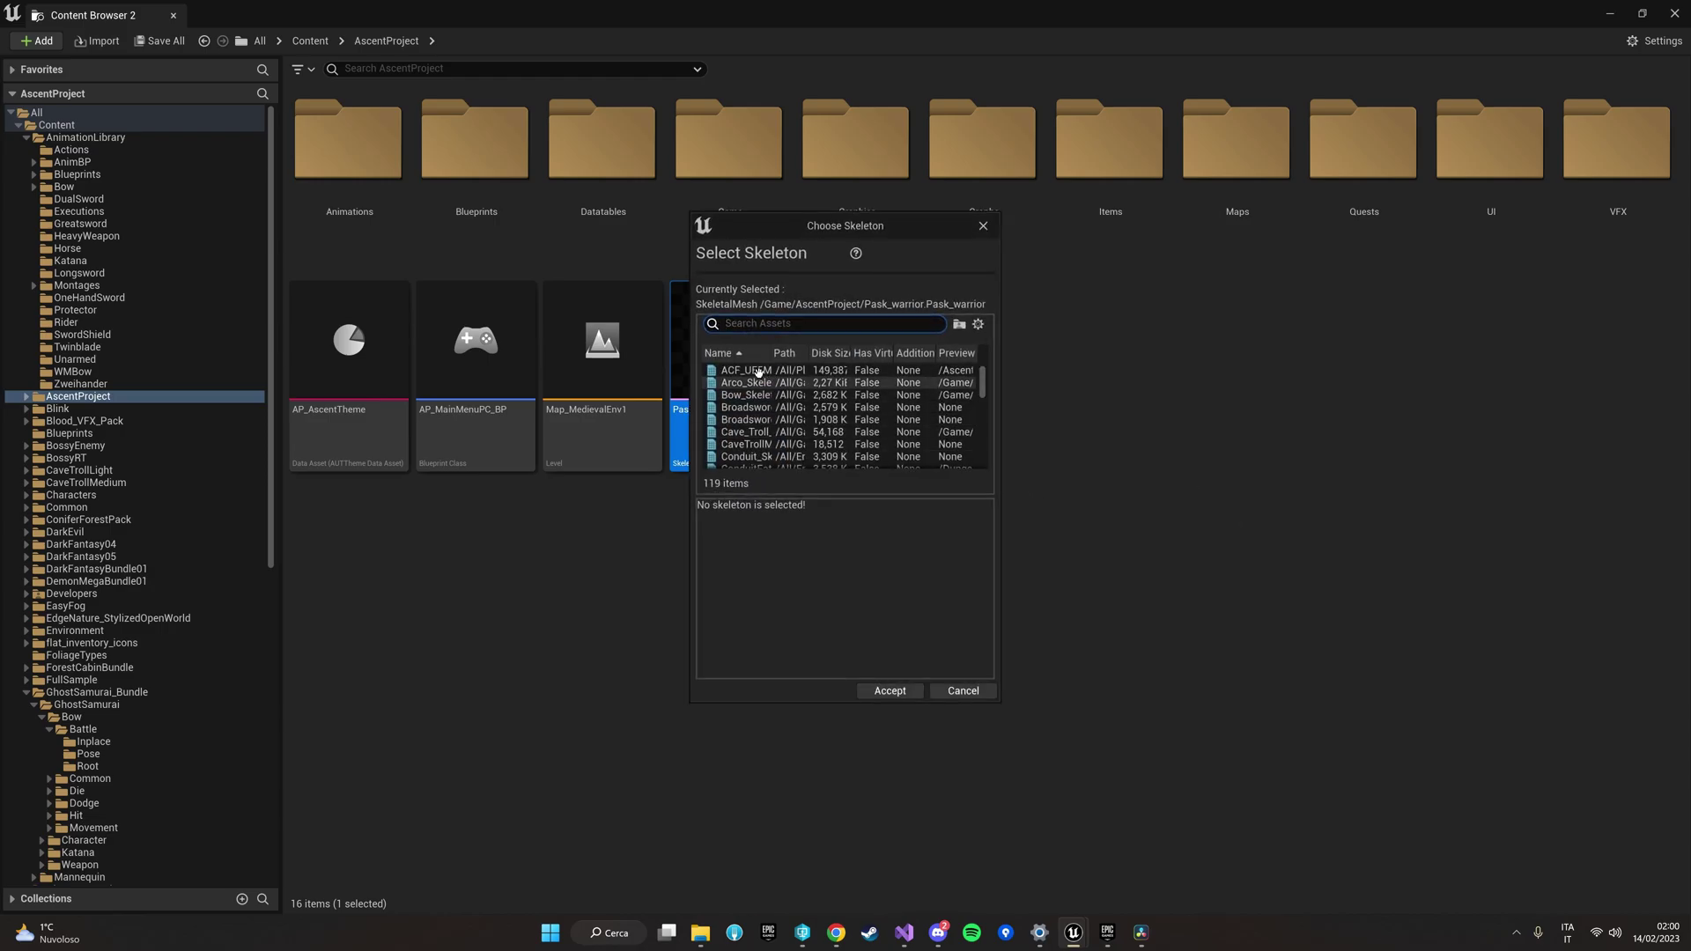
left_click_drag(769, 352, 1382, 435)
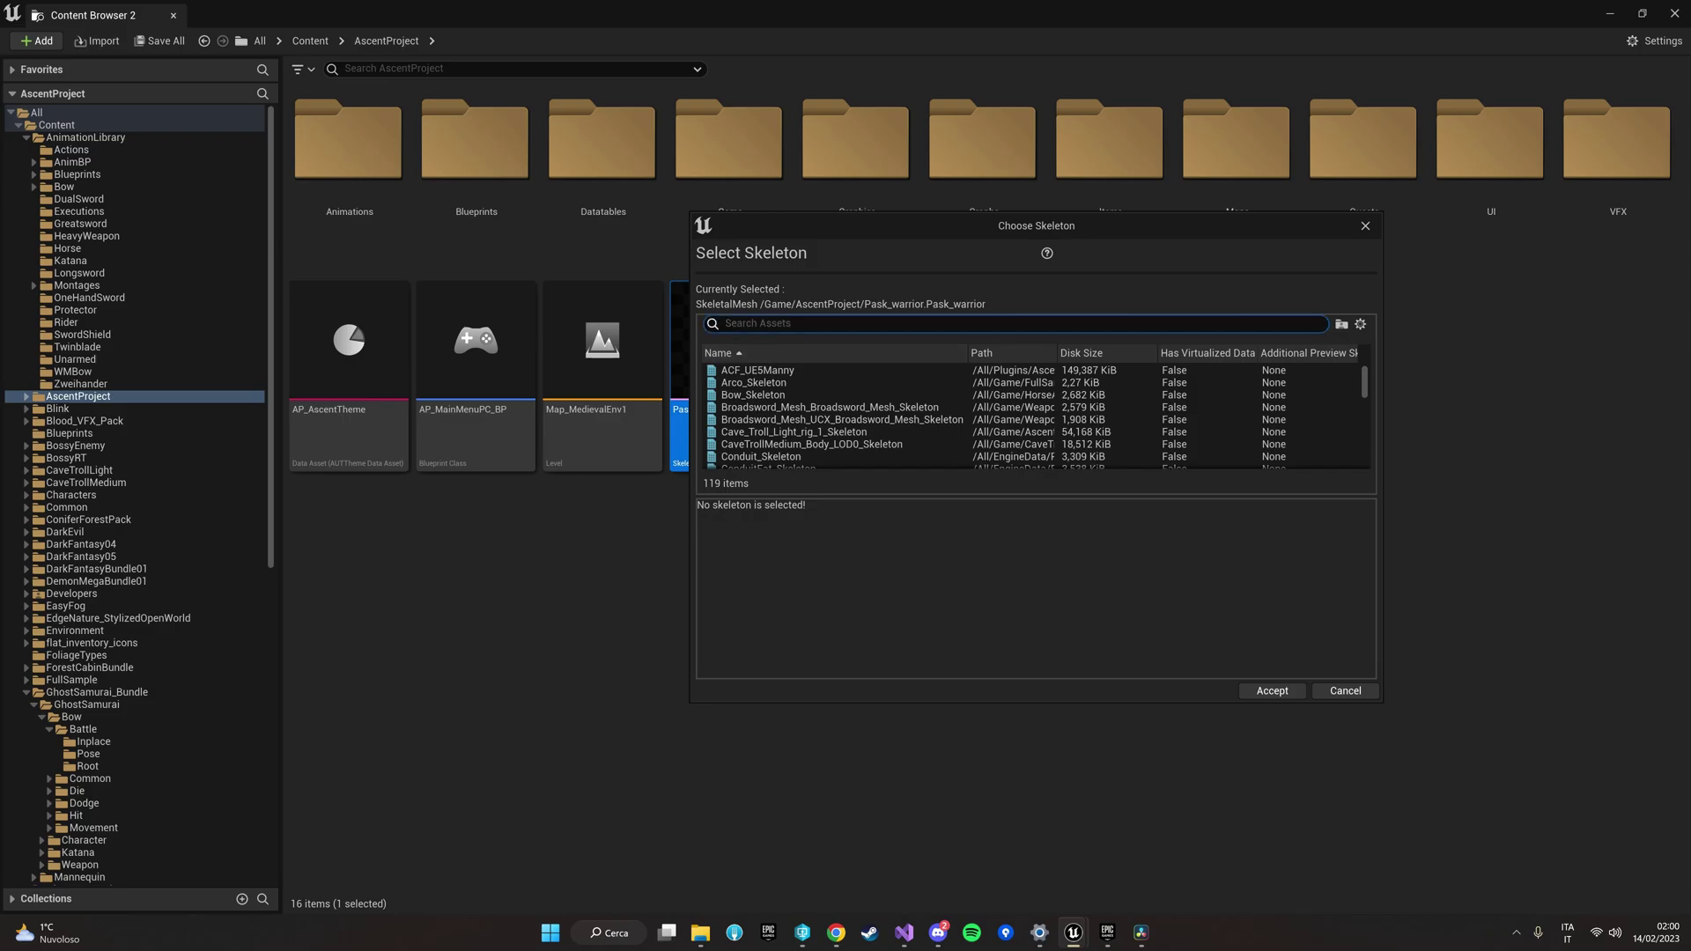
type("ascent ue4")
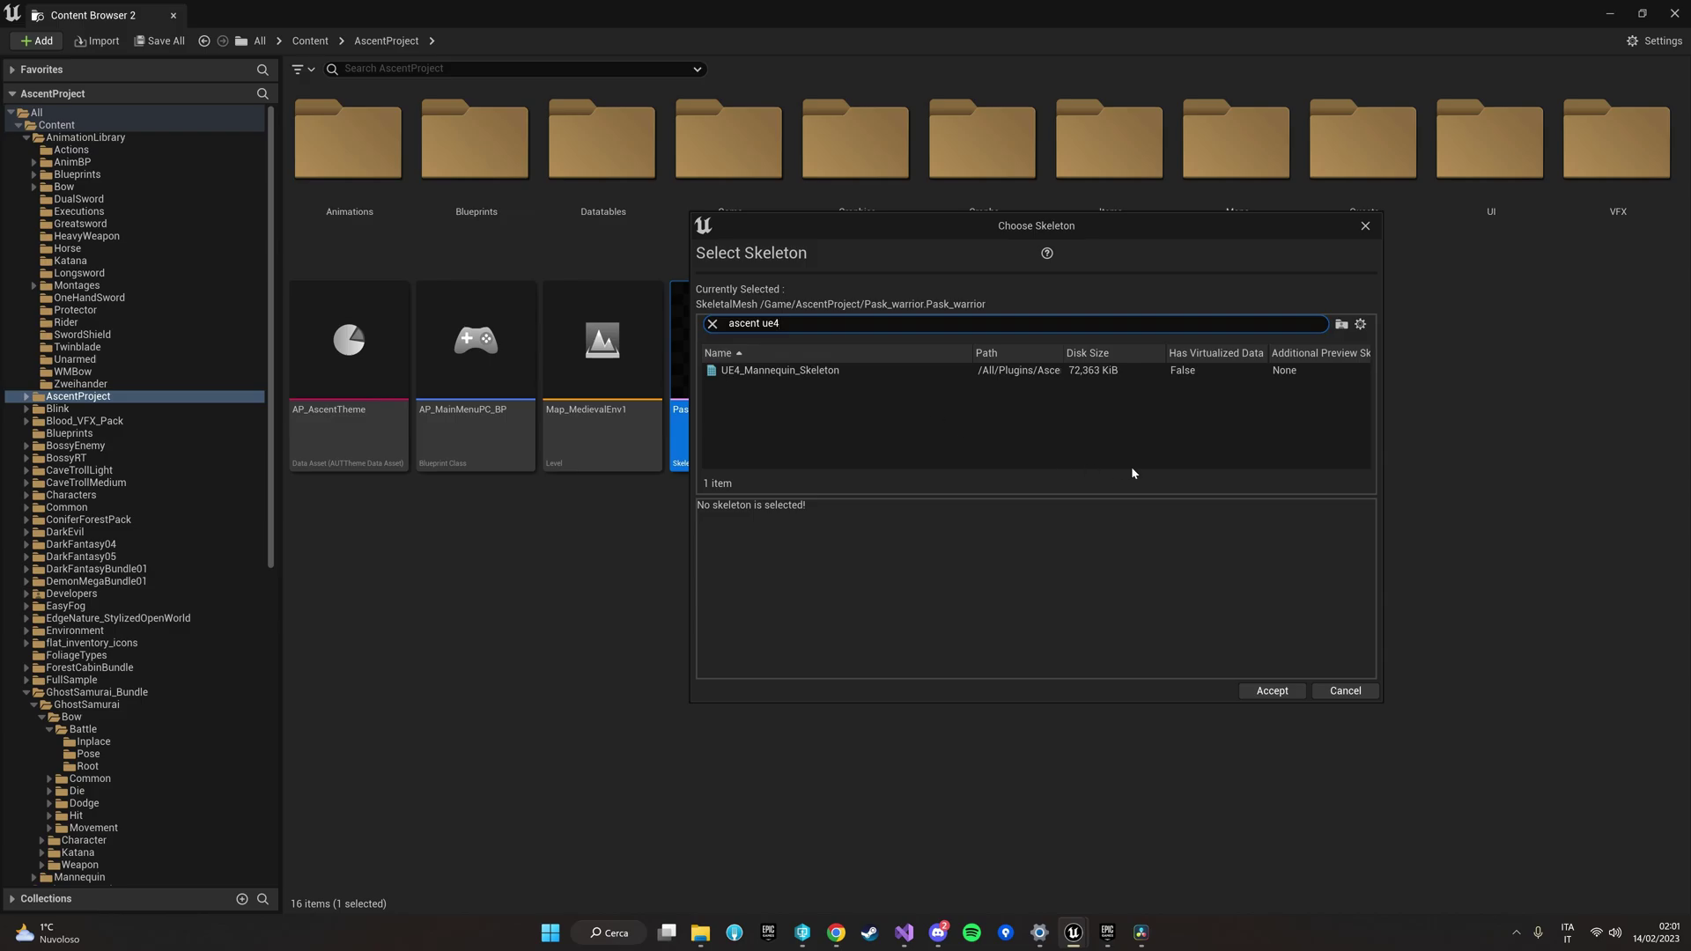
left_click(1366, 227)
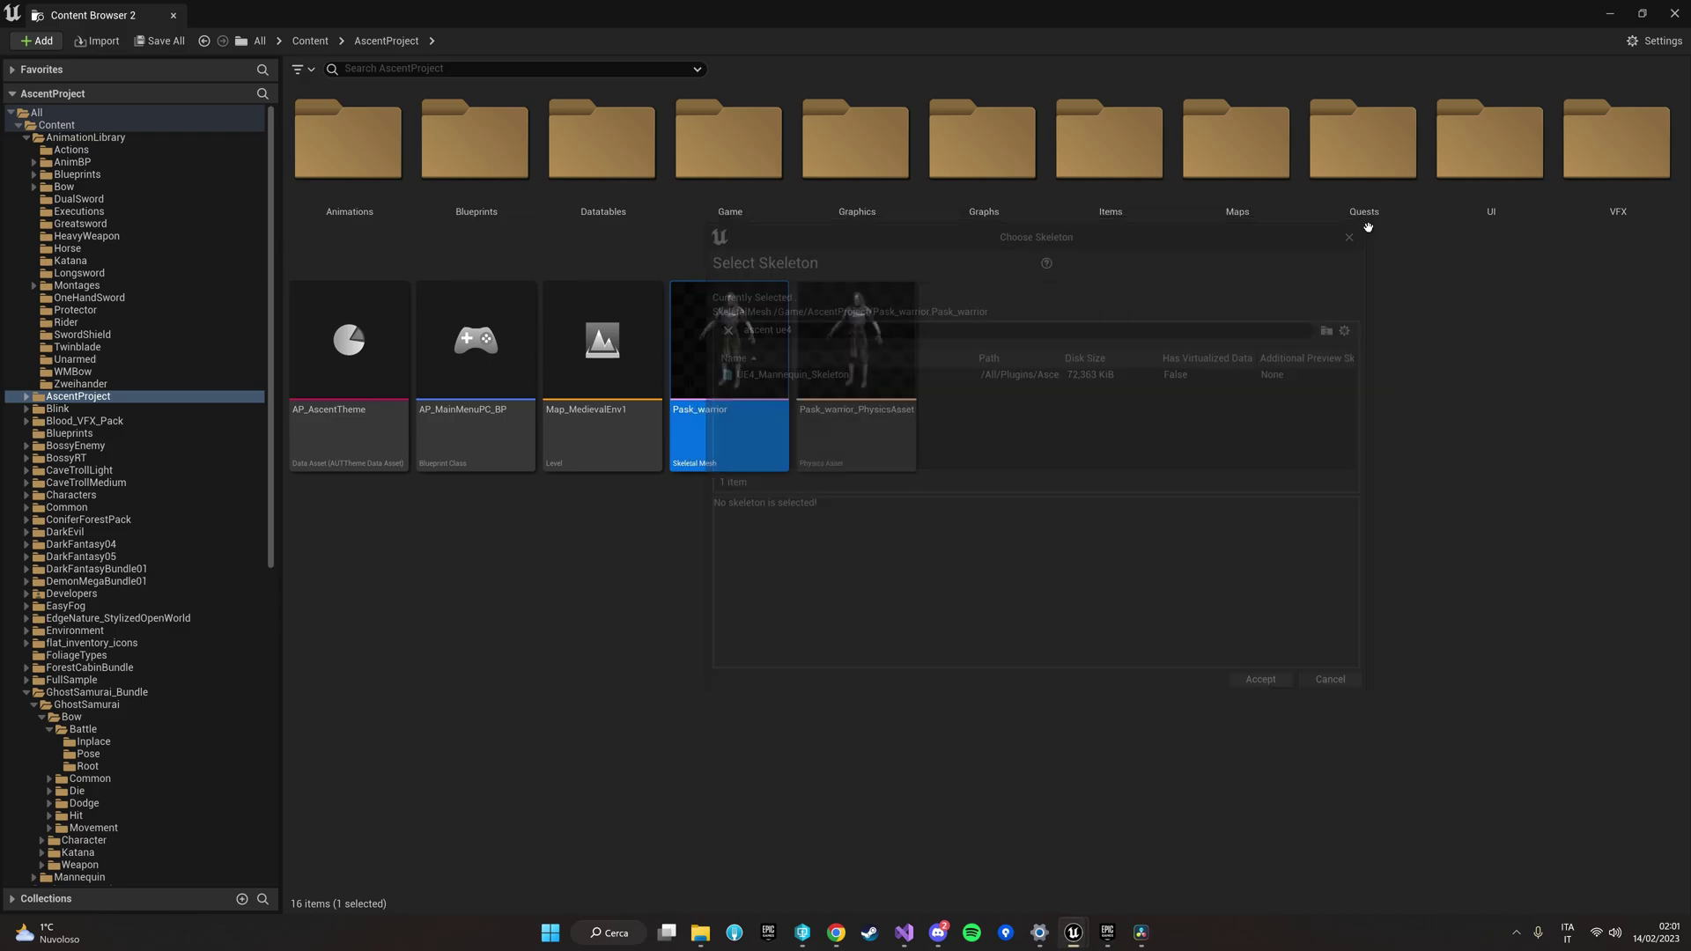
Step: Return to AP_Ascent_ABP and review its parent class, Config values and the moveset, overlay, rider and IK layers
mouse_move(718, 404)
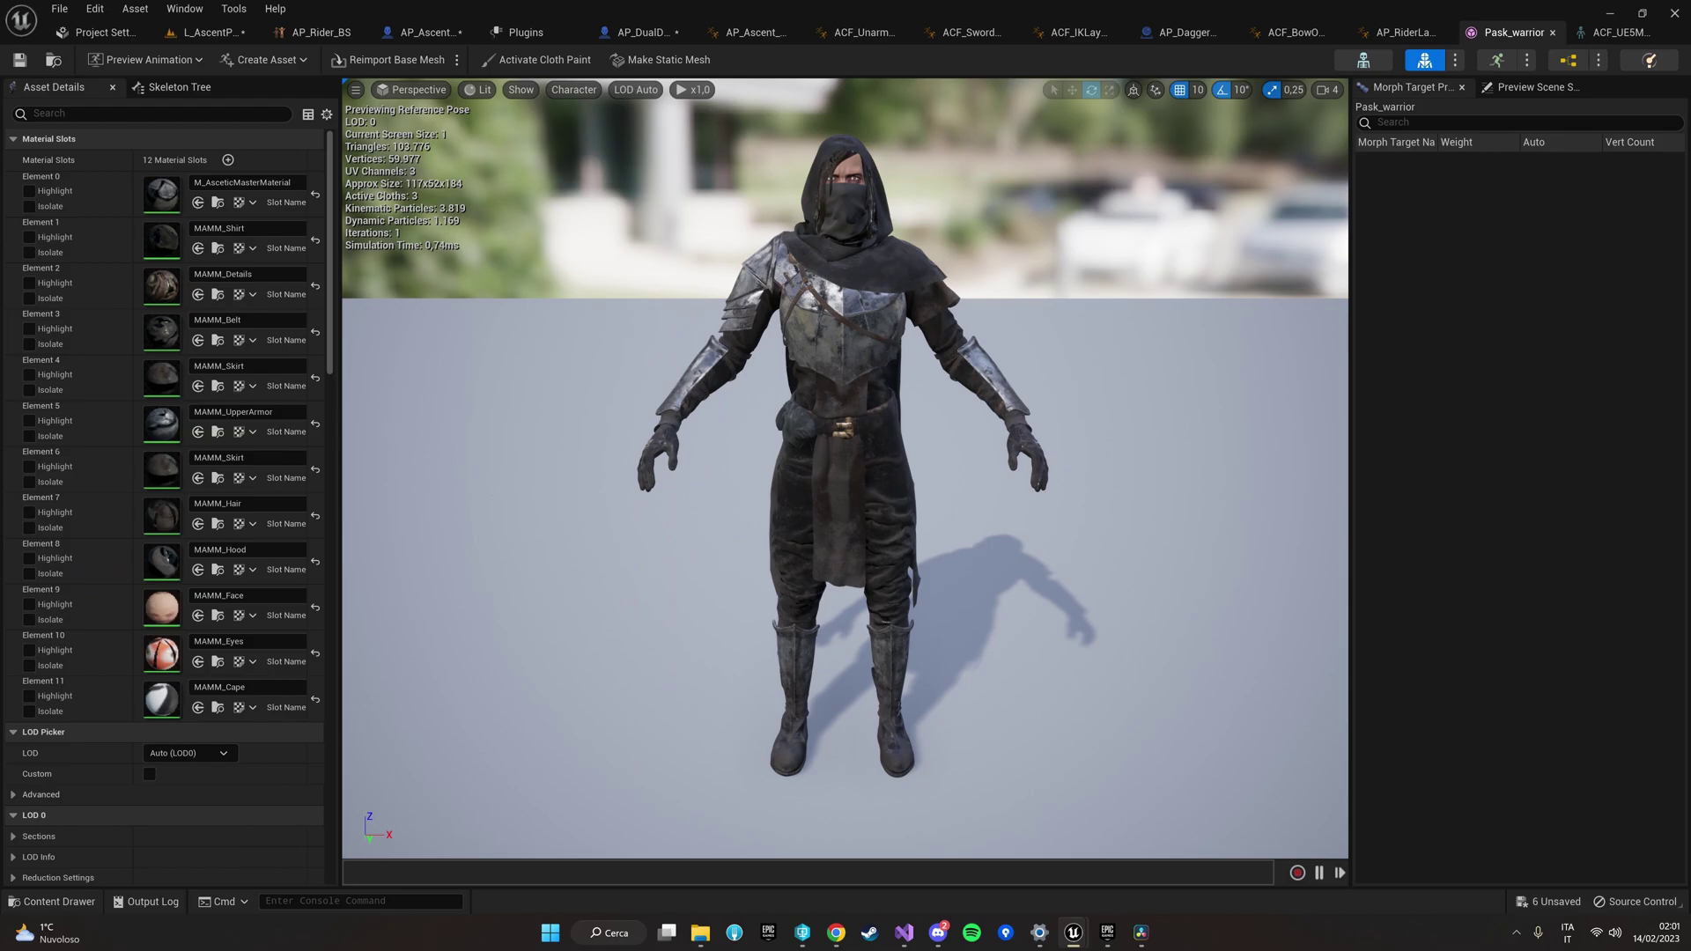
left_click(227, 35)
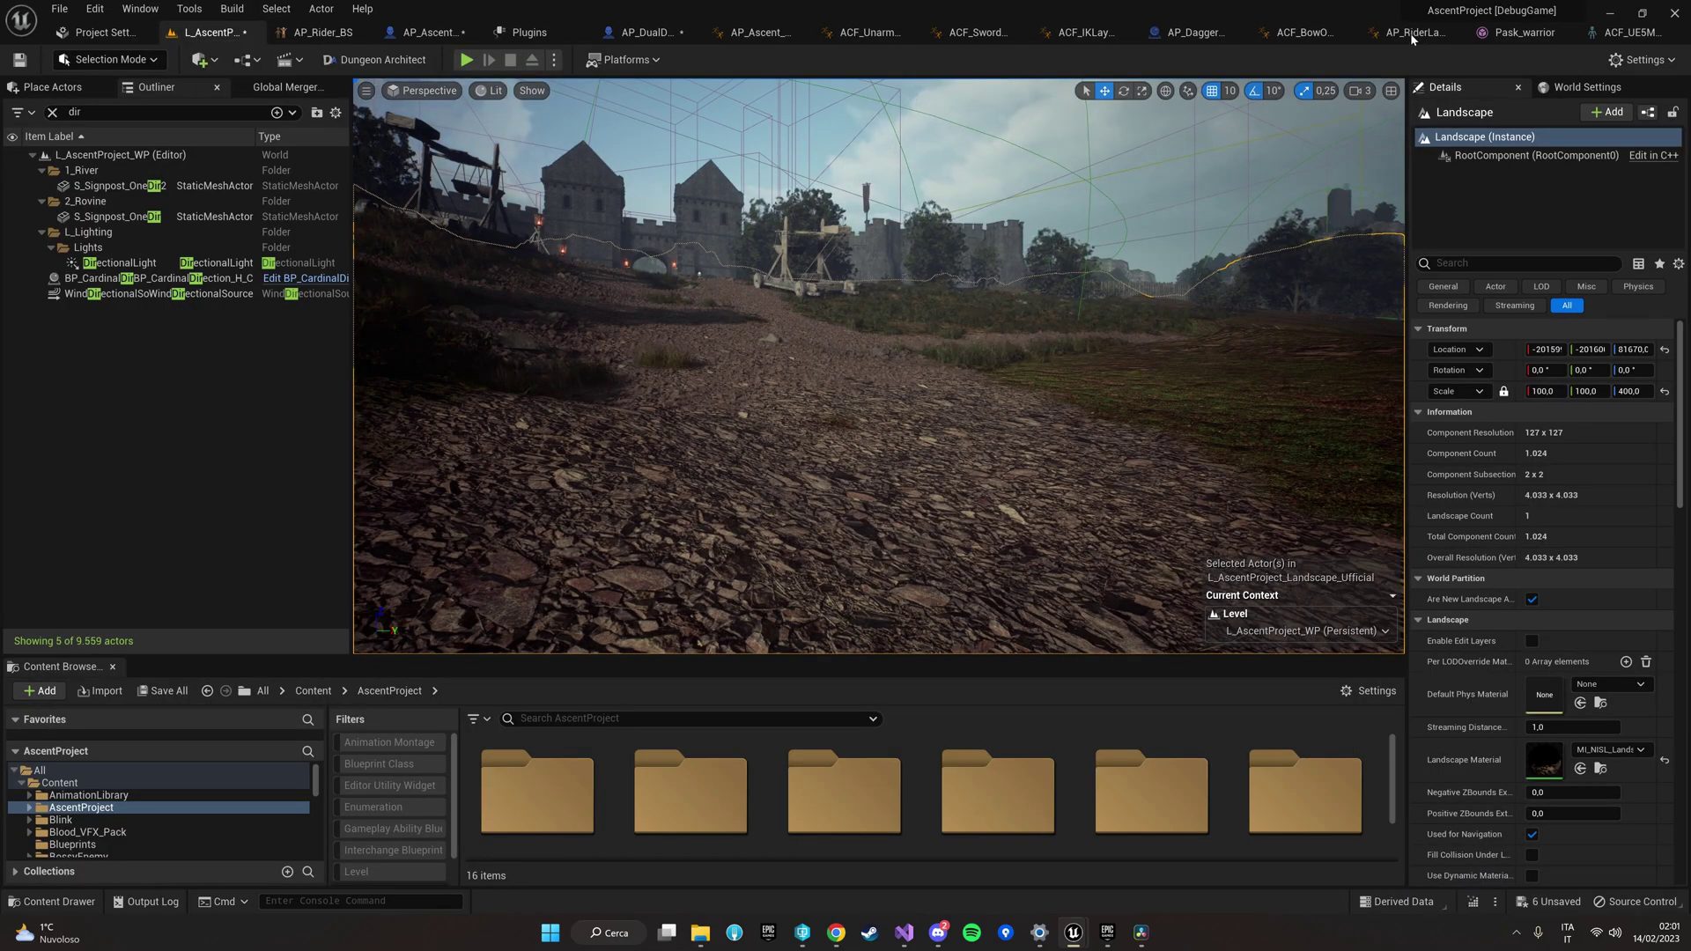
left_click(749, 33)
scroll(1246, 414, "up", 10)
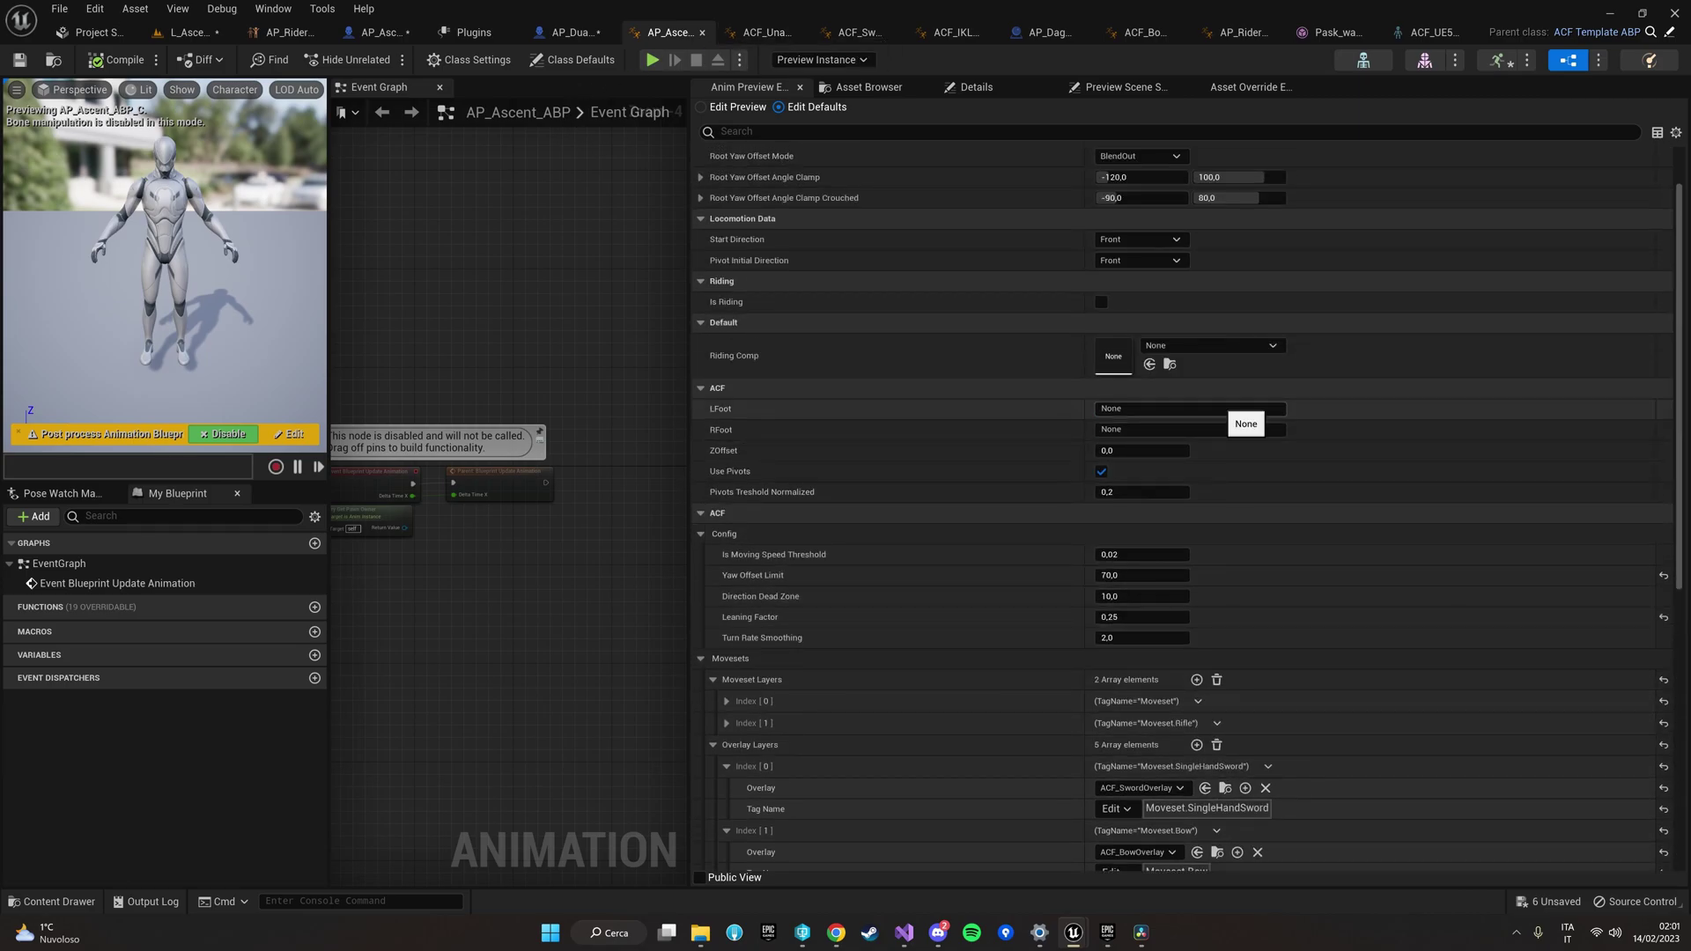
scroll(1216, 399, "down", 3)
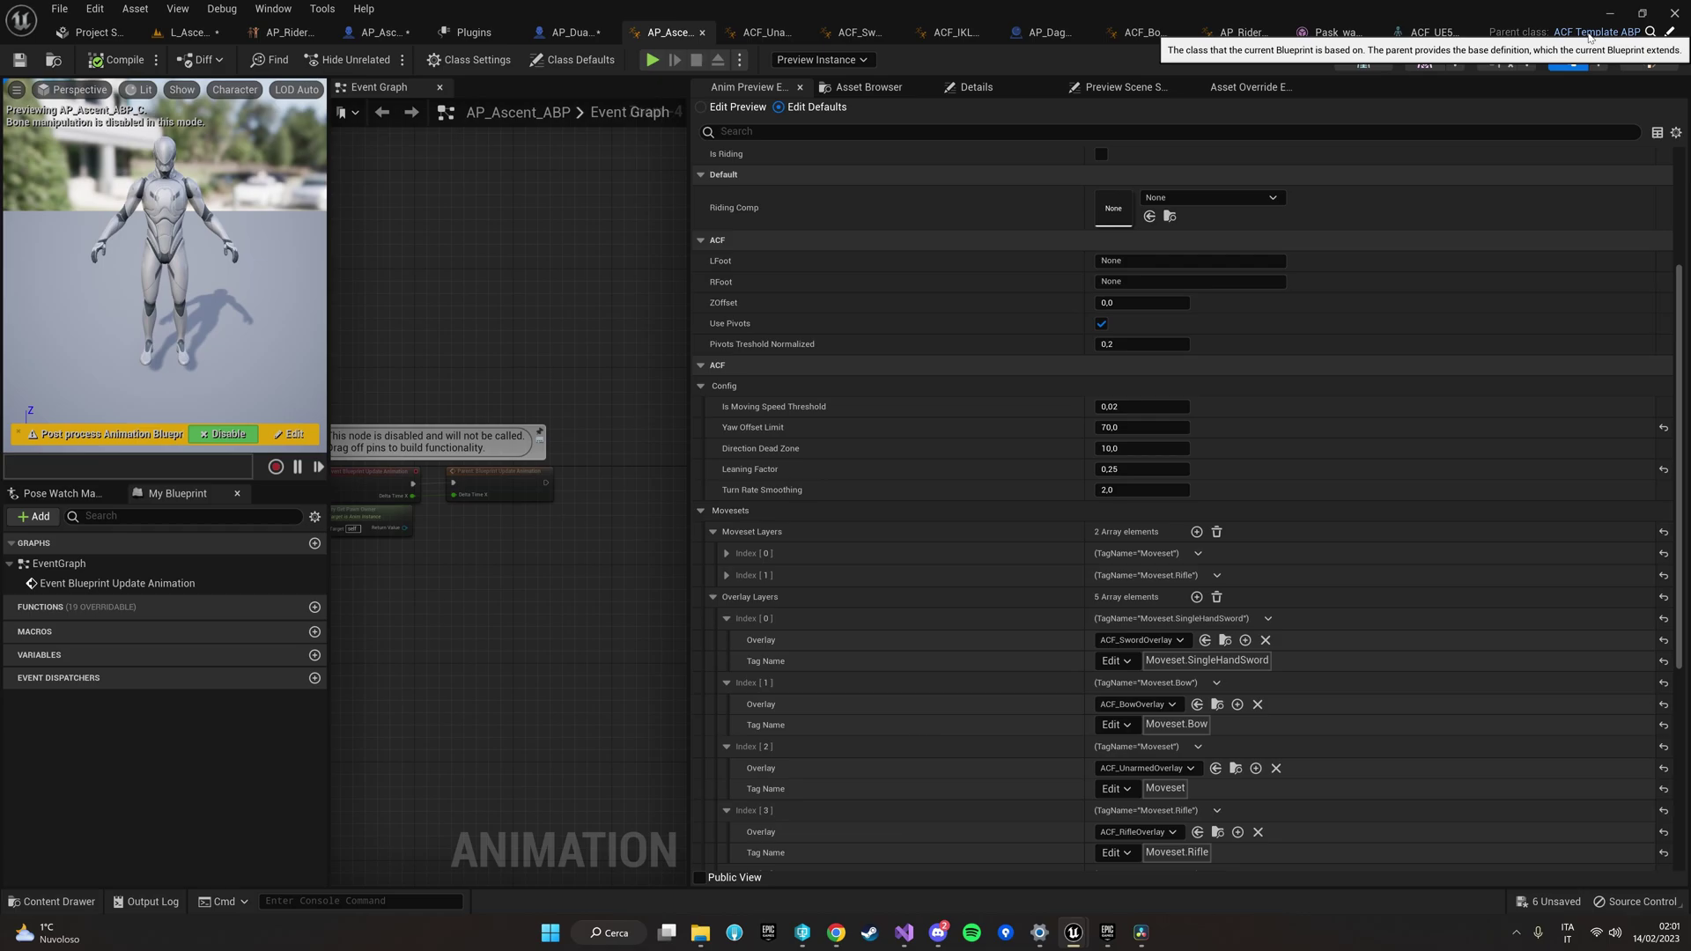
scroll(1065, 553, "down", 4)
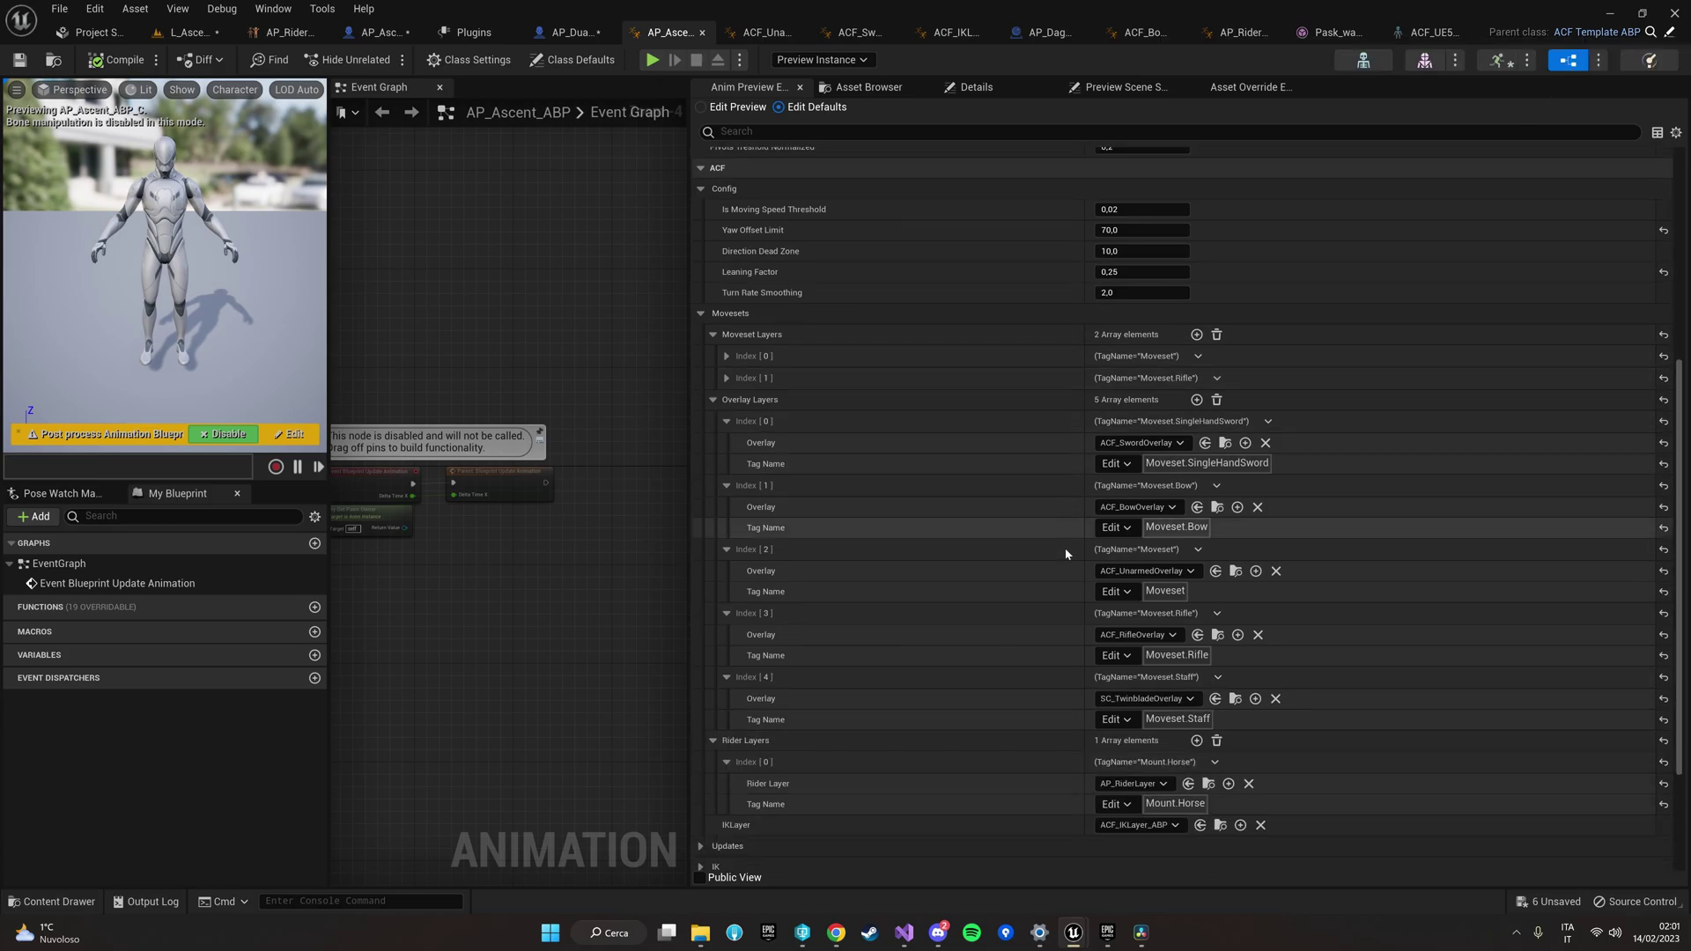
scroll(1065, 553, "down", 2)
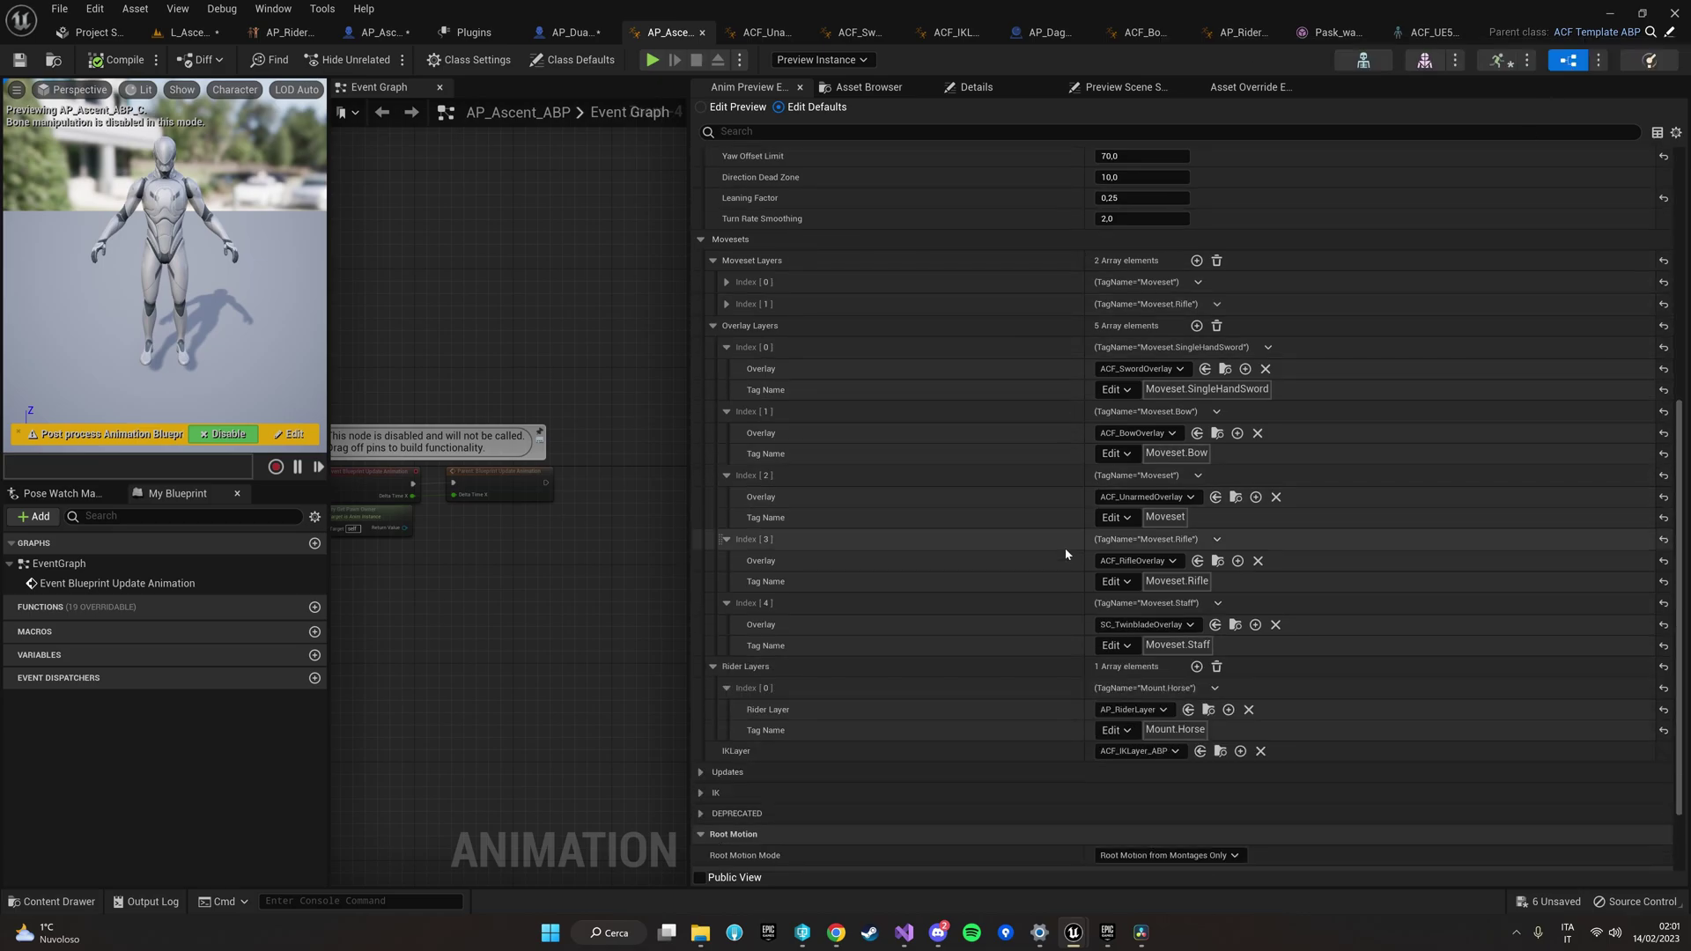
Step: Collapse all five Overlay Layers entries of AP_Ascent_ABP, from index 0 to index 4
left_click(727, 347)
left_click(727, 370)
left_click(725, 392)
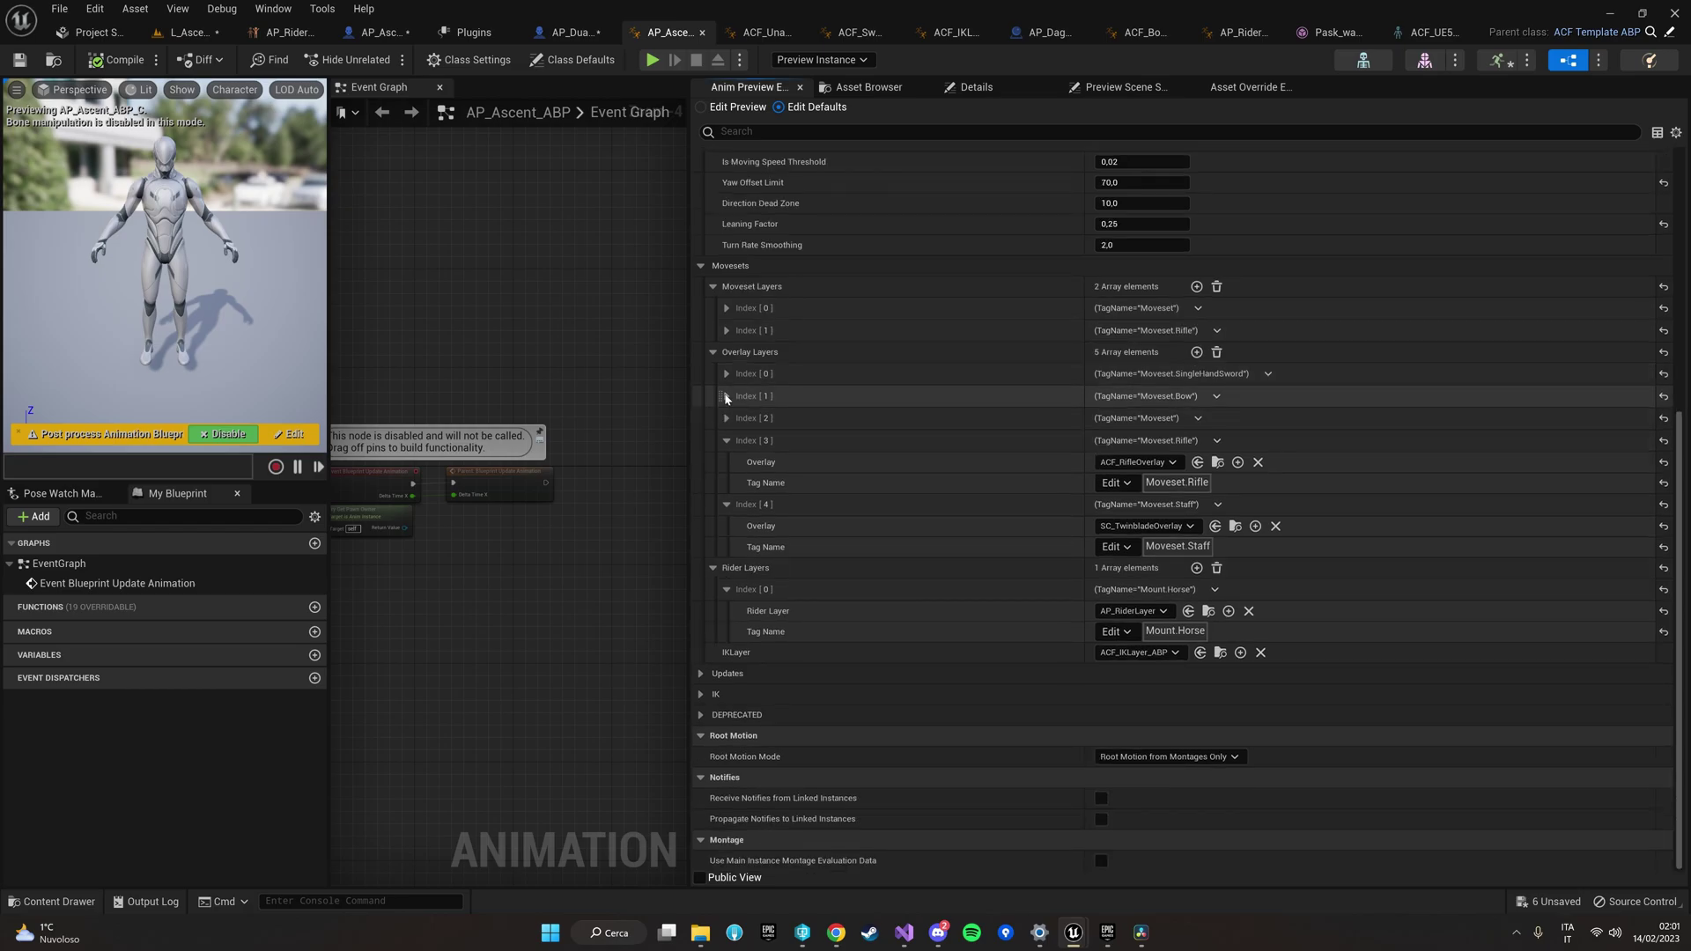
left_click(727, 442)
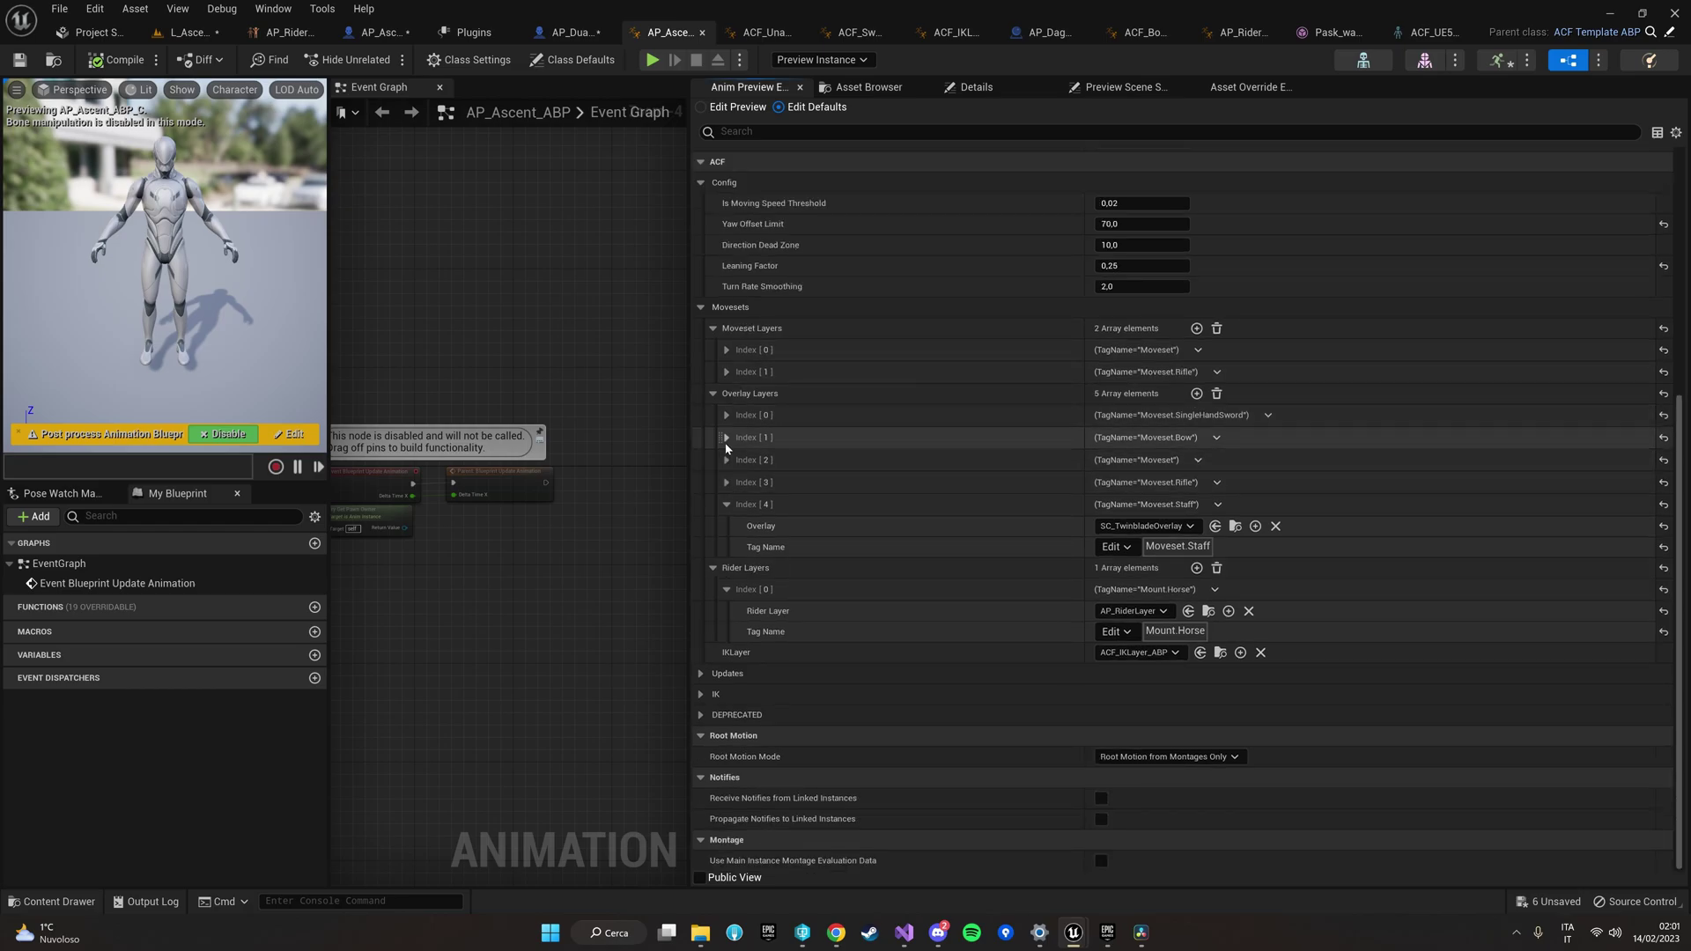
left_click(726, 505)
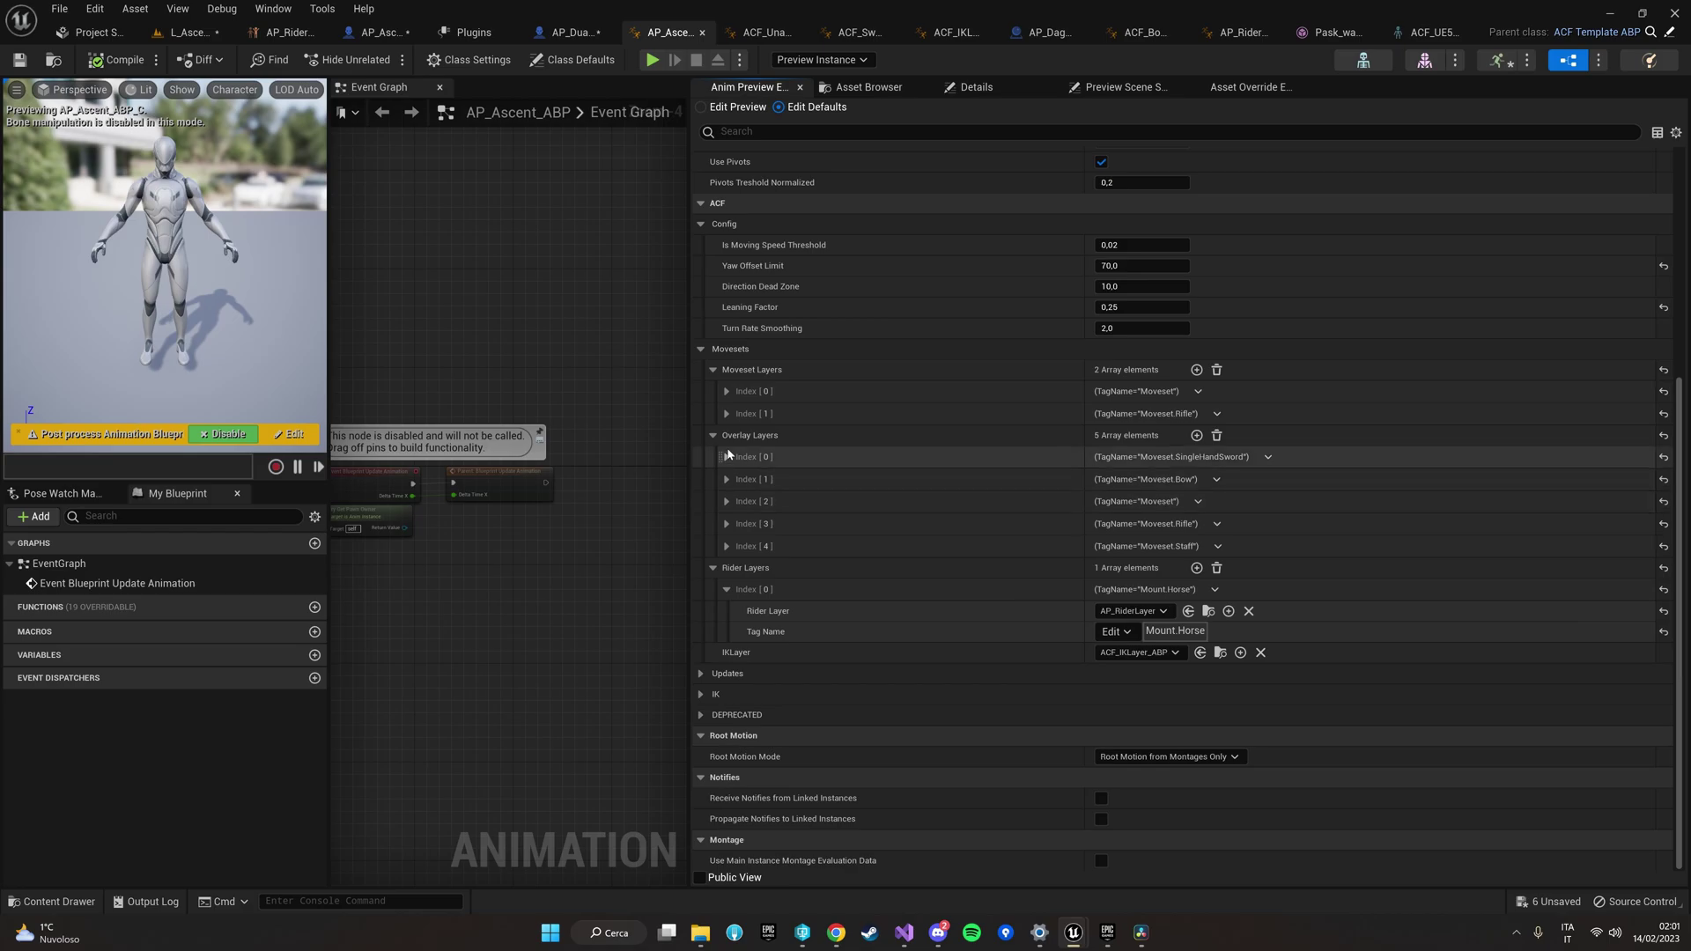
Step: Expand both Moveset Layers entries and Overlay Layers entries 0 to 2, and review their assigned layers and tag names
left_click(727, 391)
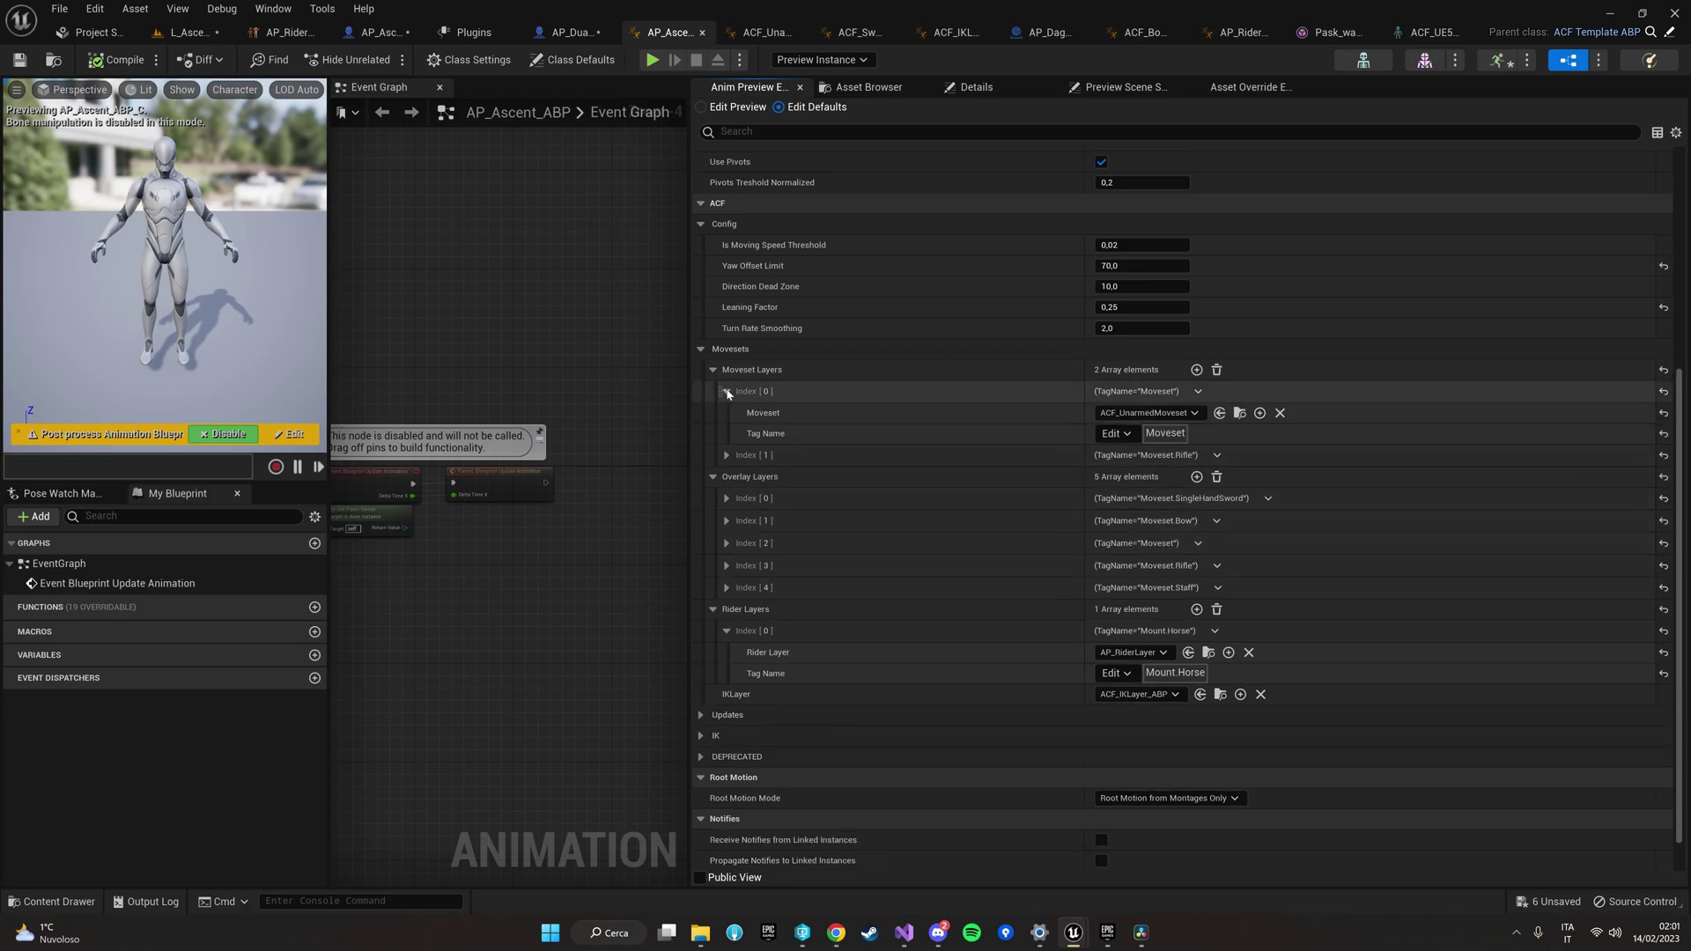
left_click(726, 454)
left_click(727, 540)
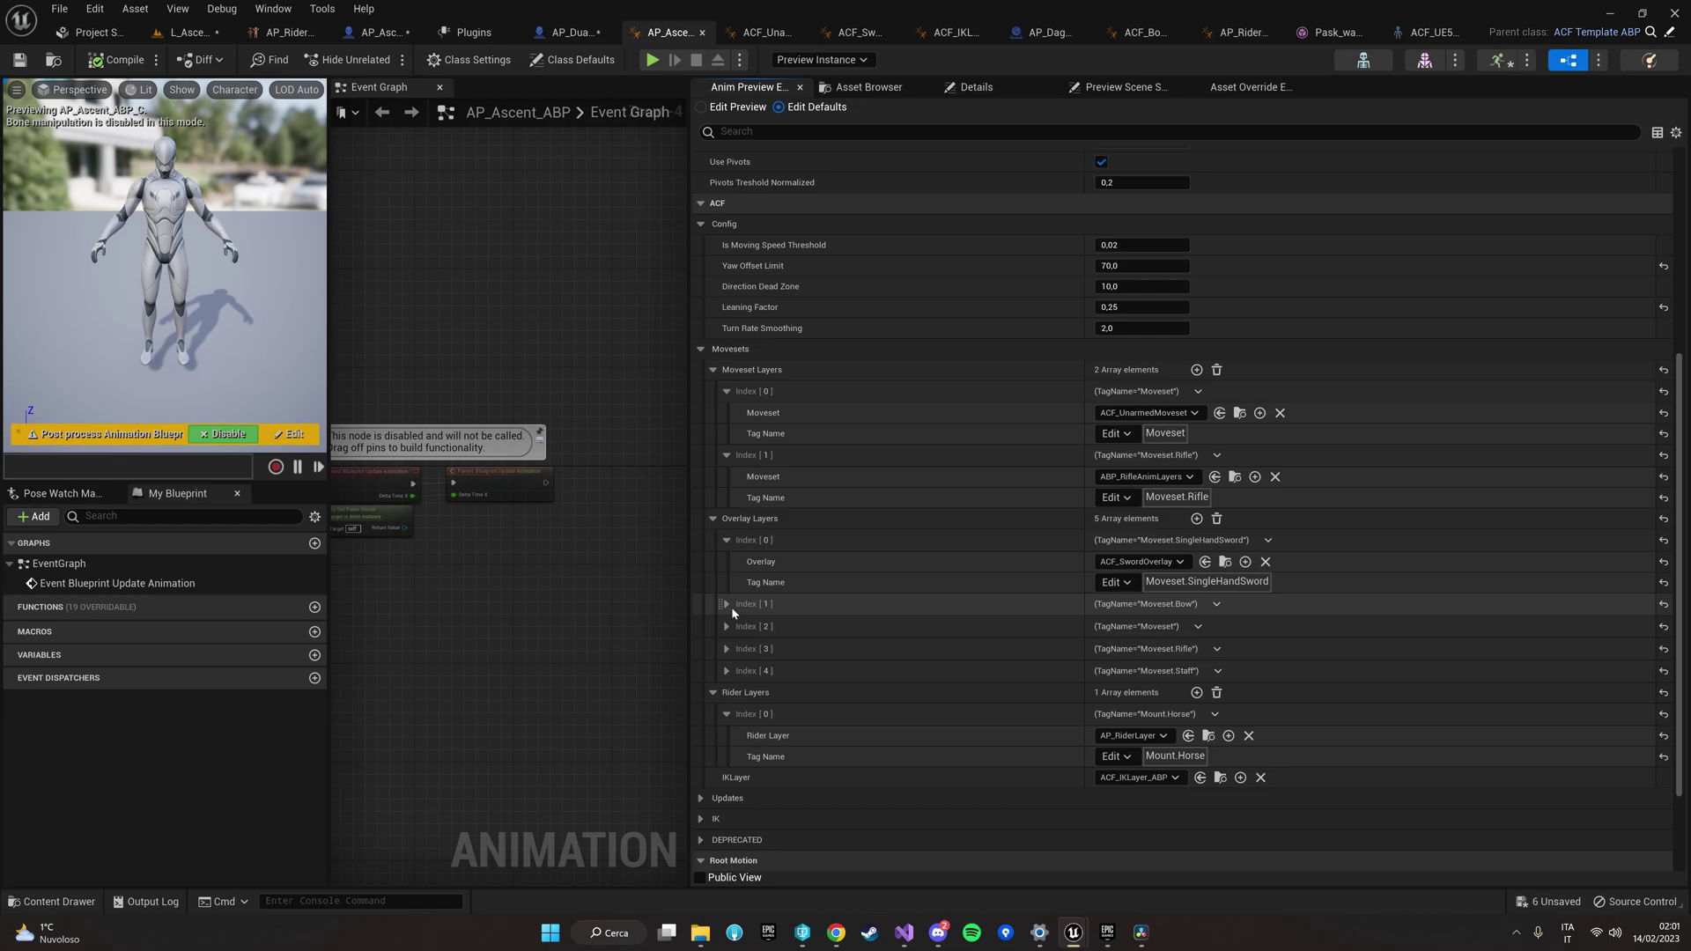
left_click(727, 604)
scroll(721, 582, "down", 3)
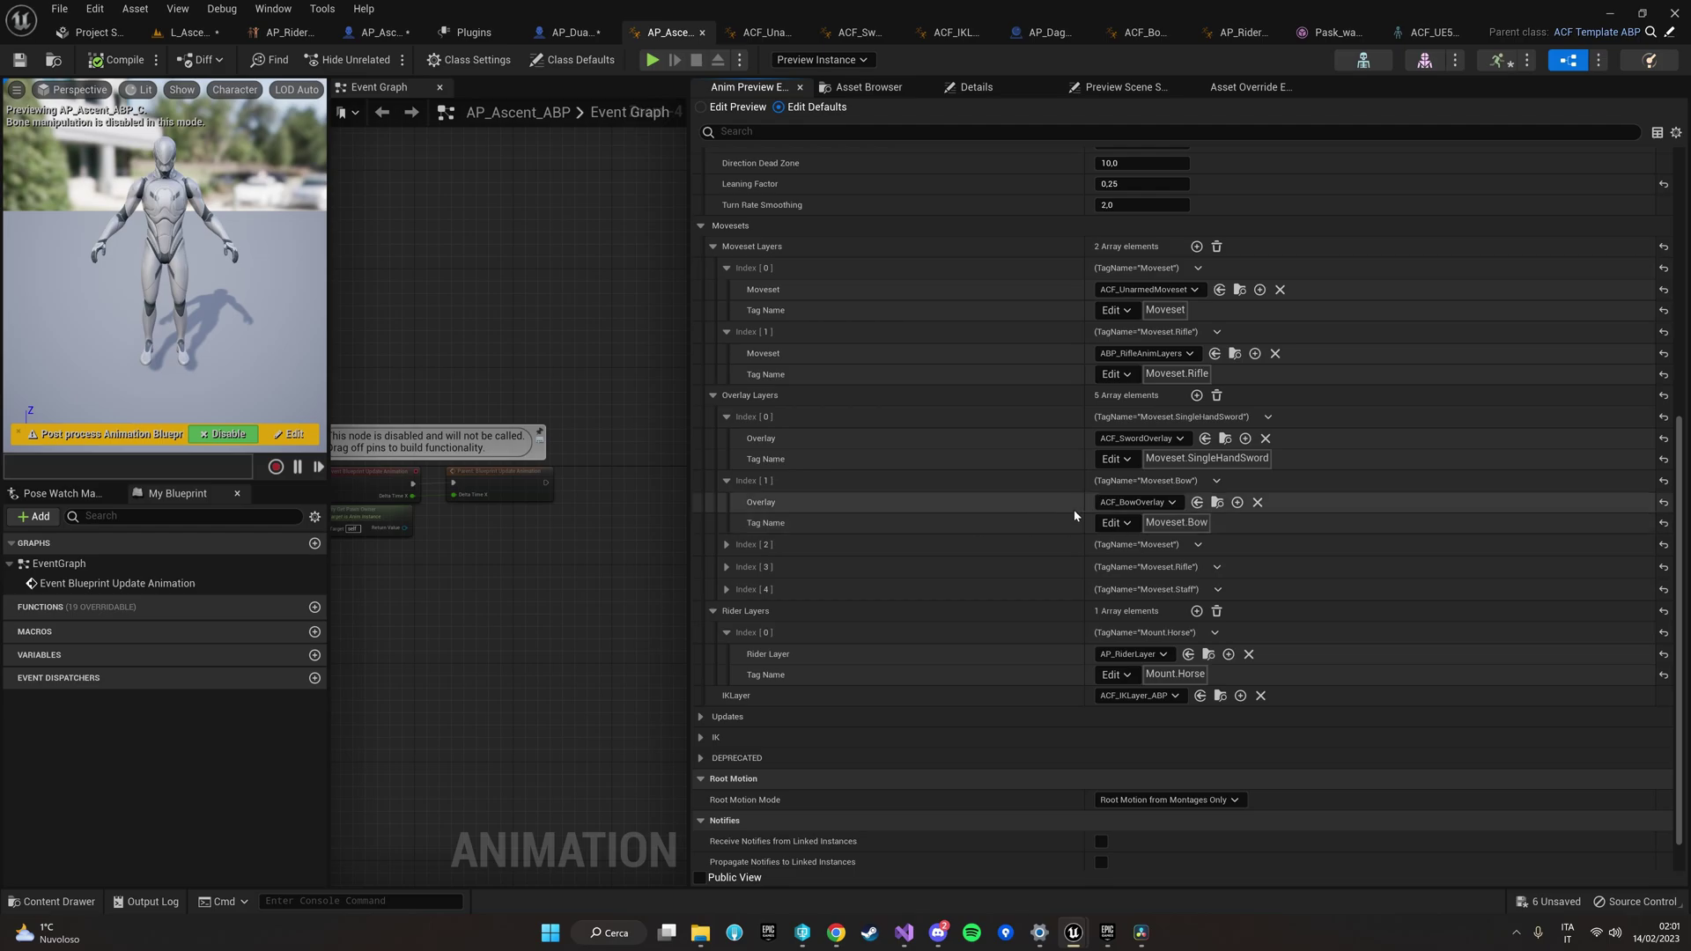
left_click(725, 545)
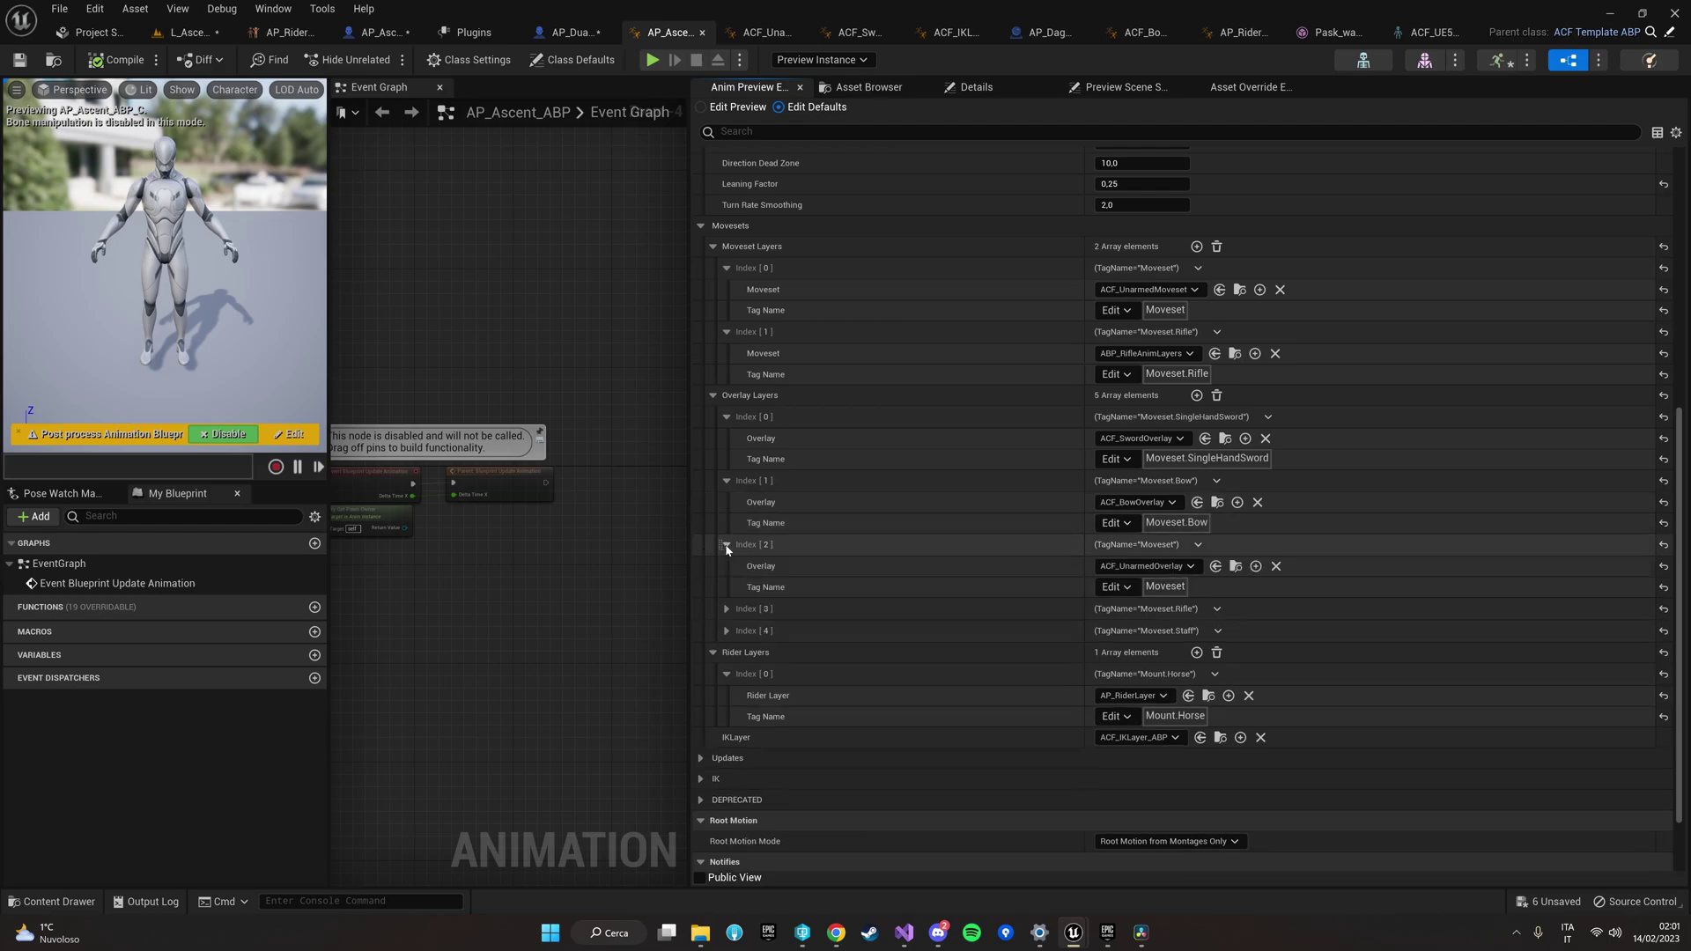
scroll(783, 373, "up", 3)
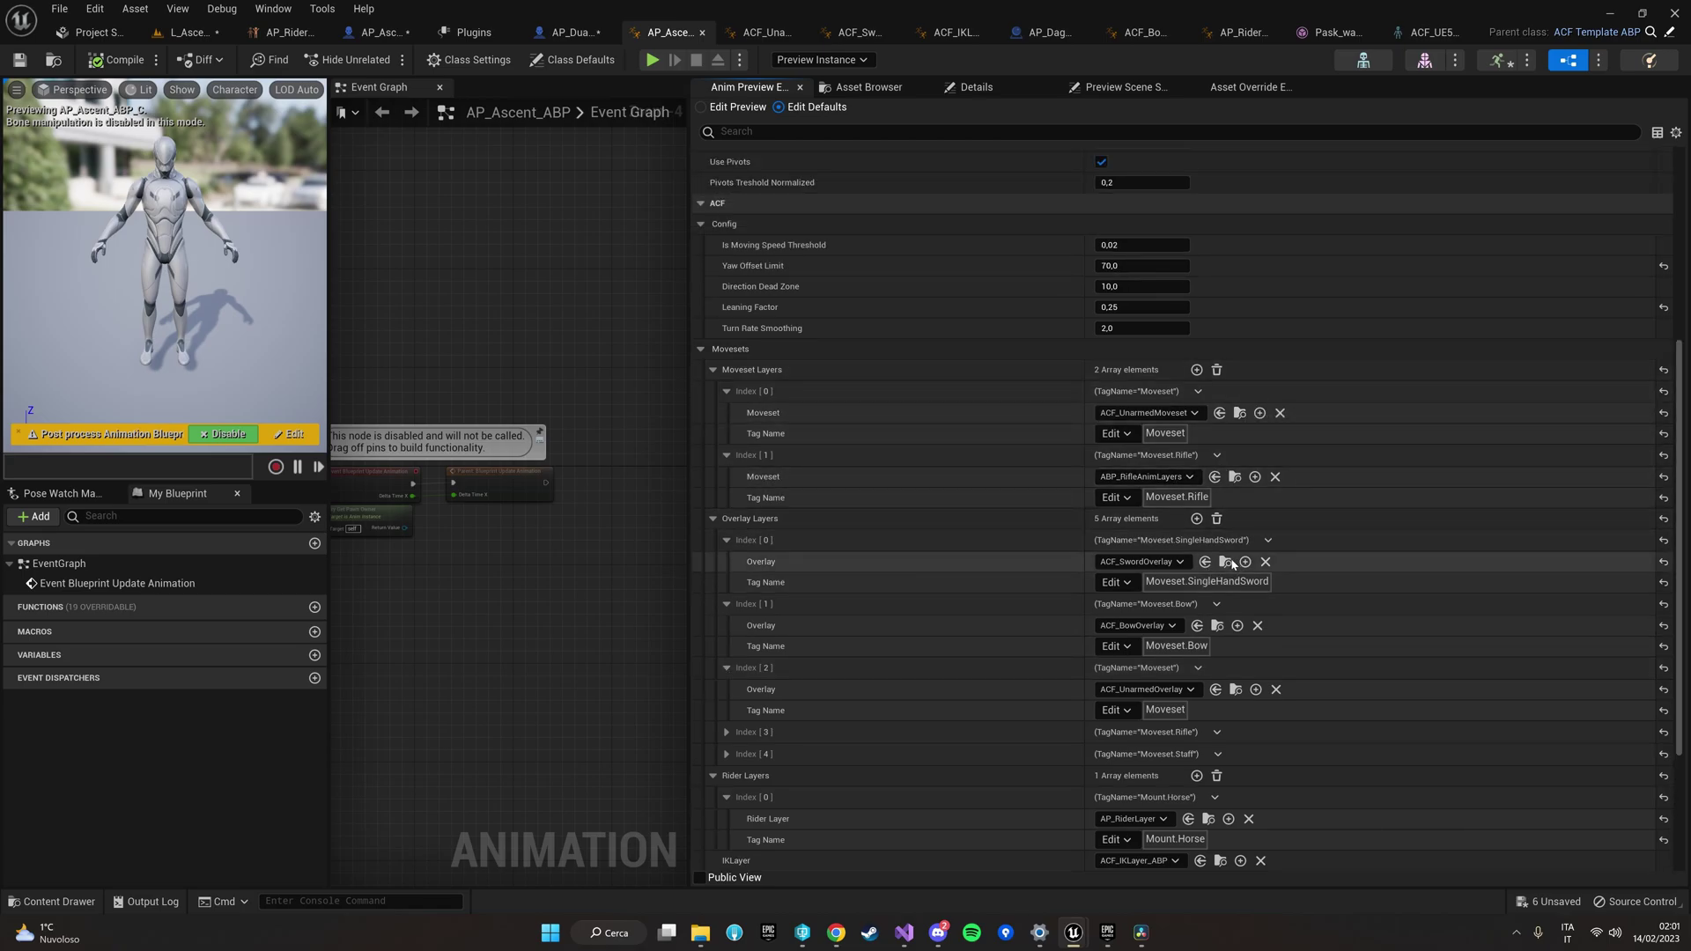
scroll(1266, 563, "down", 4)
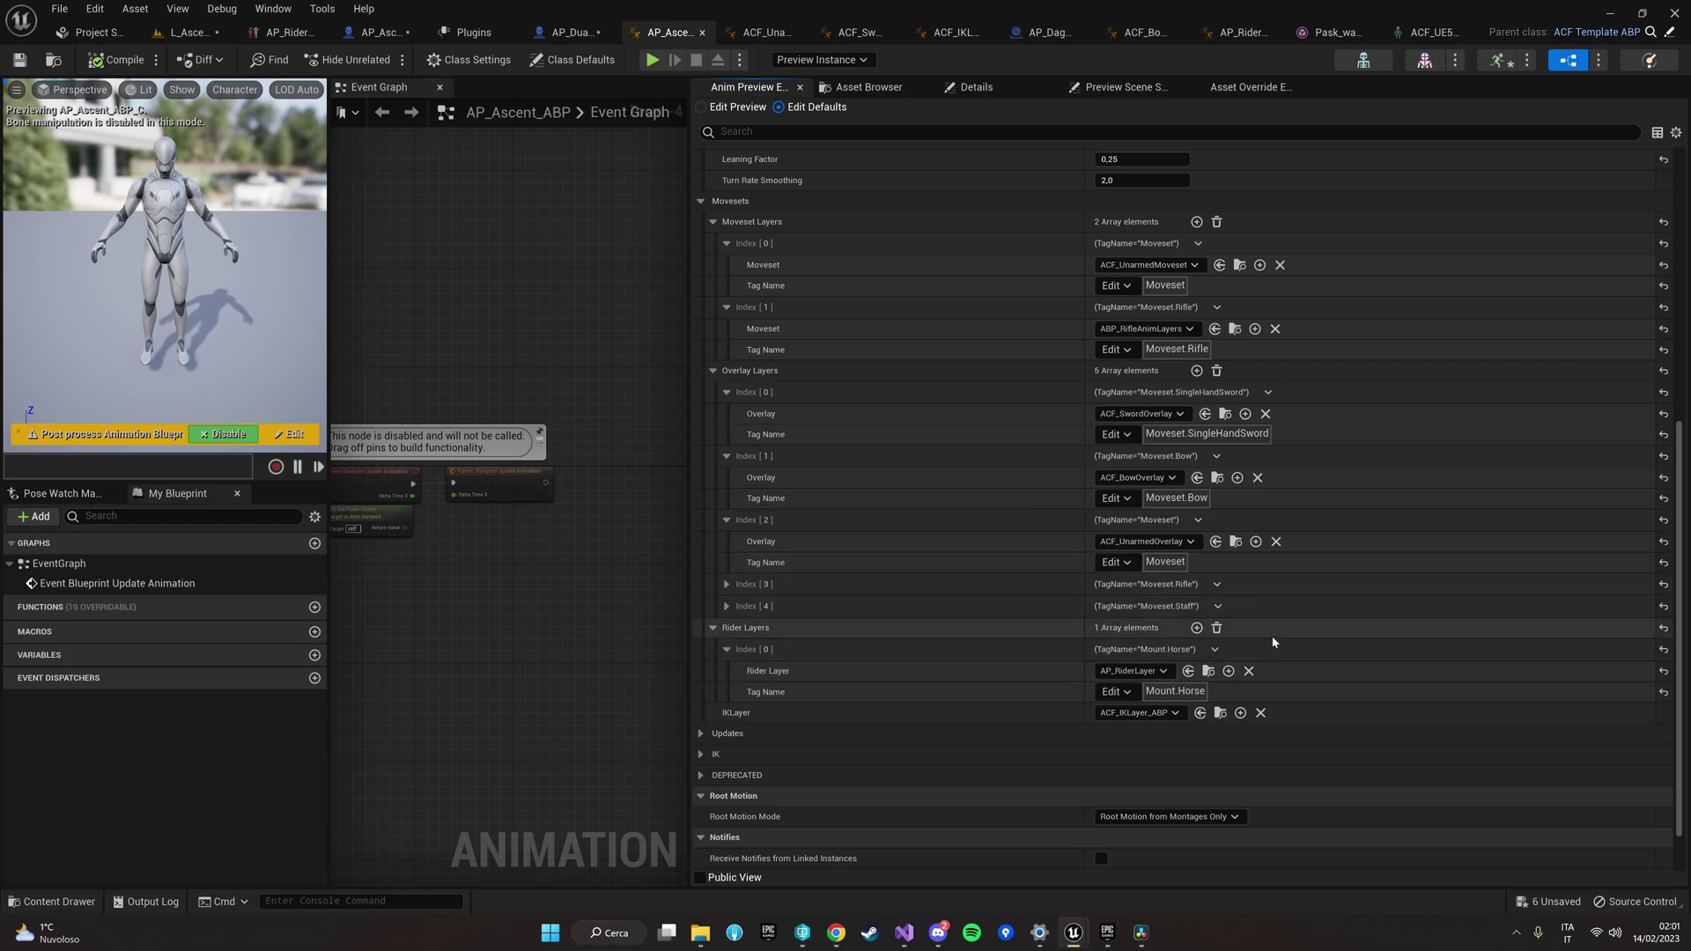
scroll(1209, 643, "down", 2)
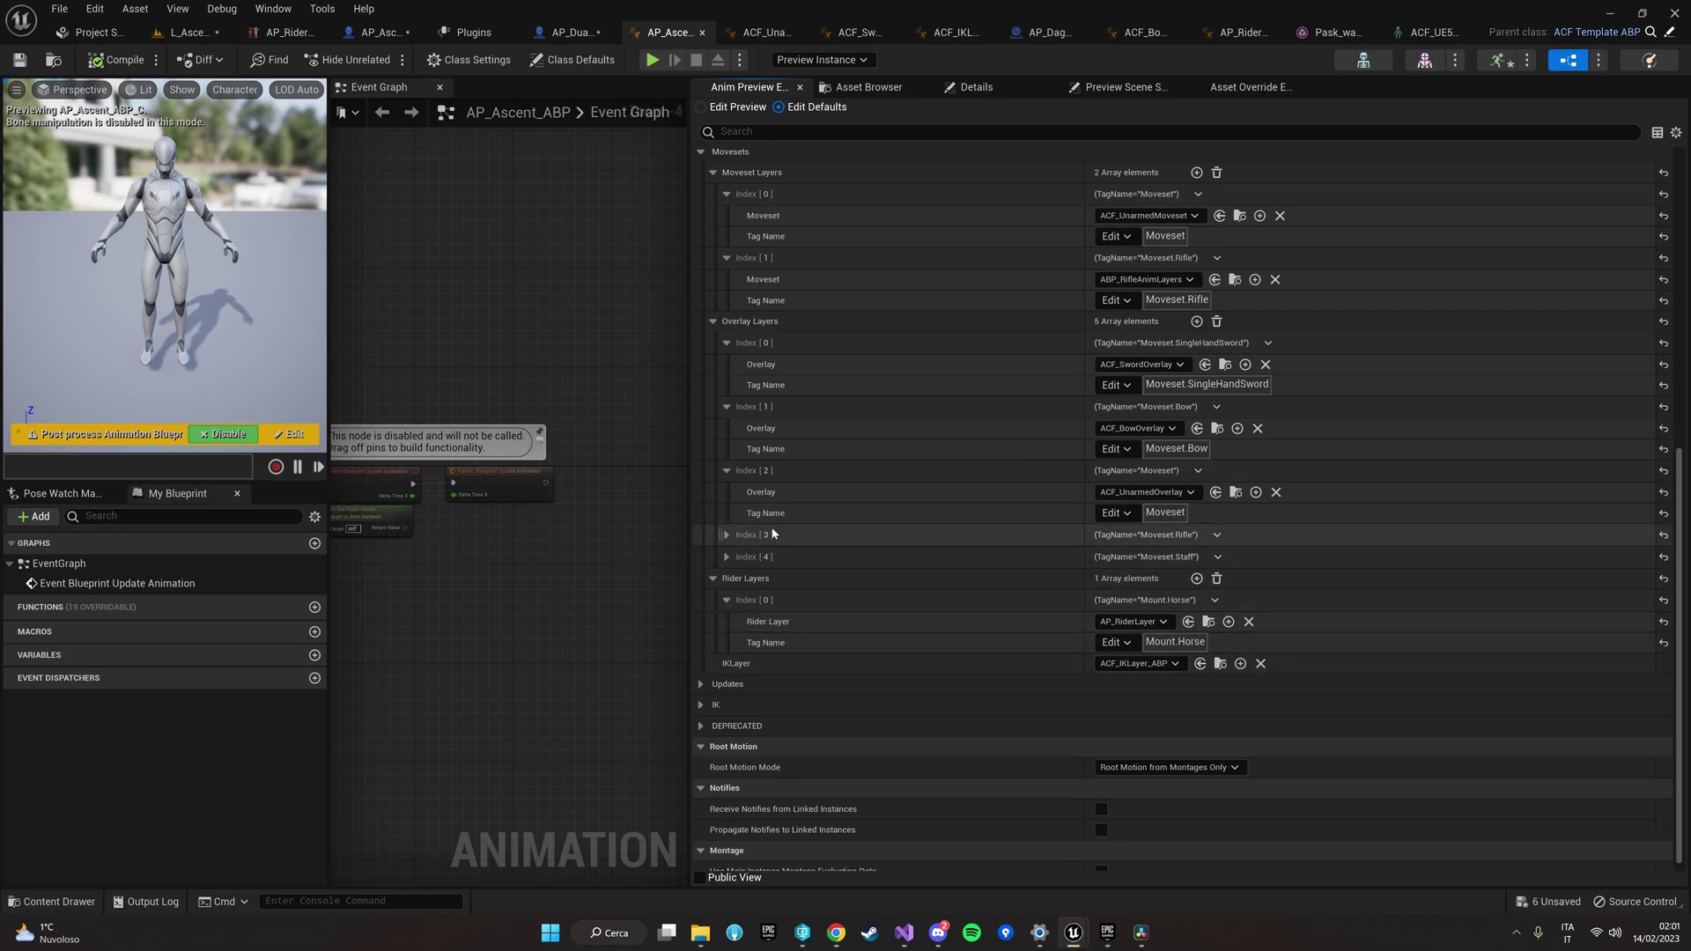
scroll(819, 529, "up", 4)
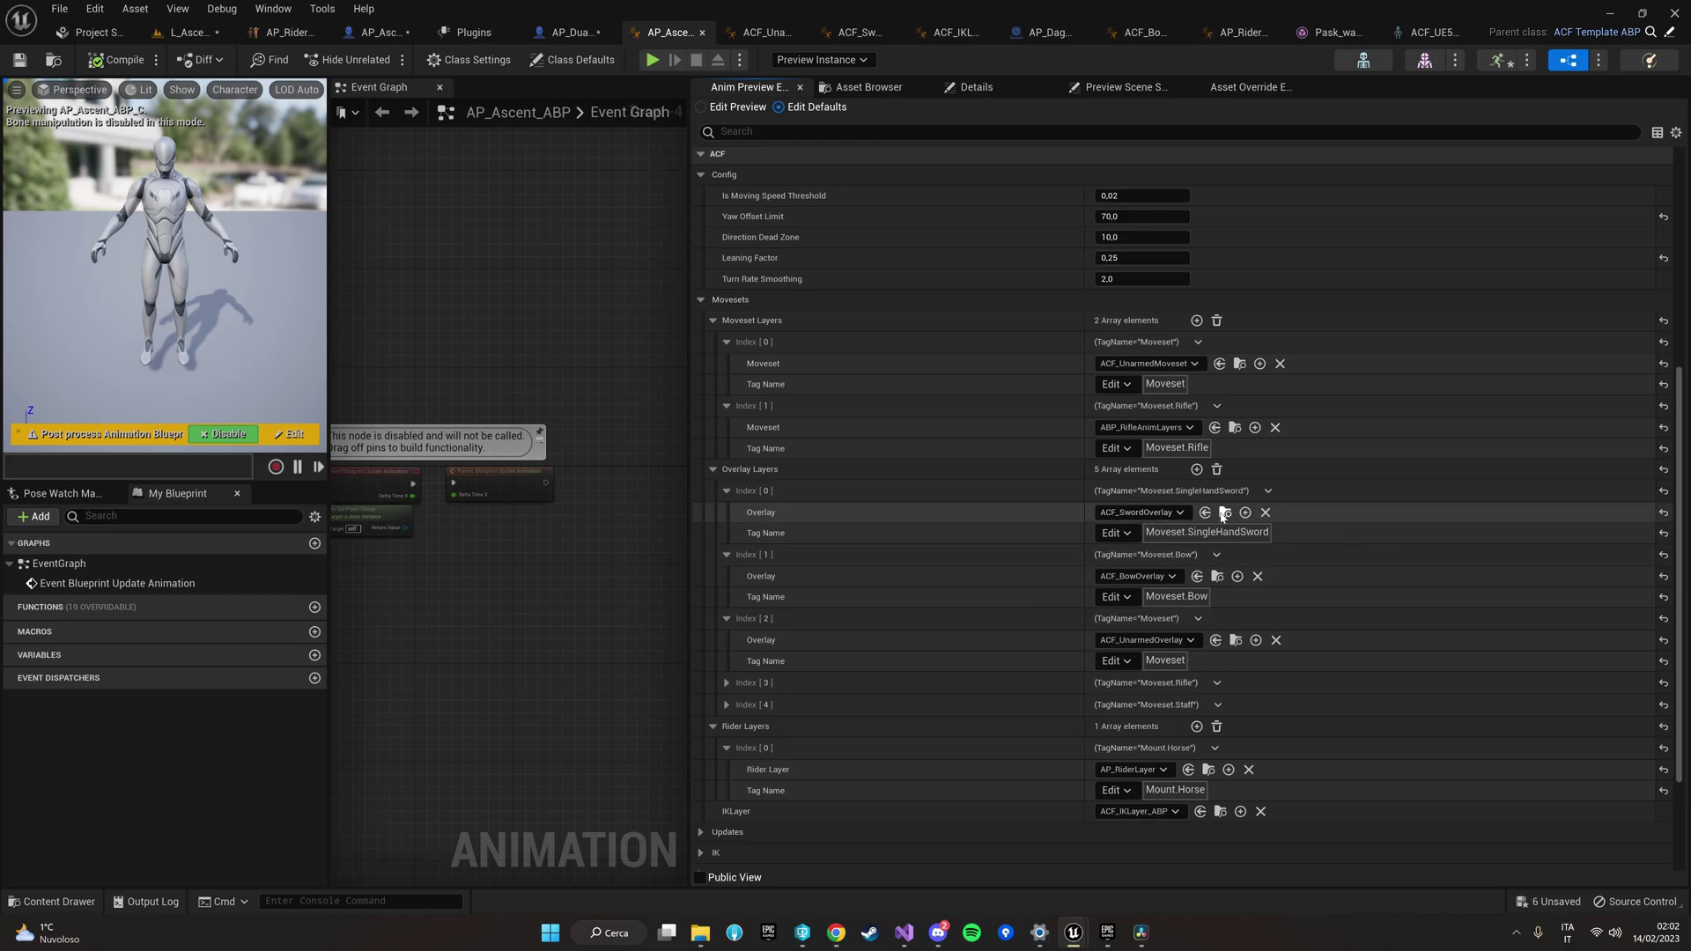
Step: Examine the aim offset and the idle, aim and block overlay animations of ACF_SwordOverlay, and return to AP_Ascent_ABP
left_click(859, 33)
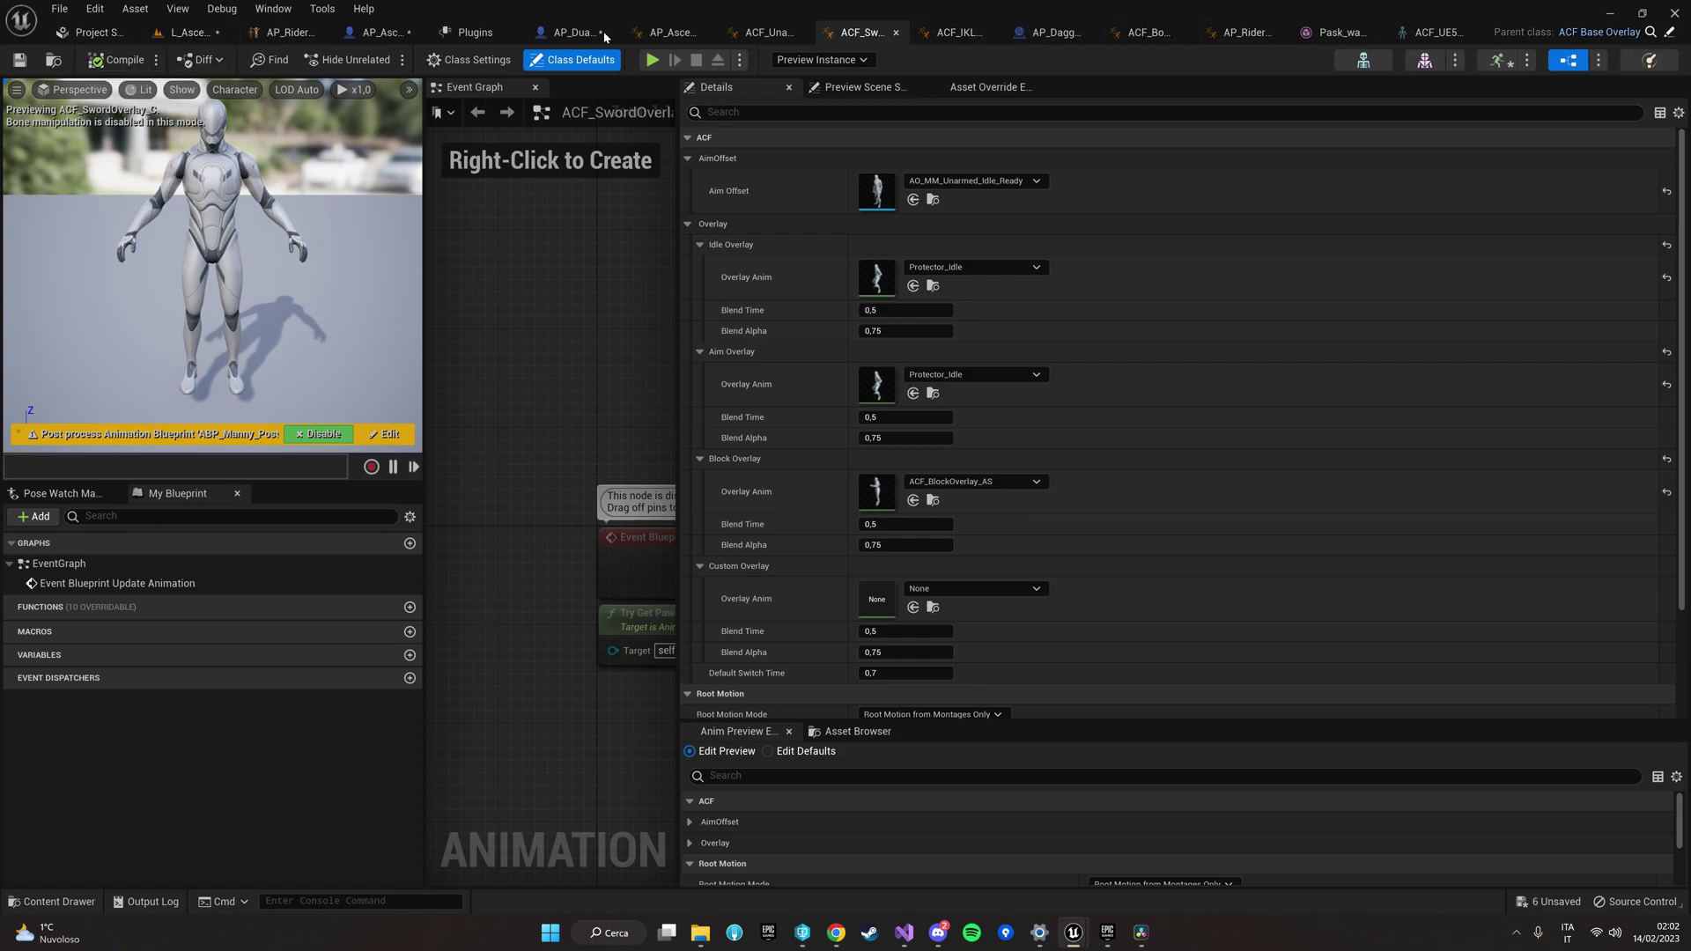
left_click(289, 32)
left_click(745, 33)
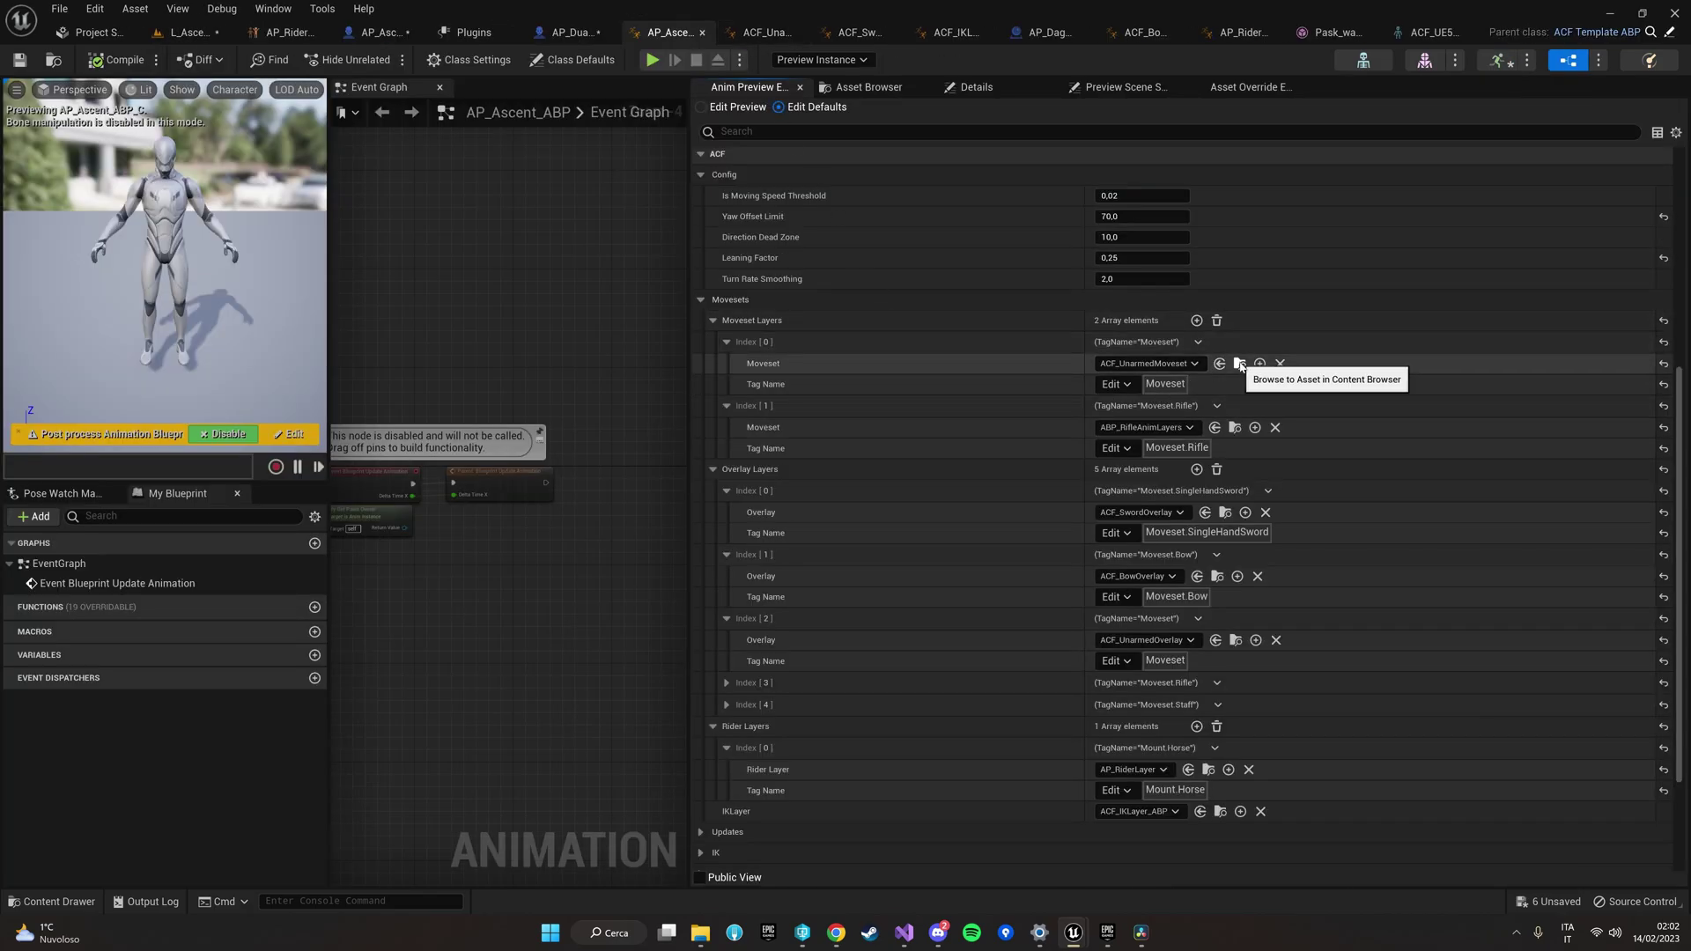
Step: Review the default animations of ACF_UnarmedMoveset, collapsing the Idle category and examining the crouch, jump, walk and jog cardinals
left_click(765, 33)
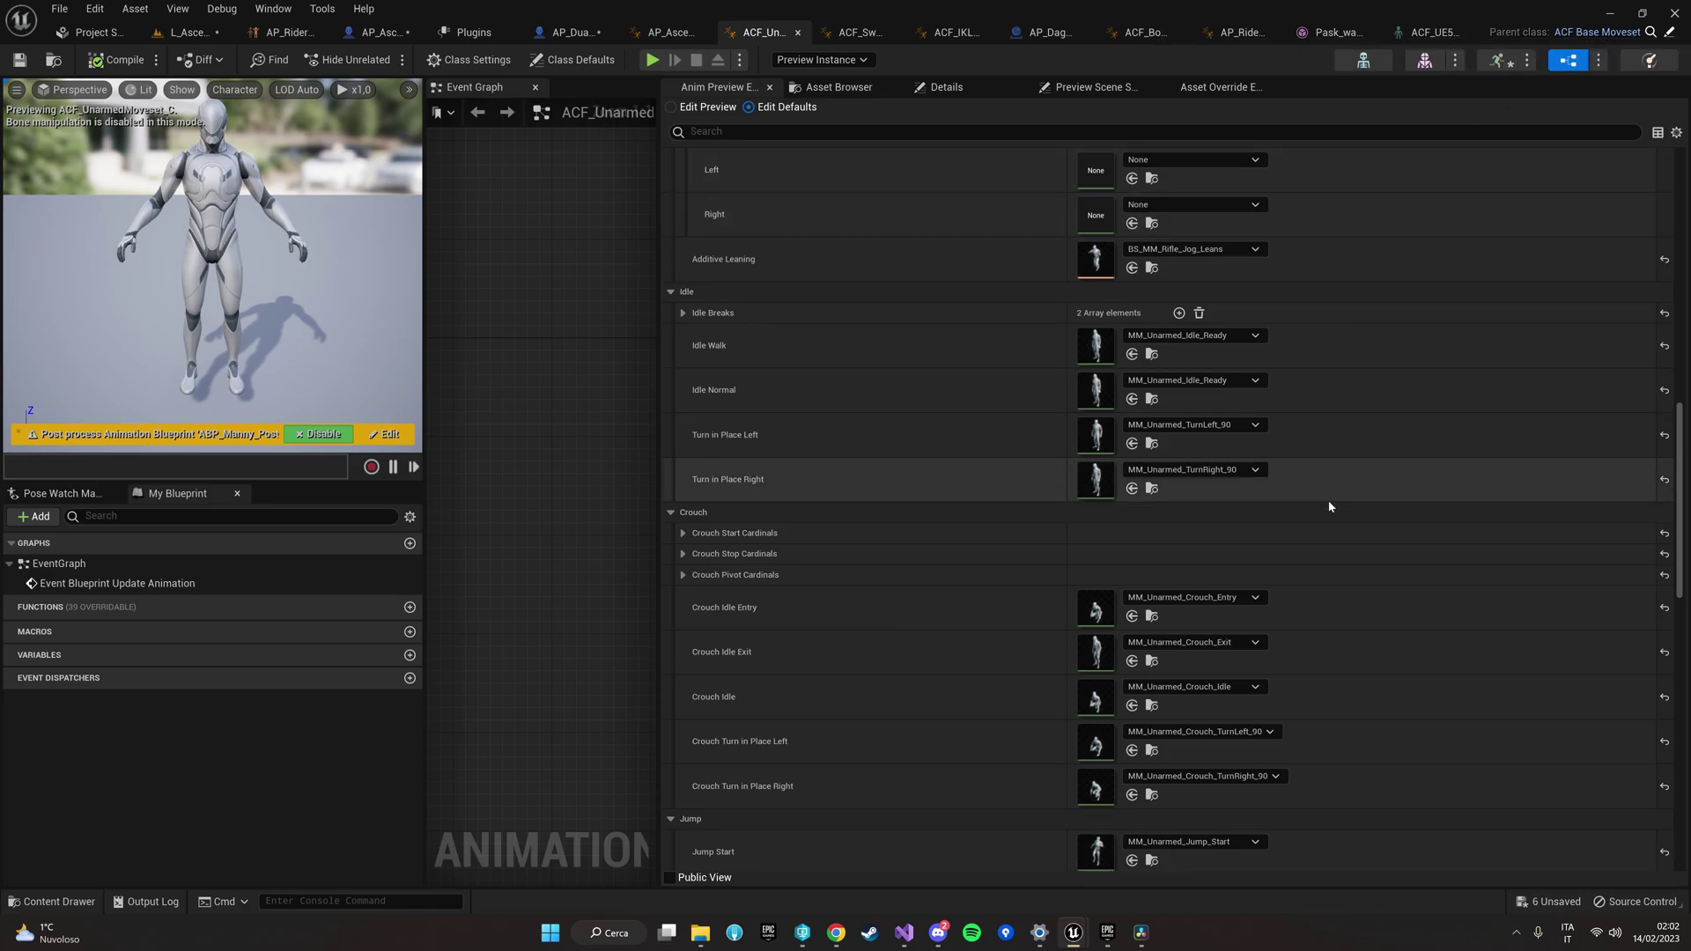
left_click(691, 292)
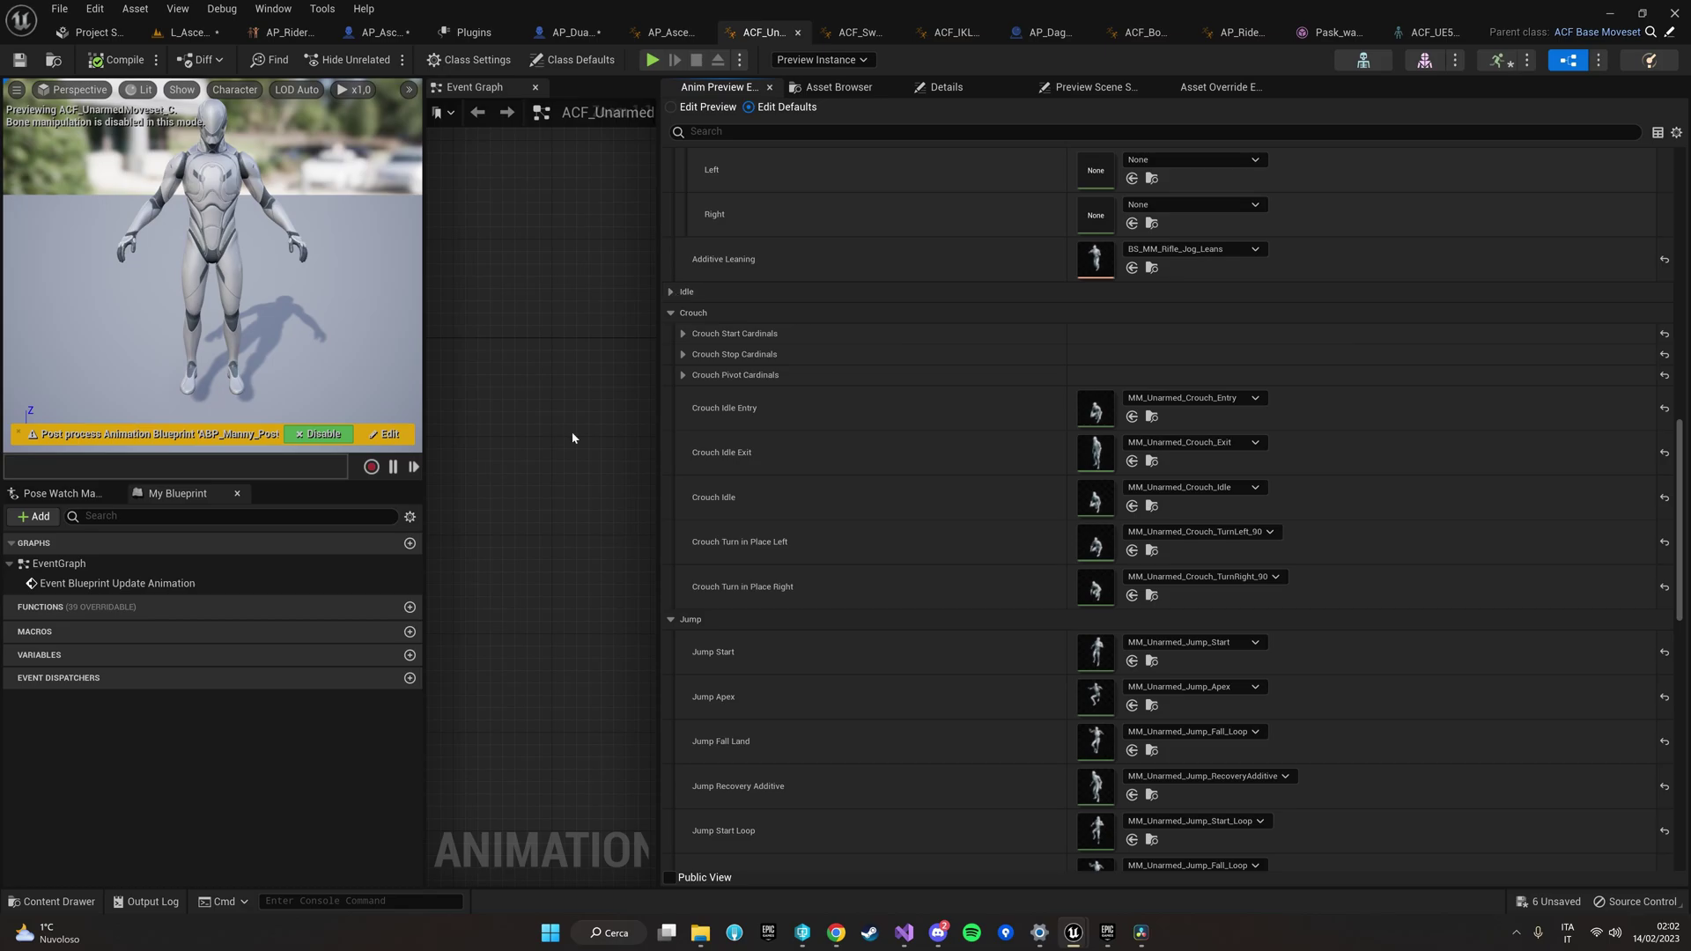
scroll(735, 370, "up", 3)
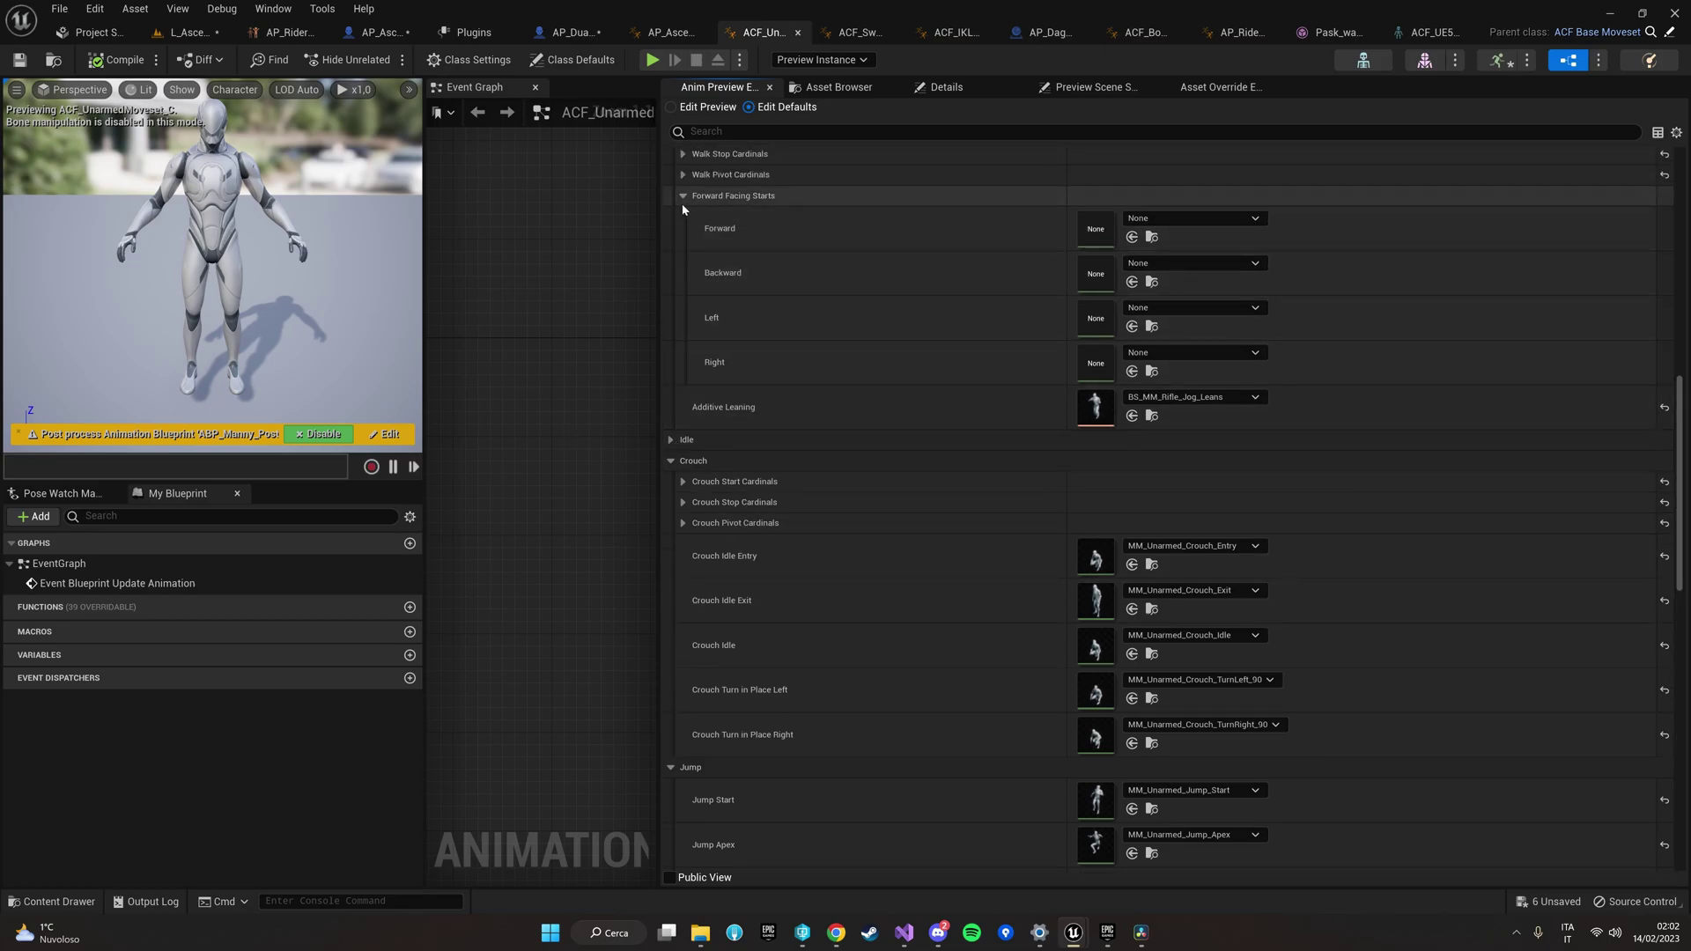
scroll(749, 305, "up", 12)
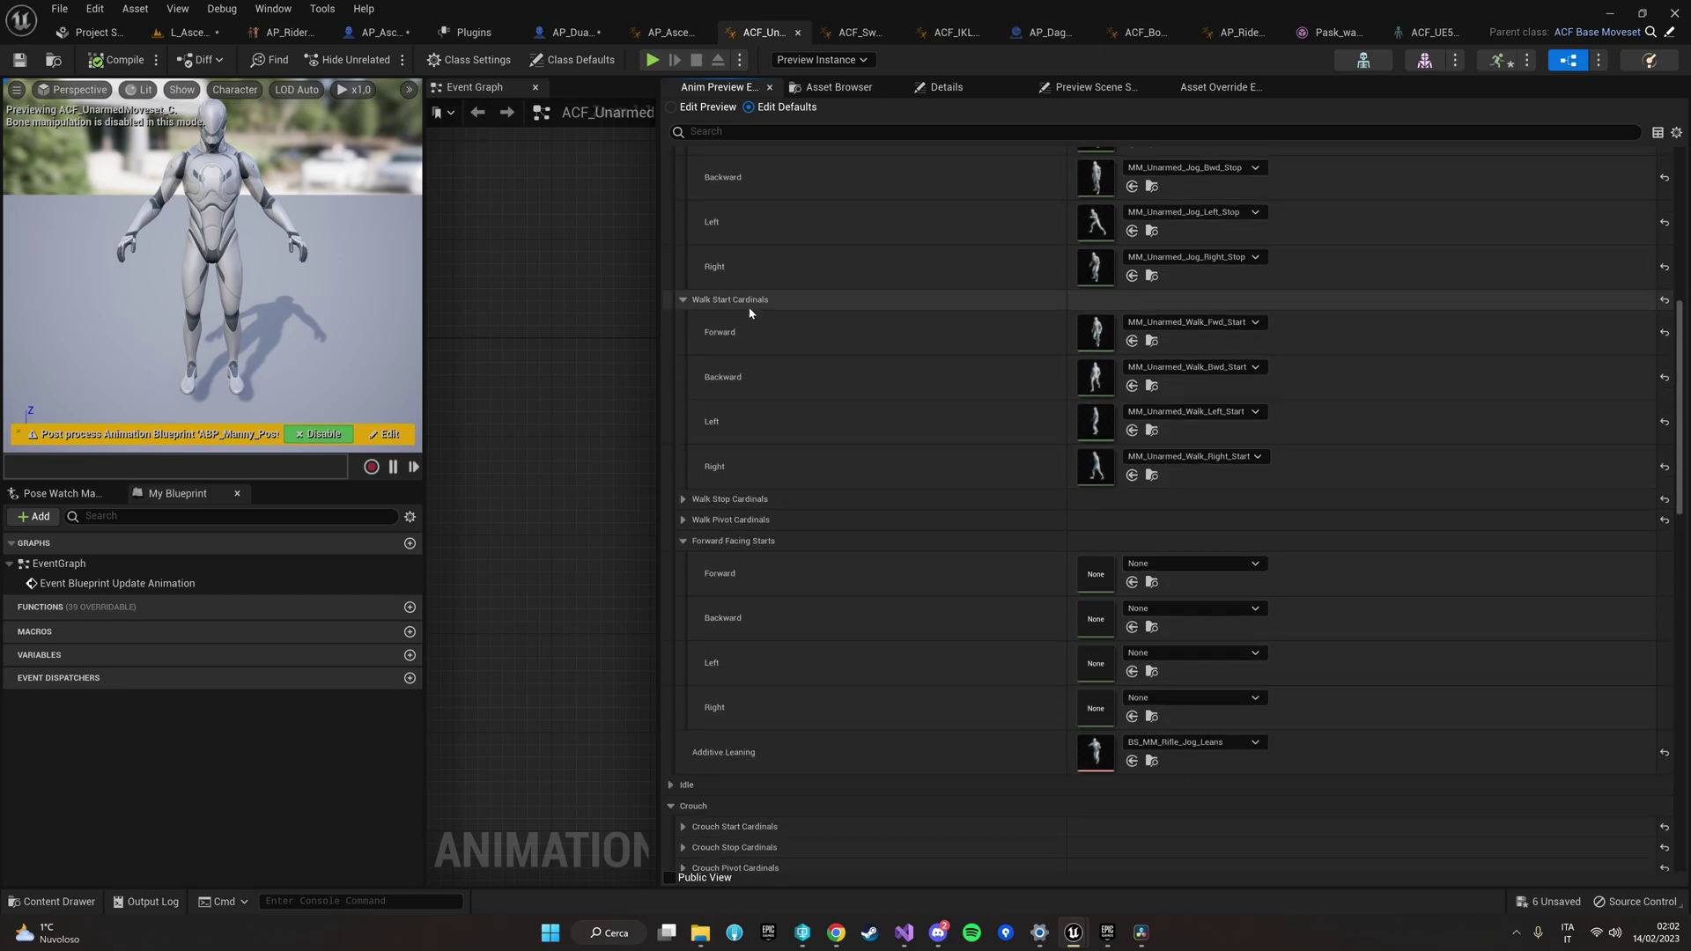
scroll(749, 311, "up", 3)
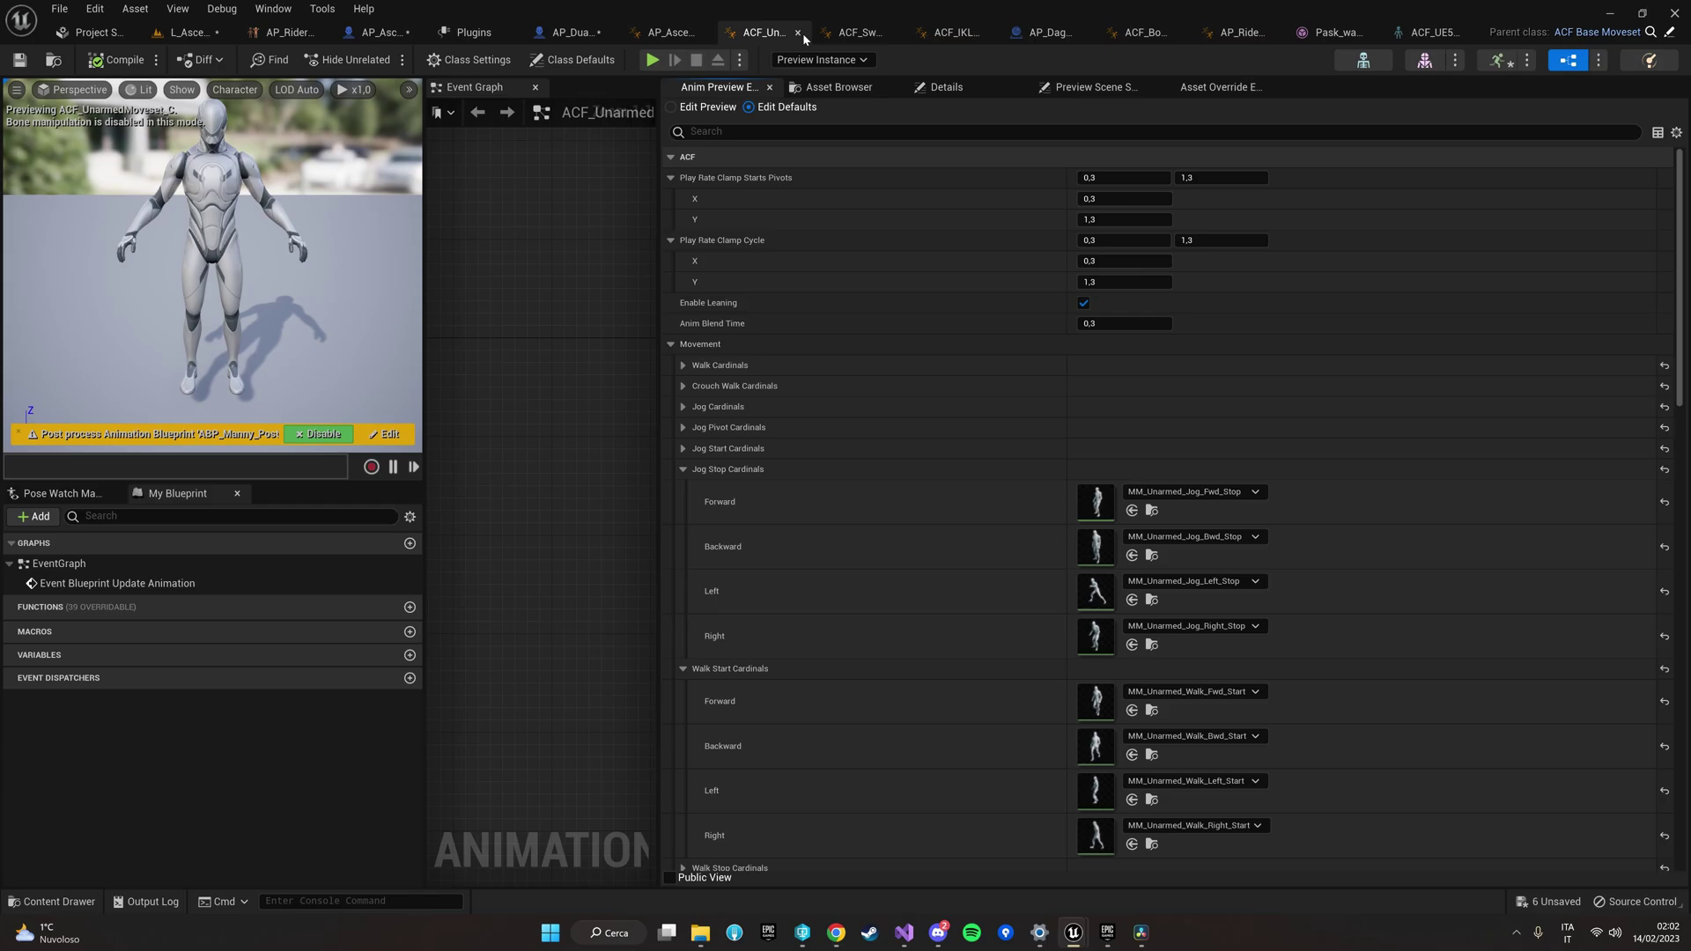
Step: Revisit the overlay settings of ACF_SwordOverlay and return to the L_AscentProject_WP level
left_click(862, 33)
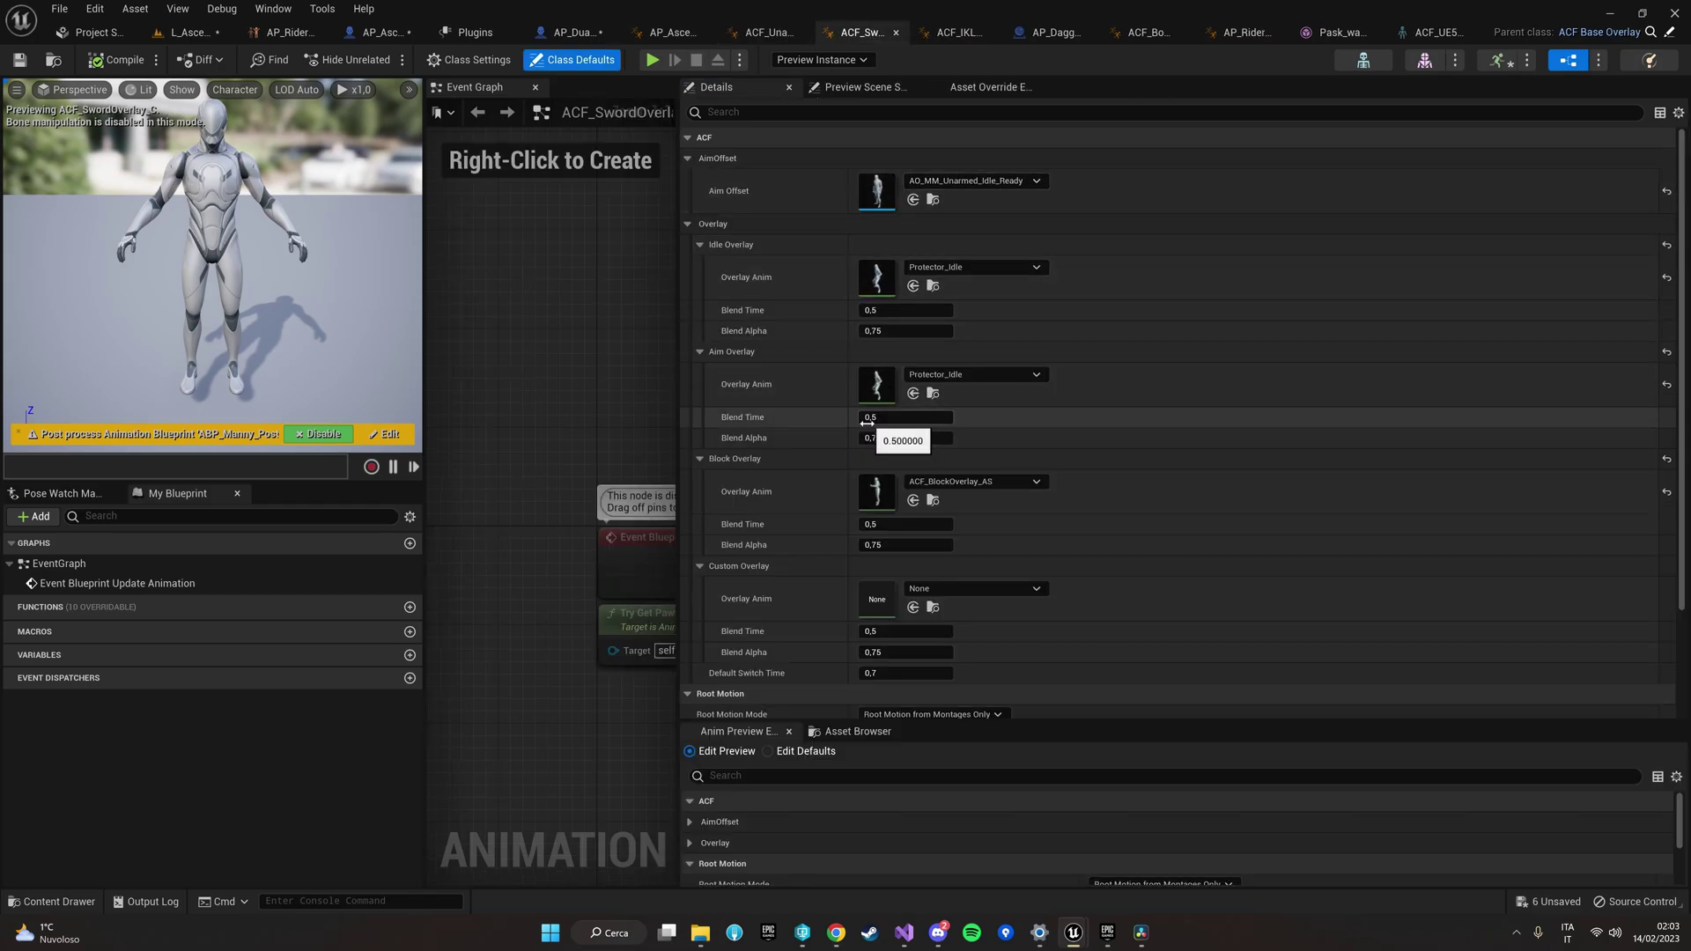
left_click(190, 33)
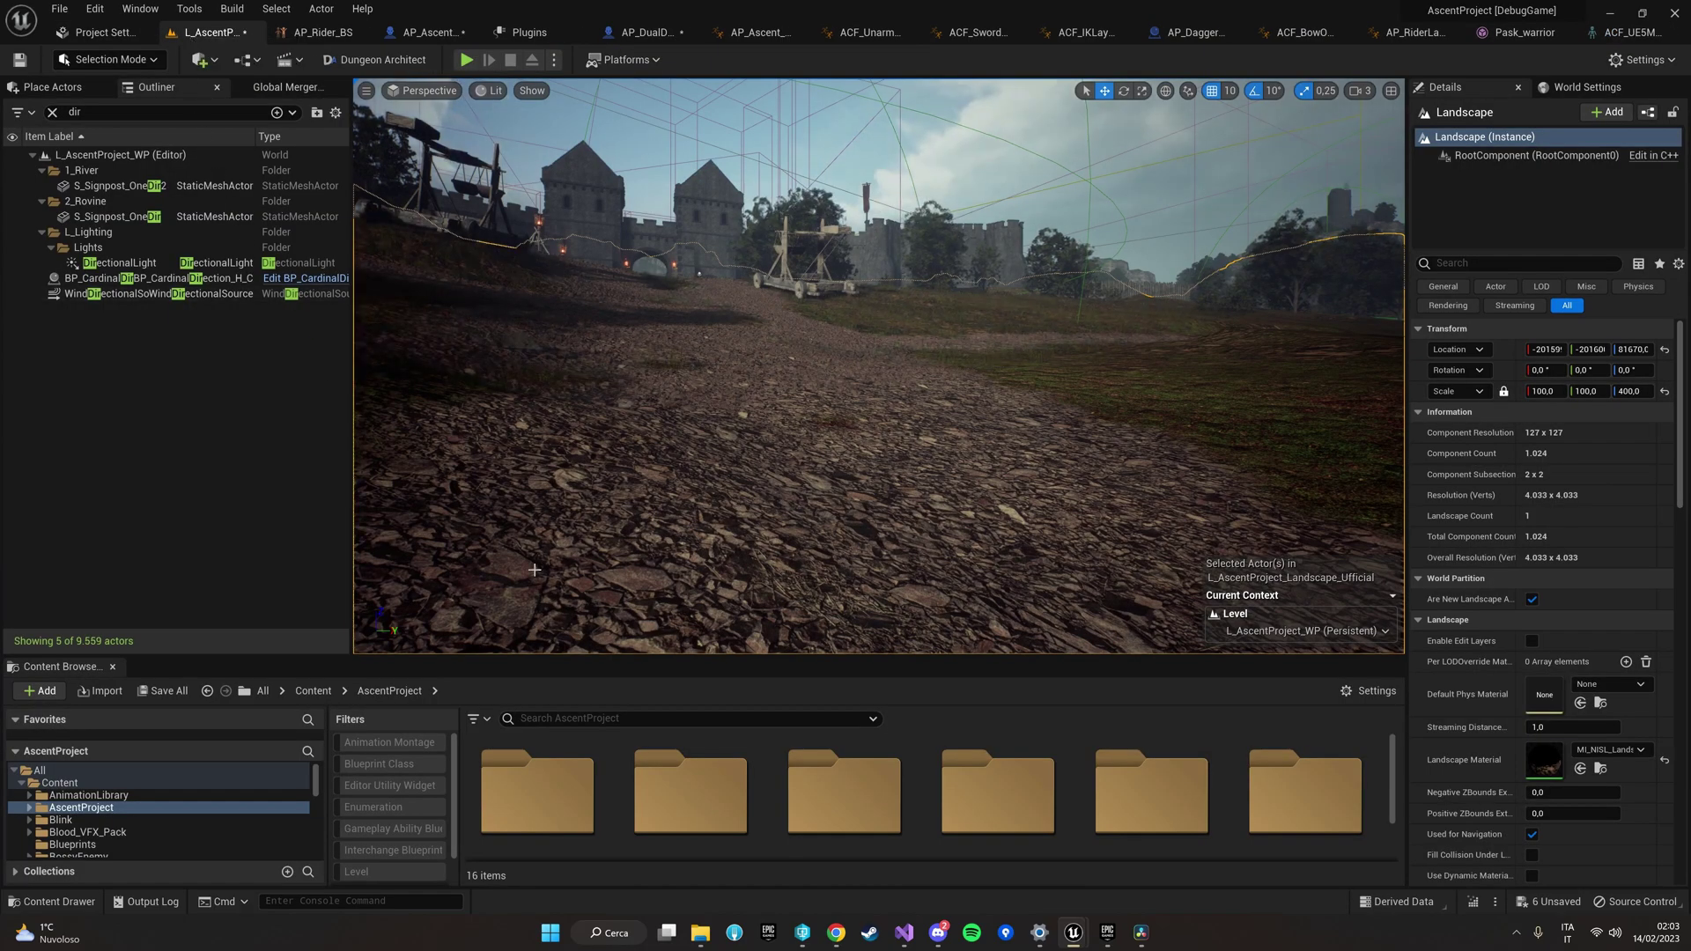